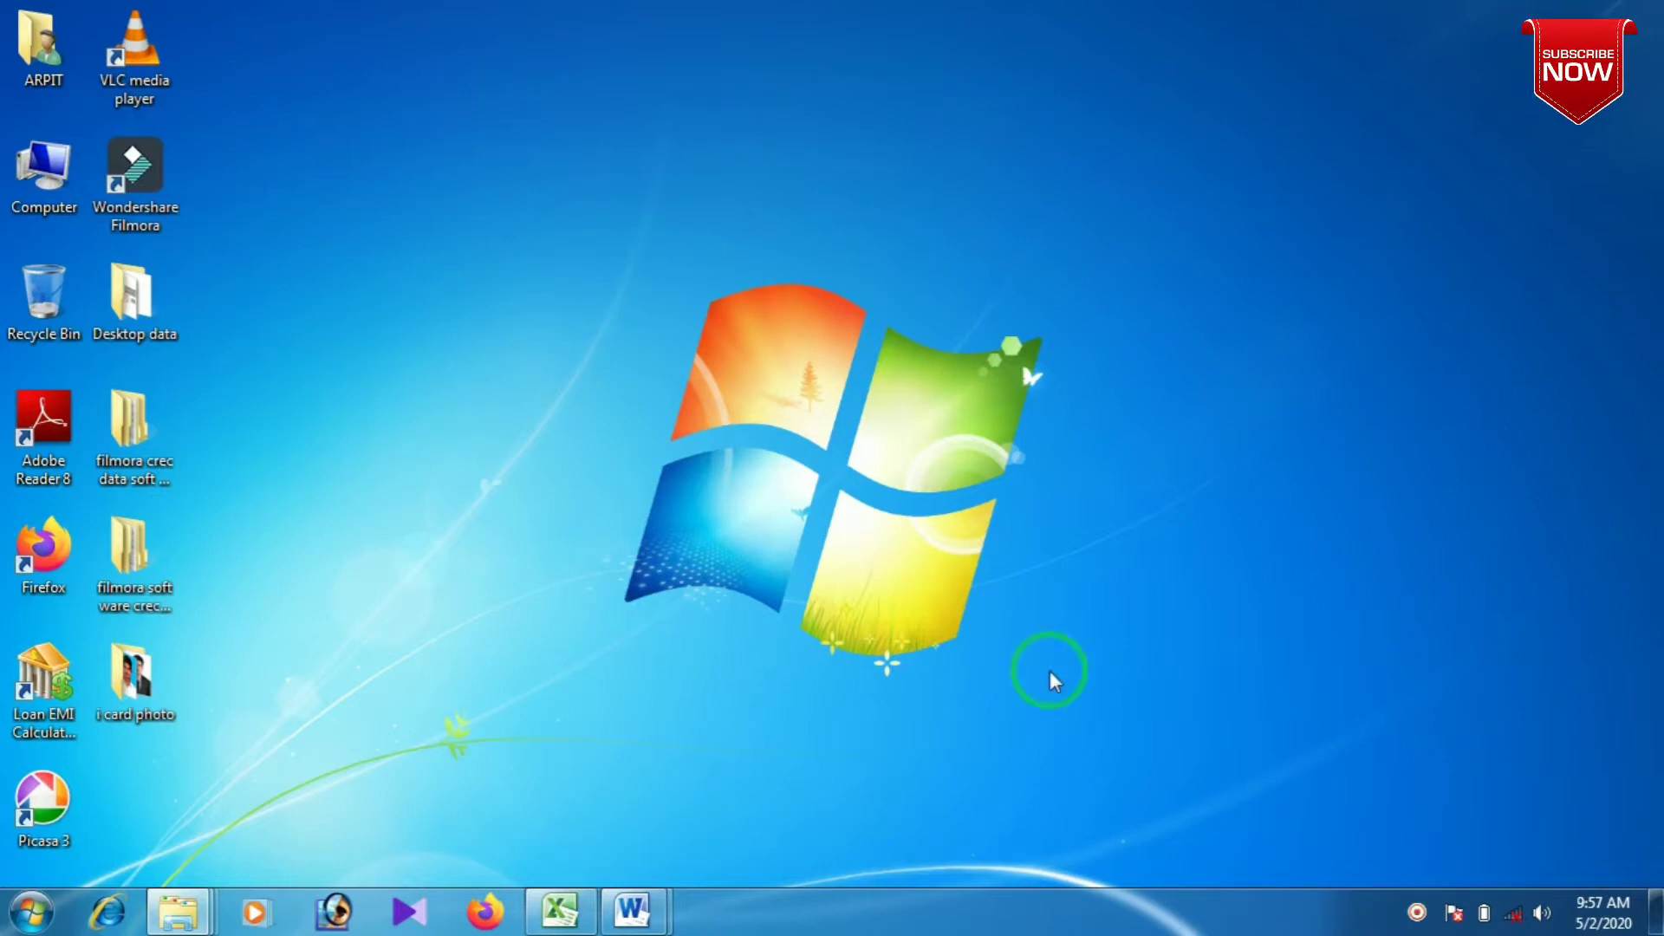
- Bring up the vbnvbn single card design, then the ID Card page of student cards
click(632, 910)
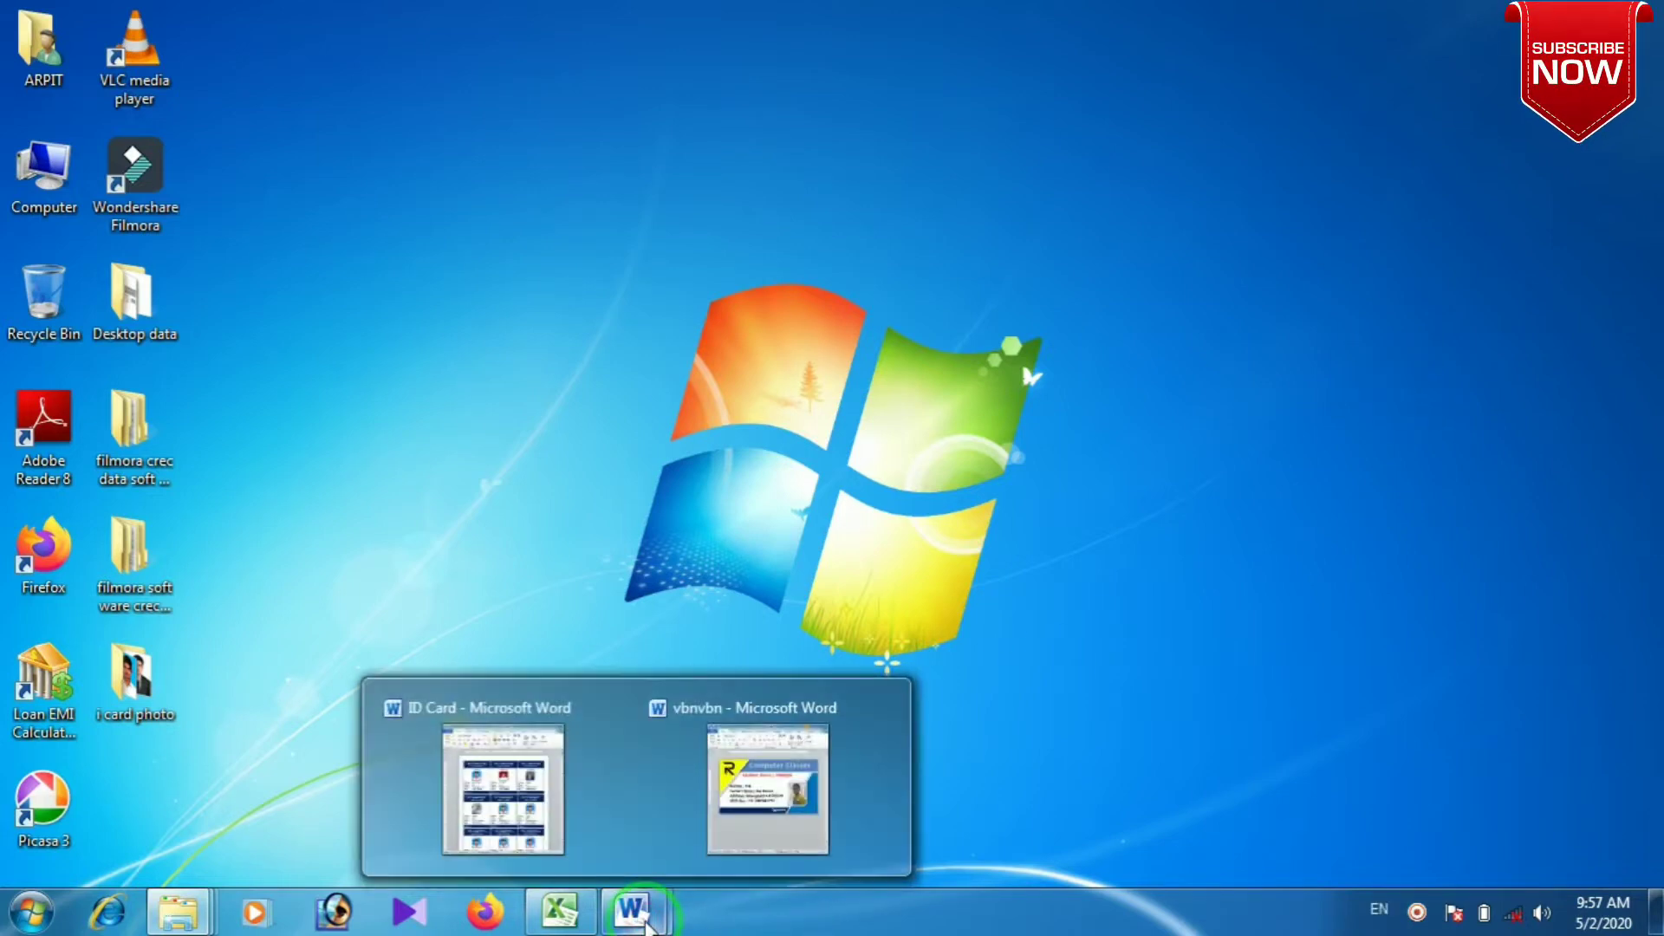
click(718, 812)
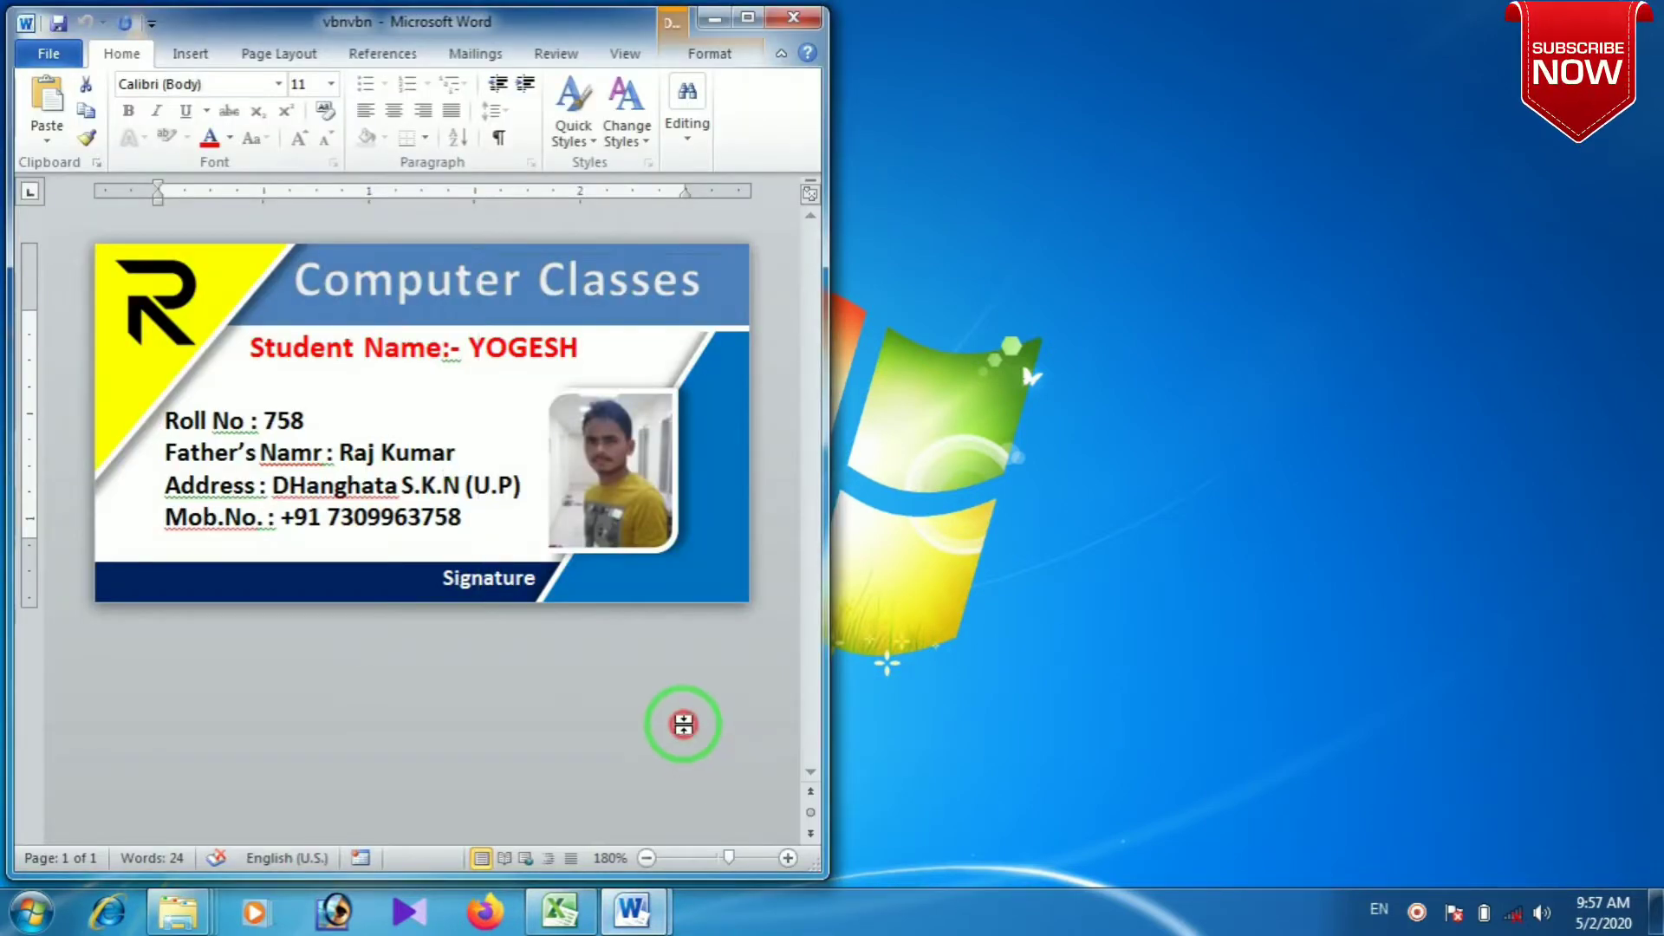
click(594, 851)
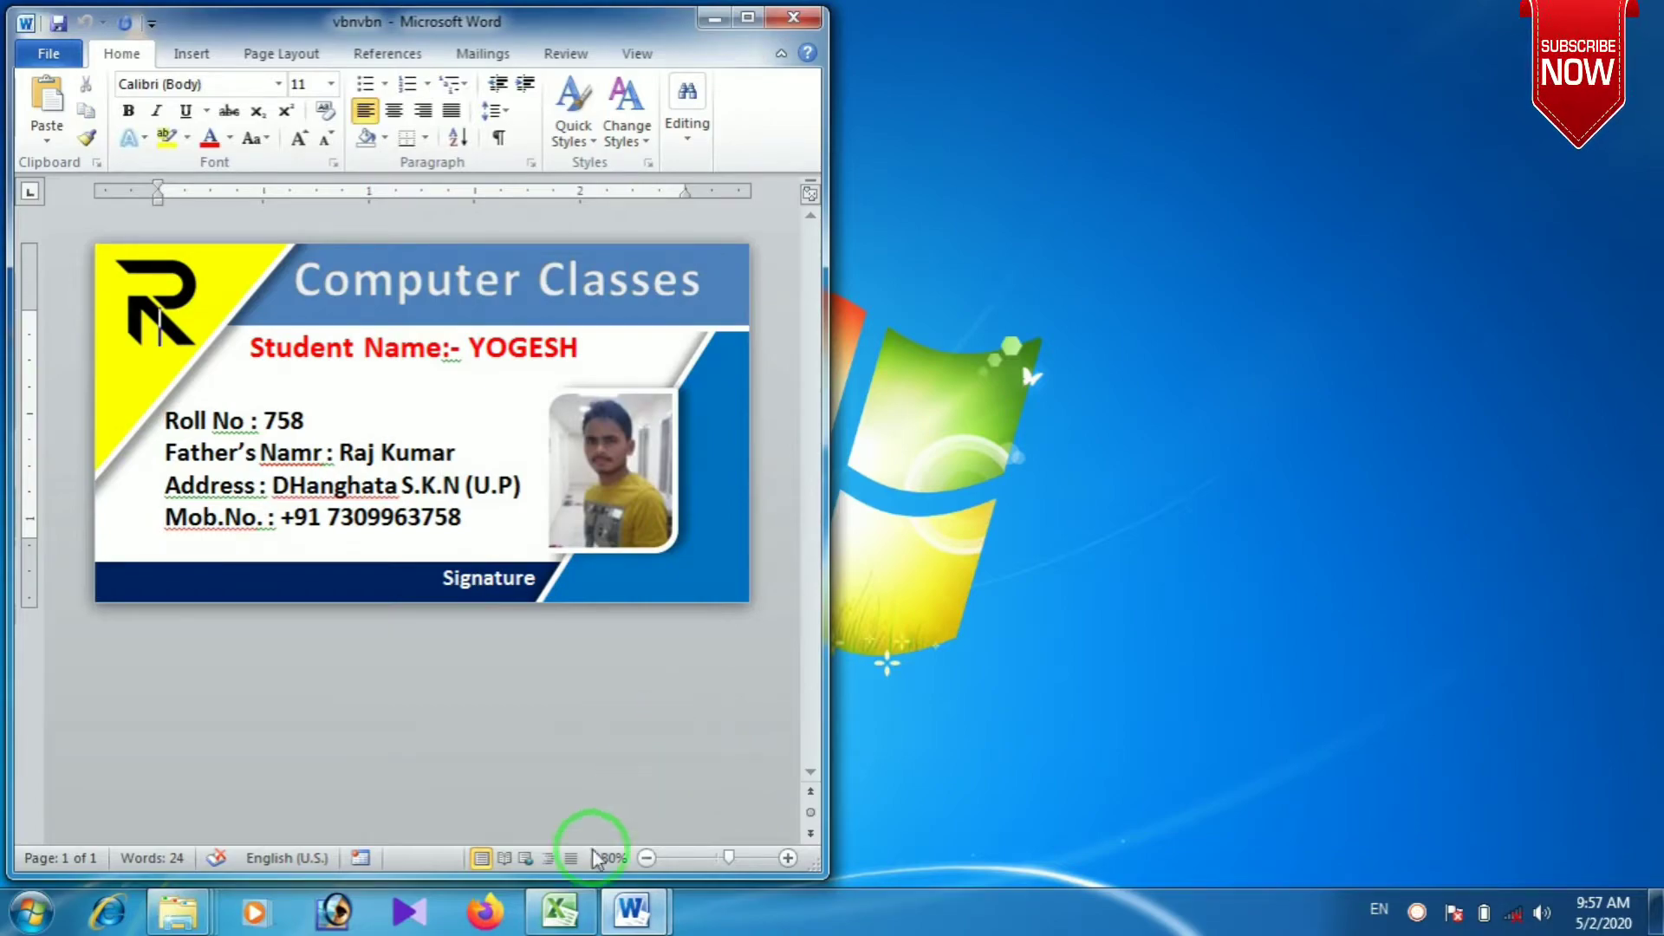
click(633, 910)
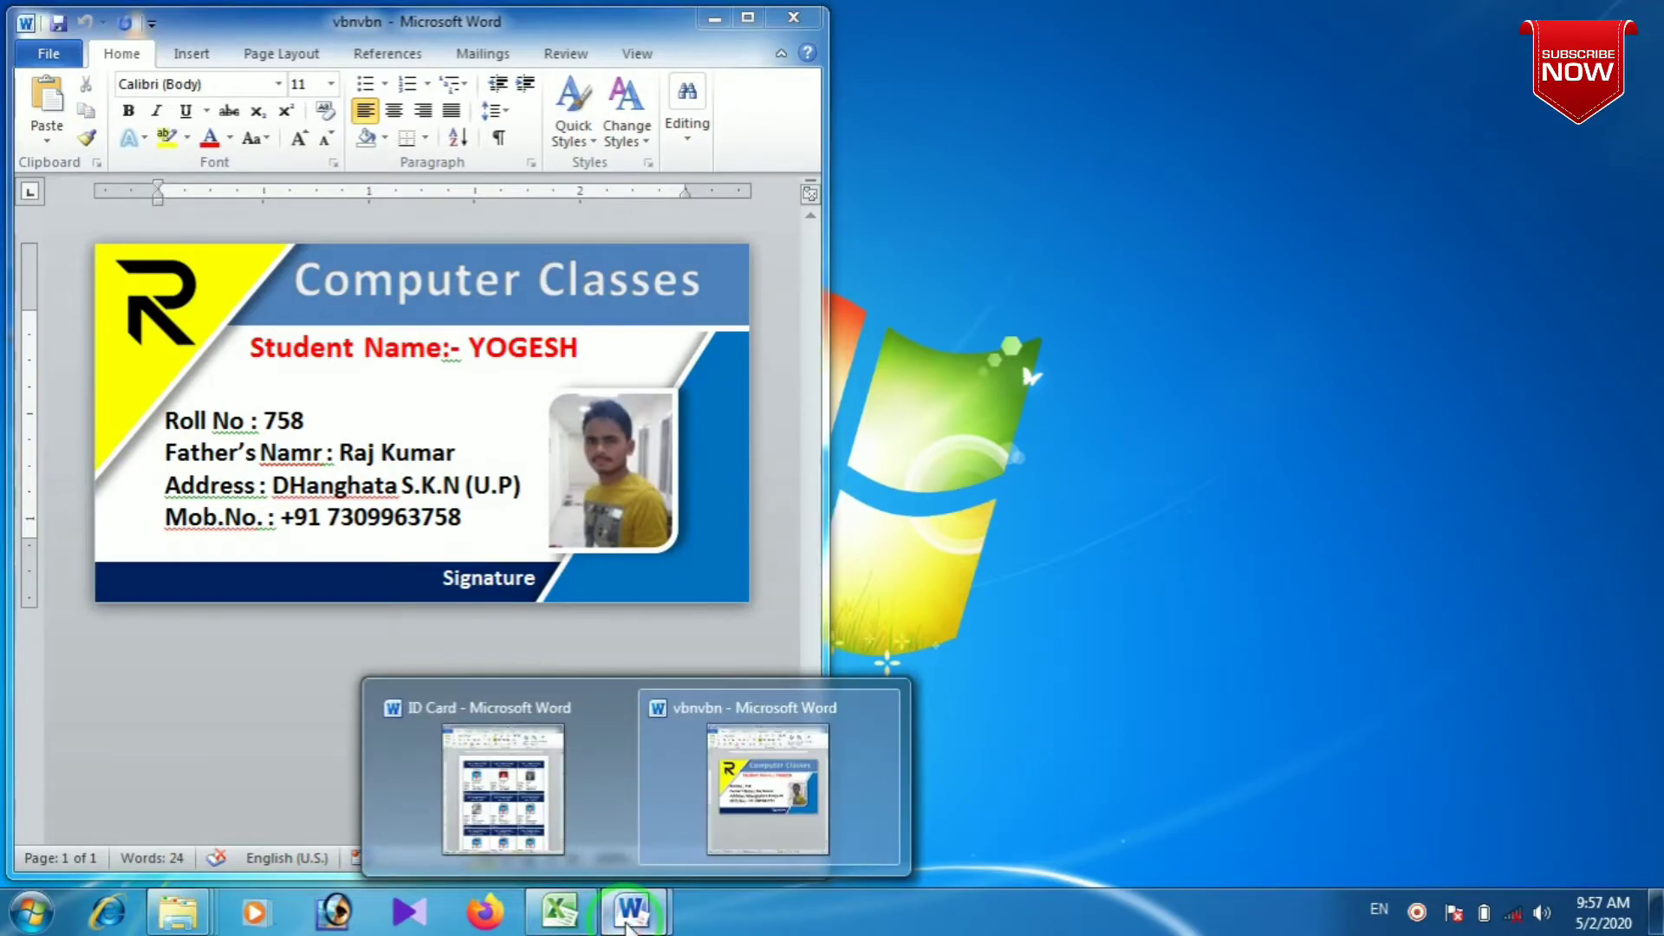
click(568, 845)
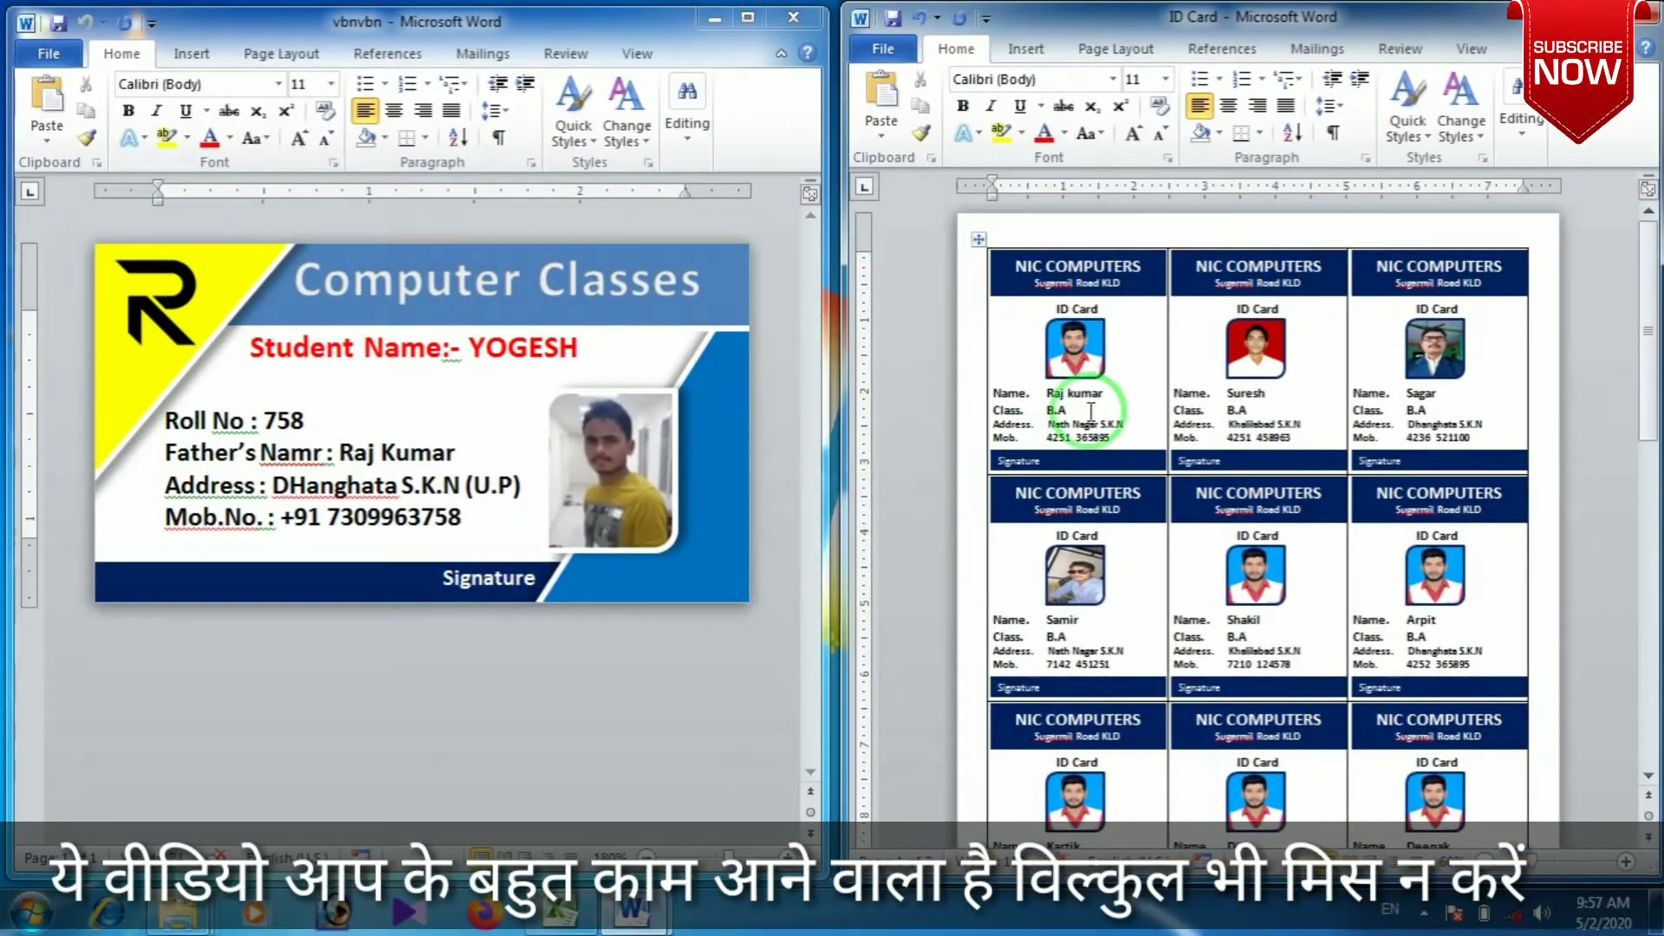
- Scroll through the ID Card page to review the filled student cards
click(1652, 334)
drag(1652, 334, 1646, 338)
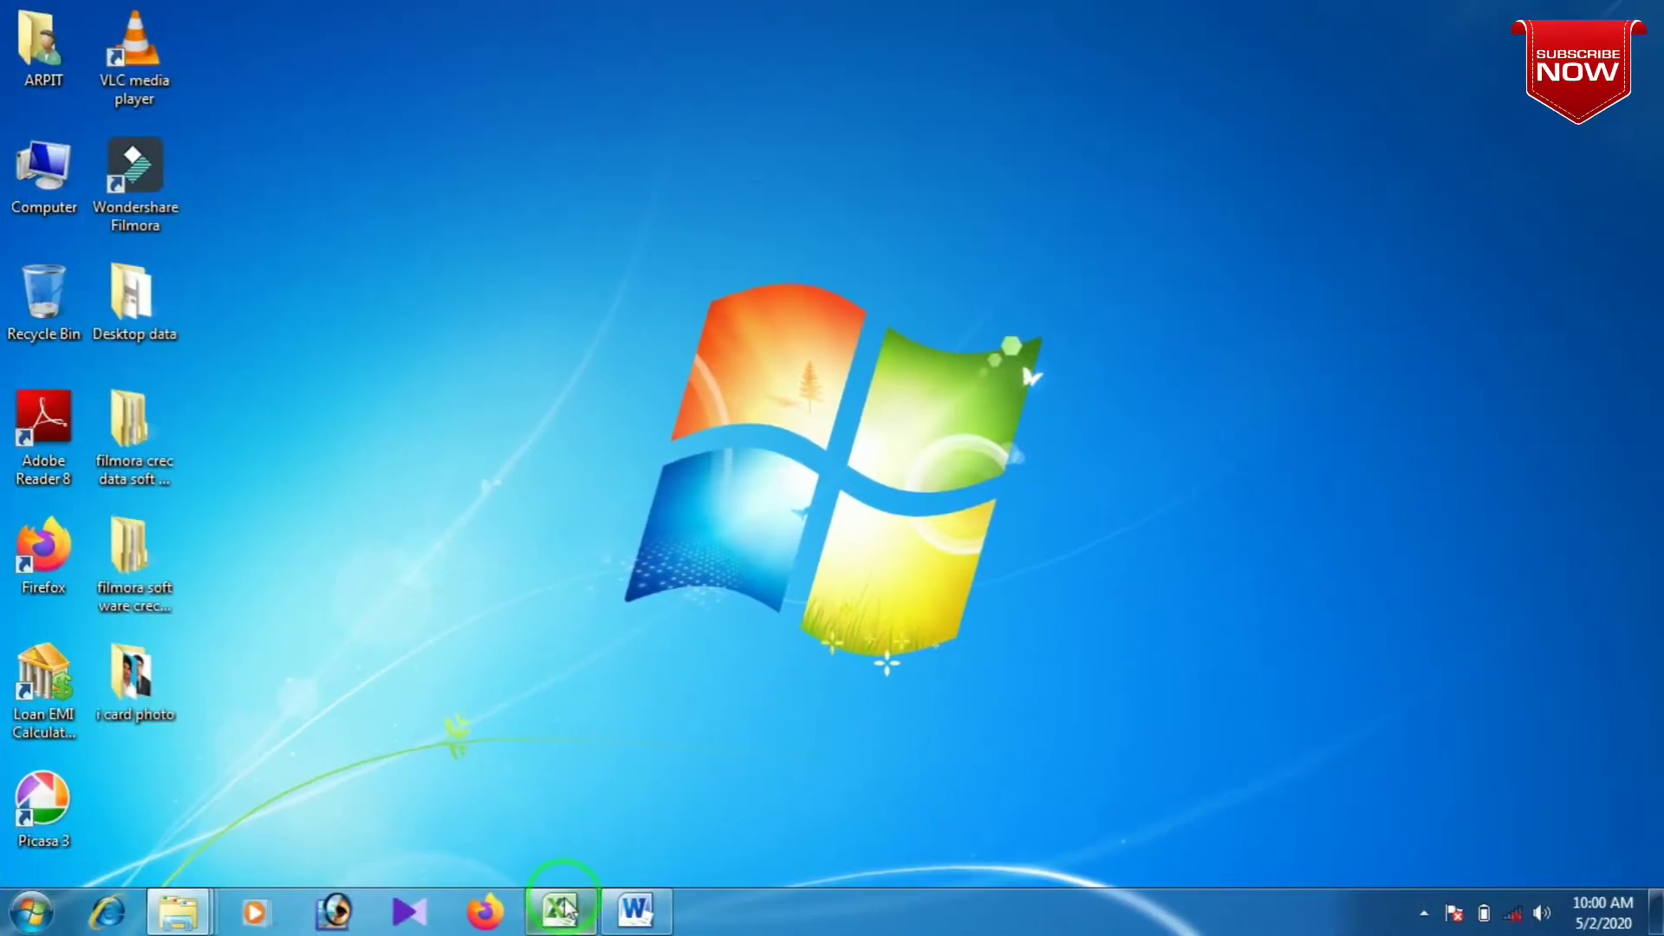
- Restore the student workbook and test Deepak's photo hyperlink, dismissing the cannot-open error
click(559, 910)
click(1020, 693)
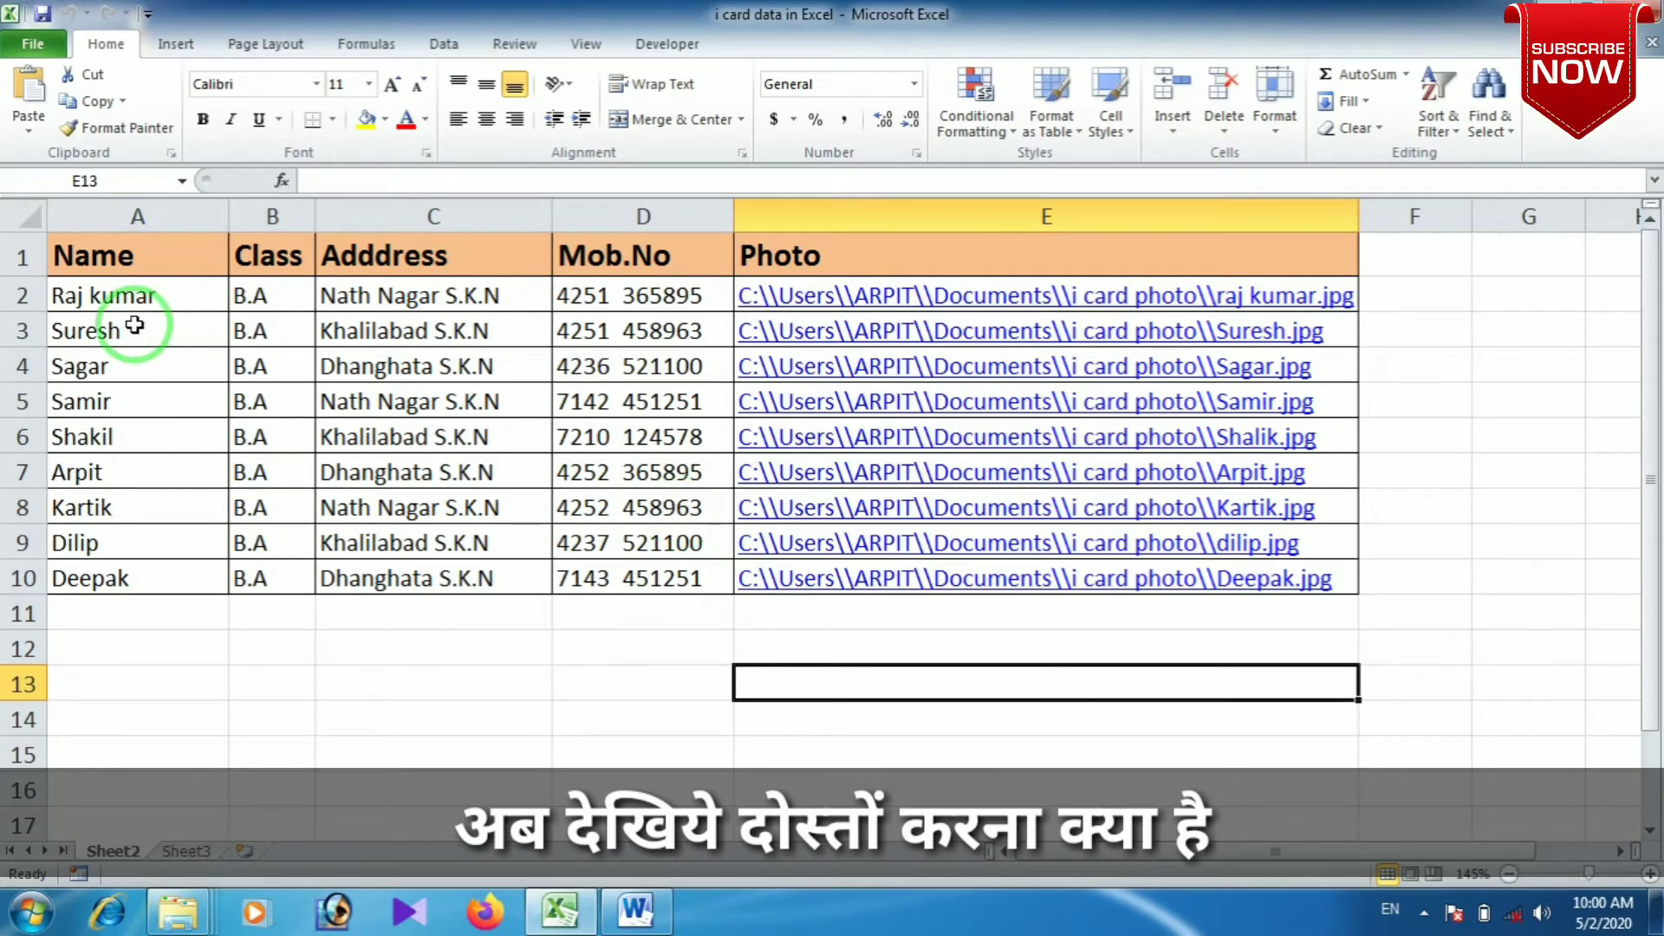
click(1182, 606)
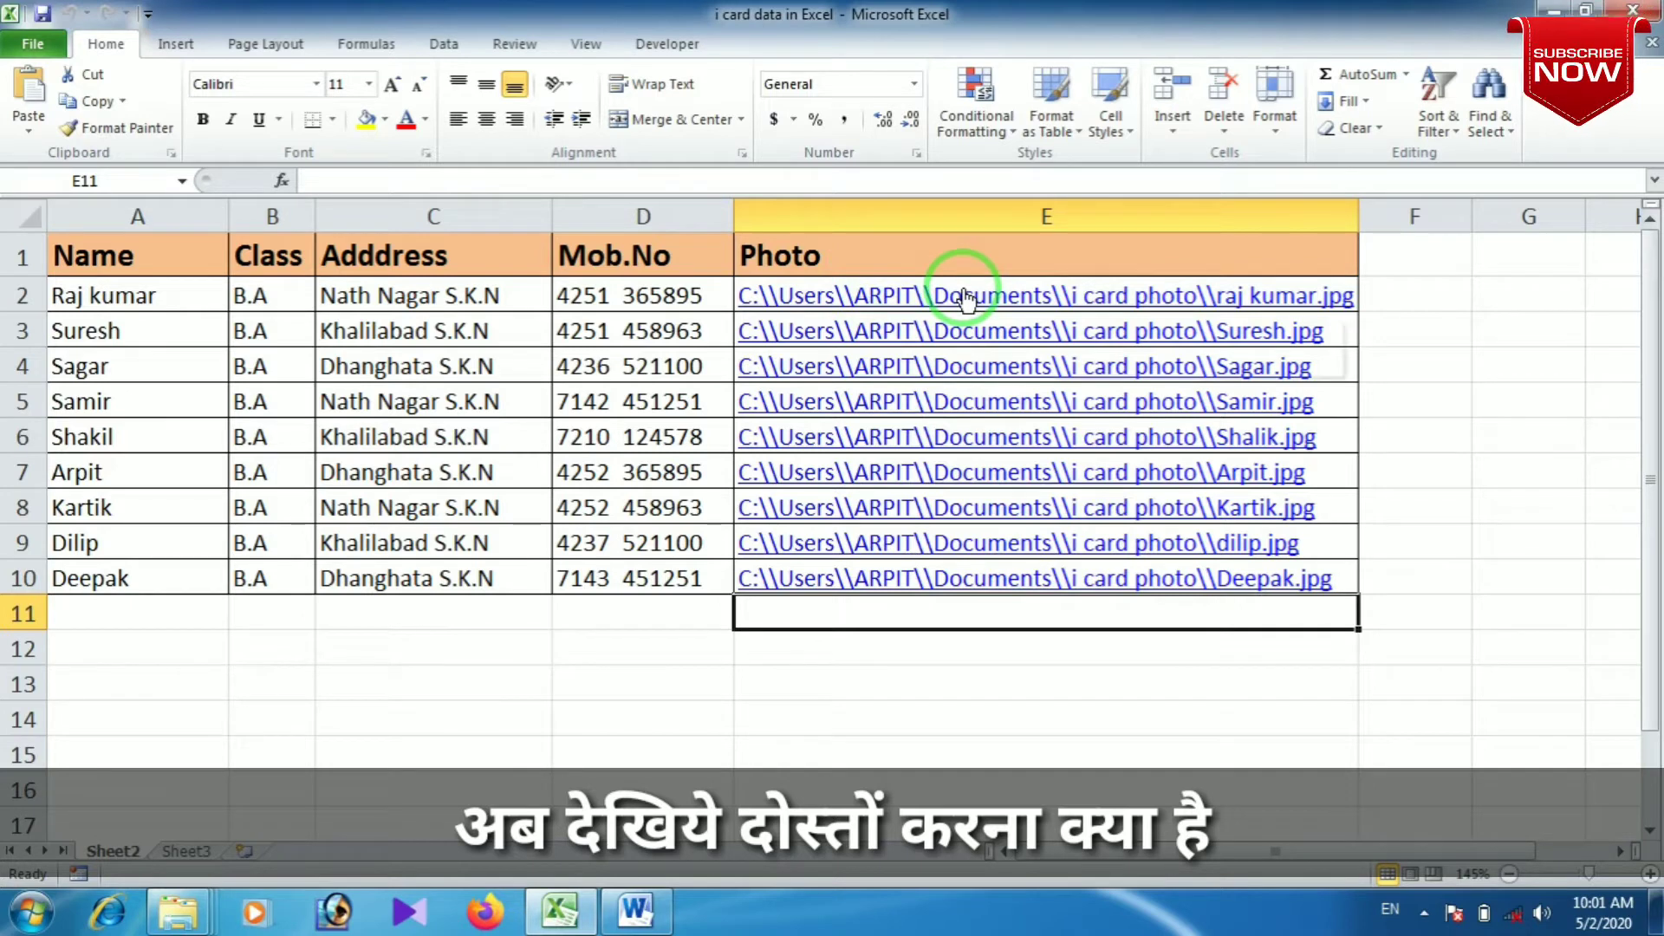
click(804, 707)
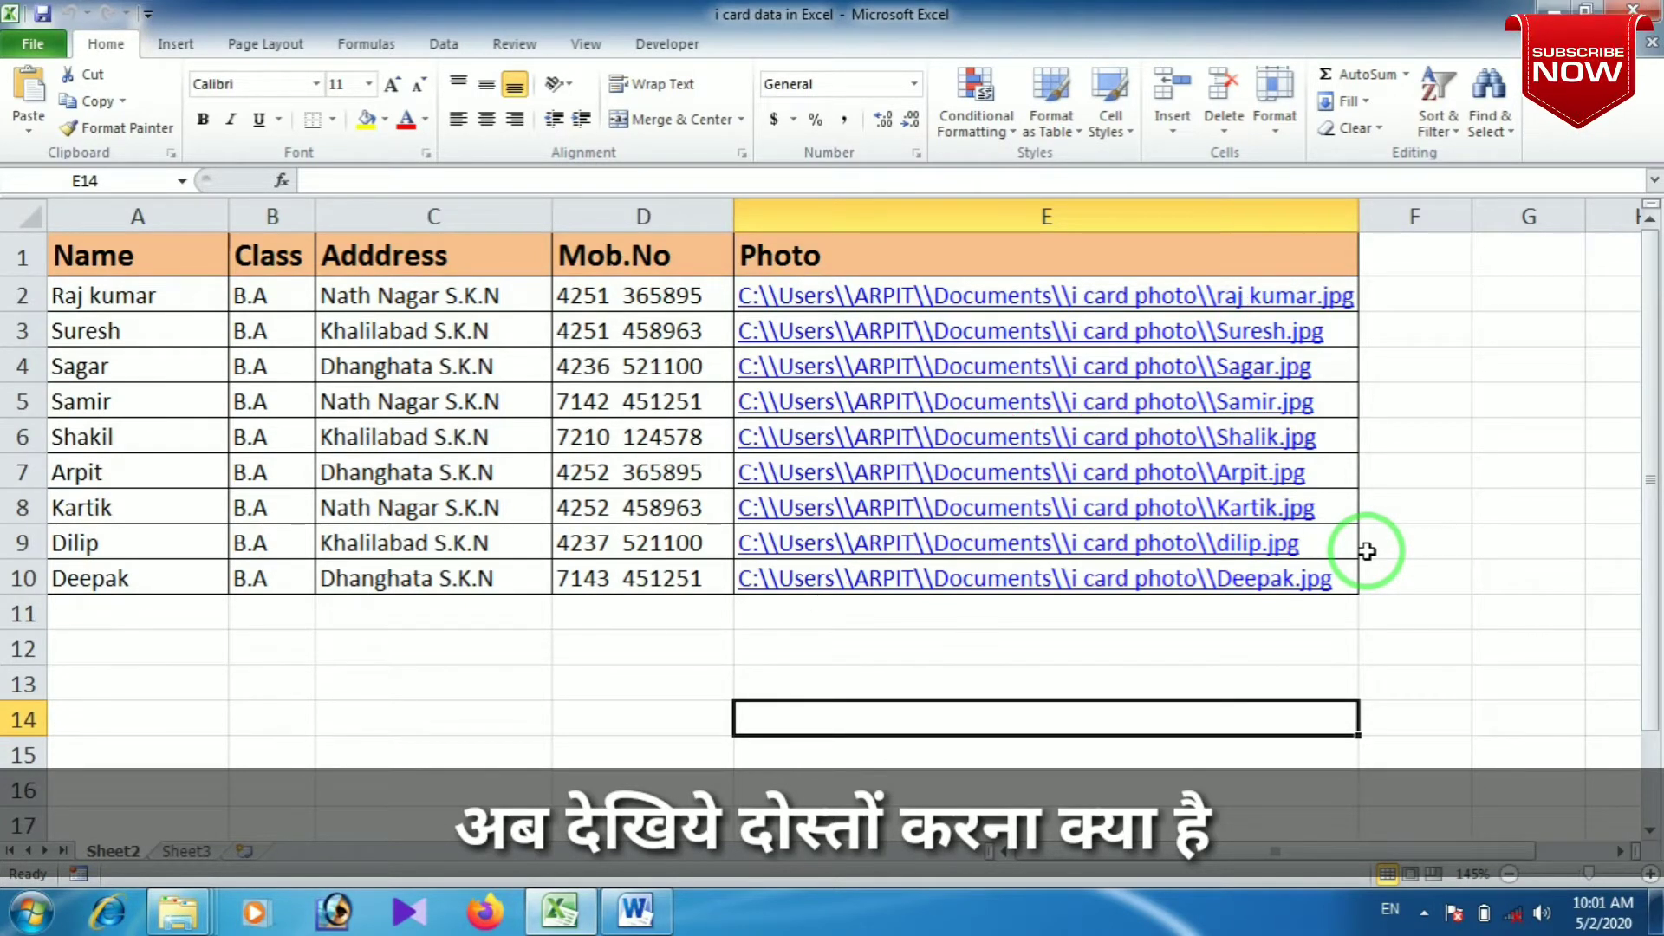
click(1075, 579)
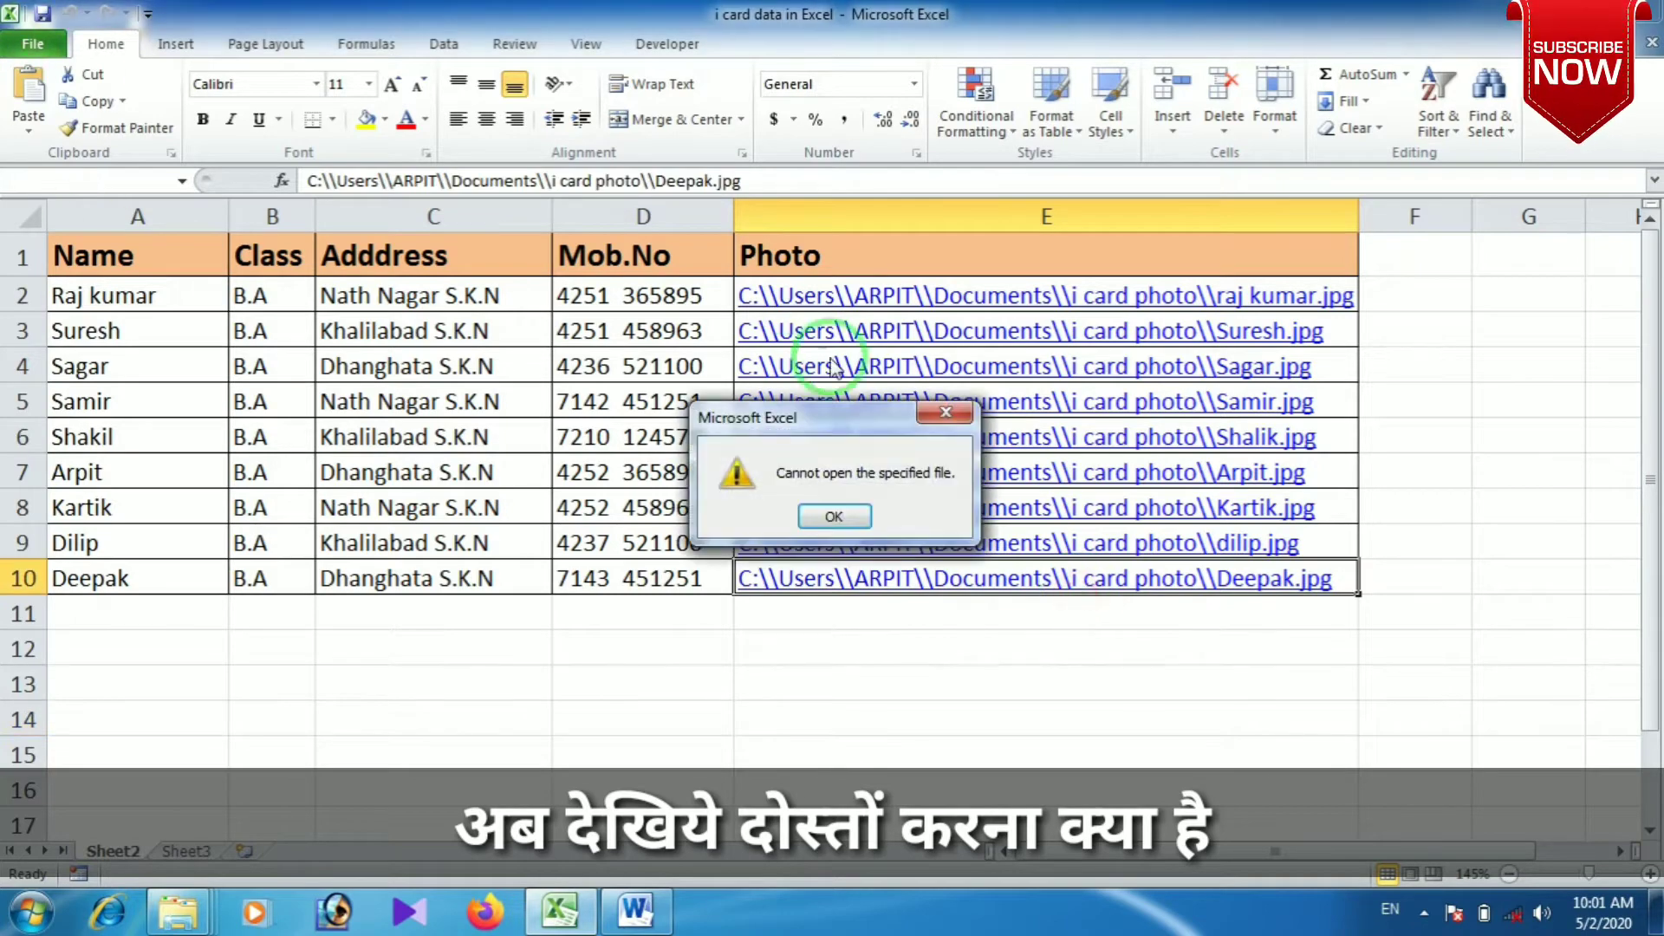
click(943, 411)
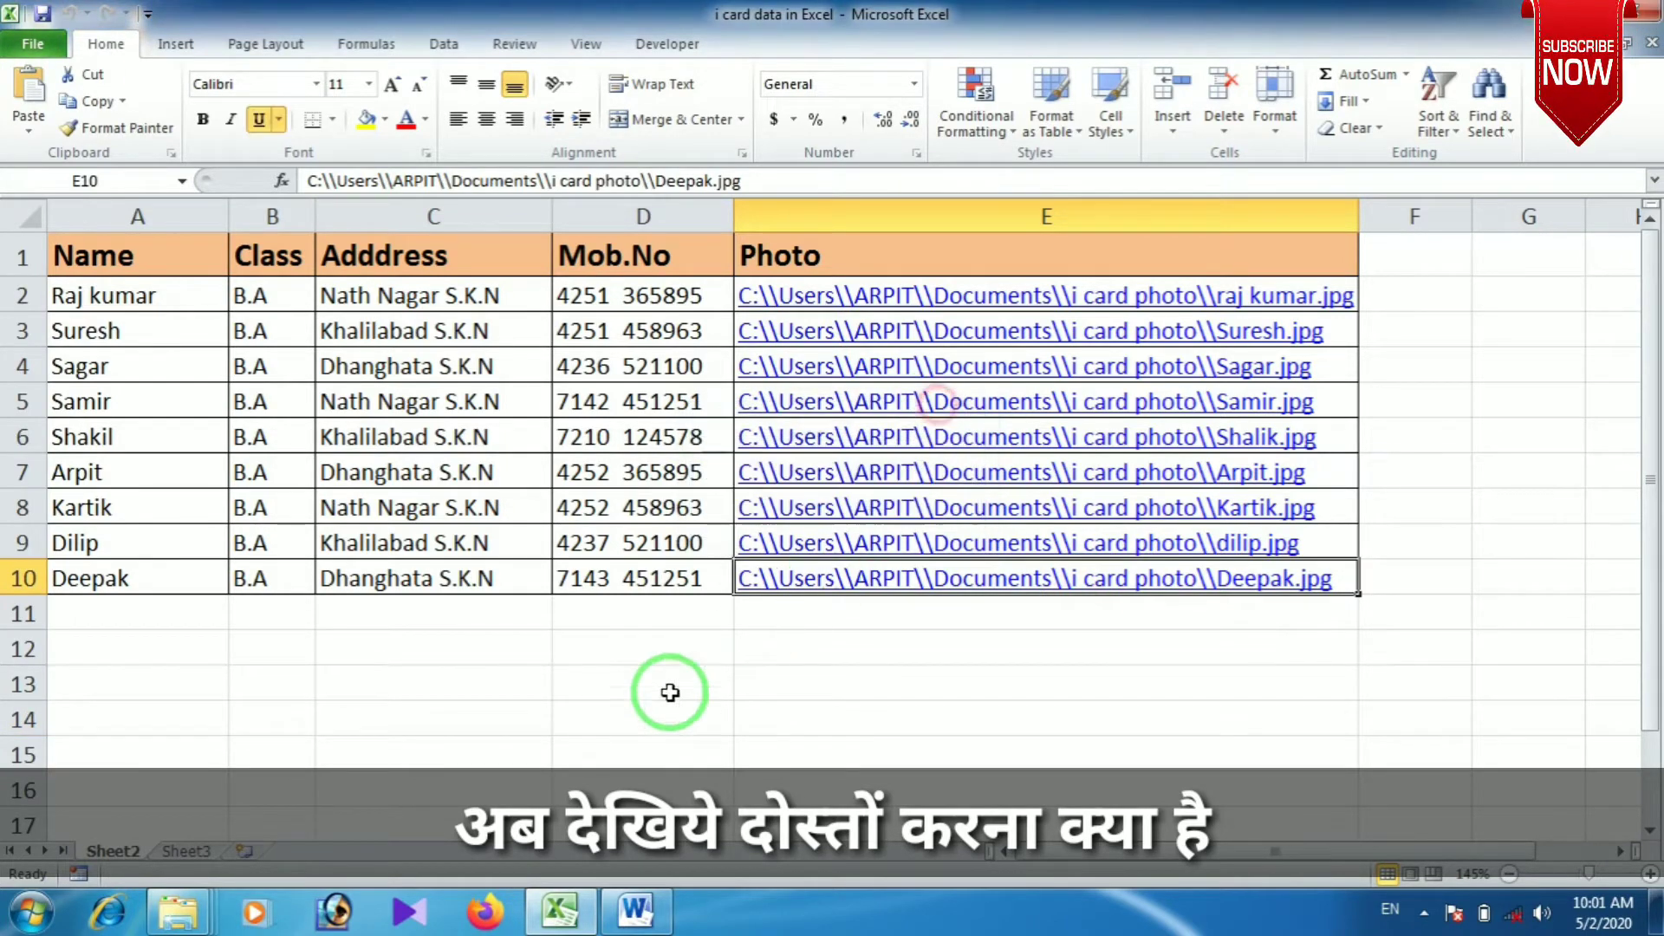
- Save the 'i card data in Excel' workbook from the File menu
click(670, 693)
click(33, 43)
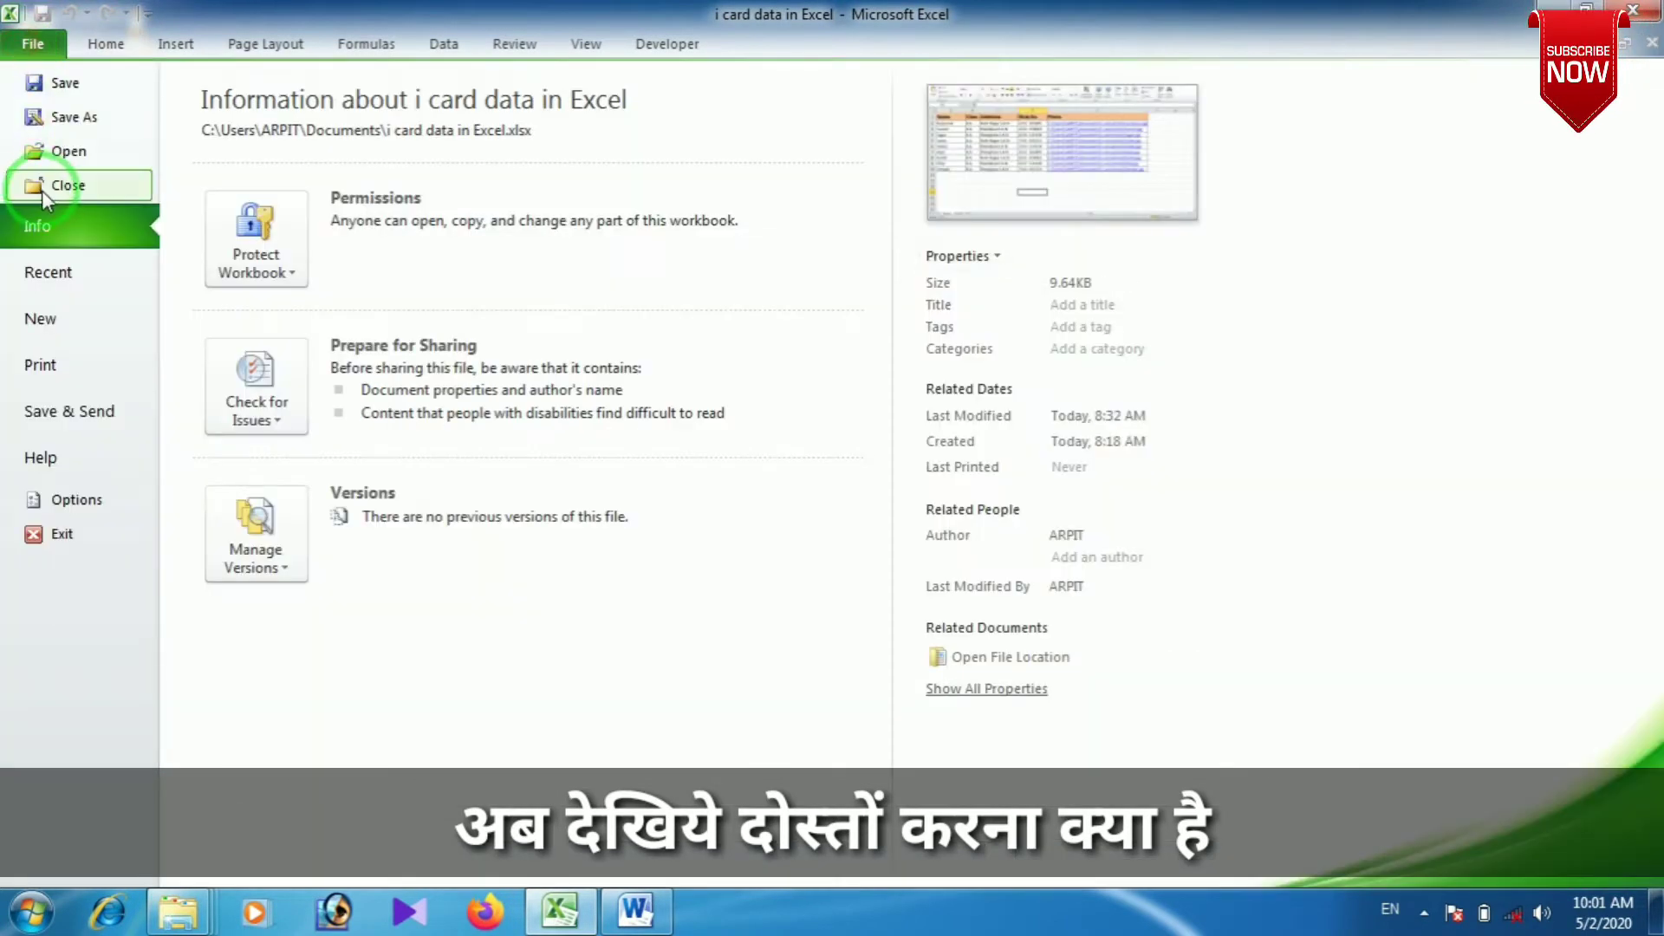
click(52, 83)
- Confirm the save and close the Excel workbook window
click(1468, 368)
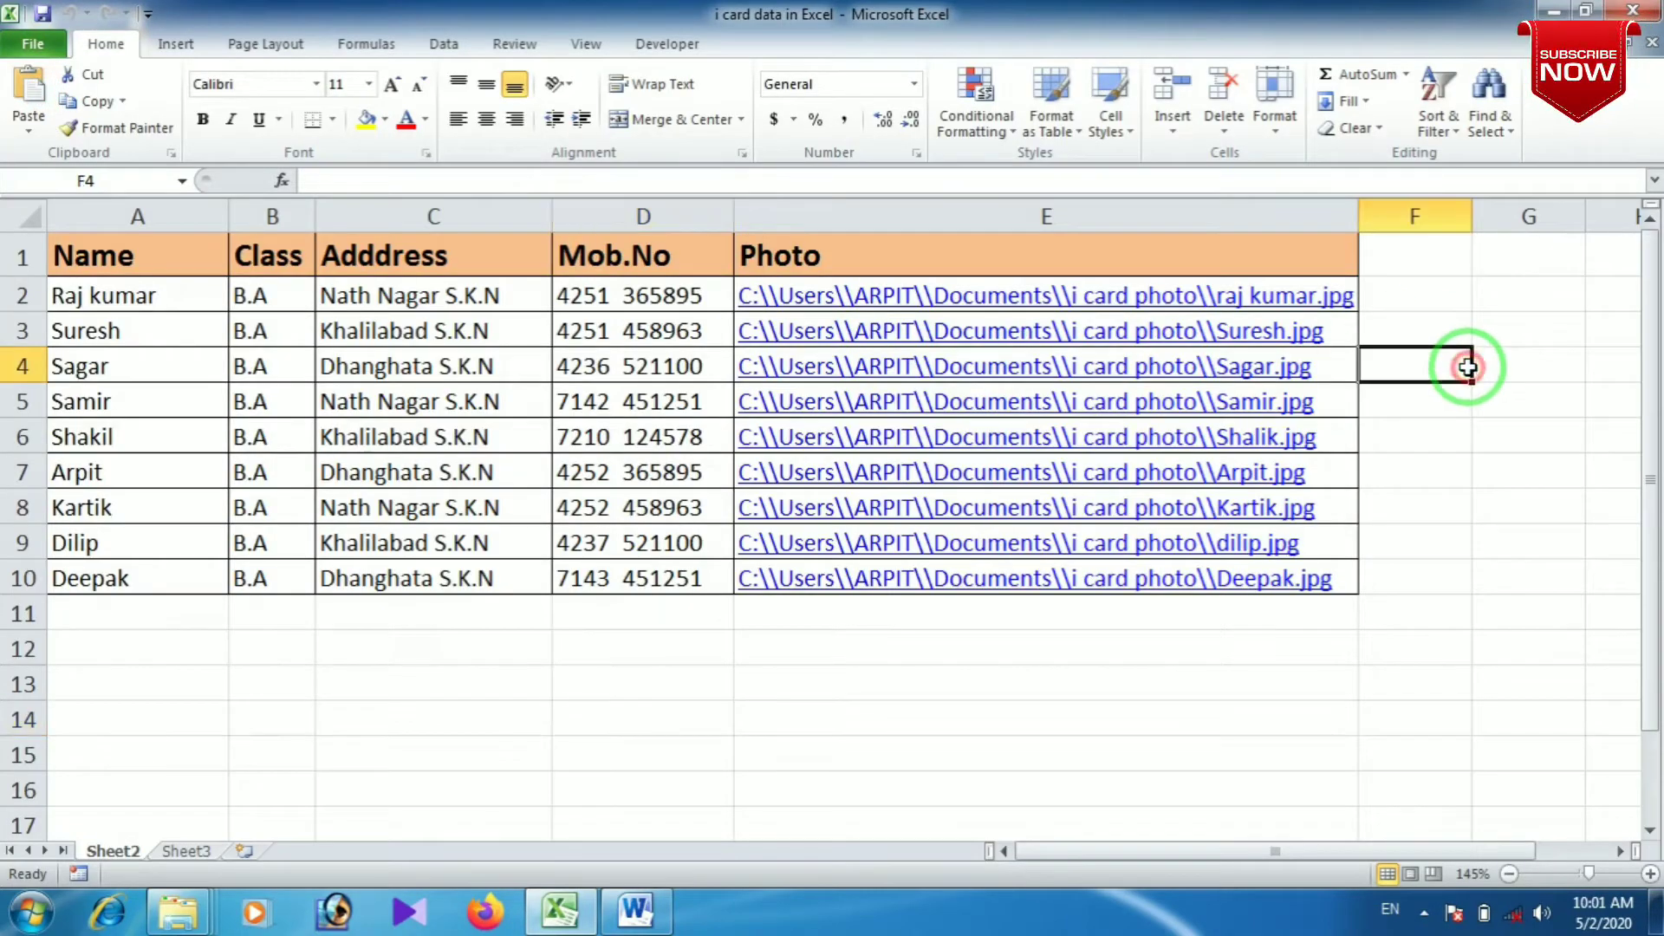
click(1643, 11)
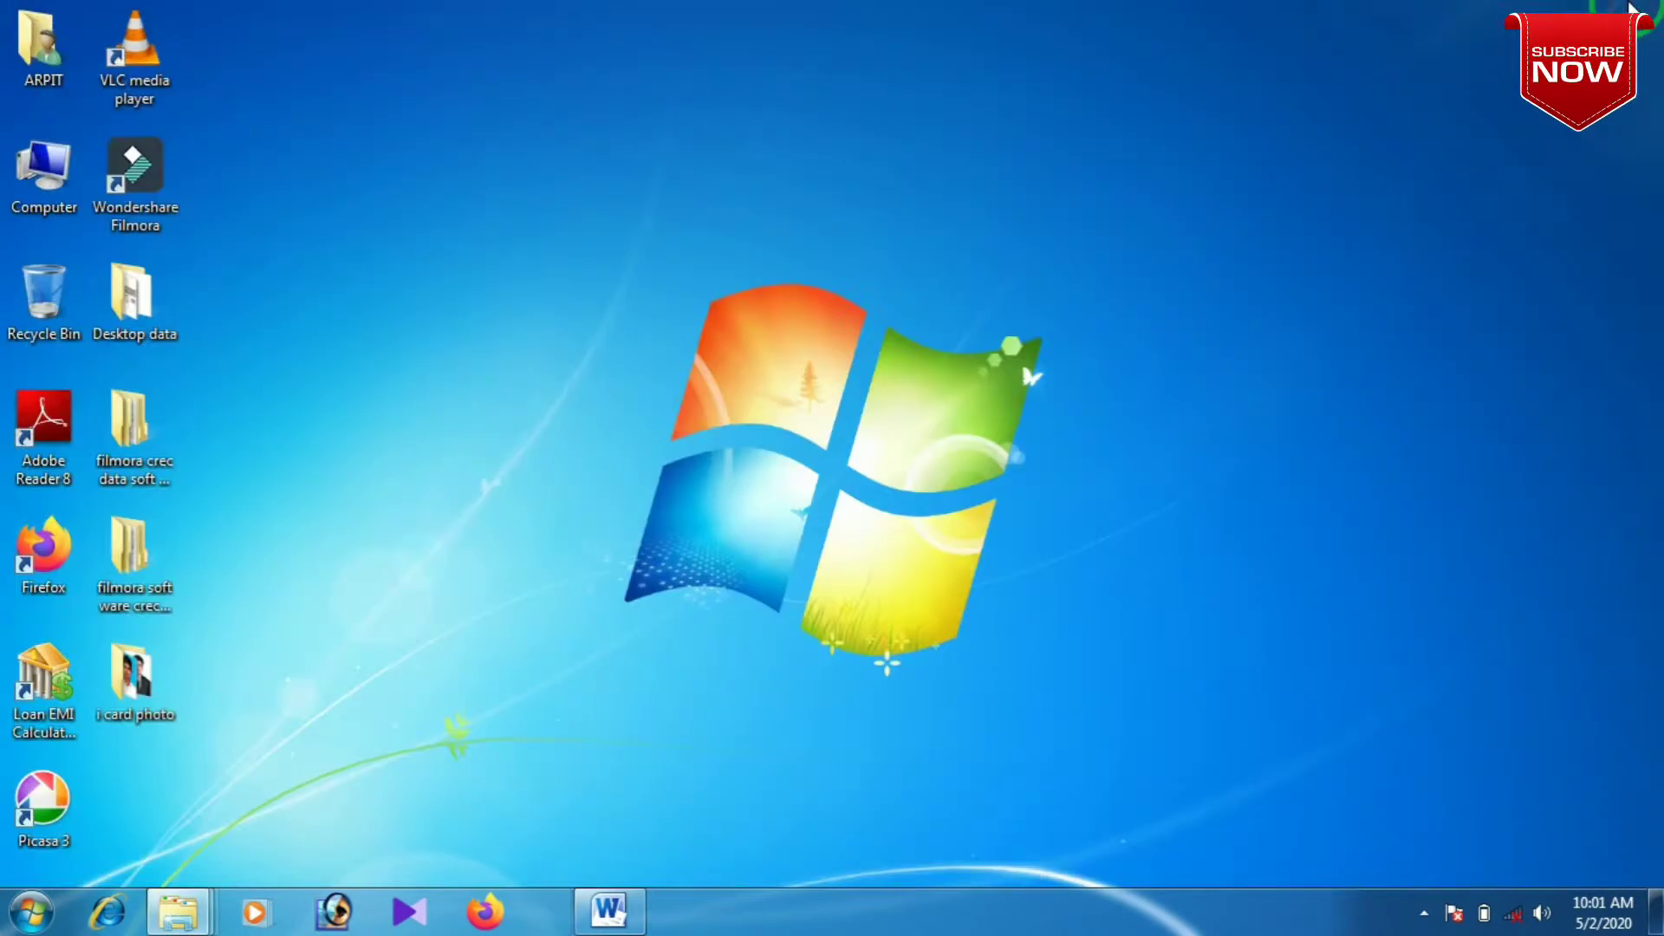
click(783, 279)
- Refresh the desktop and bring the blank Document1 forward in Word
right_click(605, 249)
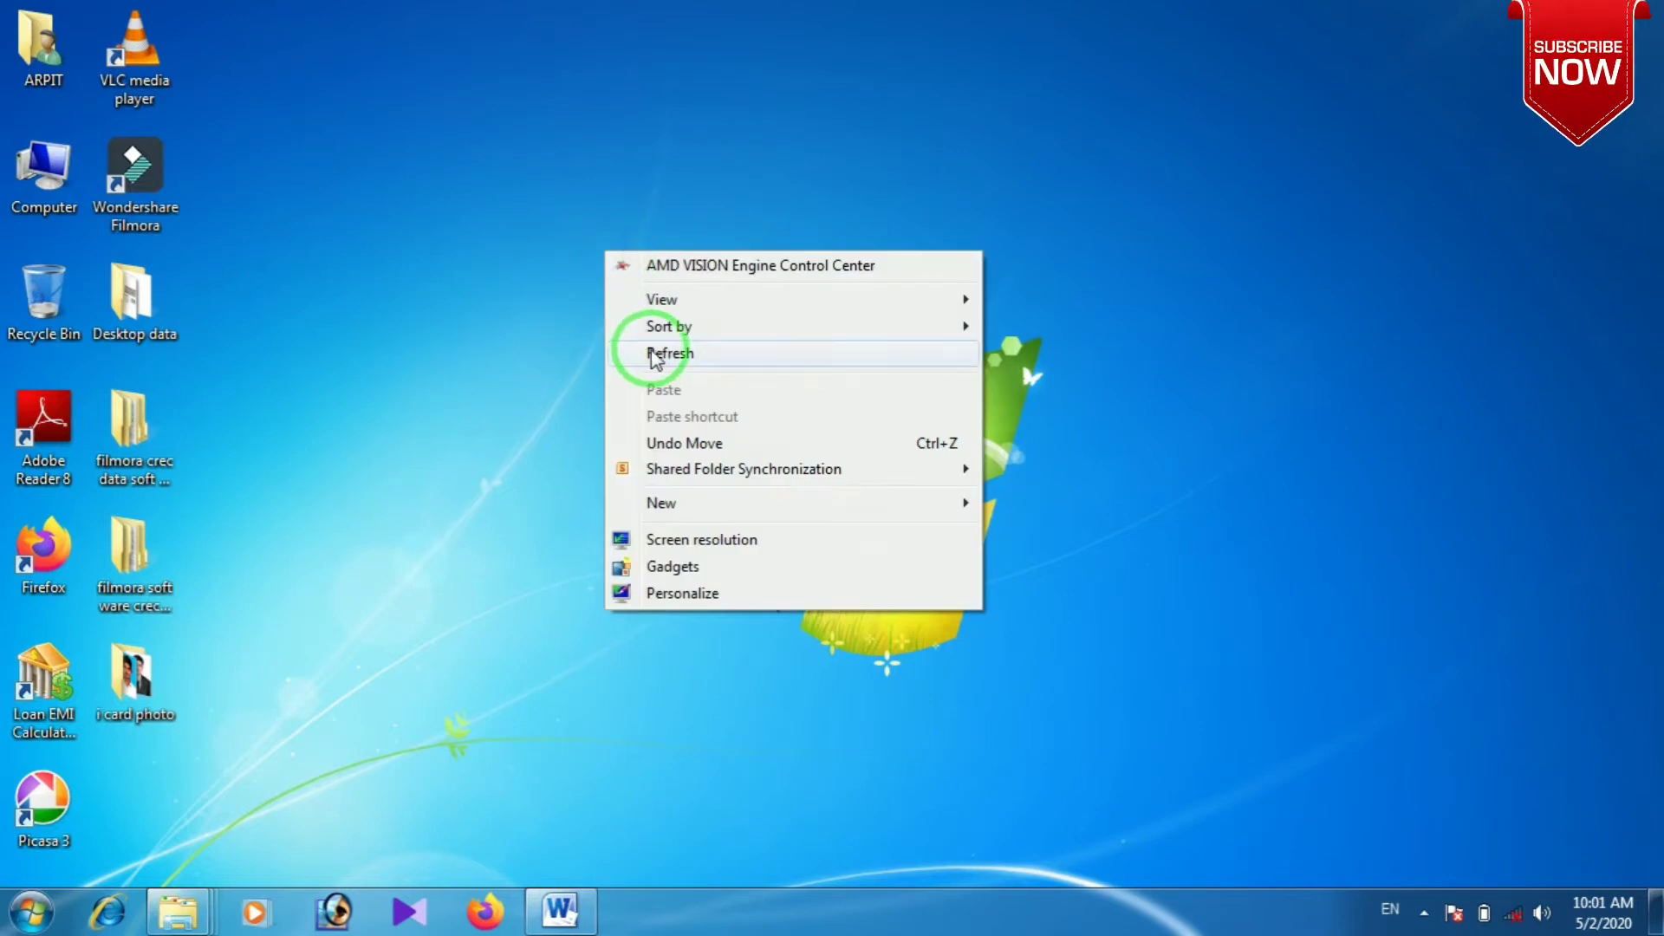
click(654, 348)
click(561, 910)
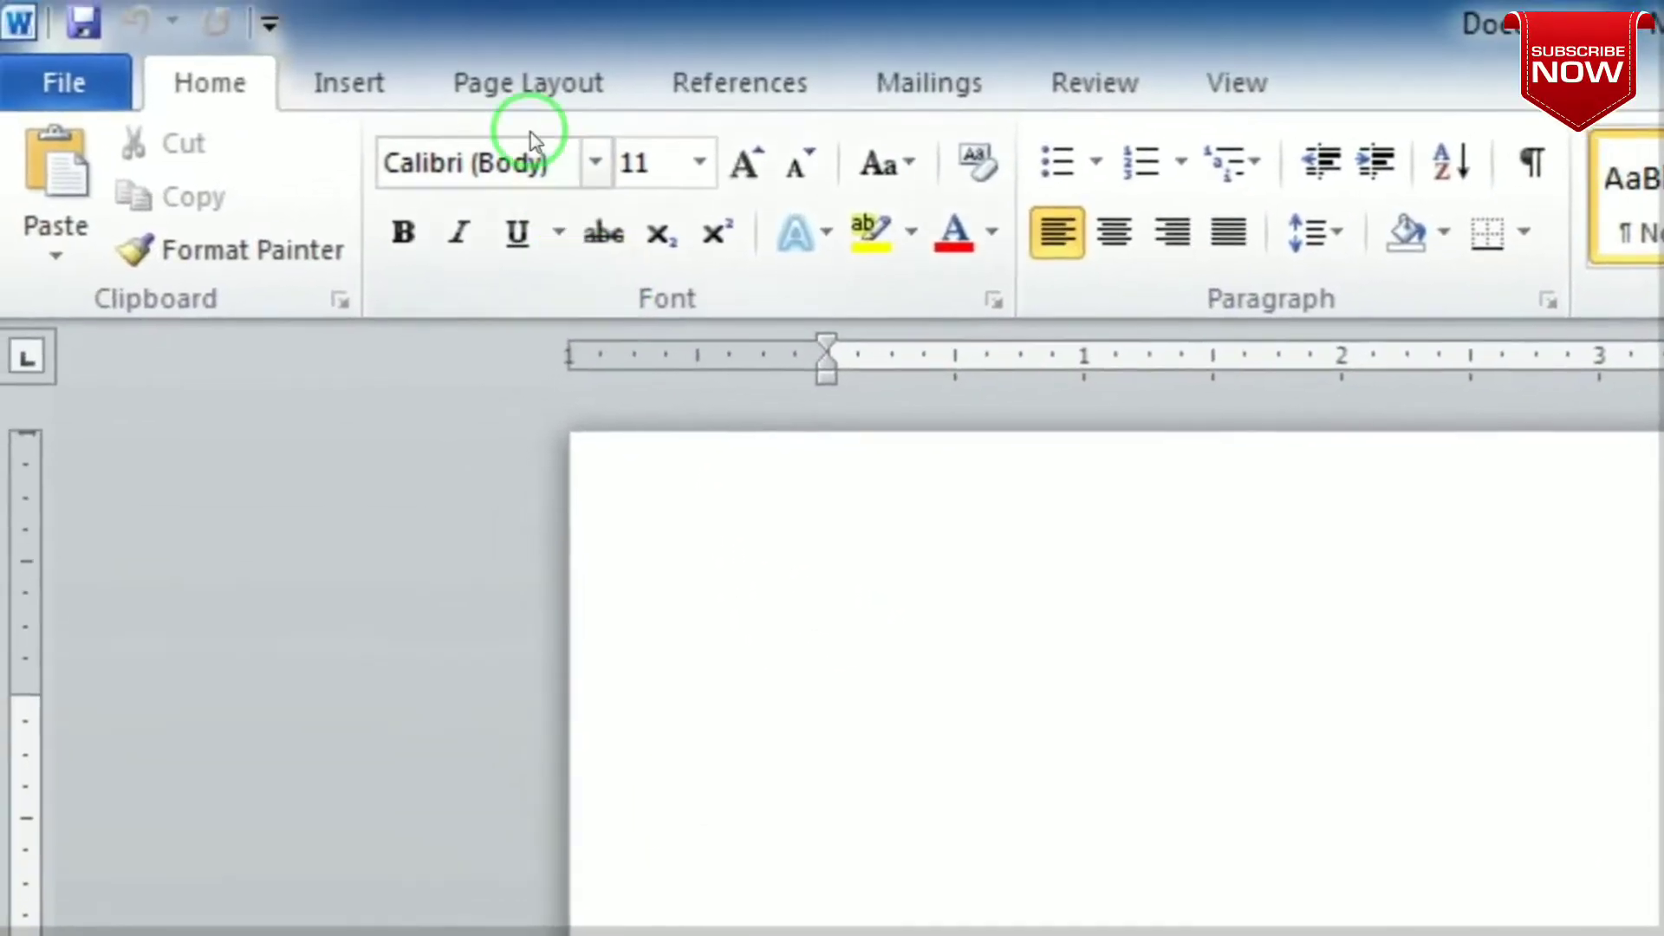
- Apply the Narrow preset margins, 0.5 inch all round, to Document1
click(265, 48)
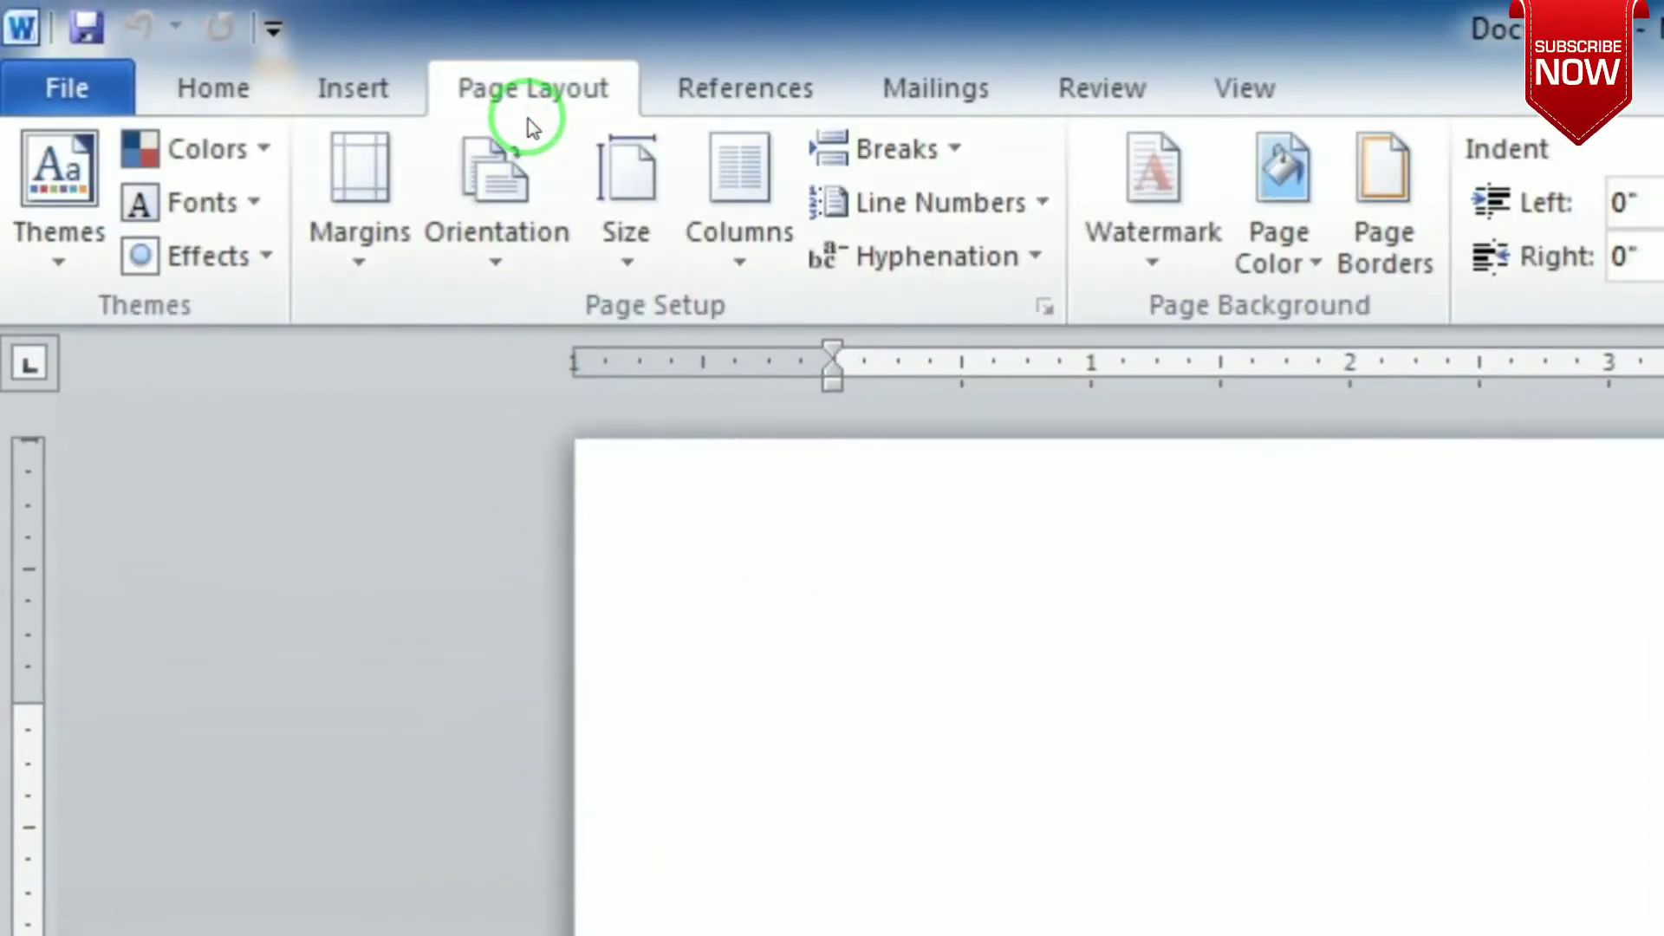
click(359, 271)
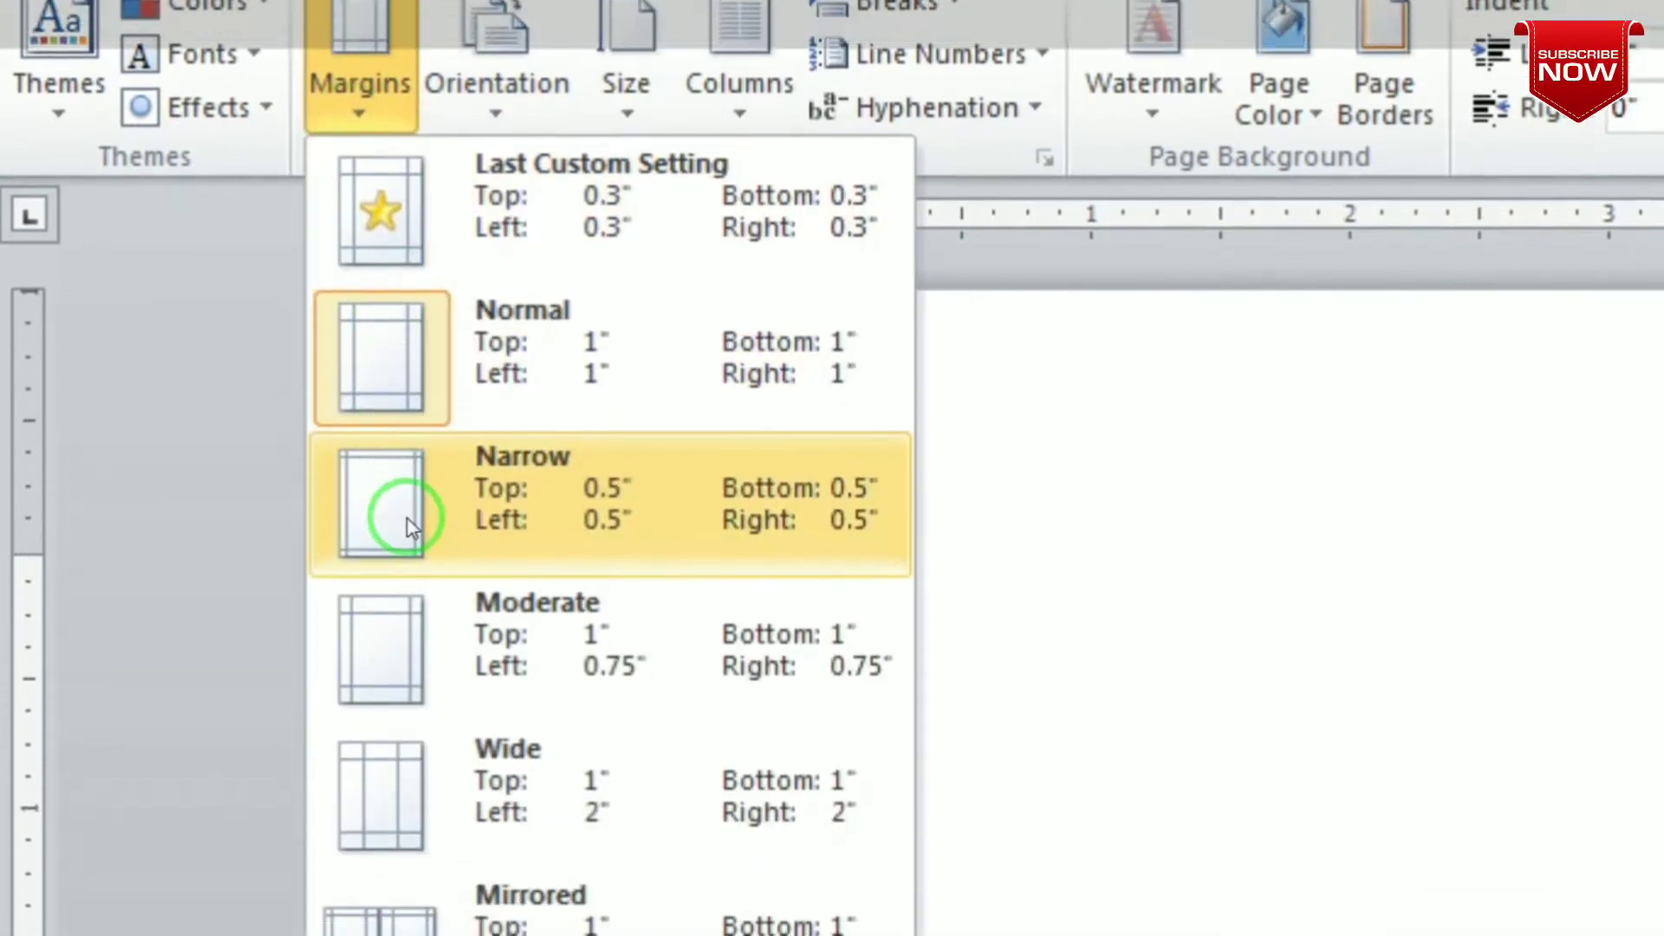
click(403, 655)
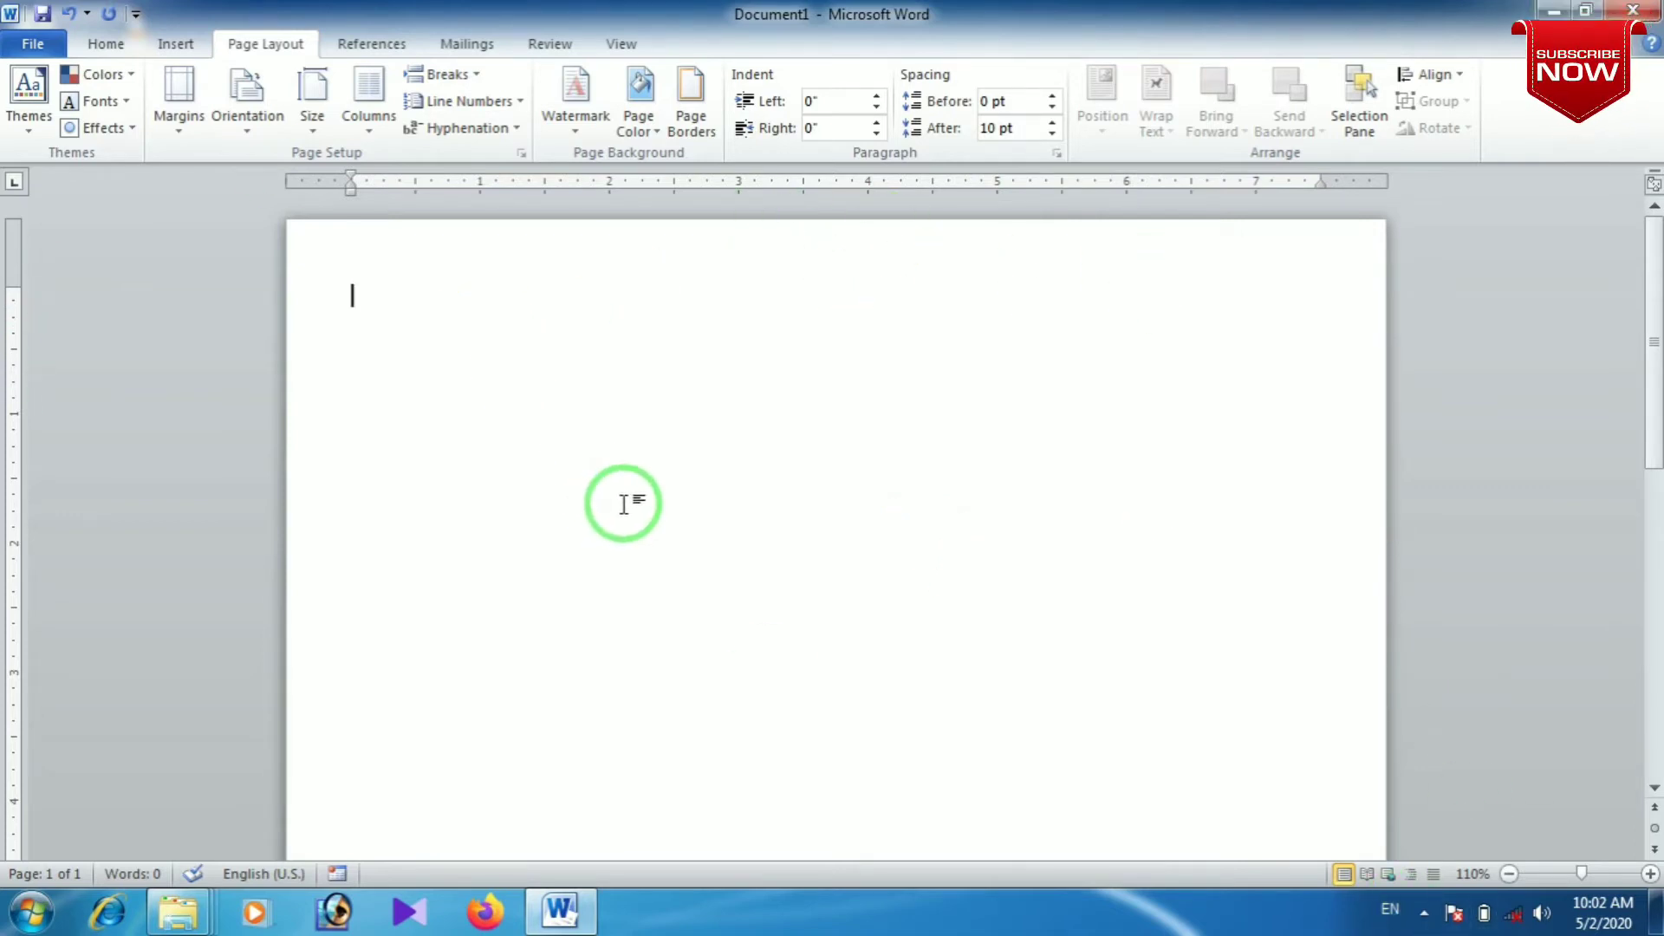
ctrl+scroll(620, 481, down, 3)
ctrl+scroll(619, 481, down, 1)
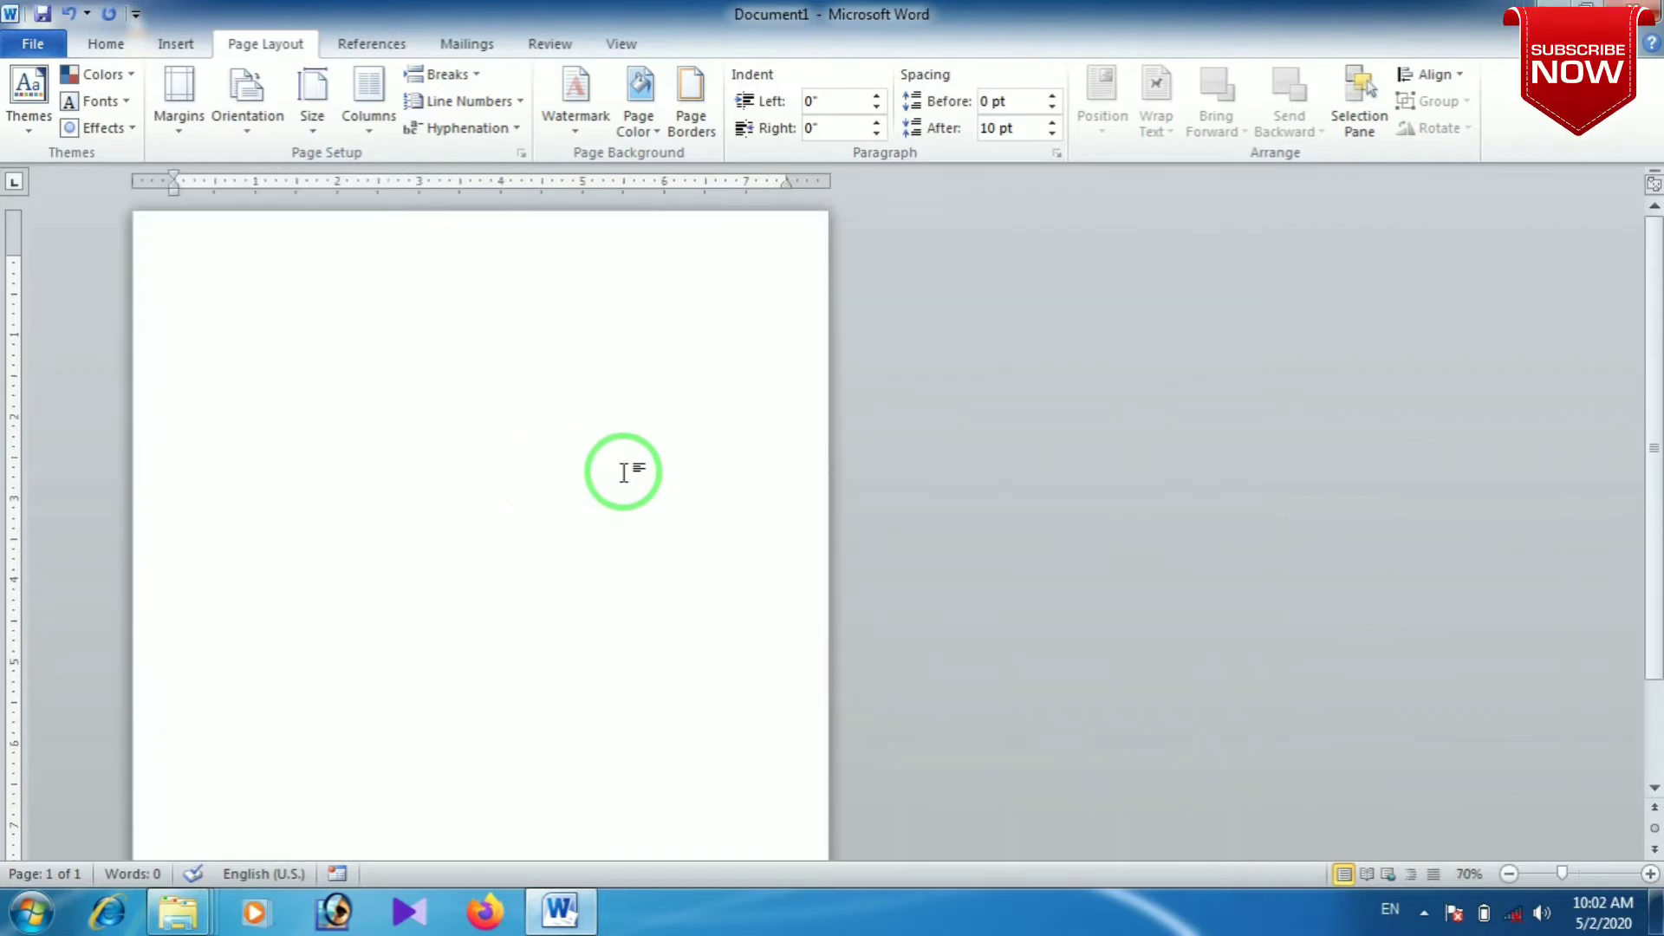
ctrl+scroll(623, 481, down, 2)
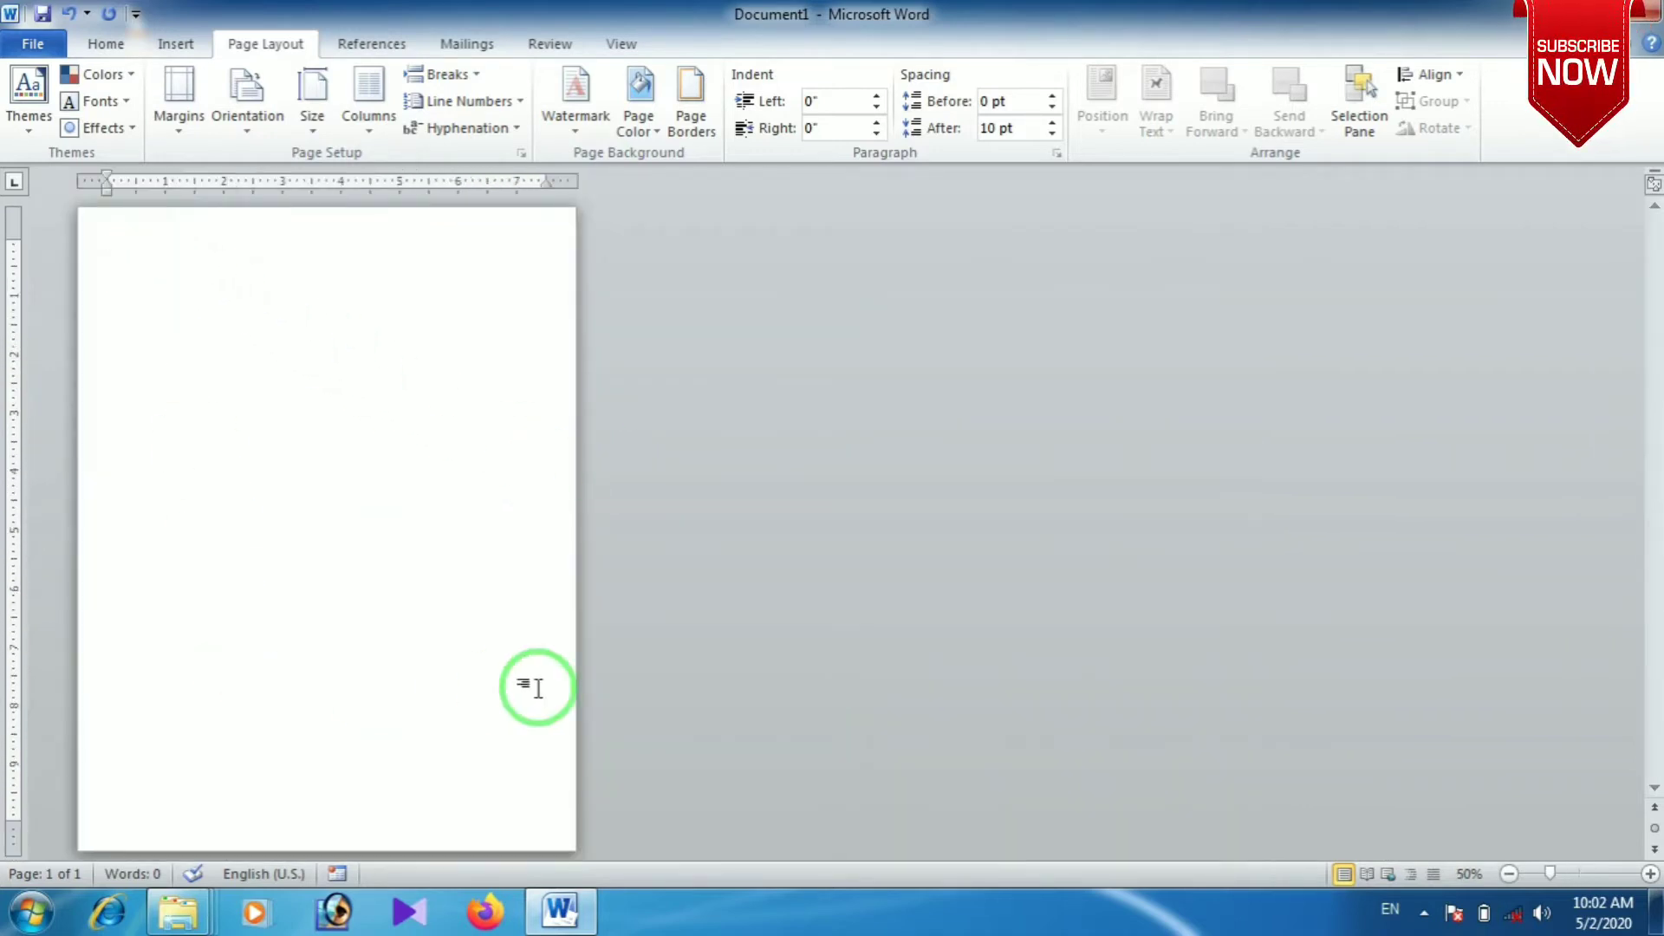
ctrl+scroll(139, 231, up, 1)
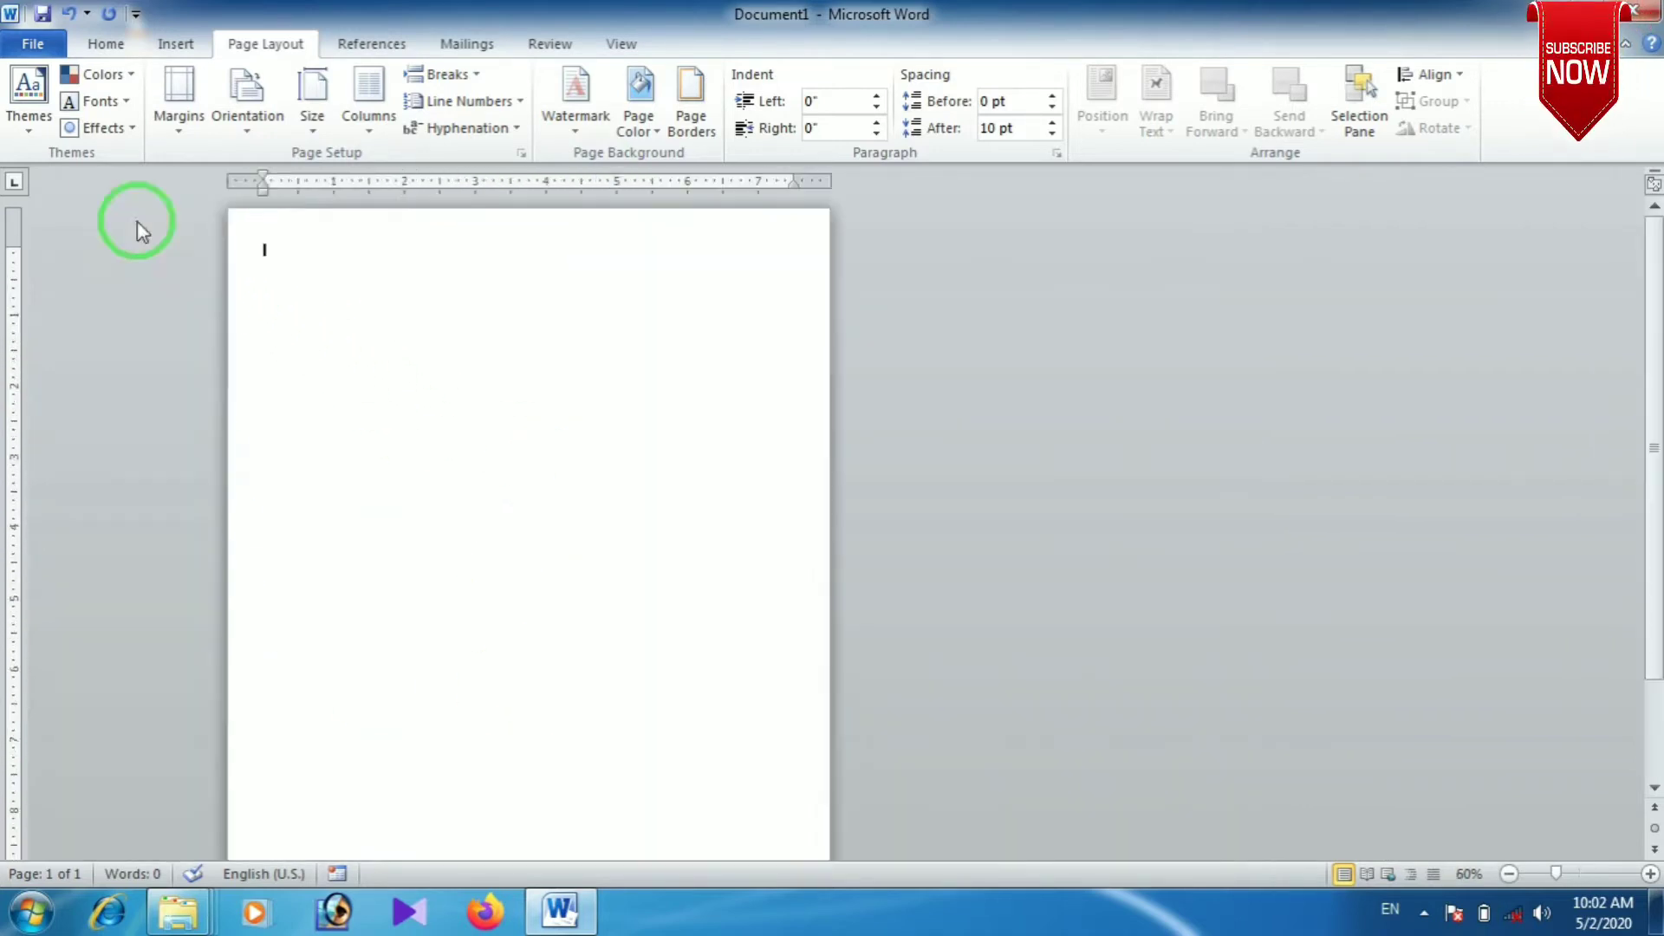
ctrl+scroll(173, 243, up, 2)
ctrl+scroll(260, 251, up, 1)
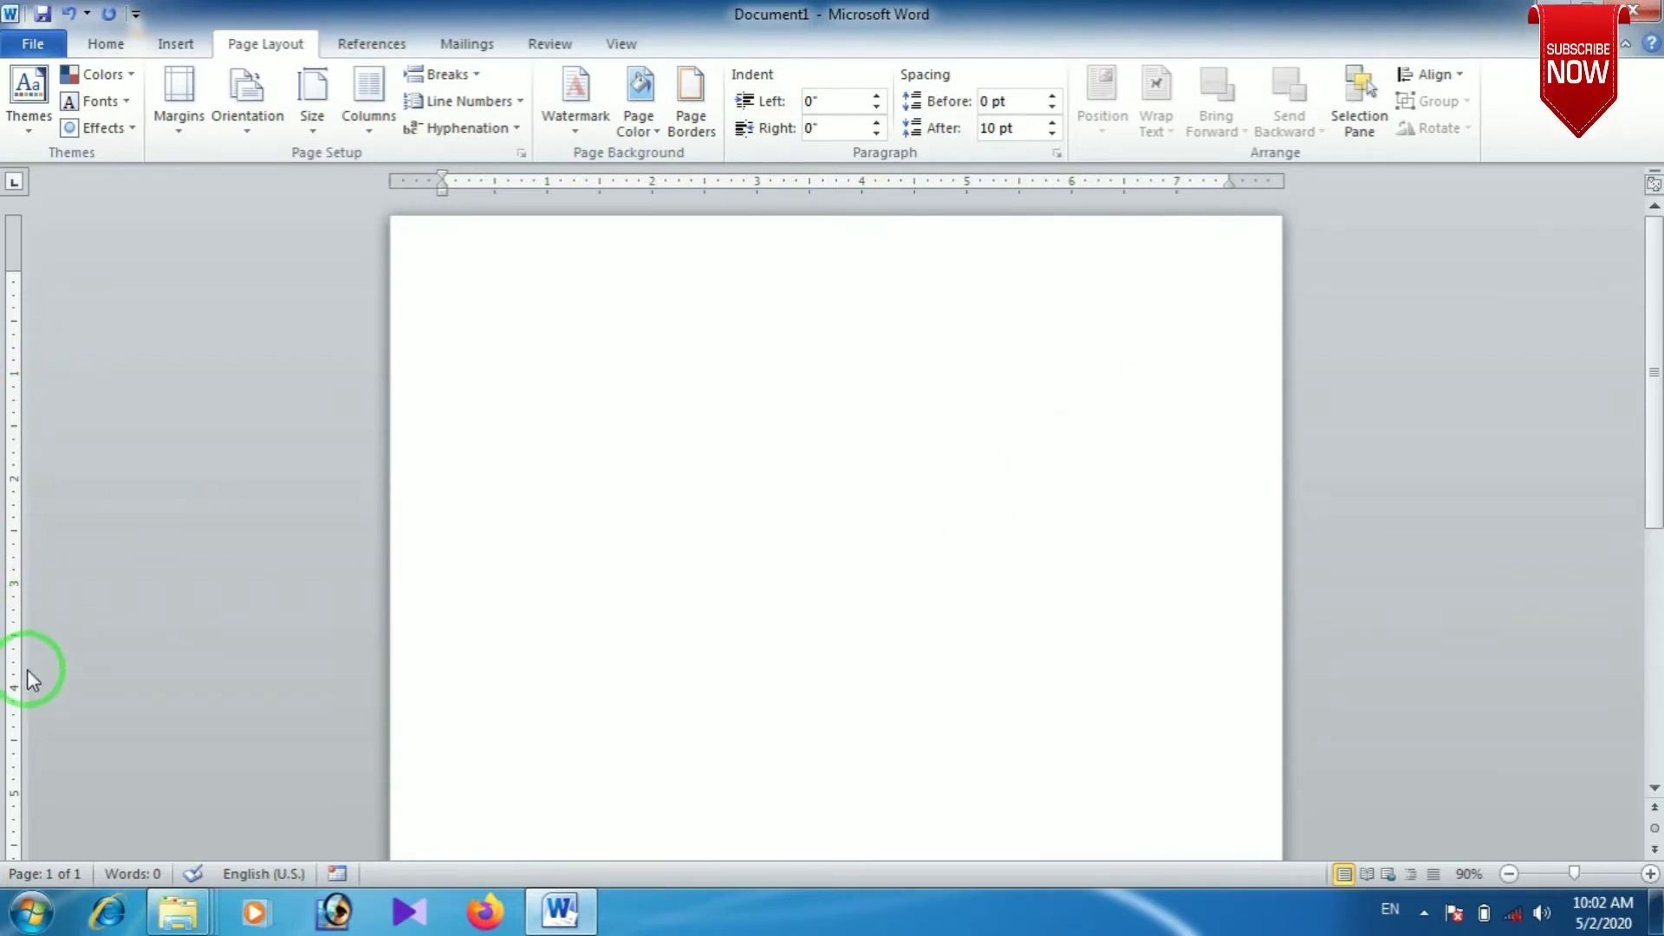
scroll(29, 518, down, 10)
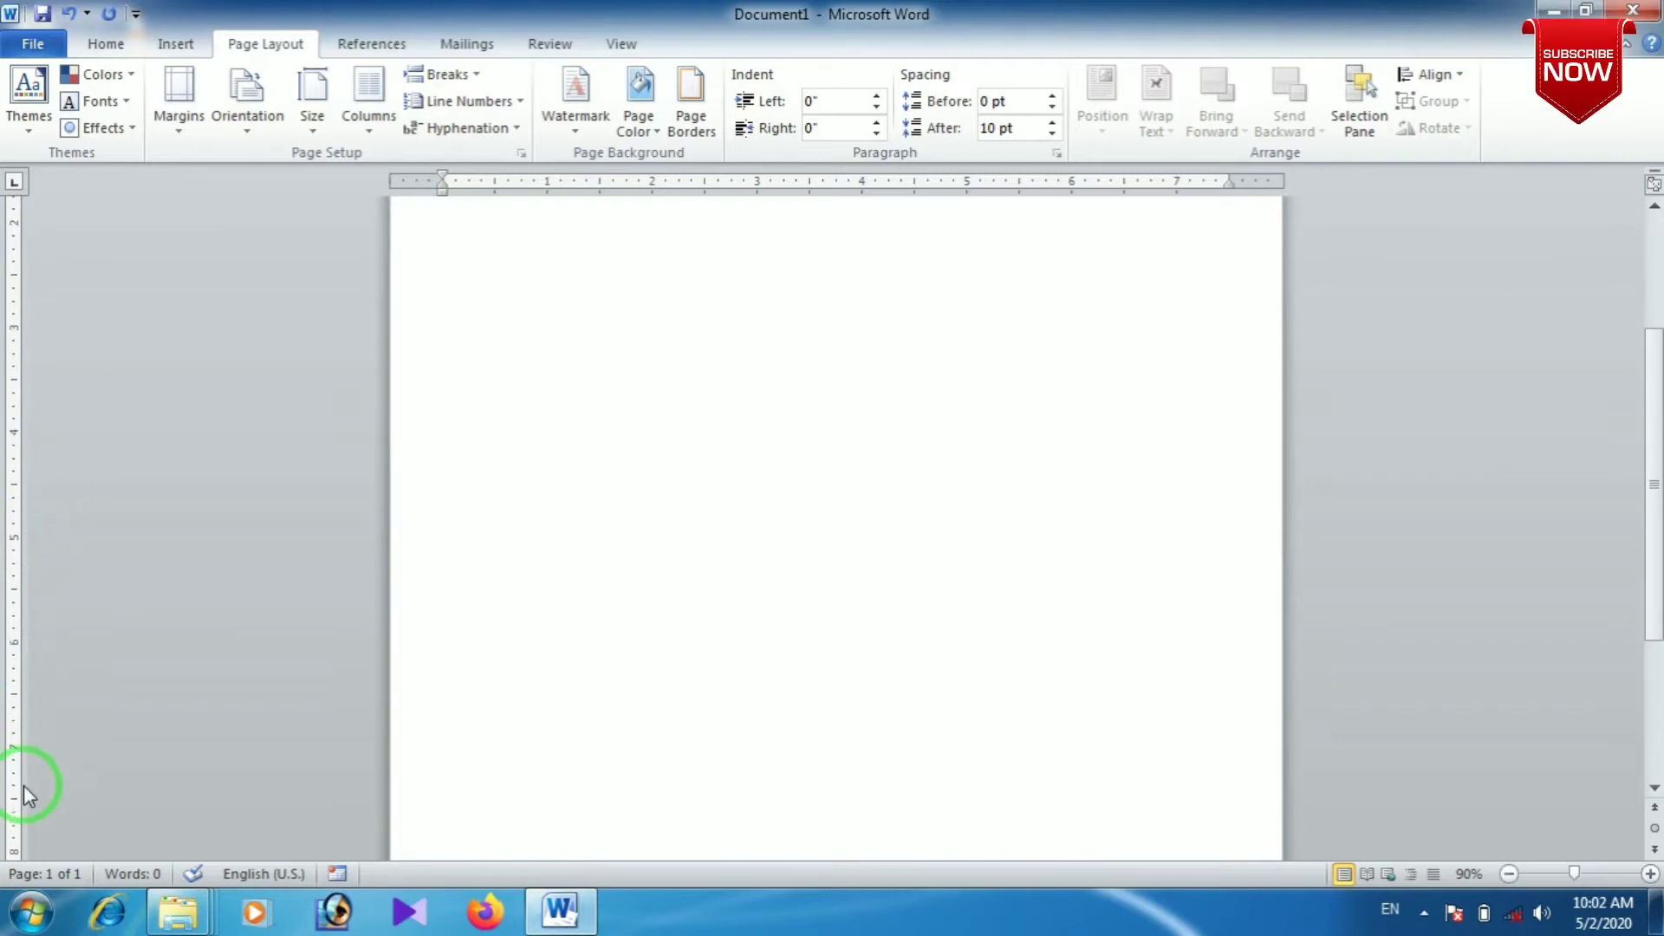
scroll(35, 781, down, 2)
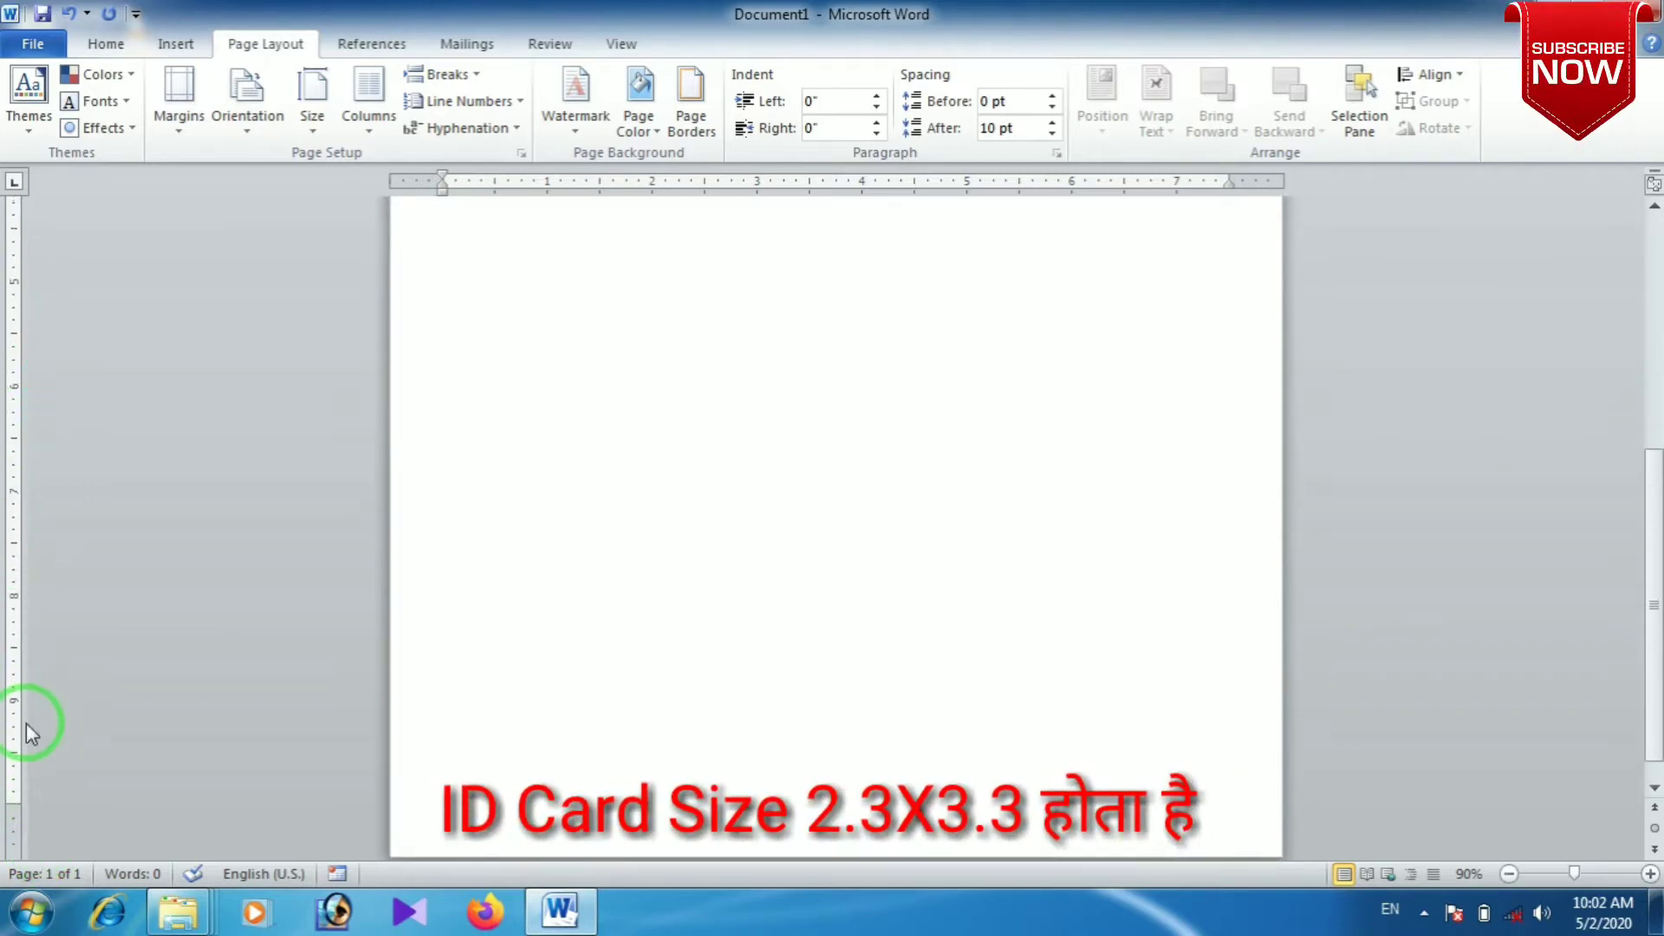
scroll(554, 544, up, 7)
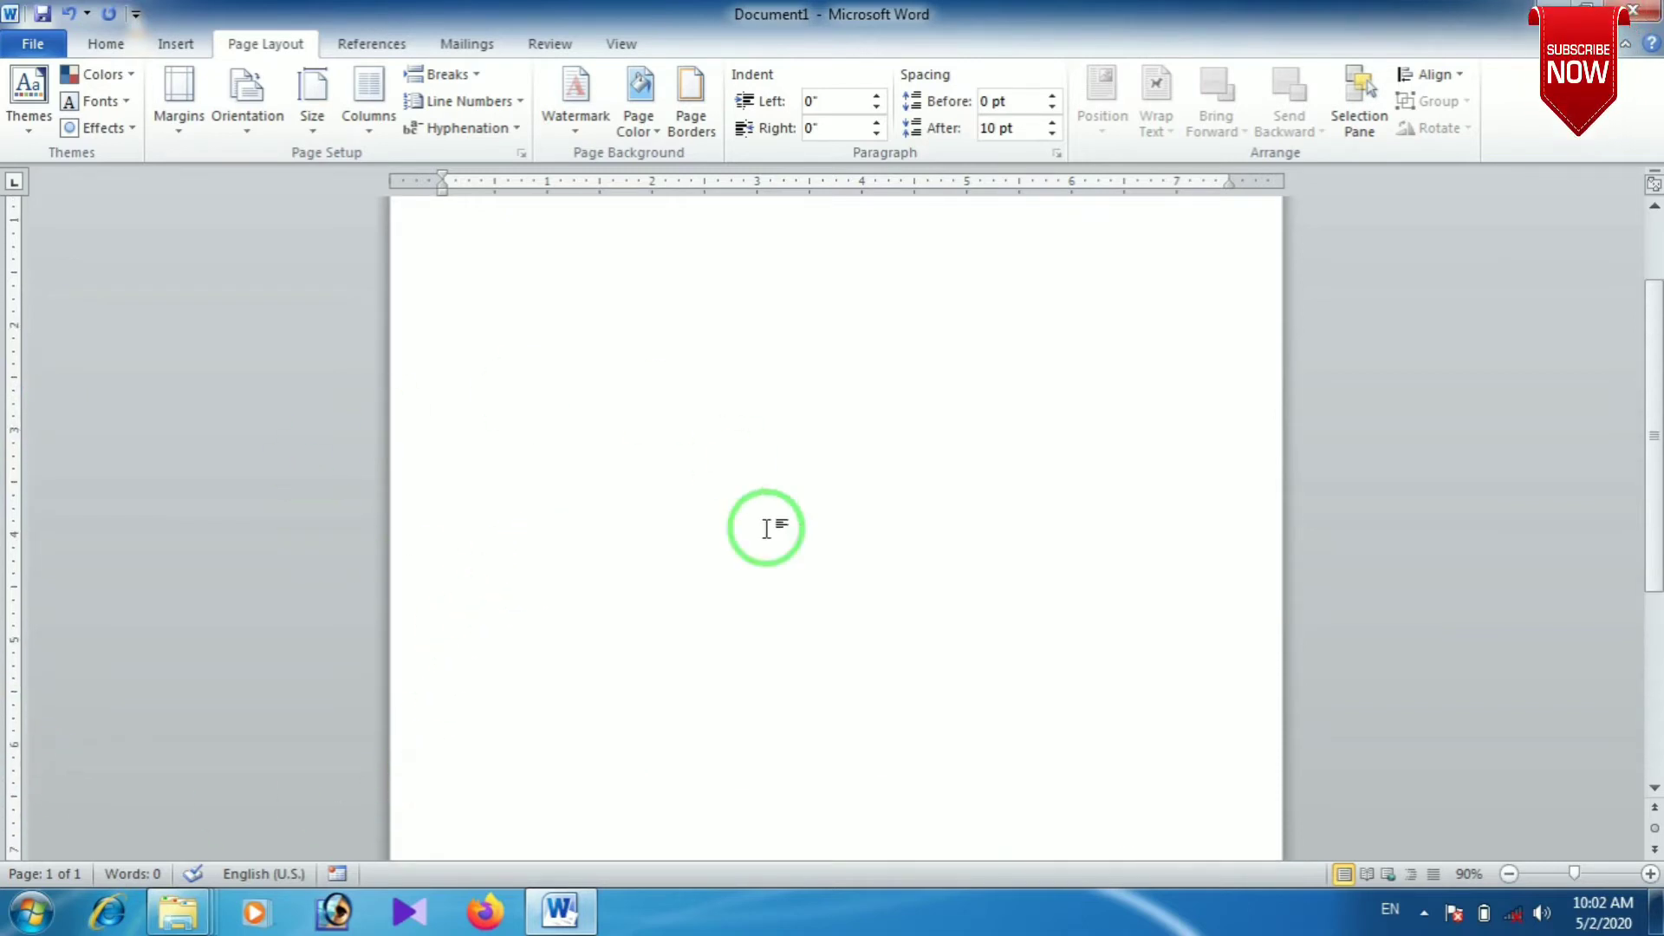
scroll(737, 486, up, 2)
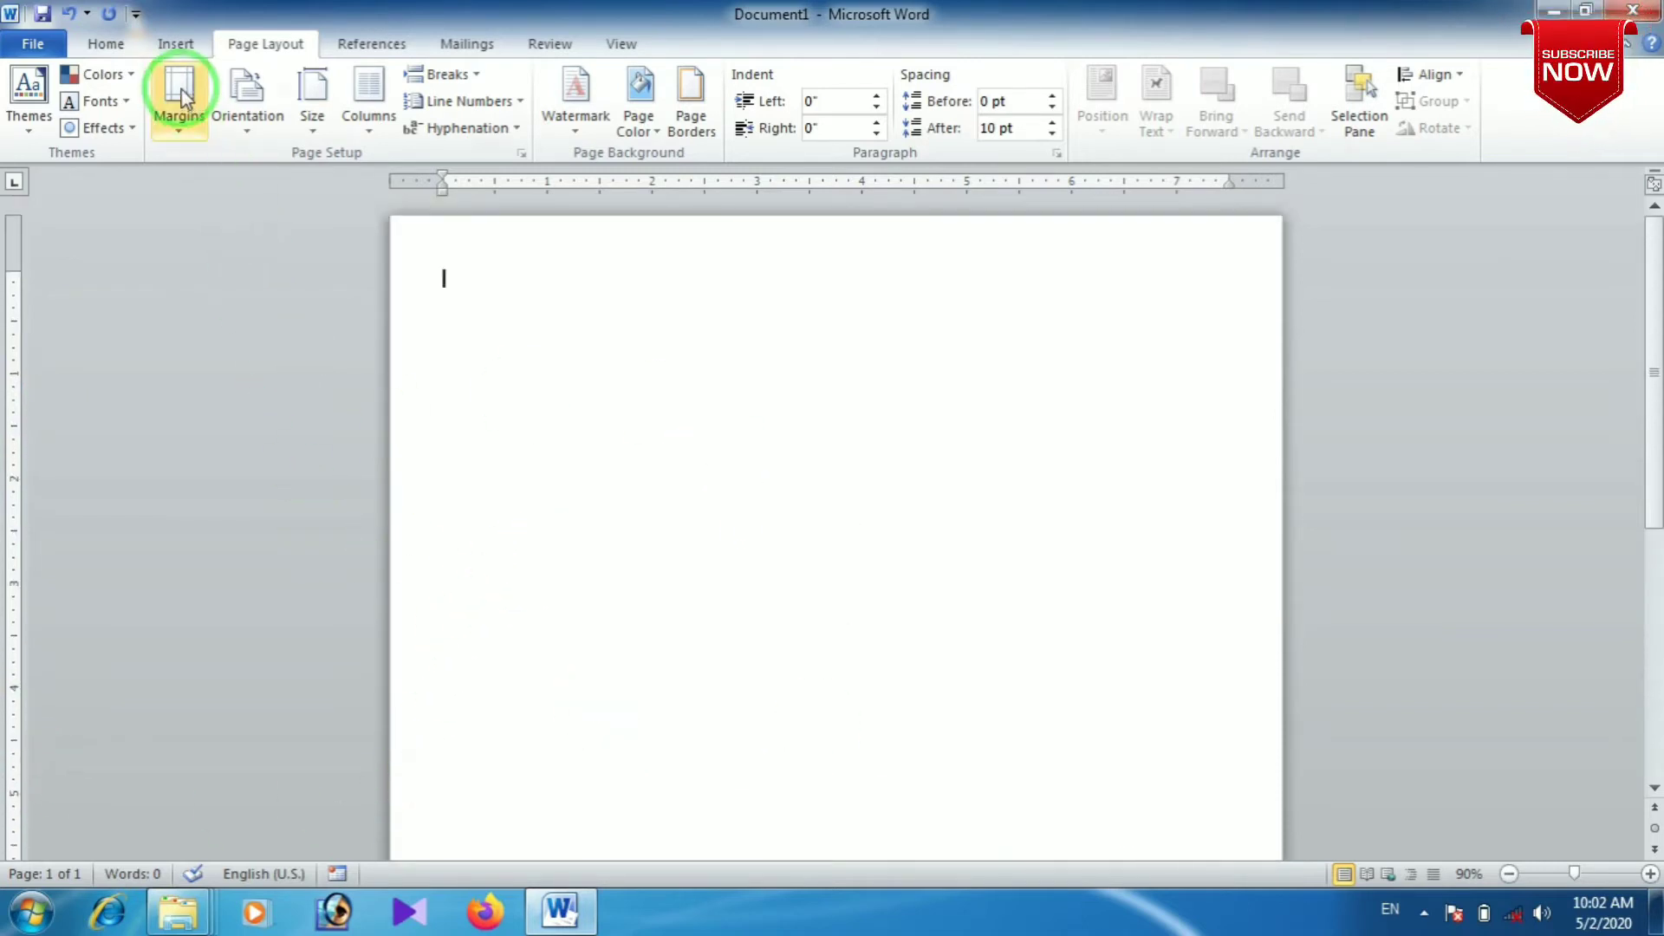
- Insert a 3×3 table on the blank page
click(175, 45)
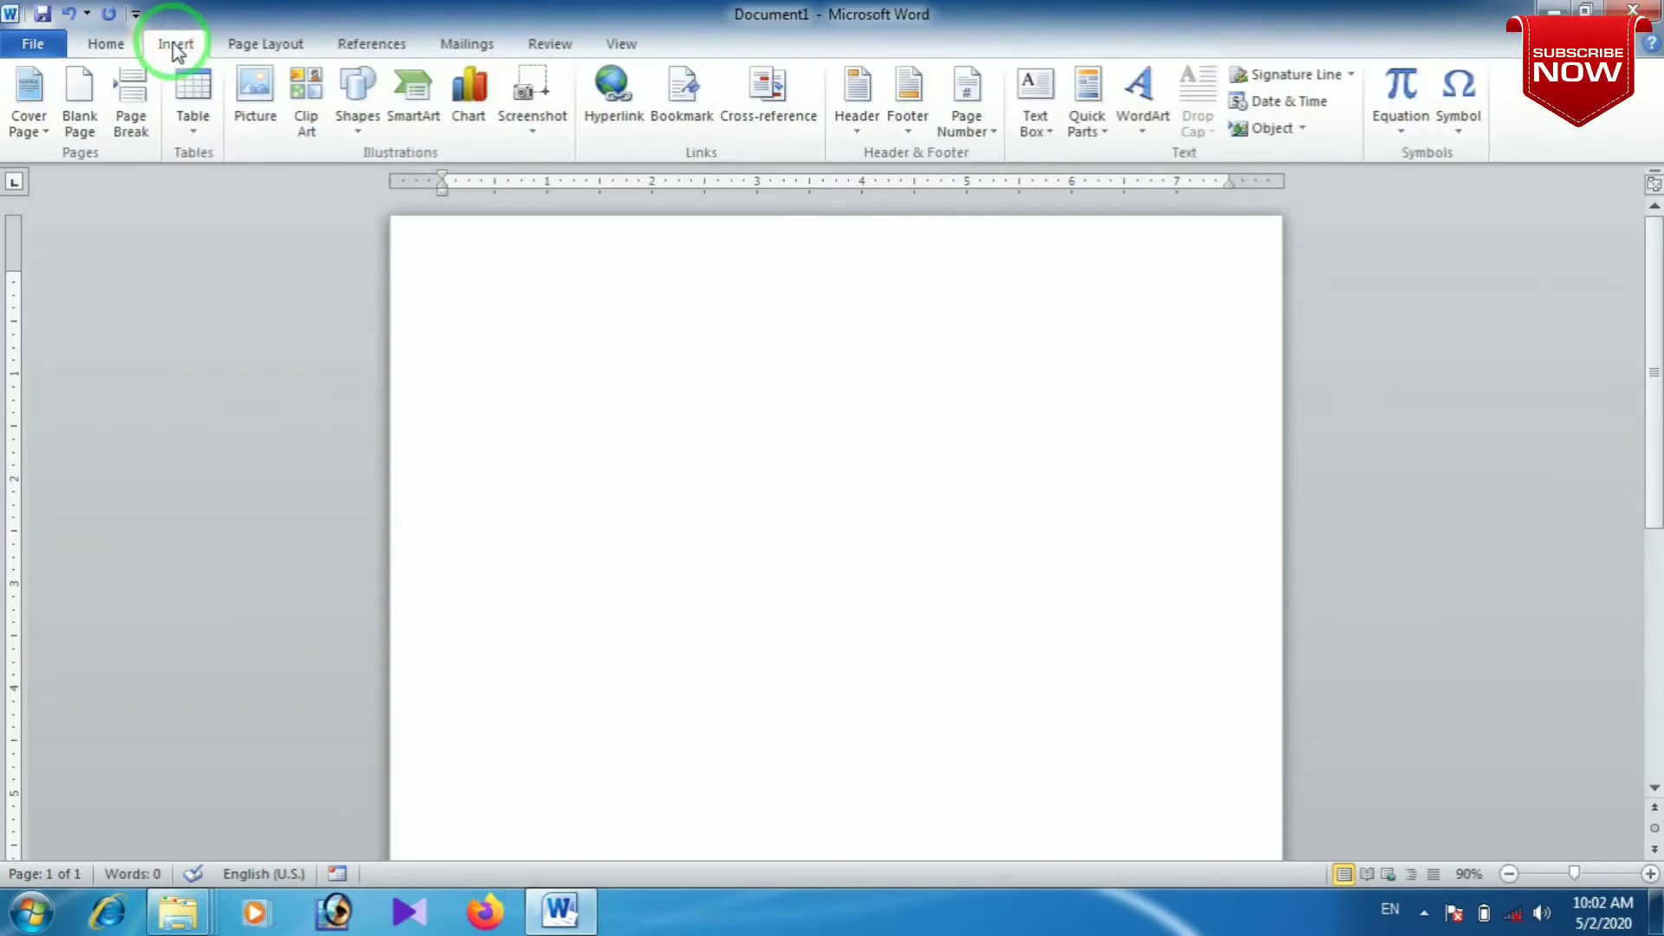
click(190, 137)
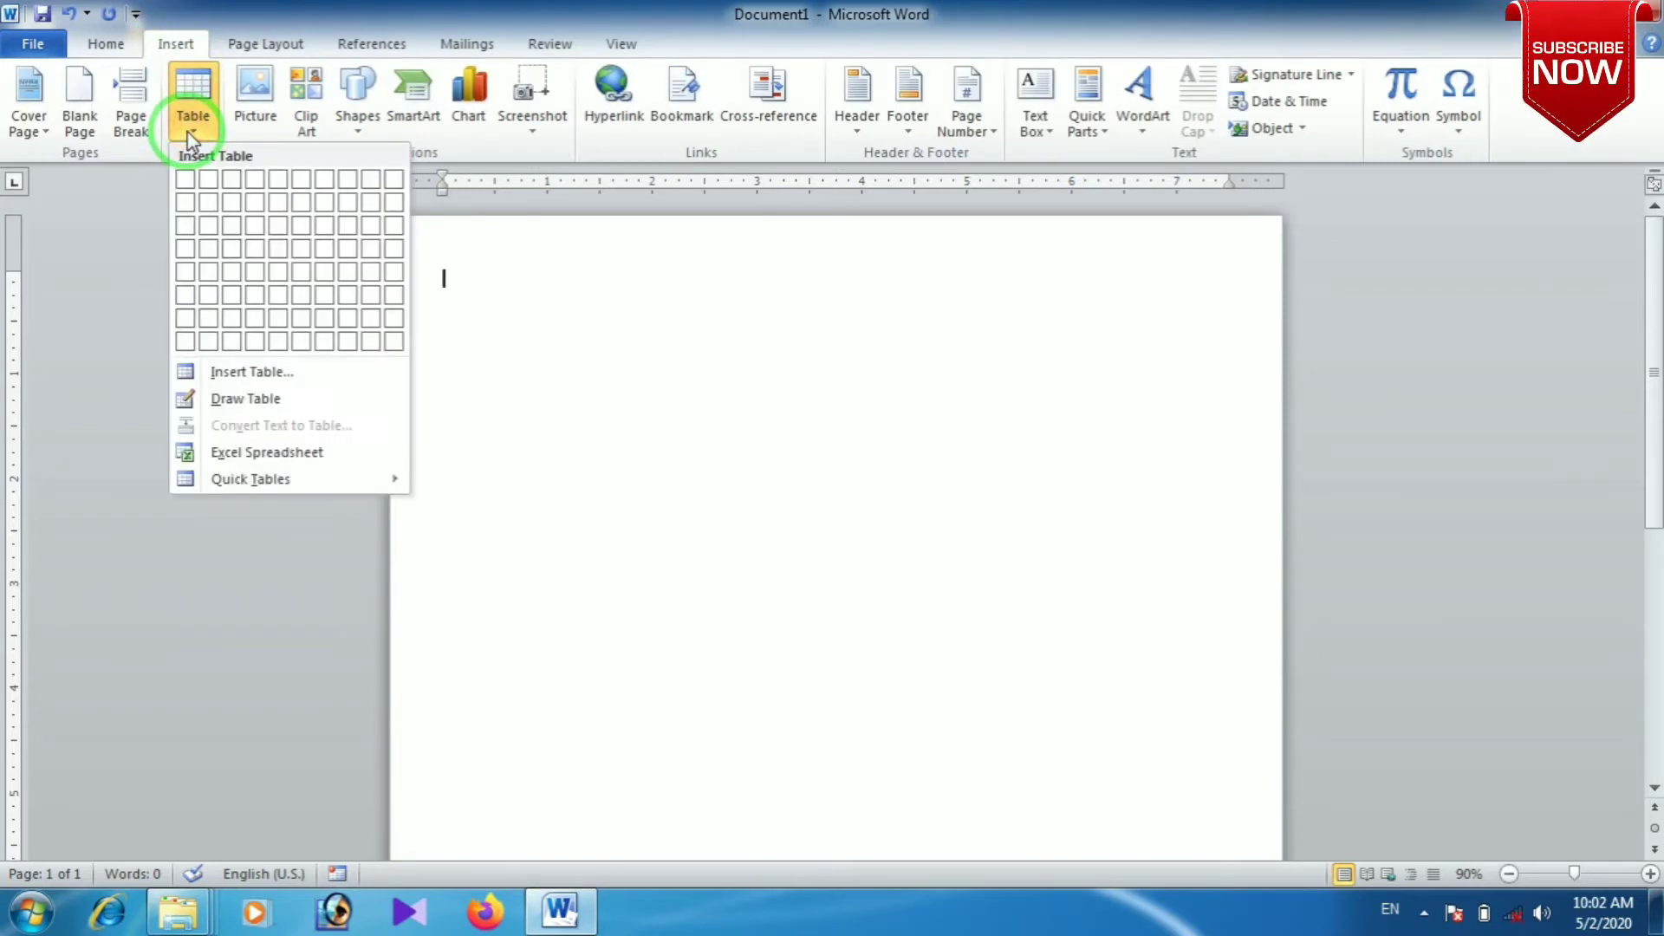
click(232, 227)
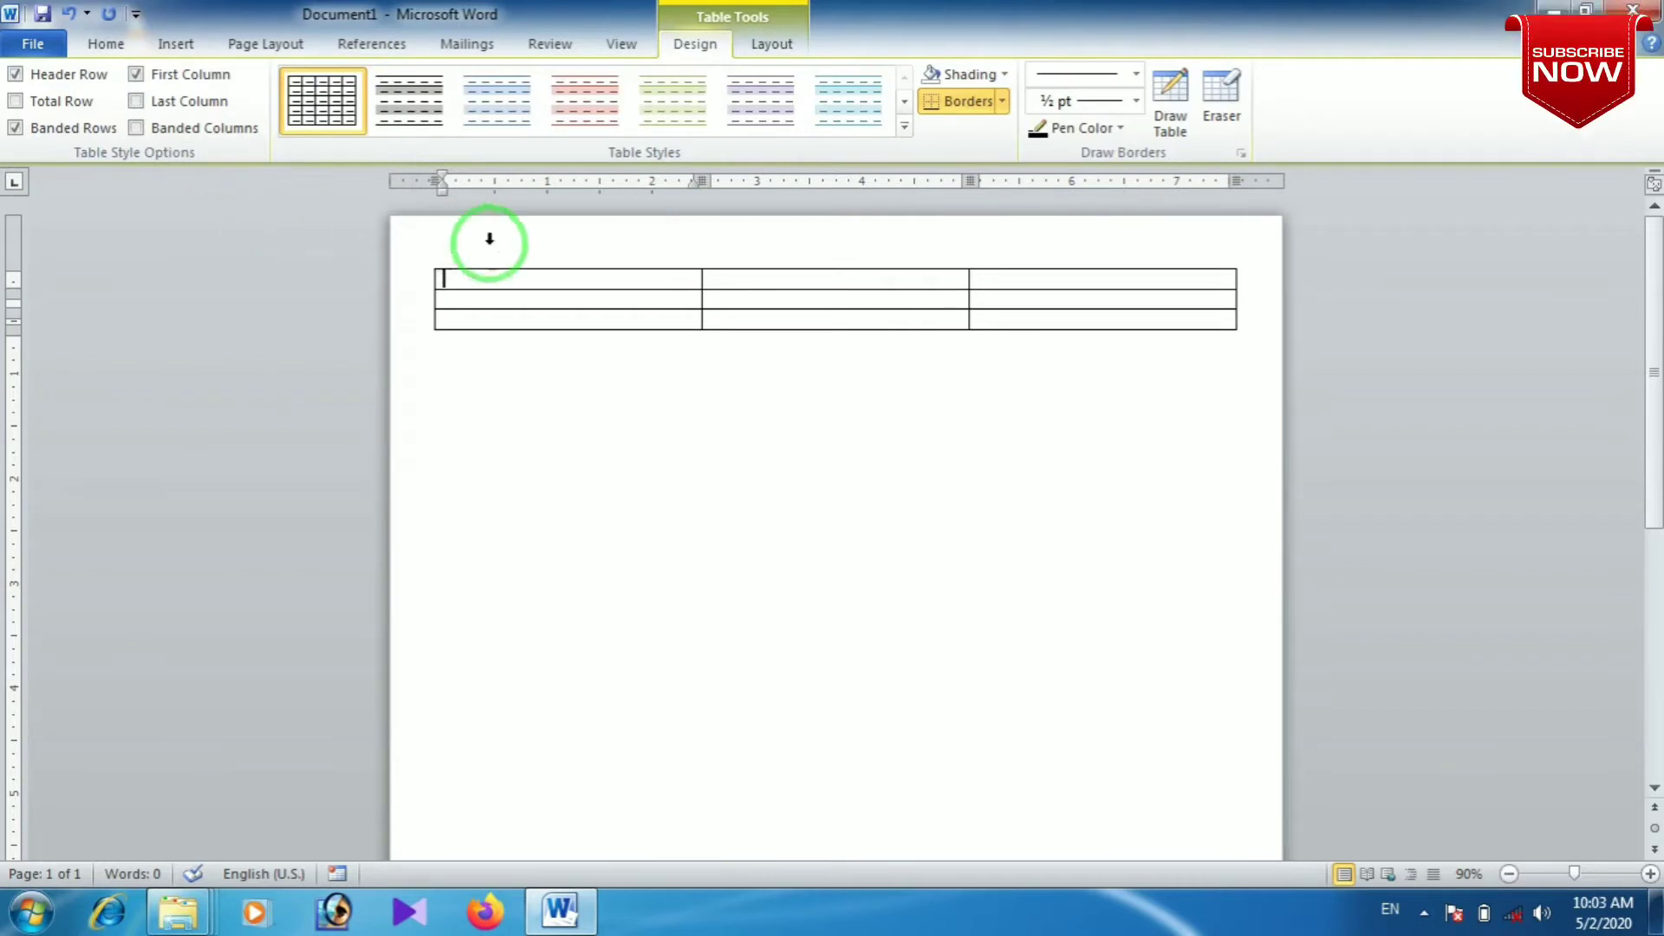
- Set all three table rows to a height of 3.3 inches
click(531, 279)
drag(530, 279, 604, 305)
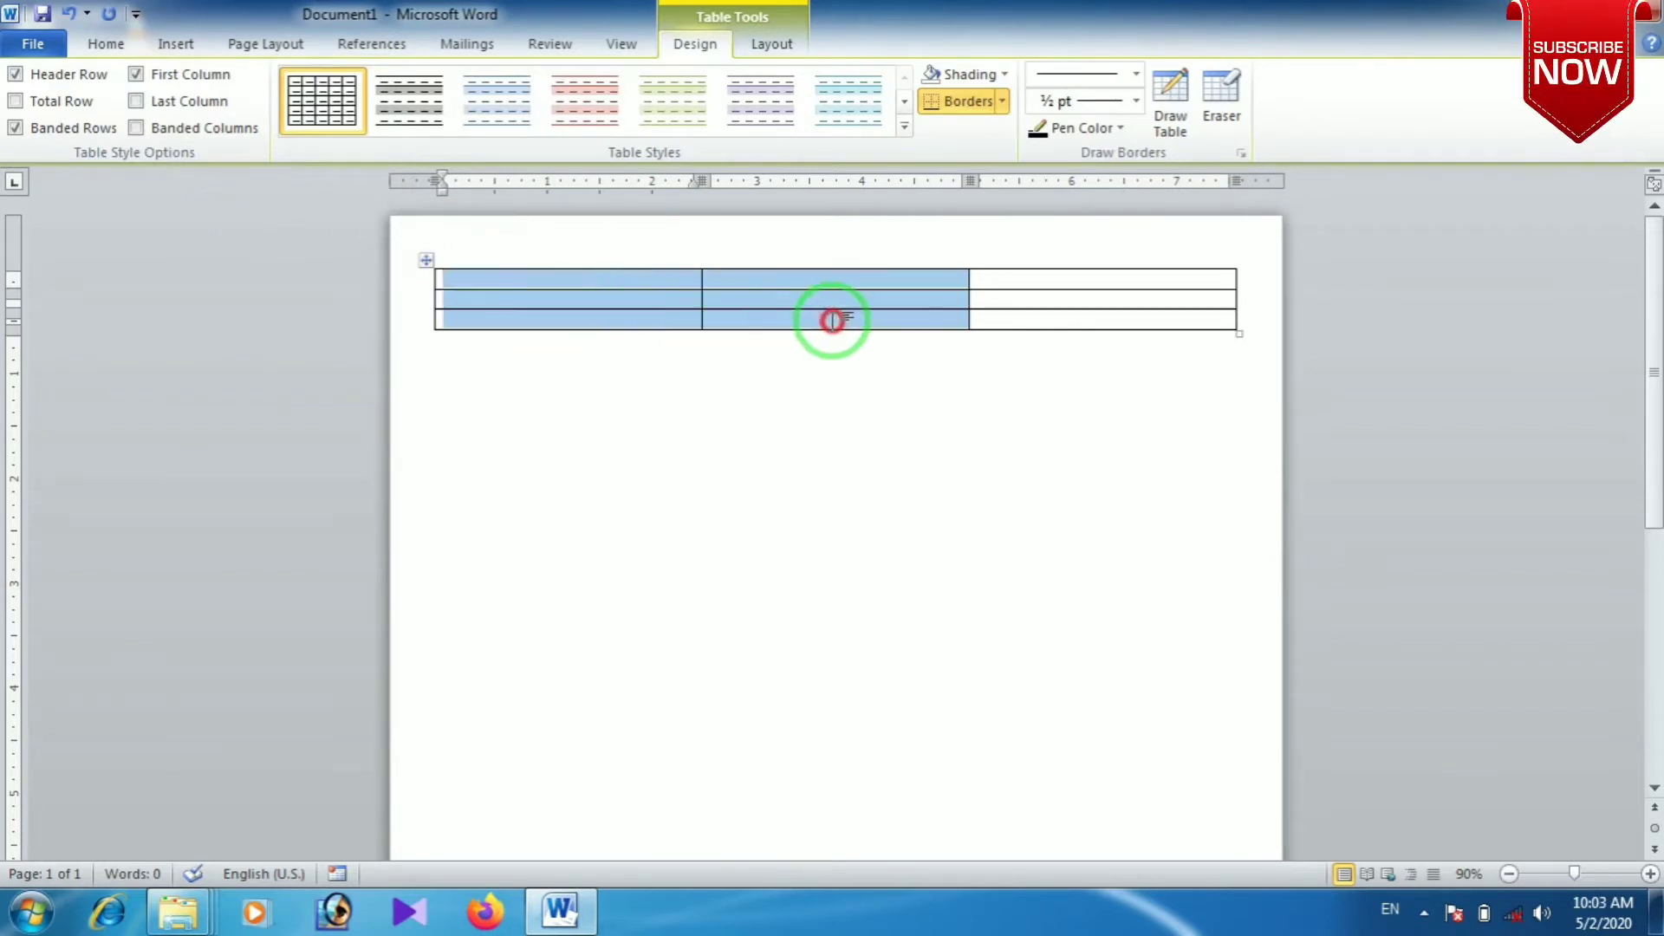
click(580, 279)
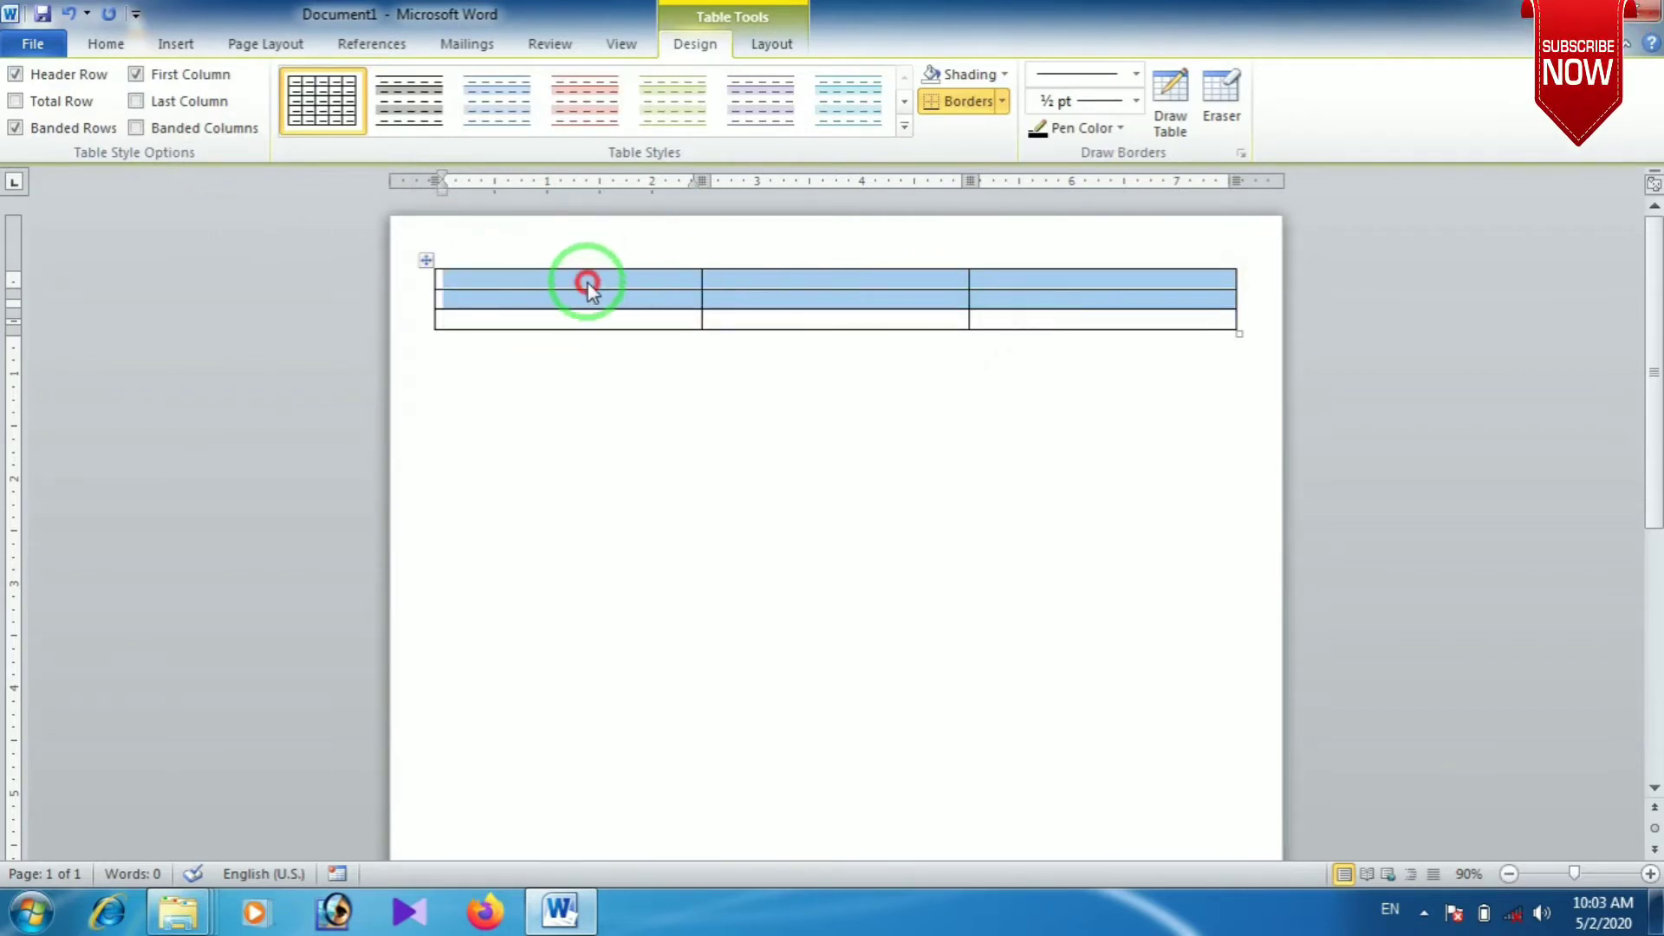
drag(568, 278, 1047, 321)
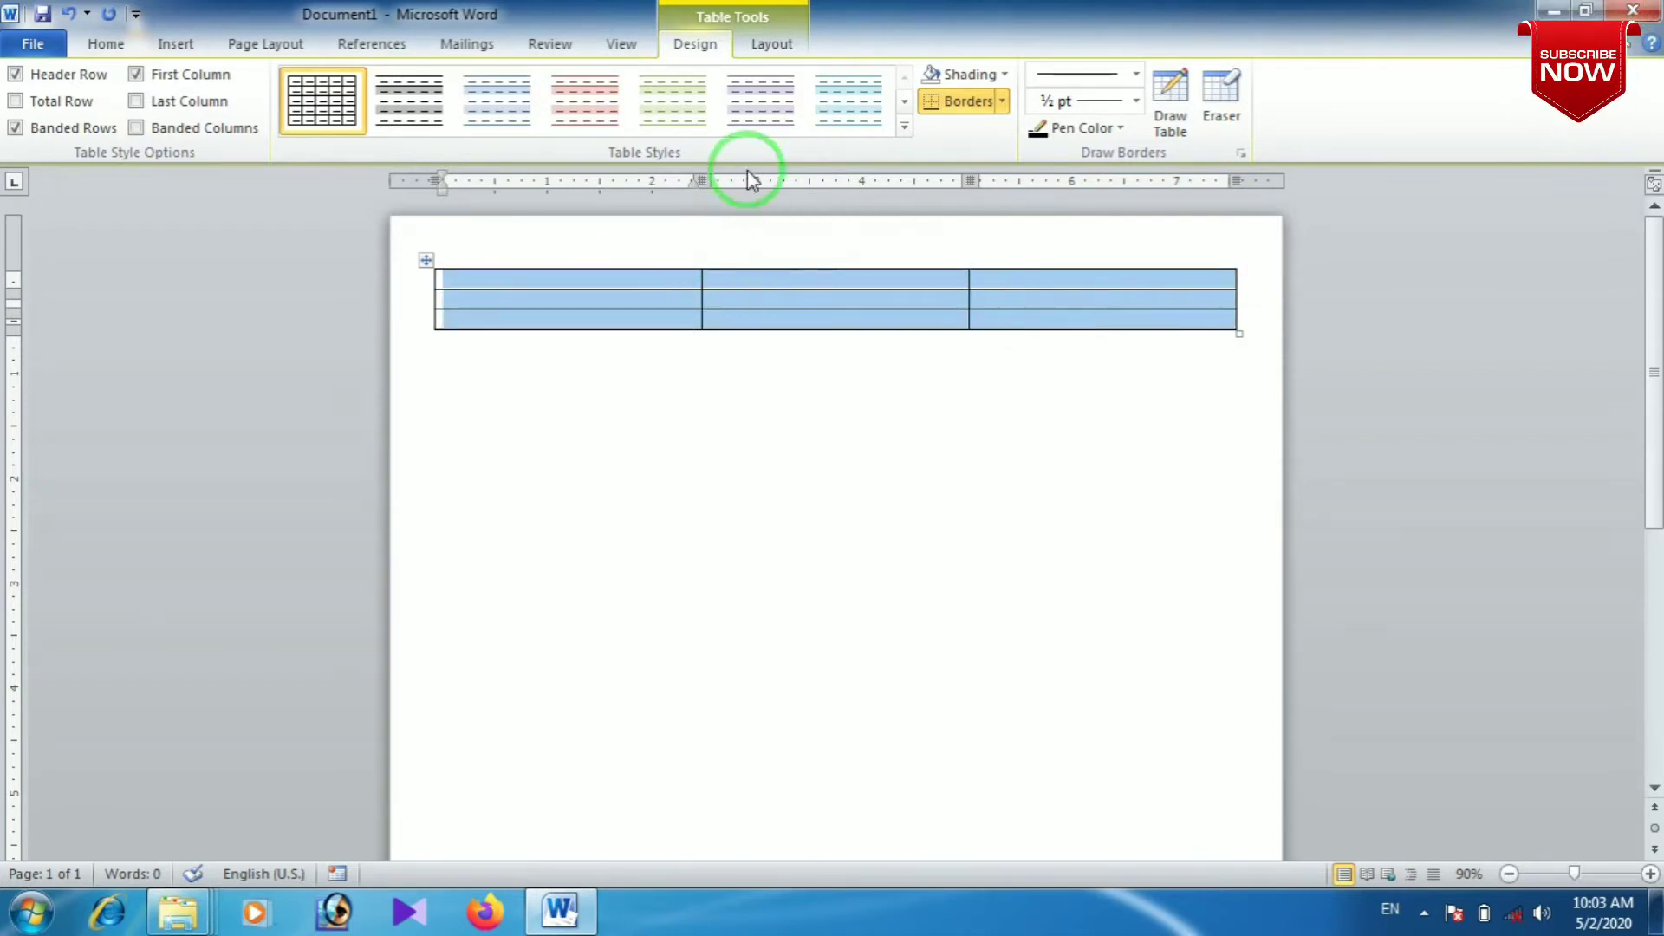
click(774, 45)
text(3)
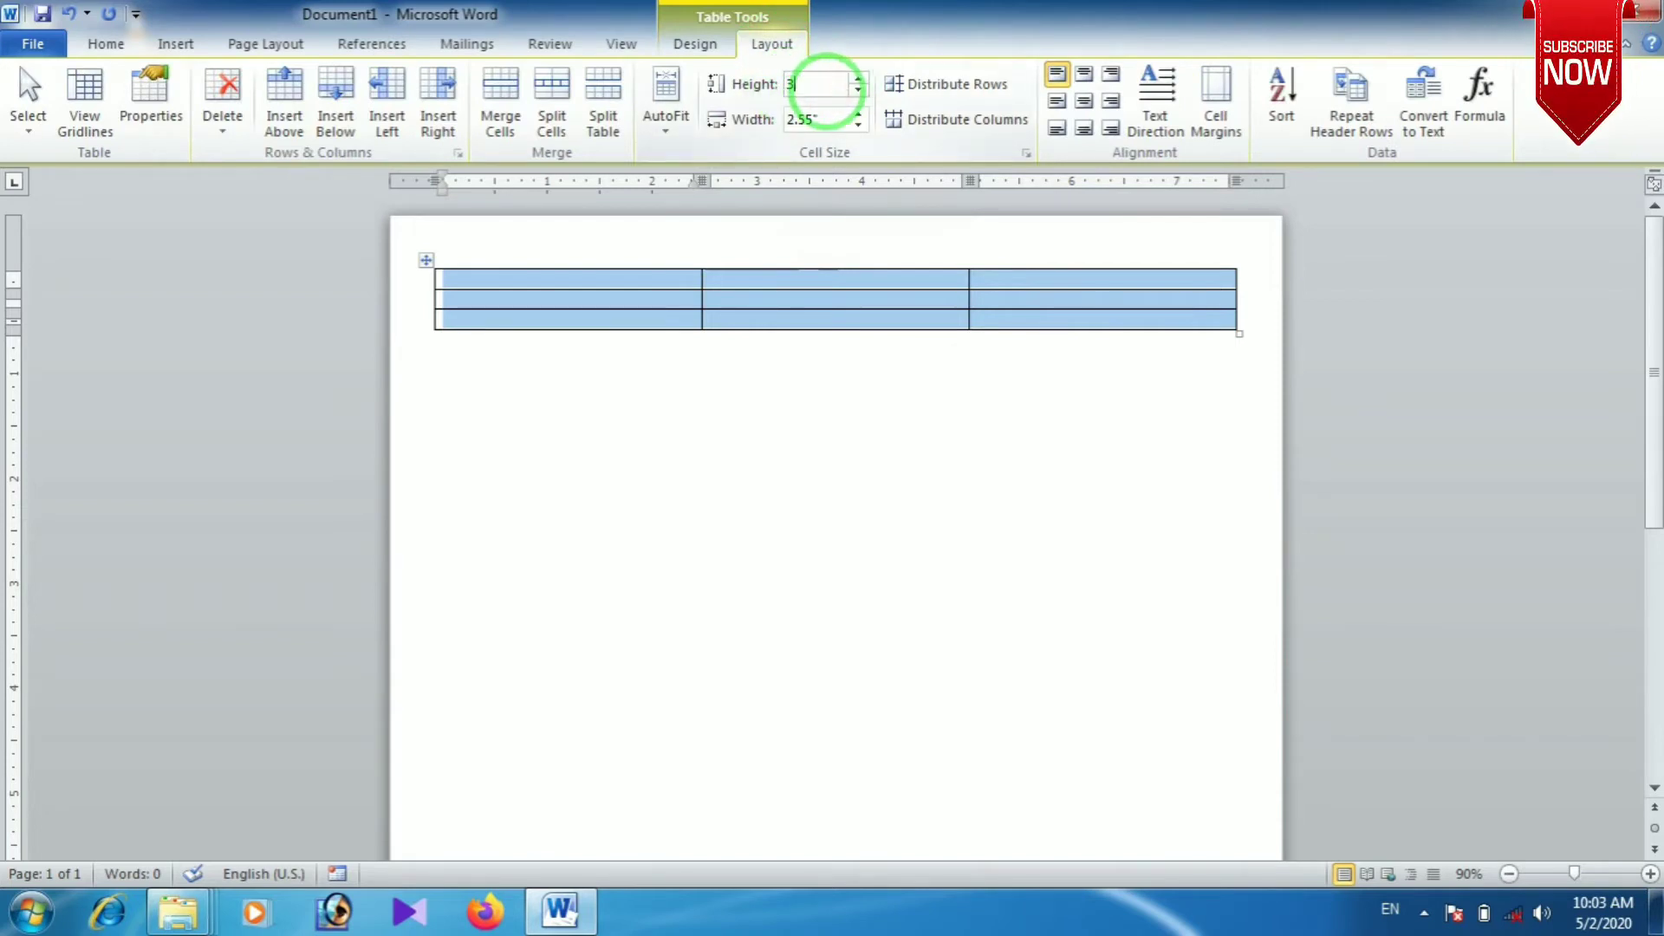
text(.3)
key(Return)
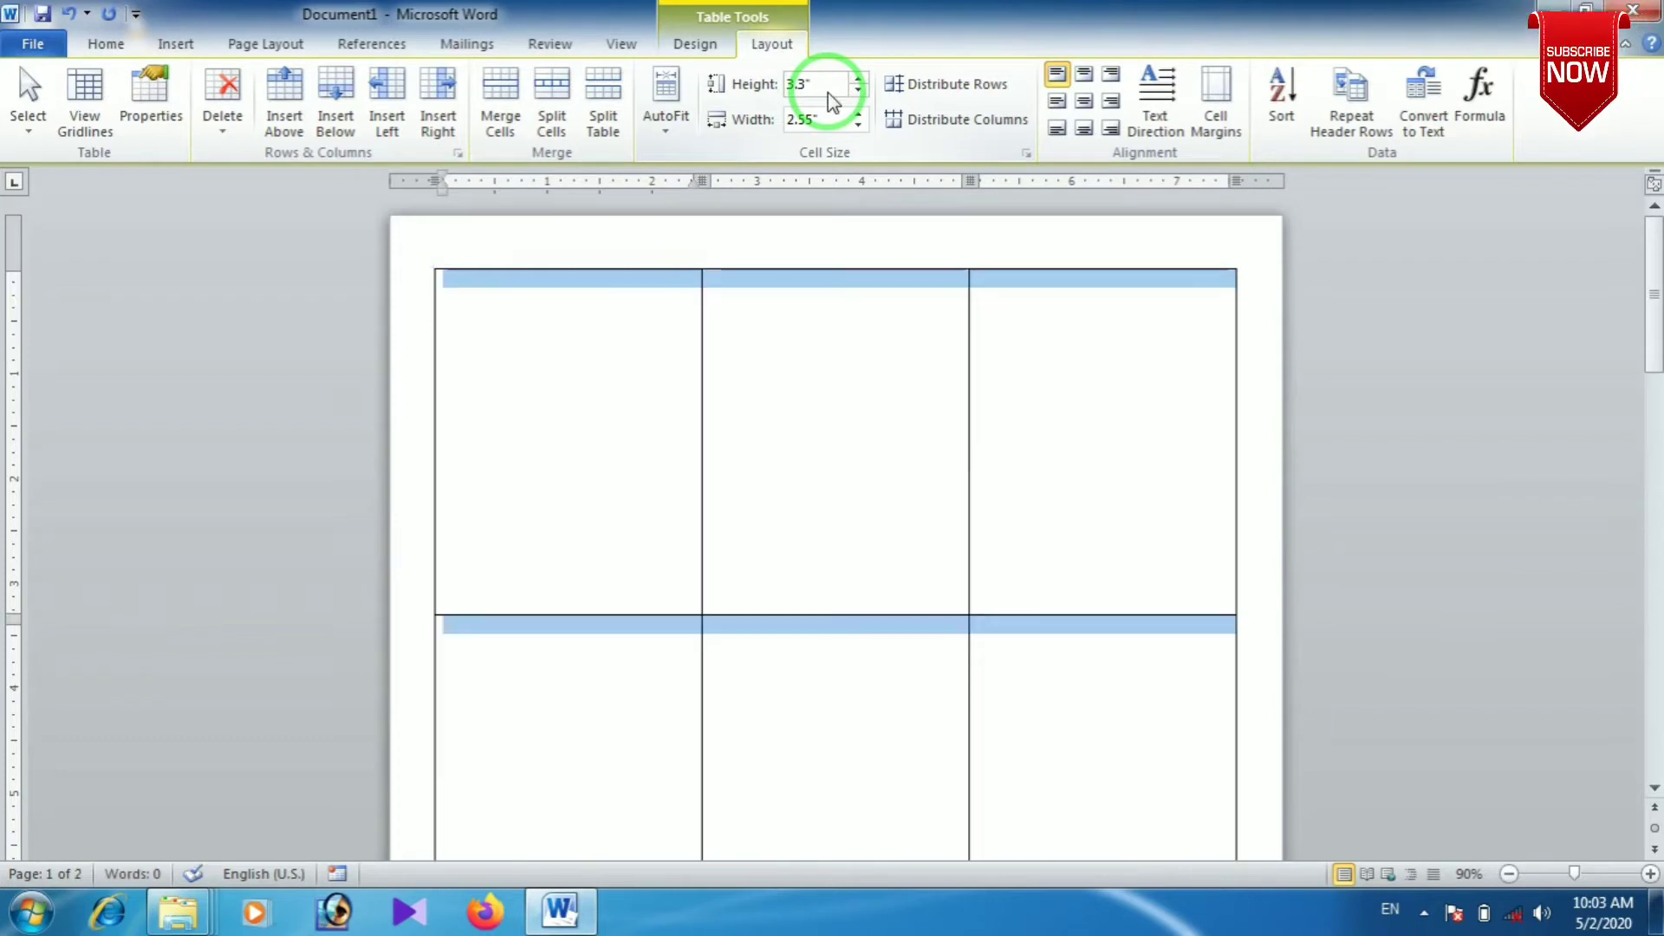
scroll(988, 745, down, 3)
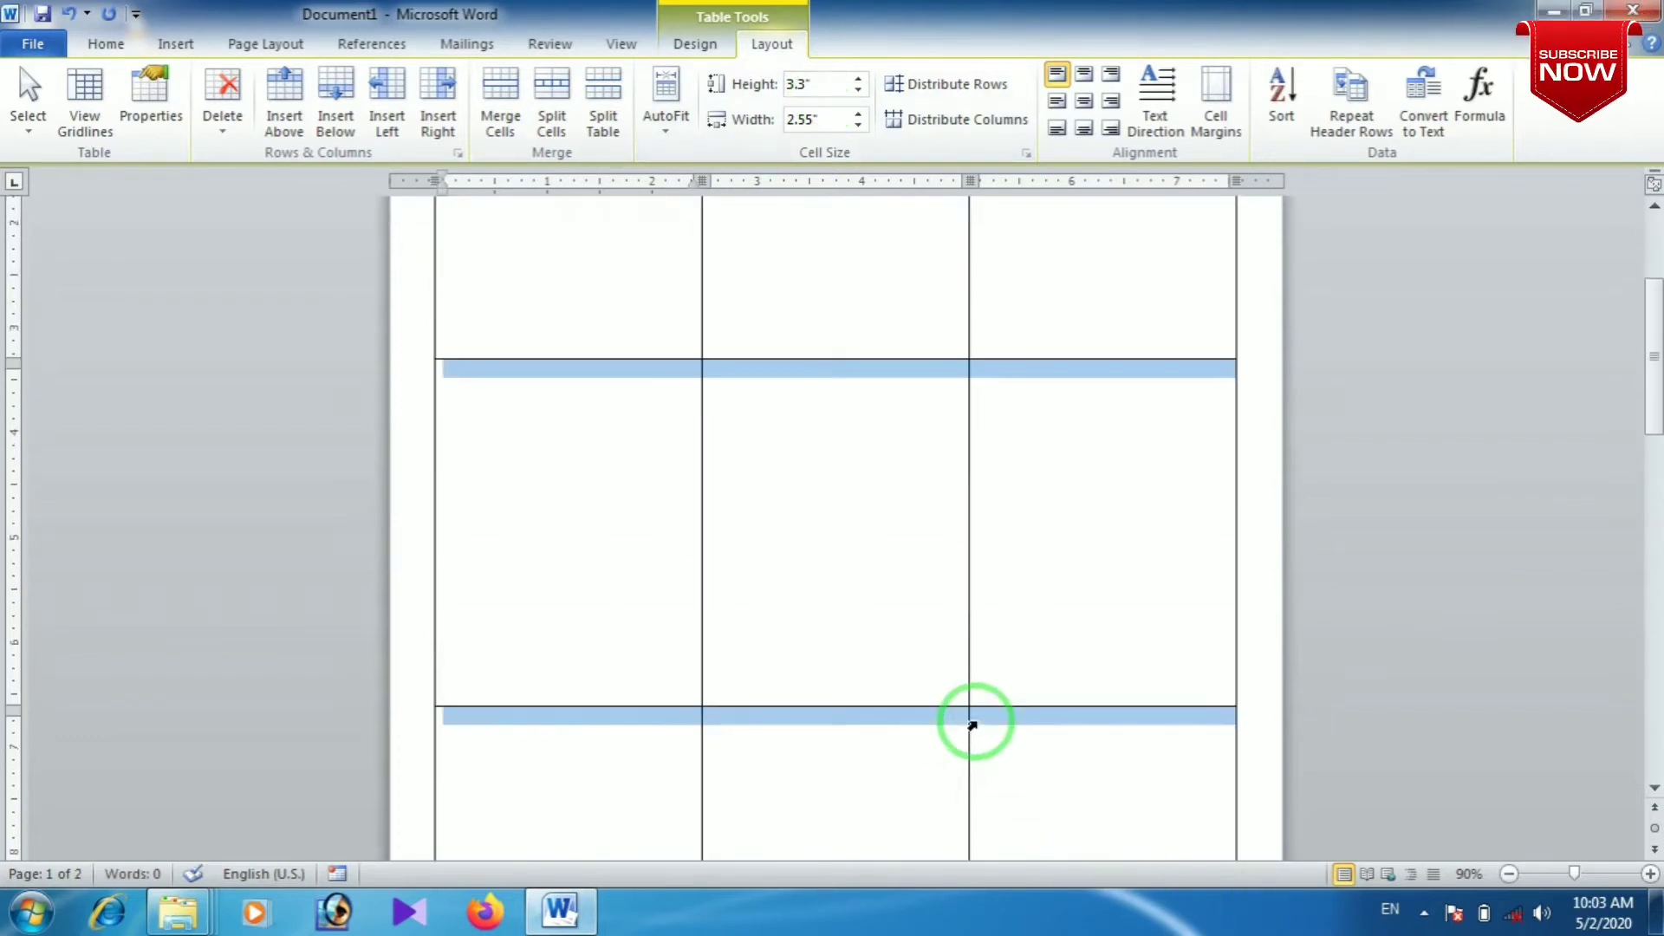
scroll(972, 725, down, 1)
scroll(992, 707, down, 4)
scroll(991, 706, up, 1)
scroll(996, 713, up, 4)
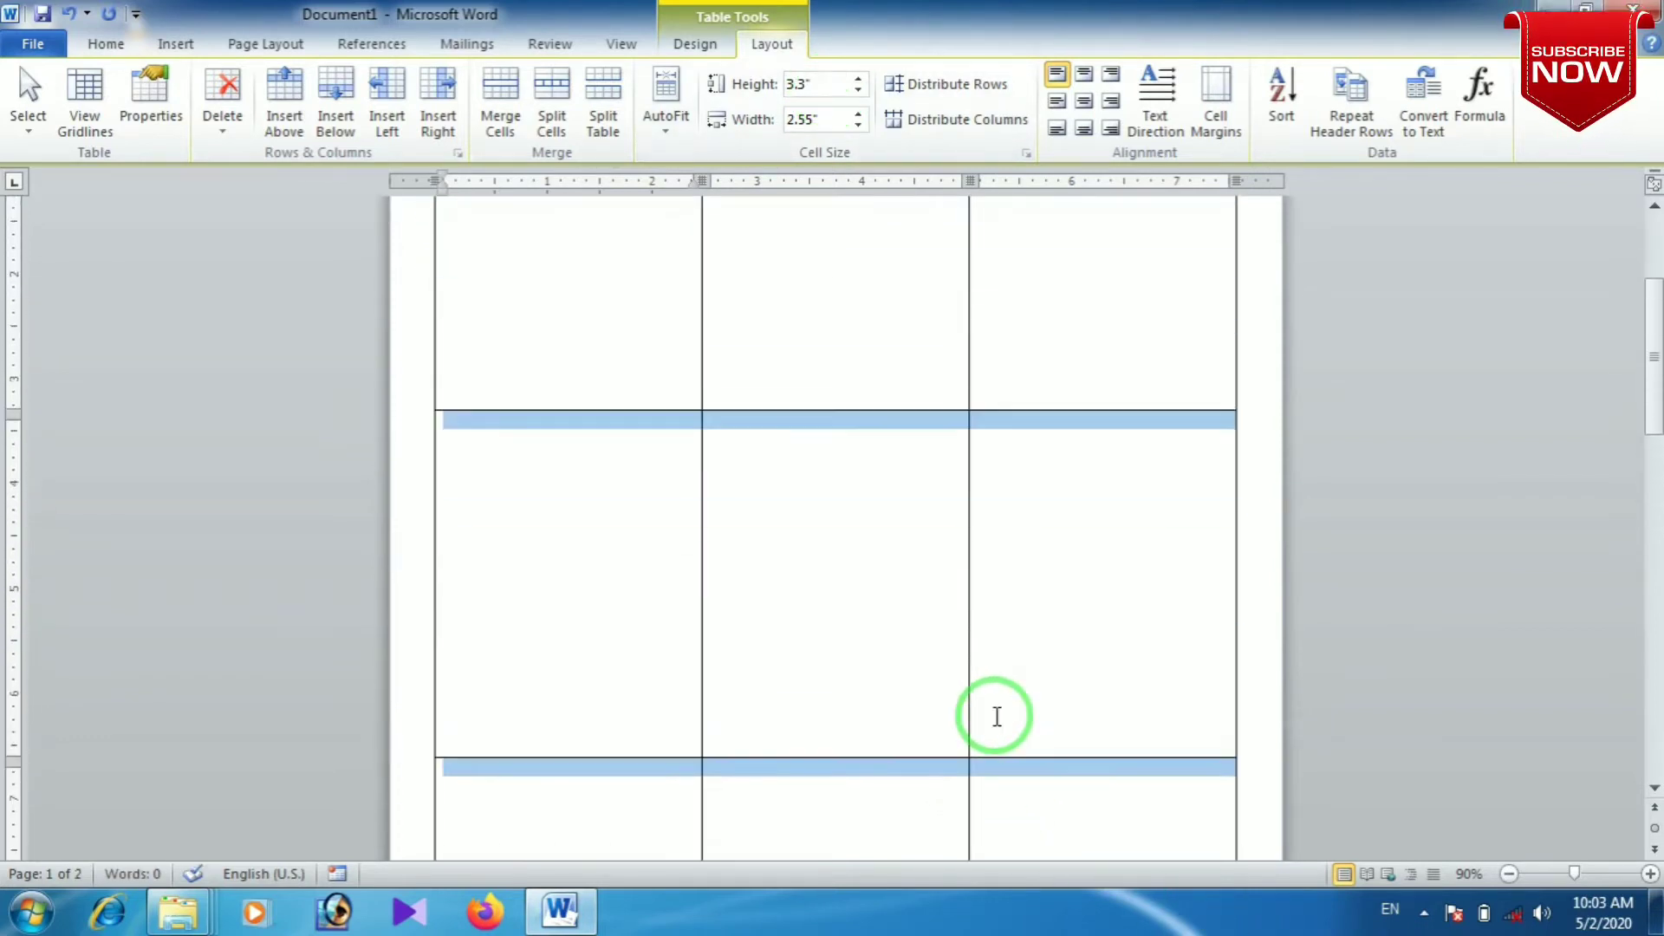
scroll(997, 716, up, 3)
click(804, 486)
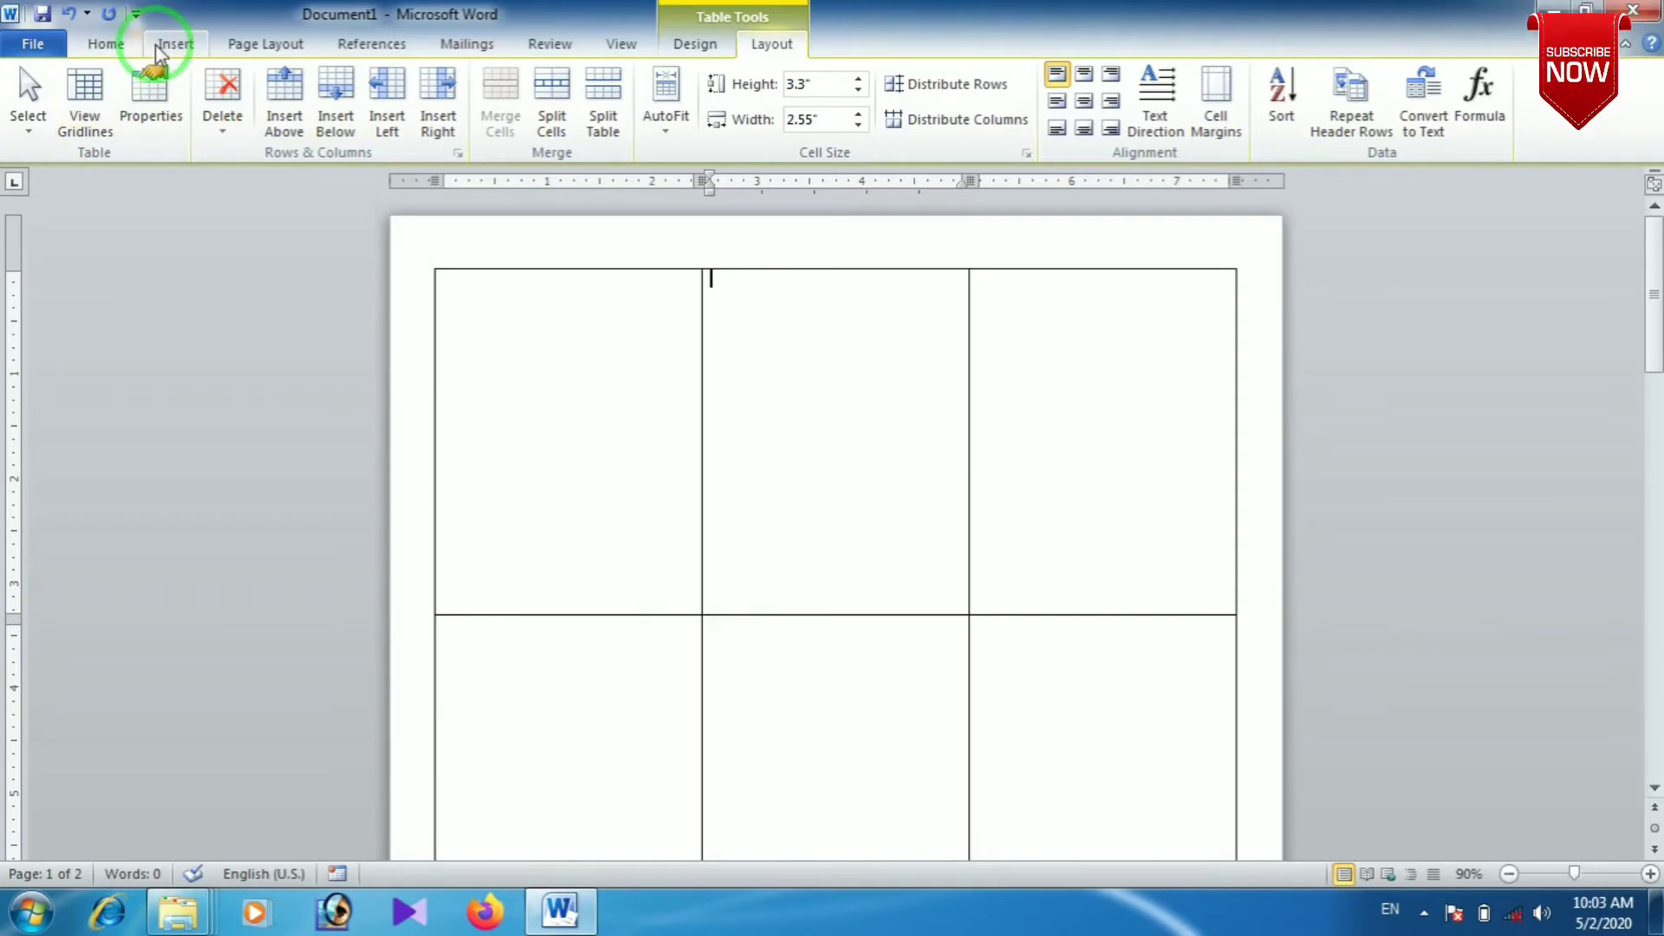
- Draw a rectangle across the top of the first table cell
click(163, 47)
click(365, 115)
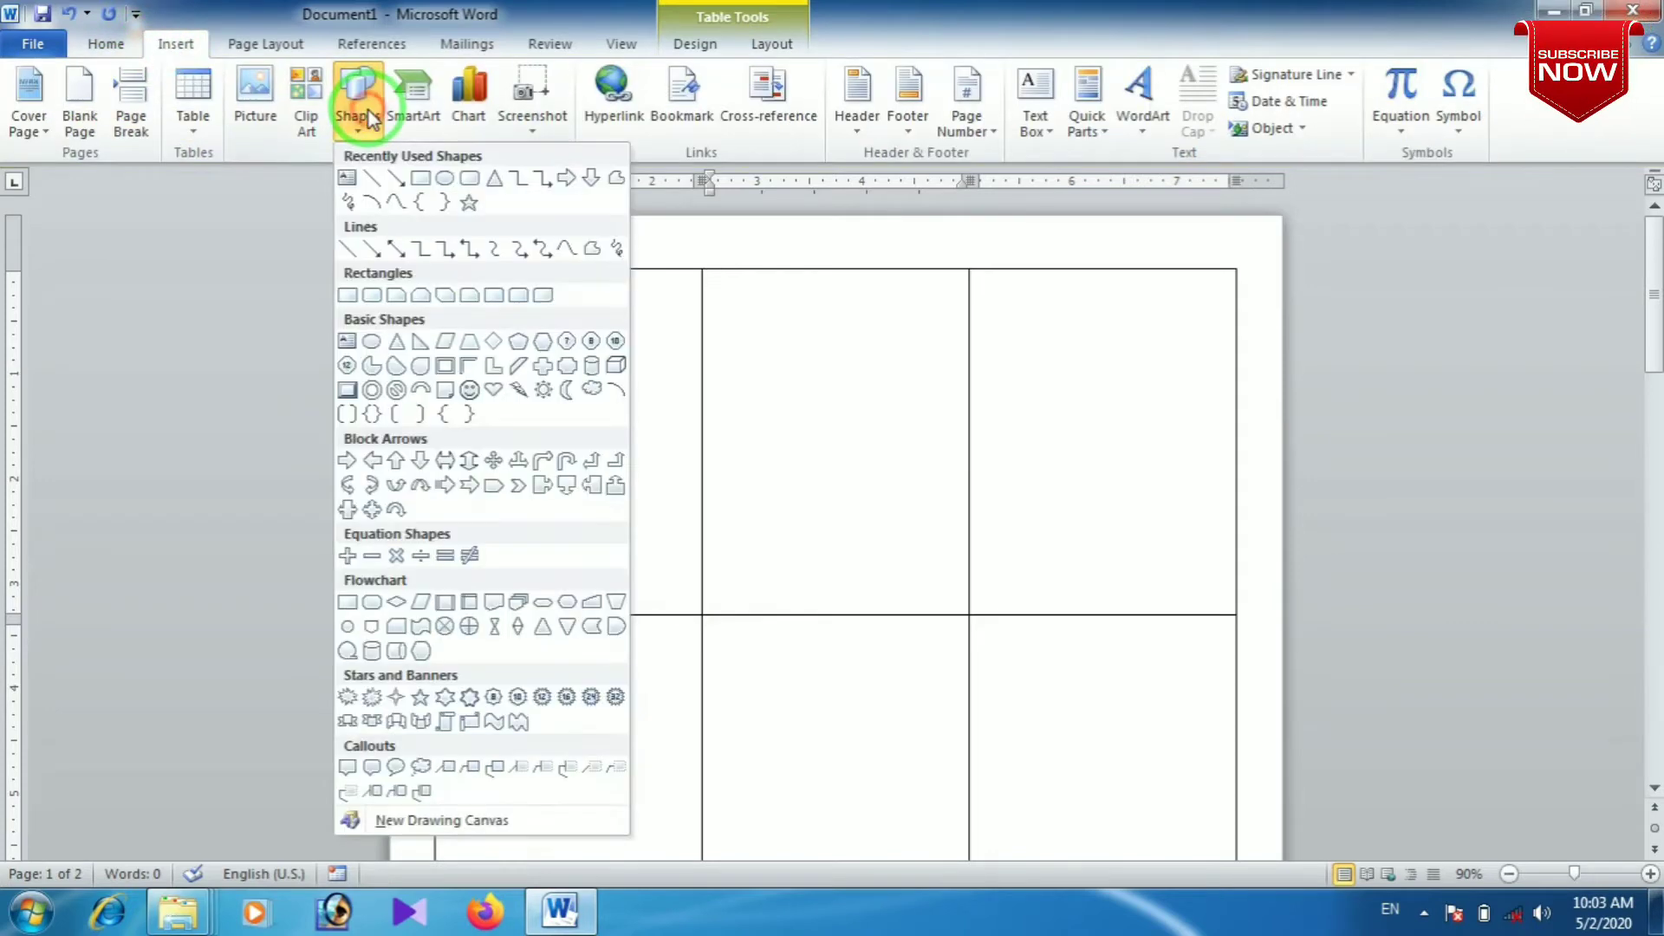
click(409, 177)
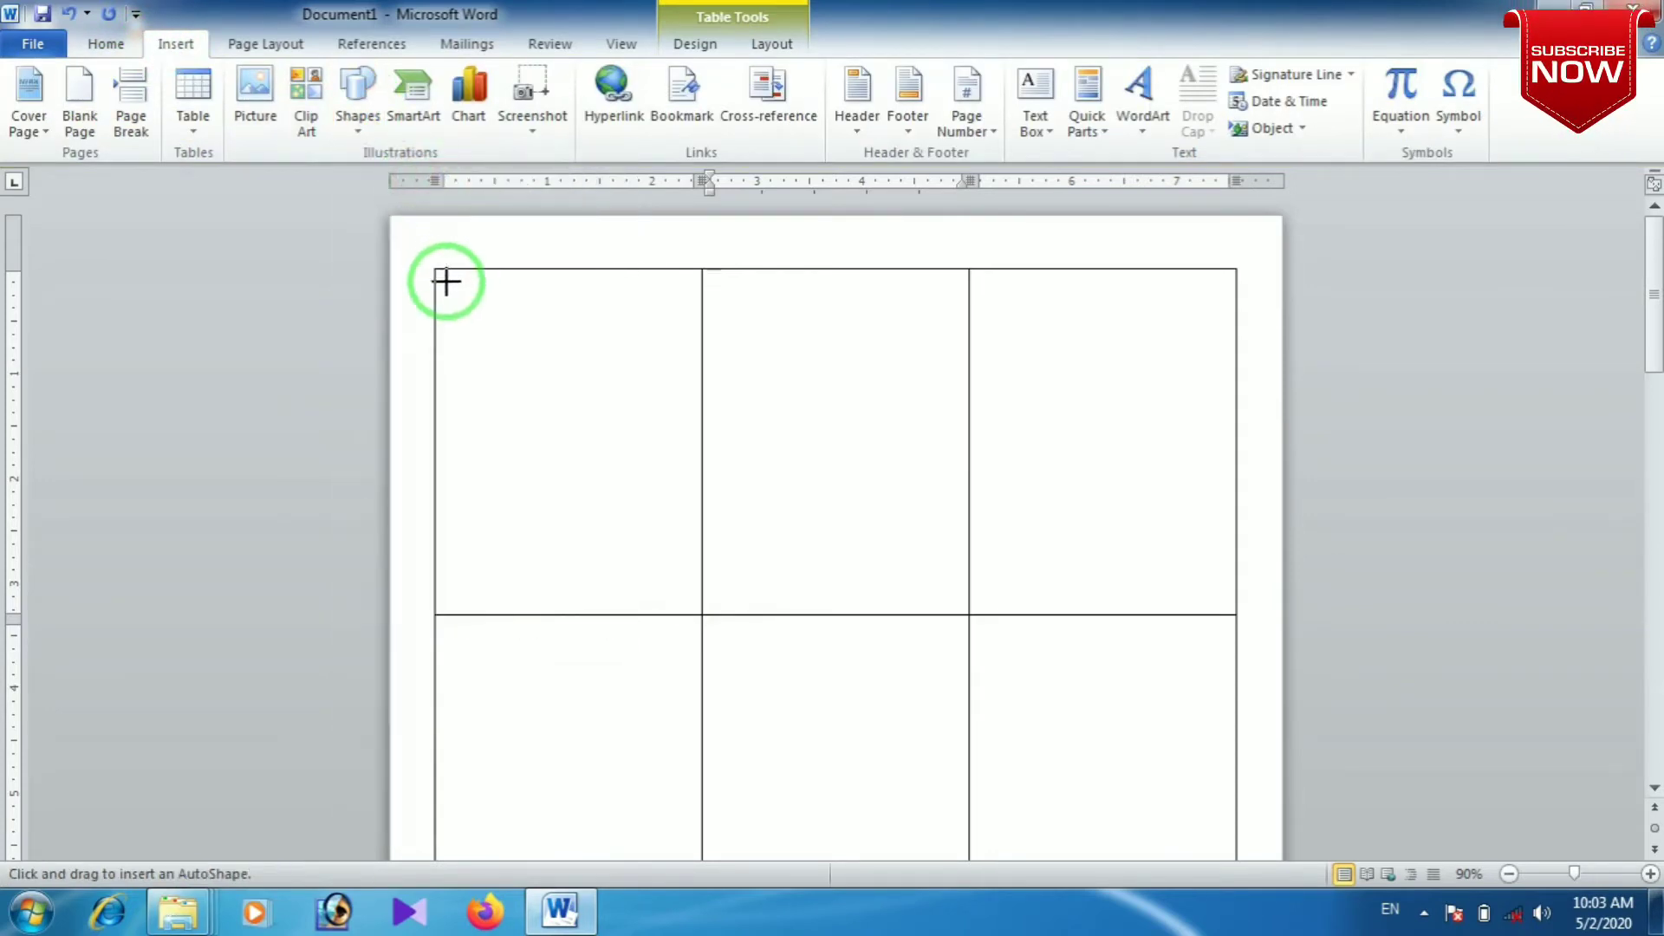
mouse_move(436, 269)
mouse_down()
mouse_move(680, 309)
mouse_move(702, 346)
mouse_up()
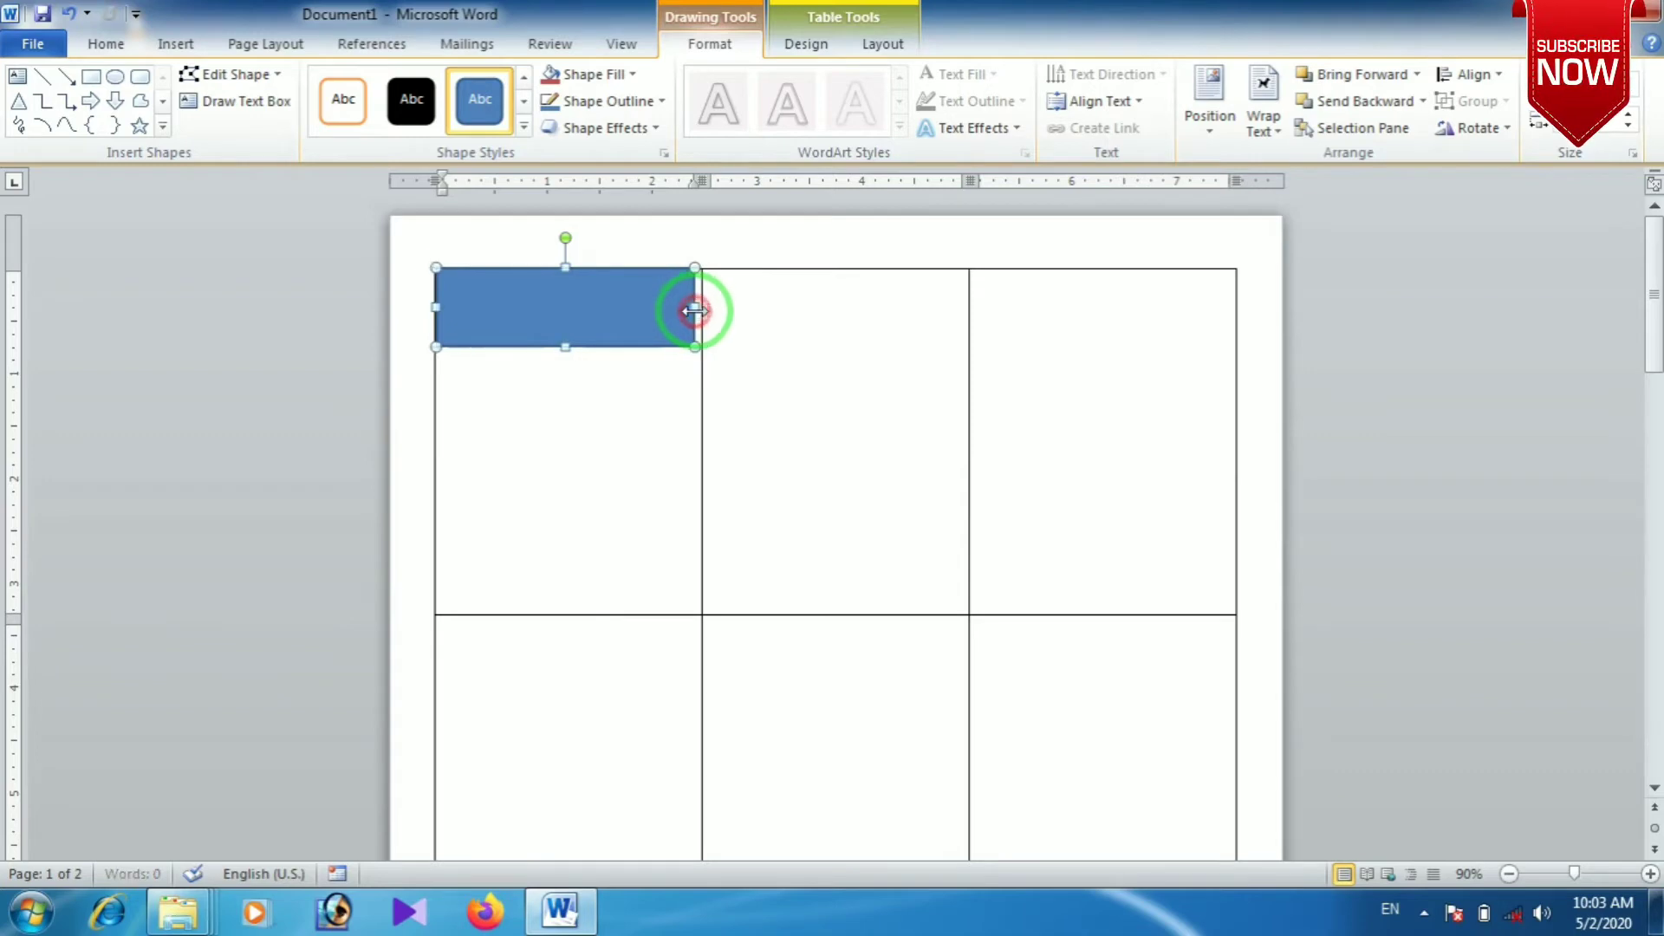
scroll(680, 306, up, 1)
scroll(681, 304, up, 3)
scroll(678, 302, up, 2)
scroll(678, 302, up, 1)
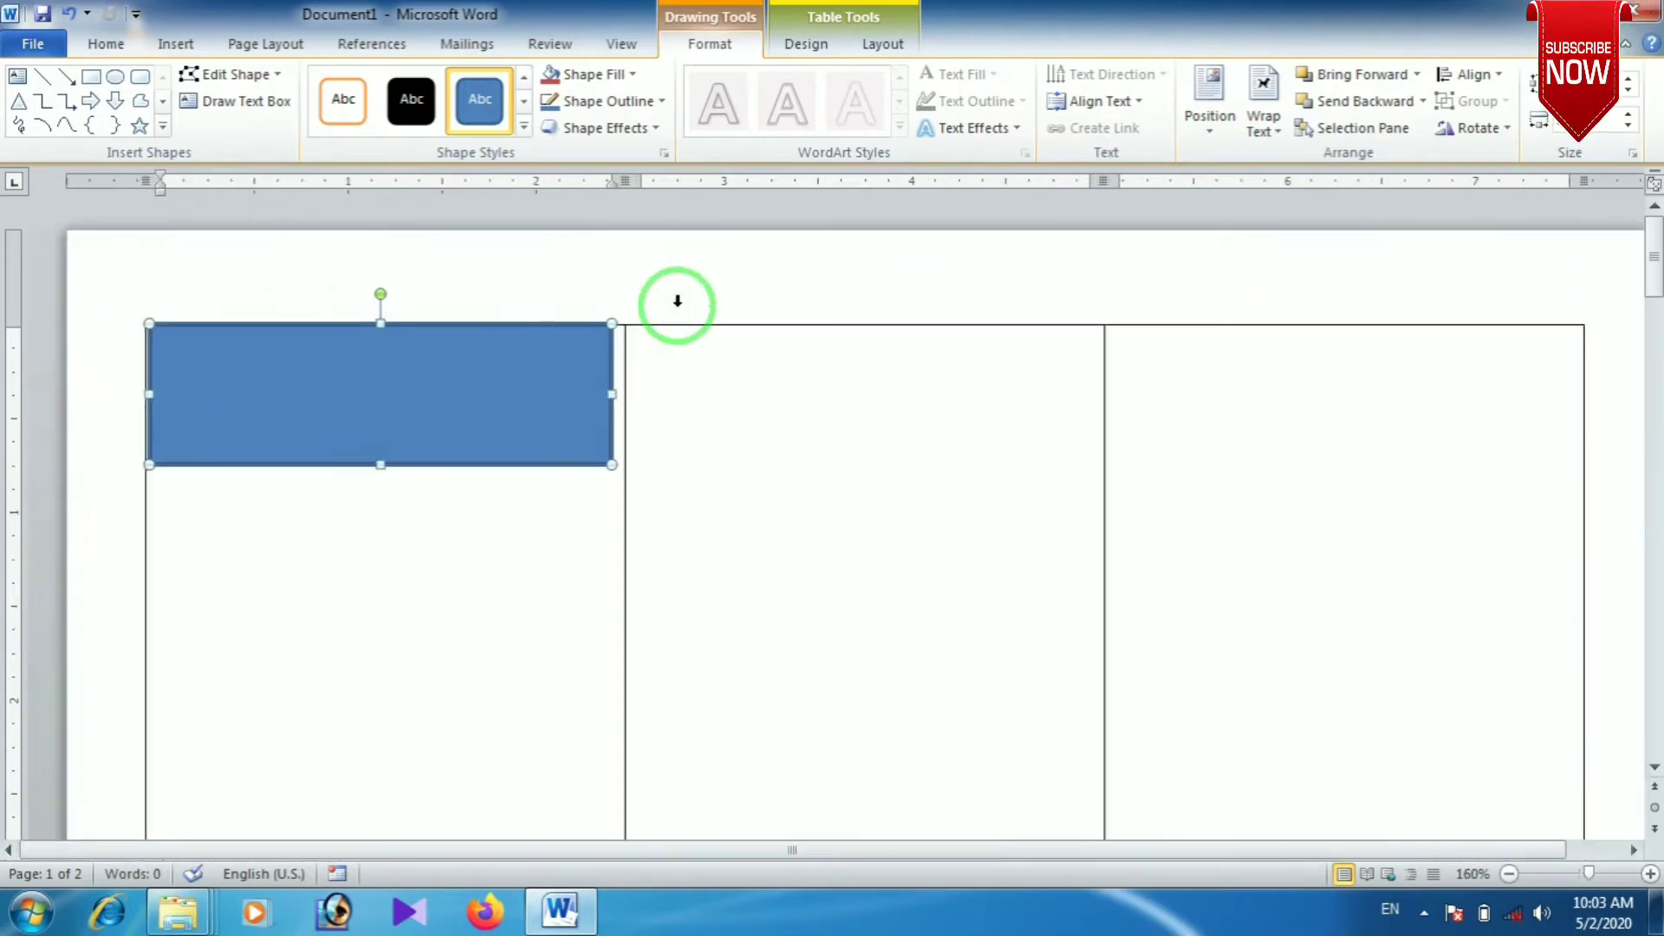
drag(487, 429, 494, 429)
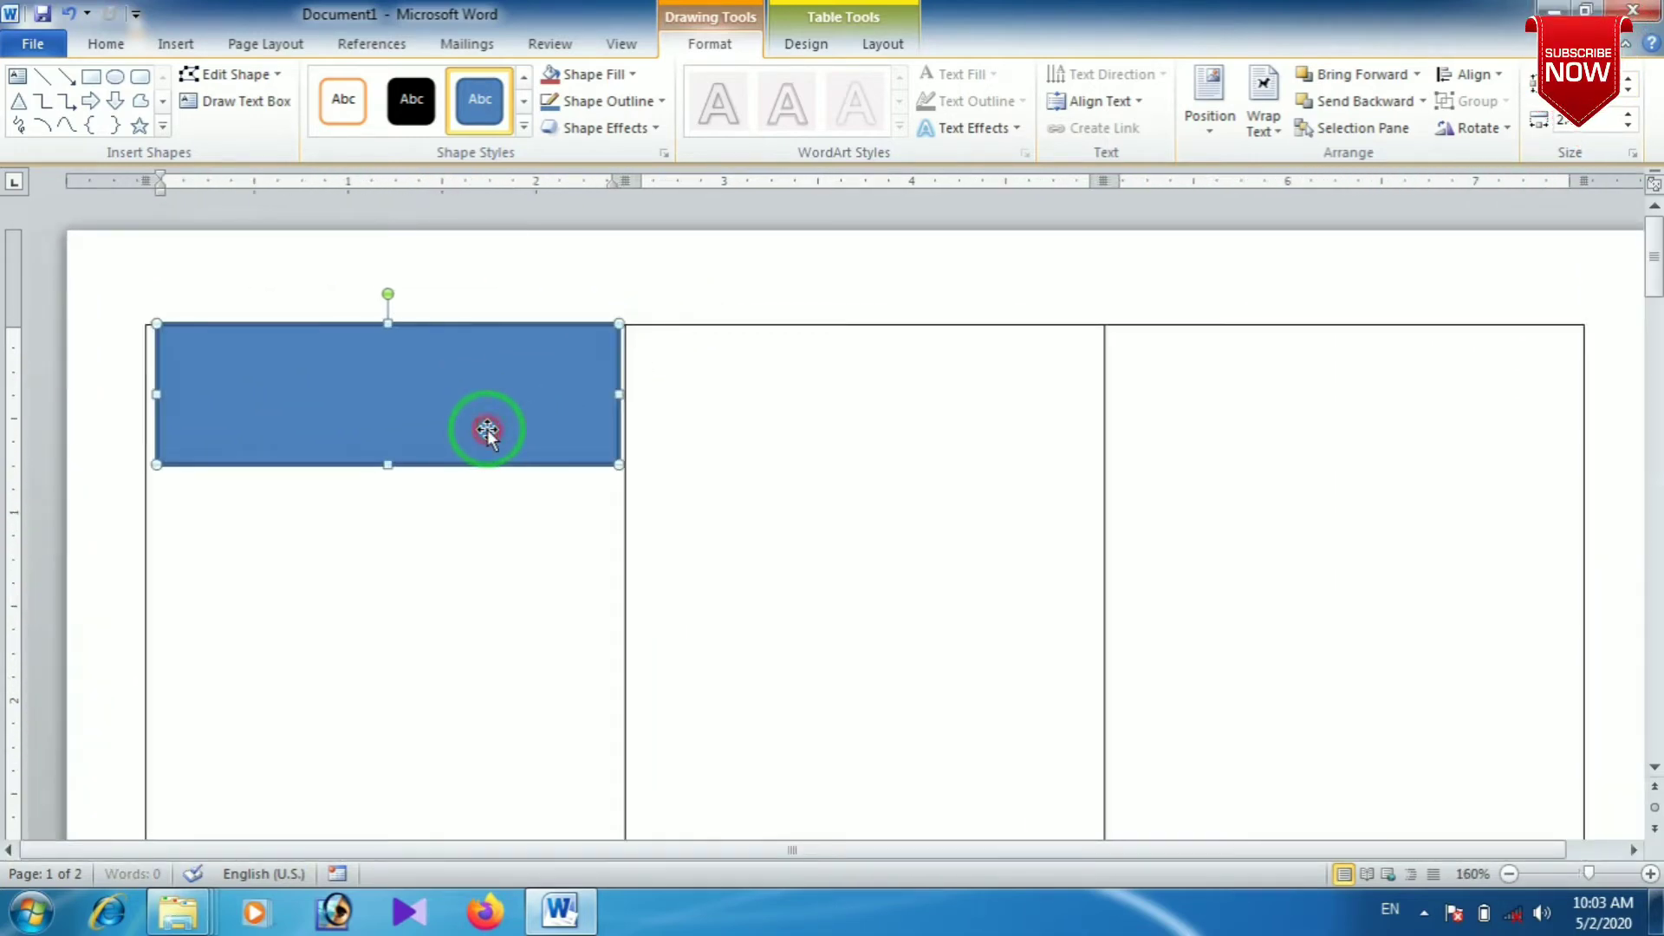
- Remove the rectangle's outline, nudge it down, and fill it dark navy blue
click(607, 103)
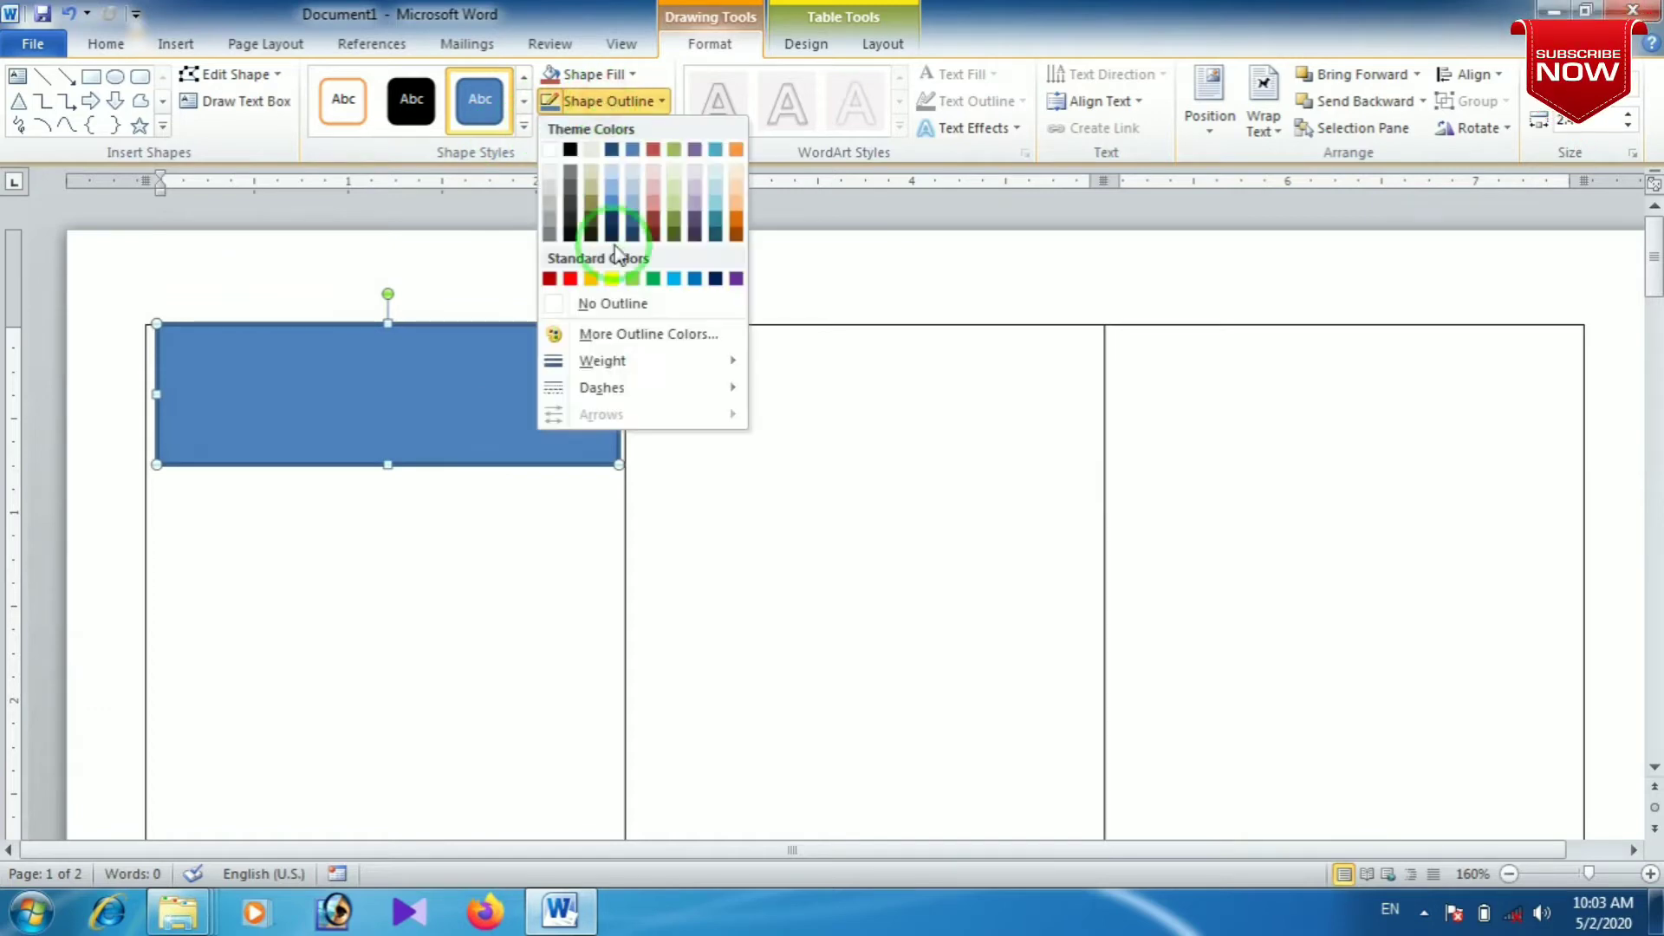
click(604, 305)
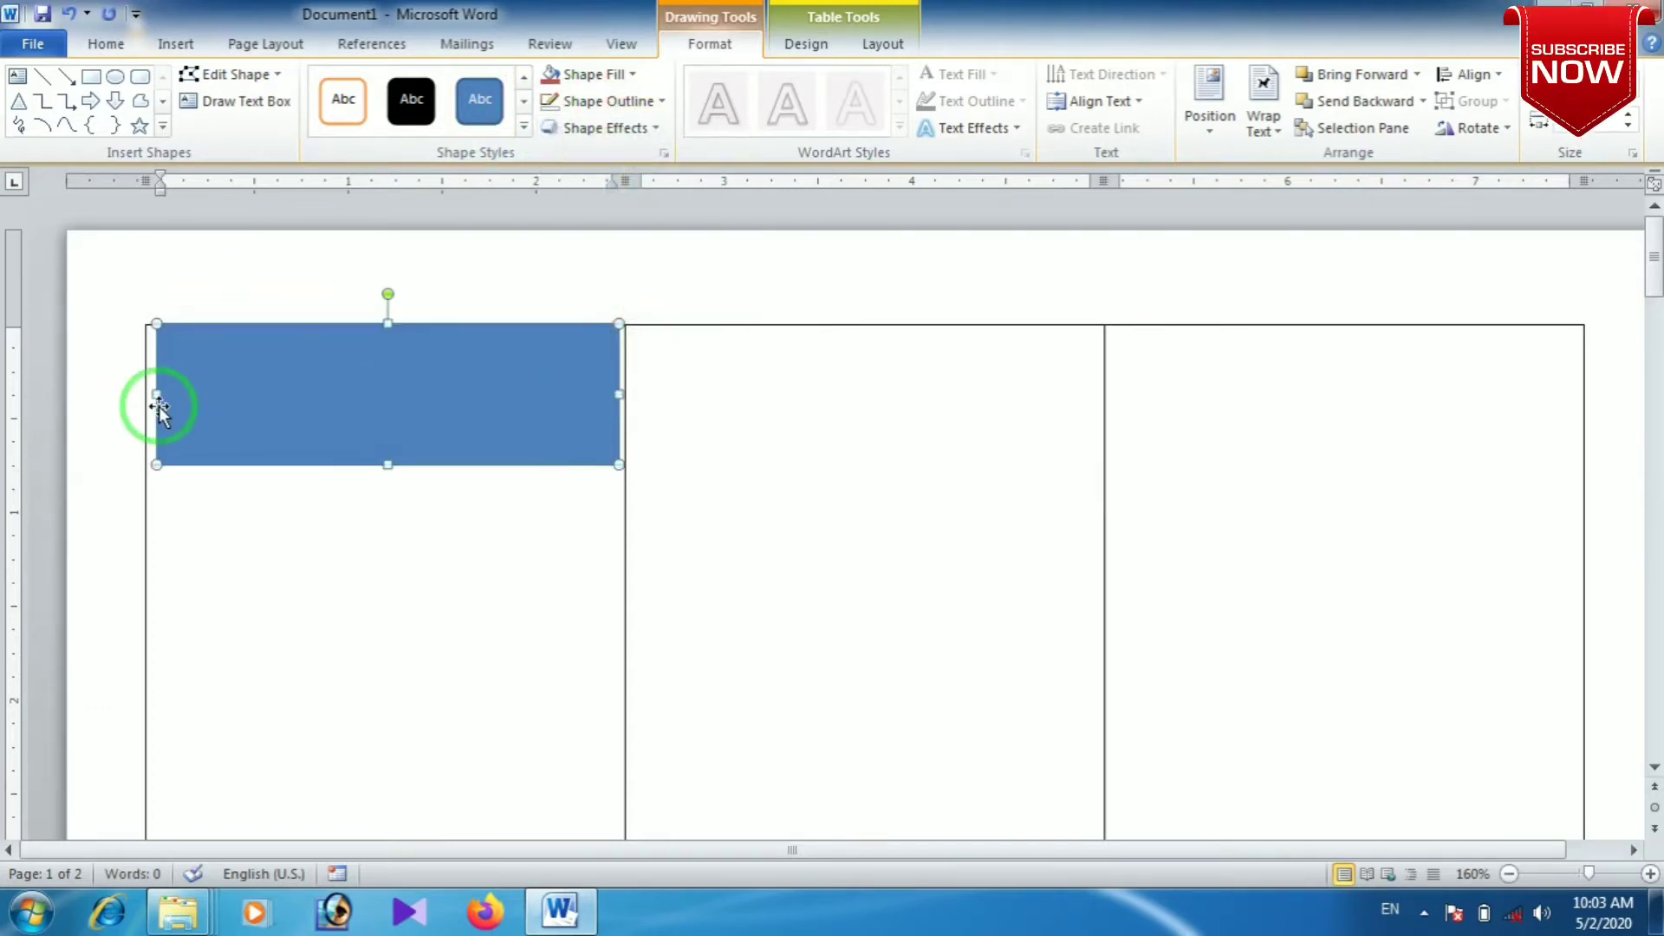
drag(155, 392, 145, 391)
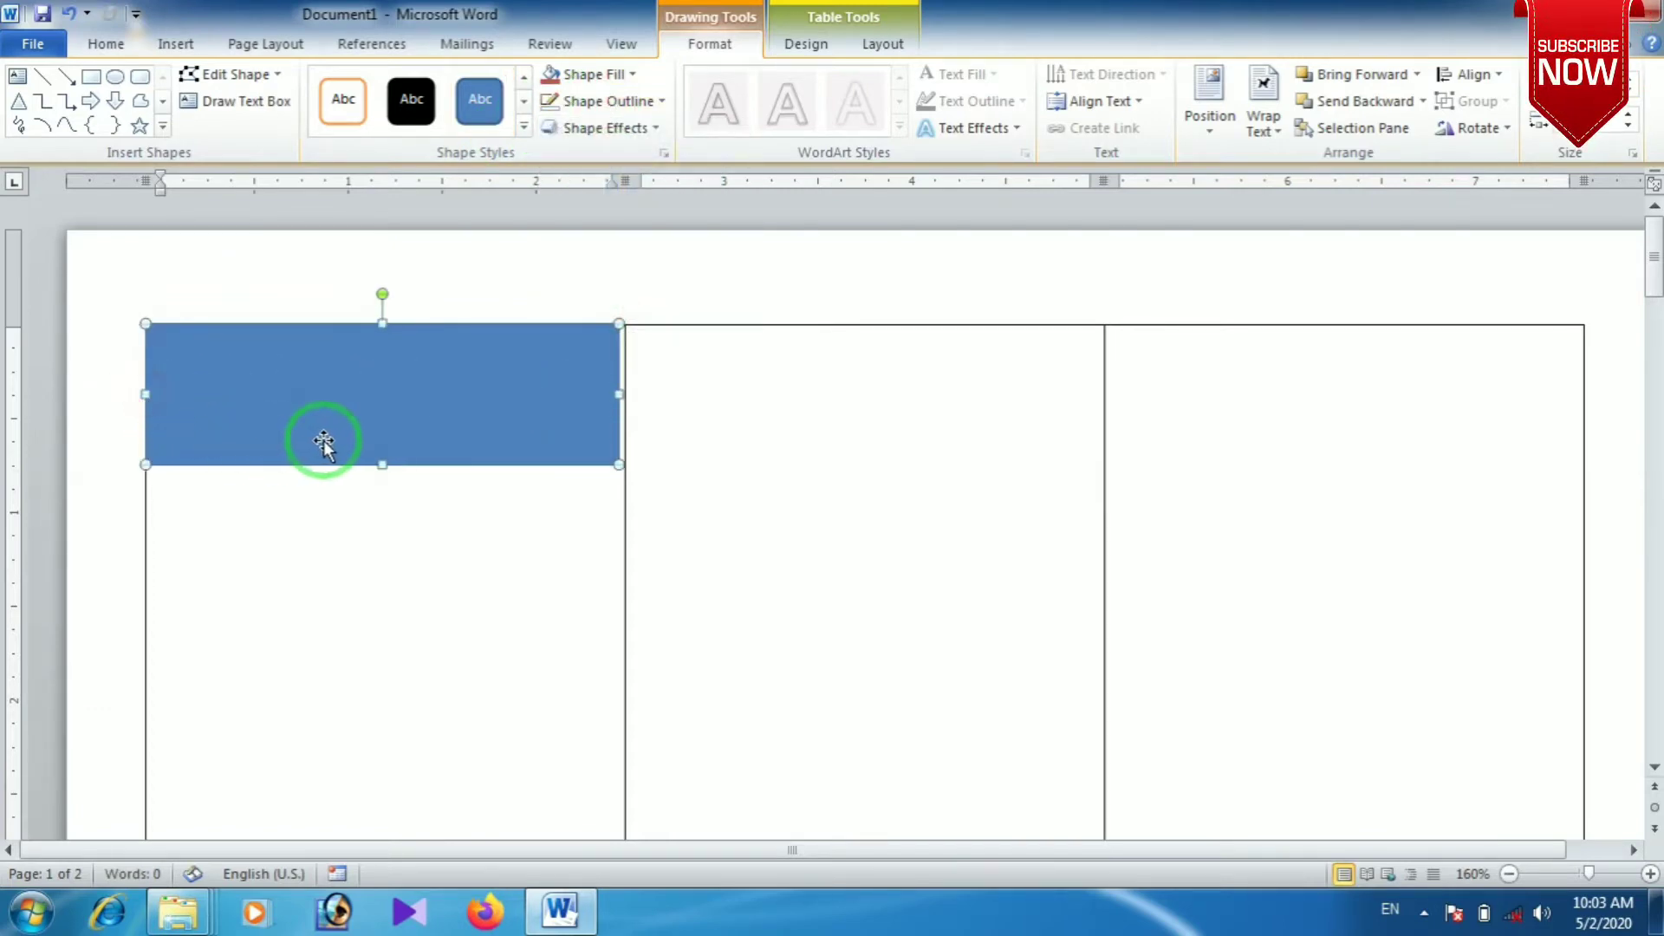
key(ctrl+z)
key(ctrl+z)
key(ctrl+z)
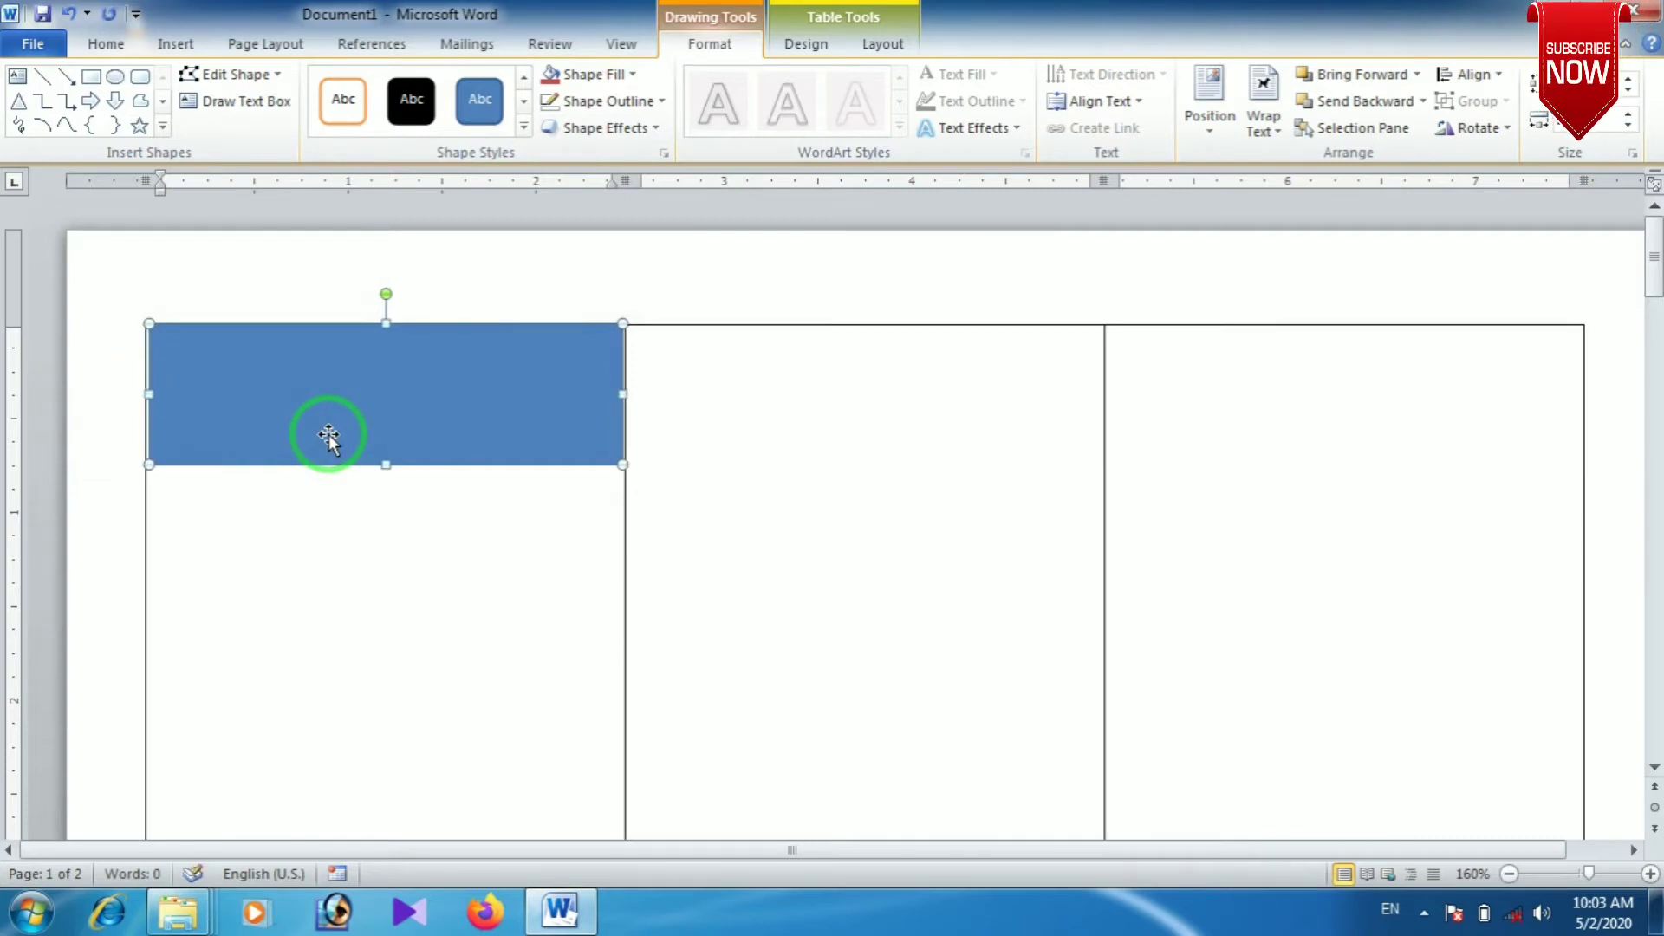
key(ctrl+z)
key(ctrl+Down)
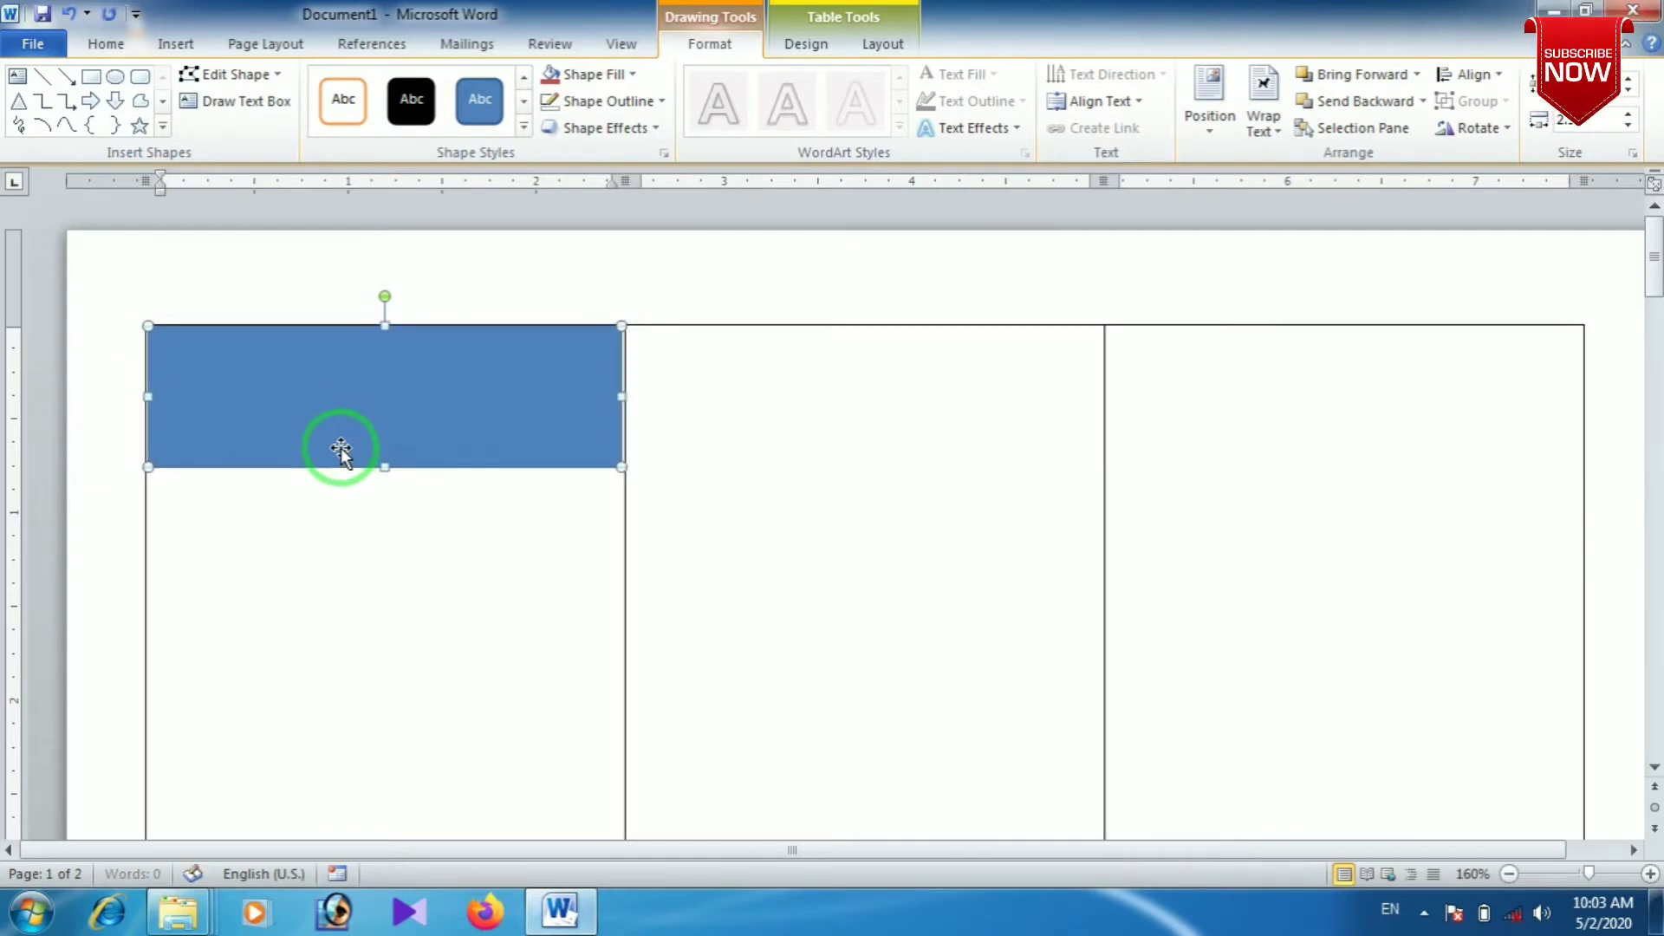
key(ctrl+Down)
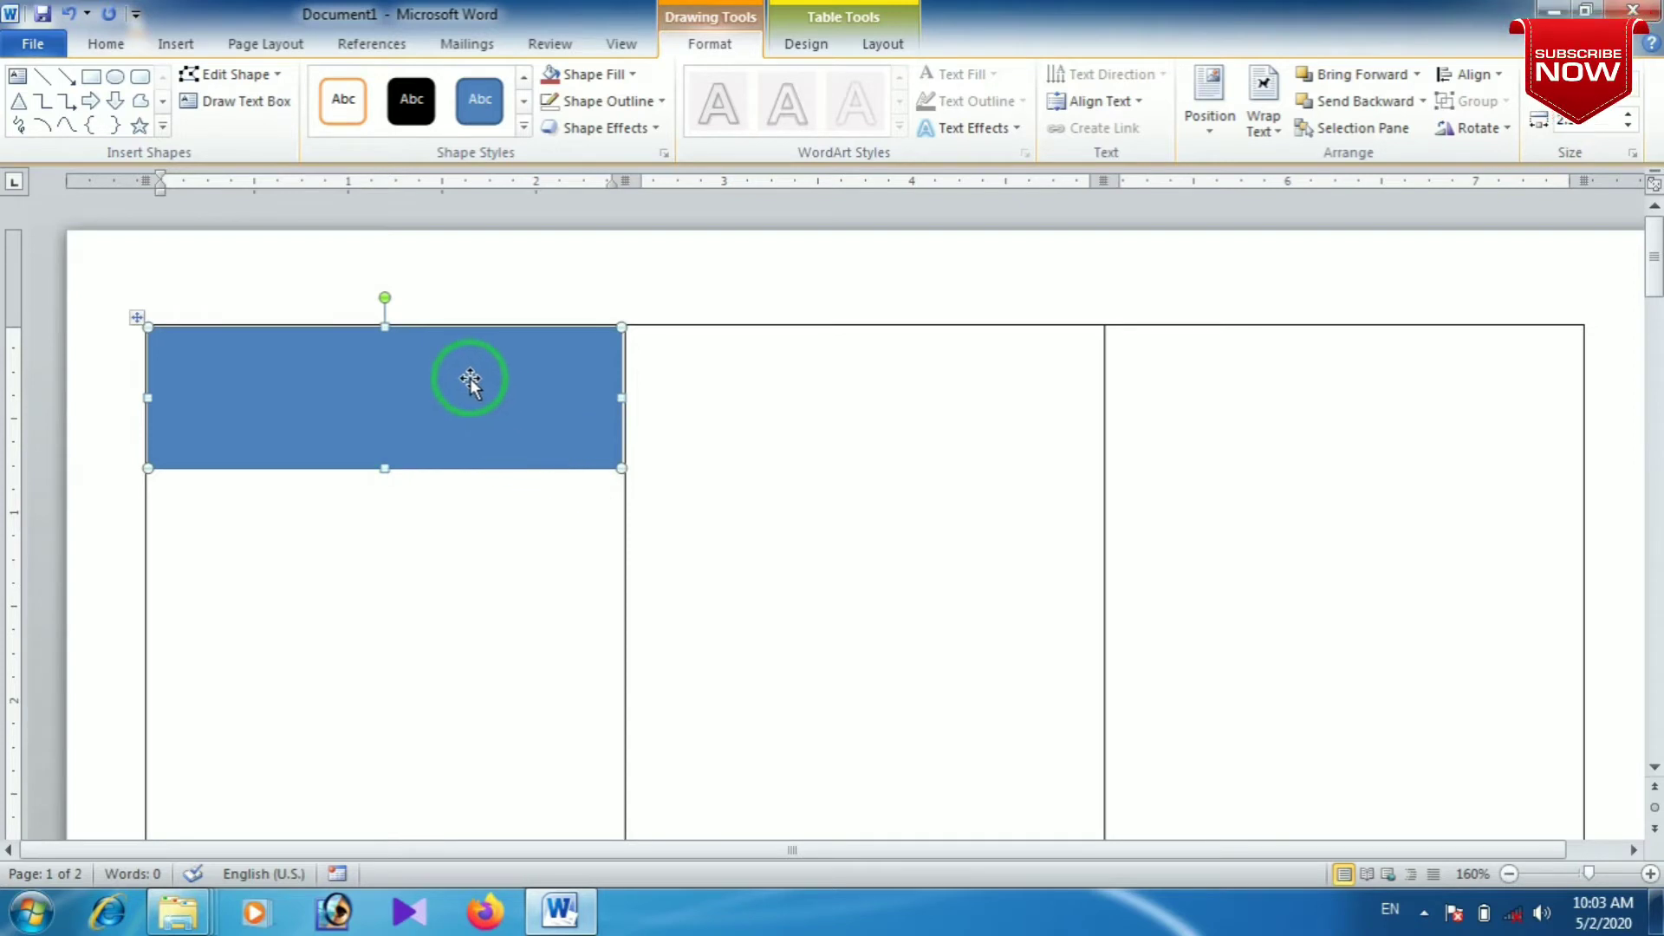
click(591, 73)
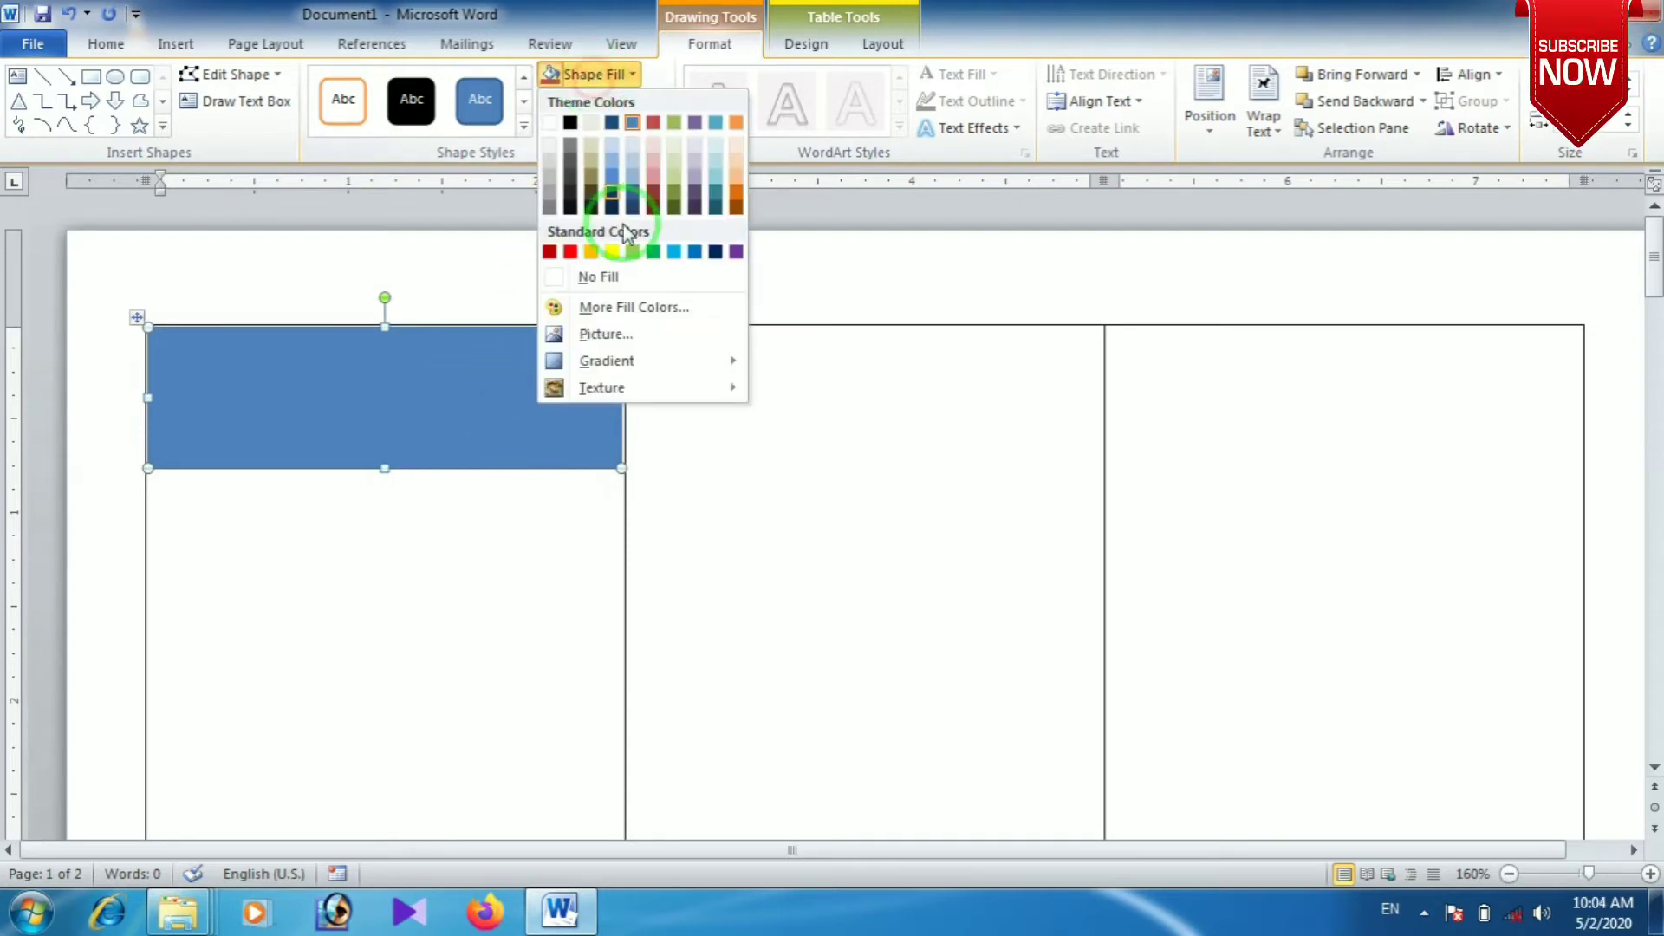
click(716, 253)
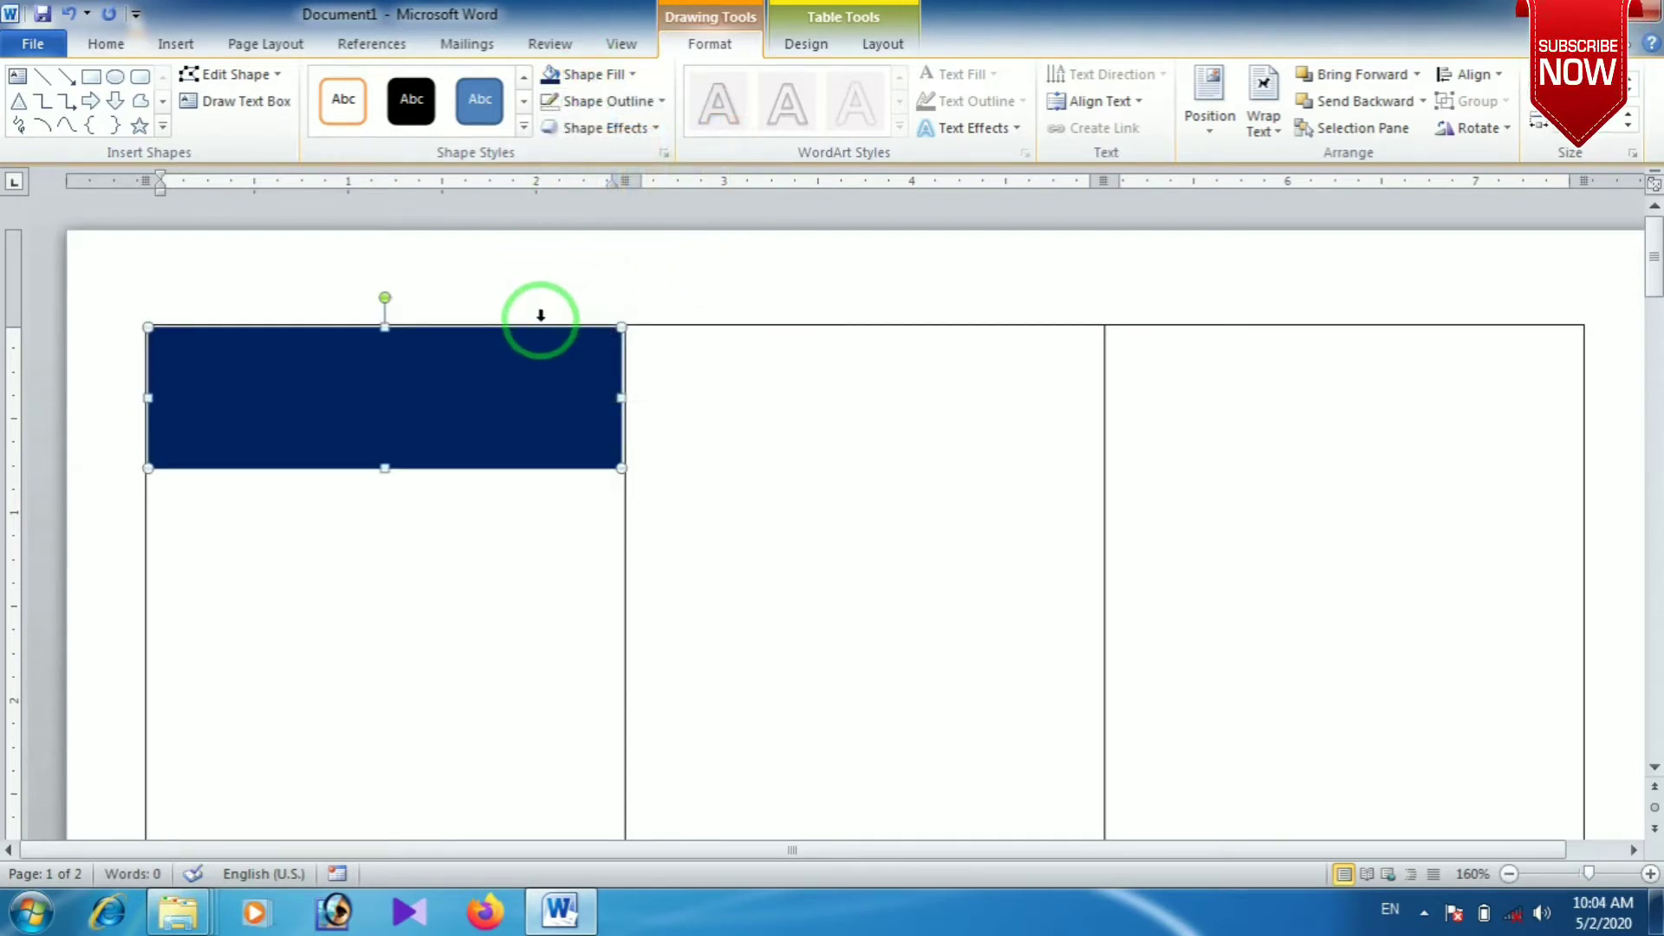
- Add text inside the navy rectangle, completing the 'NIC Computers' title
right_click(555, 397)
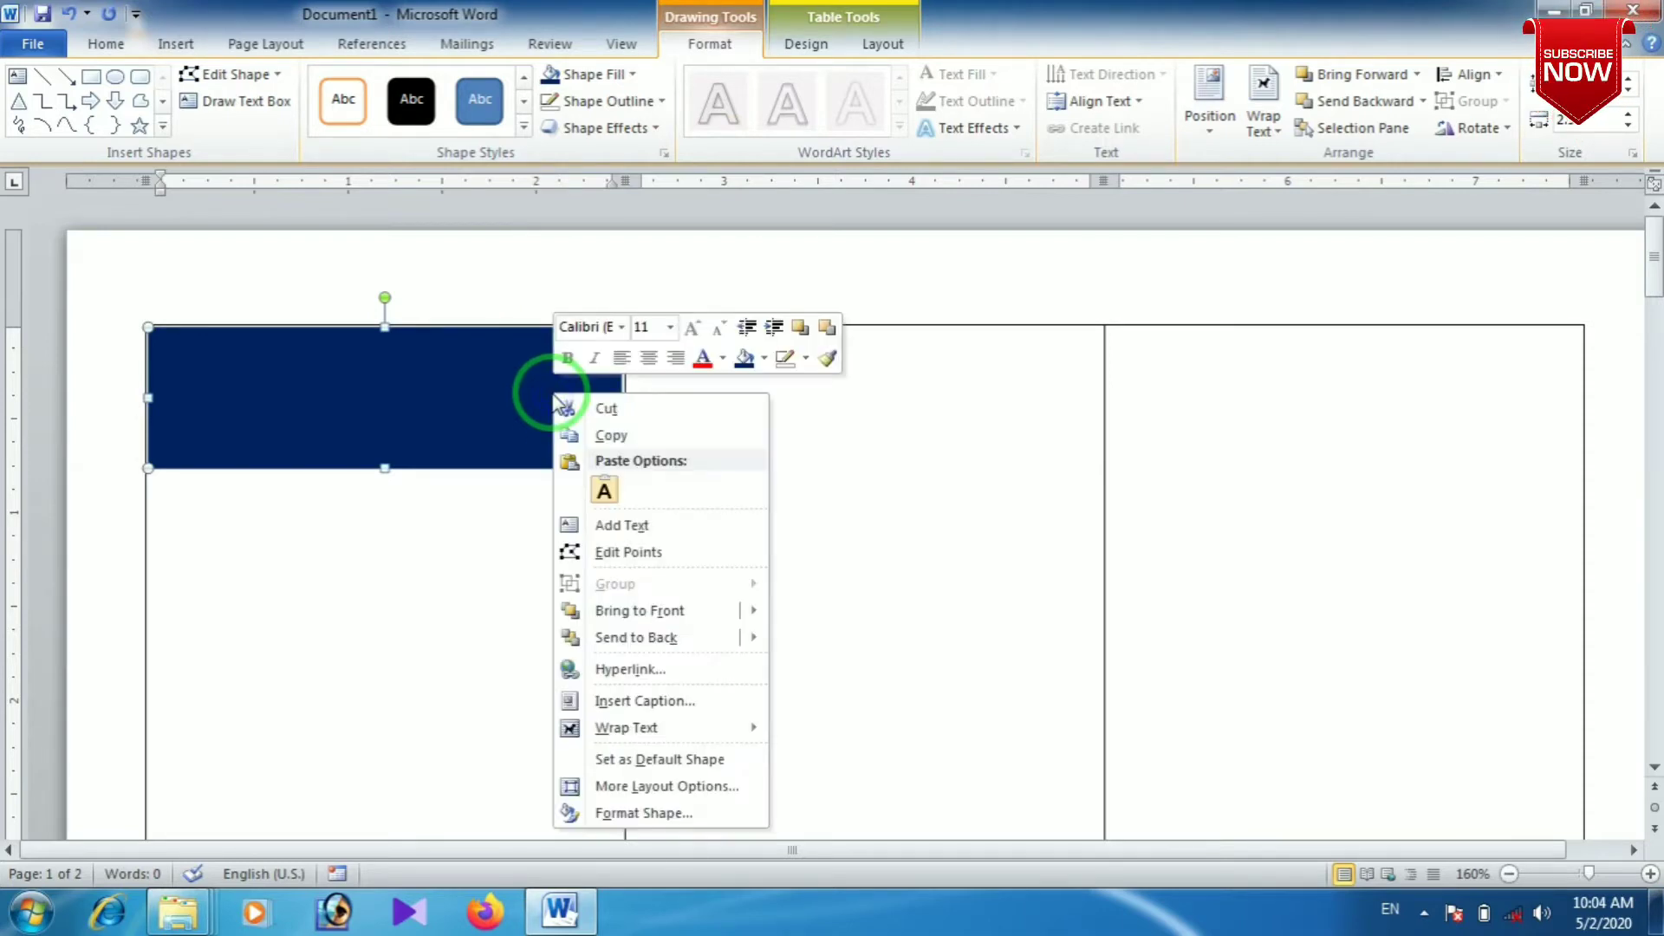
click(609, 527)
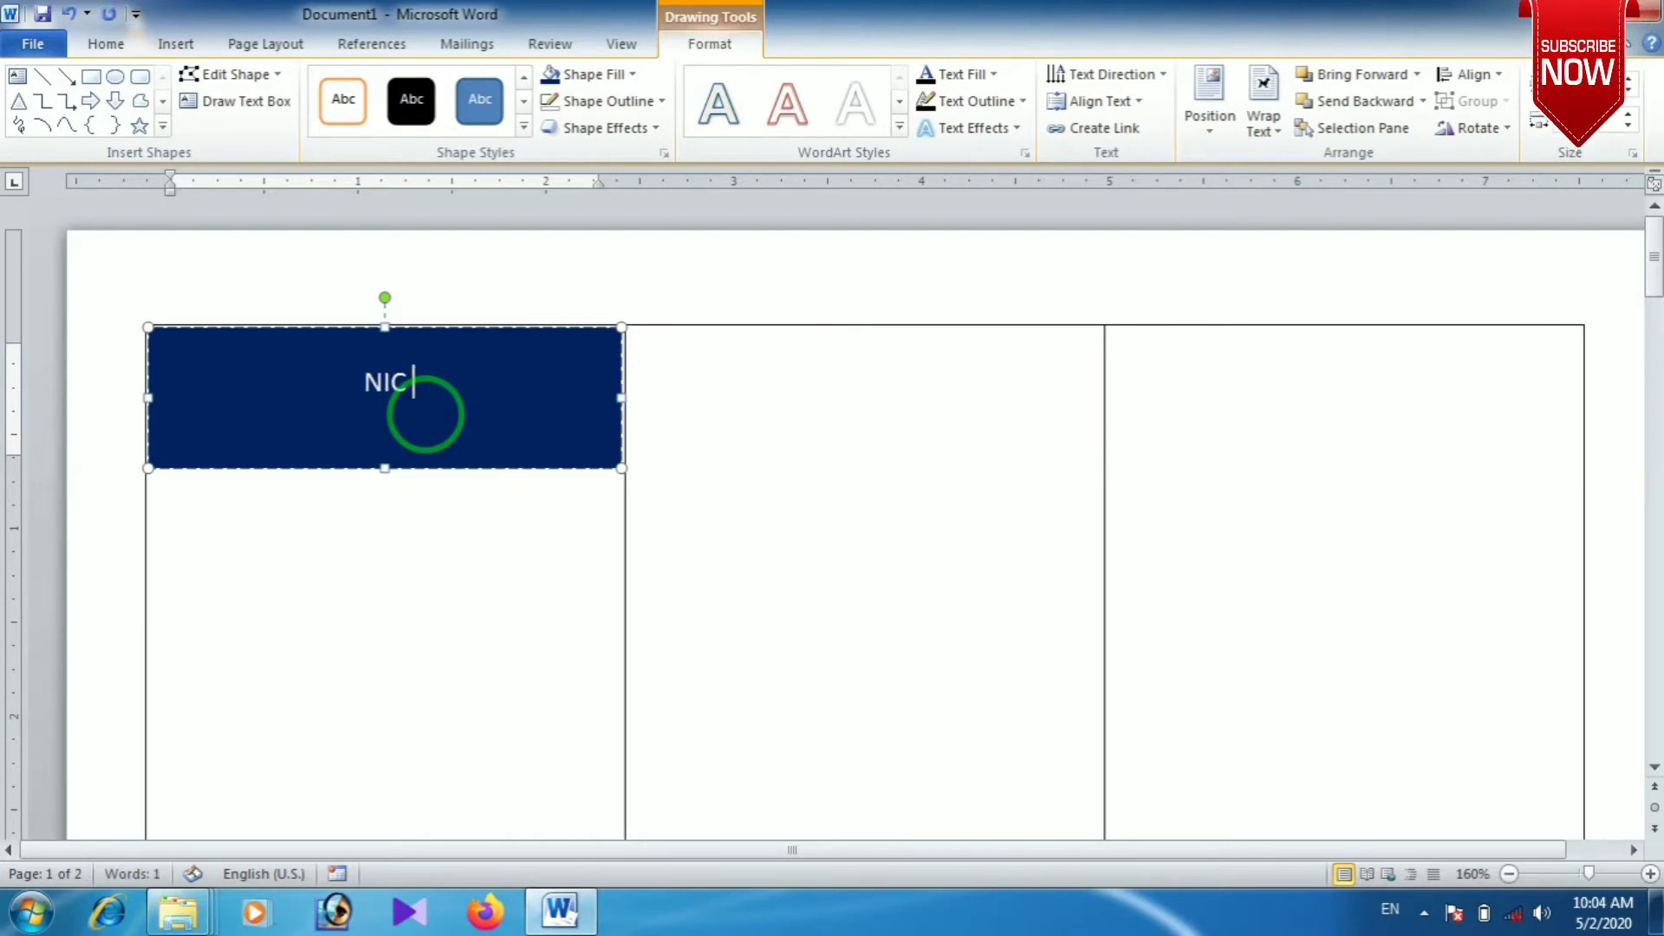
text( cOMP)
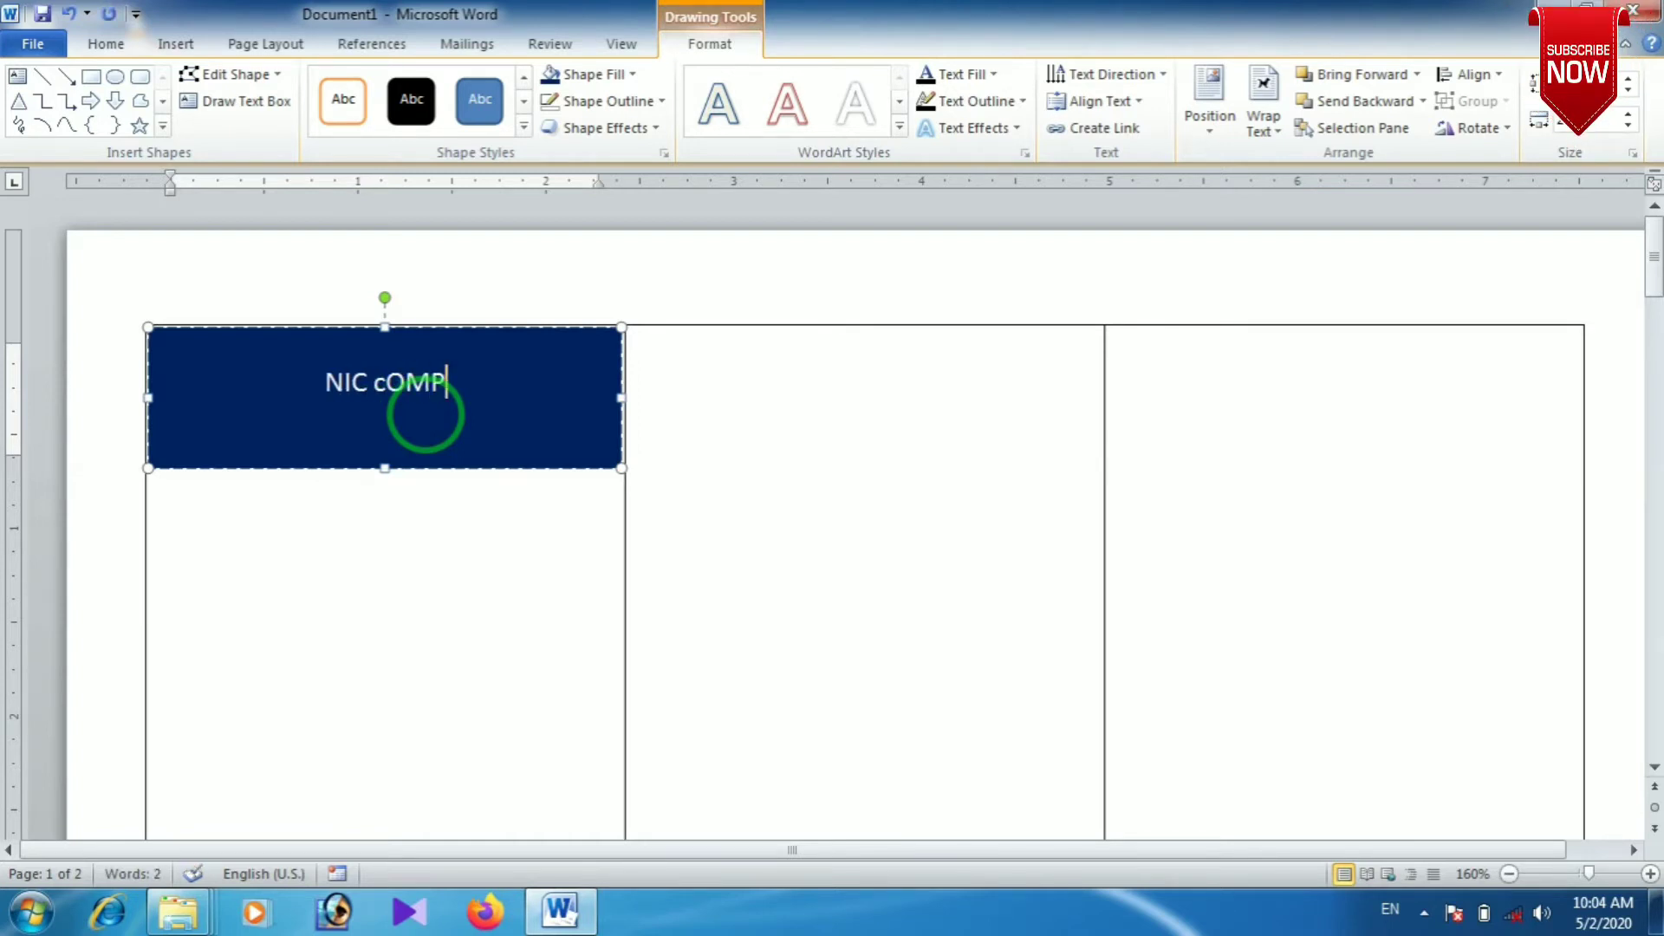
key(BackSpace)
key(BackSpace)
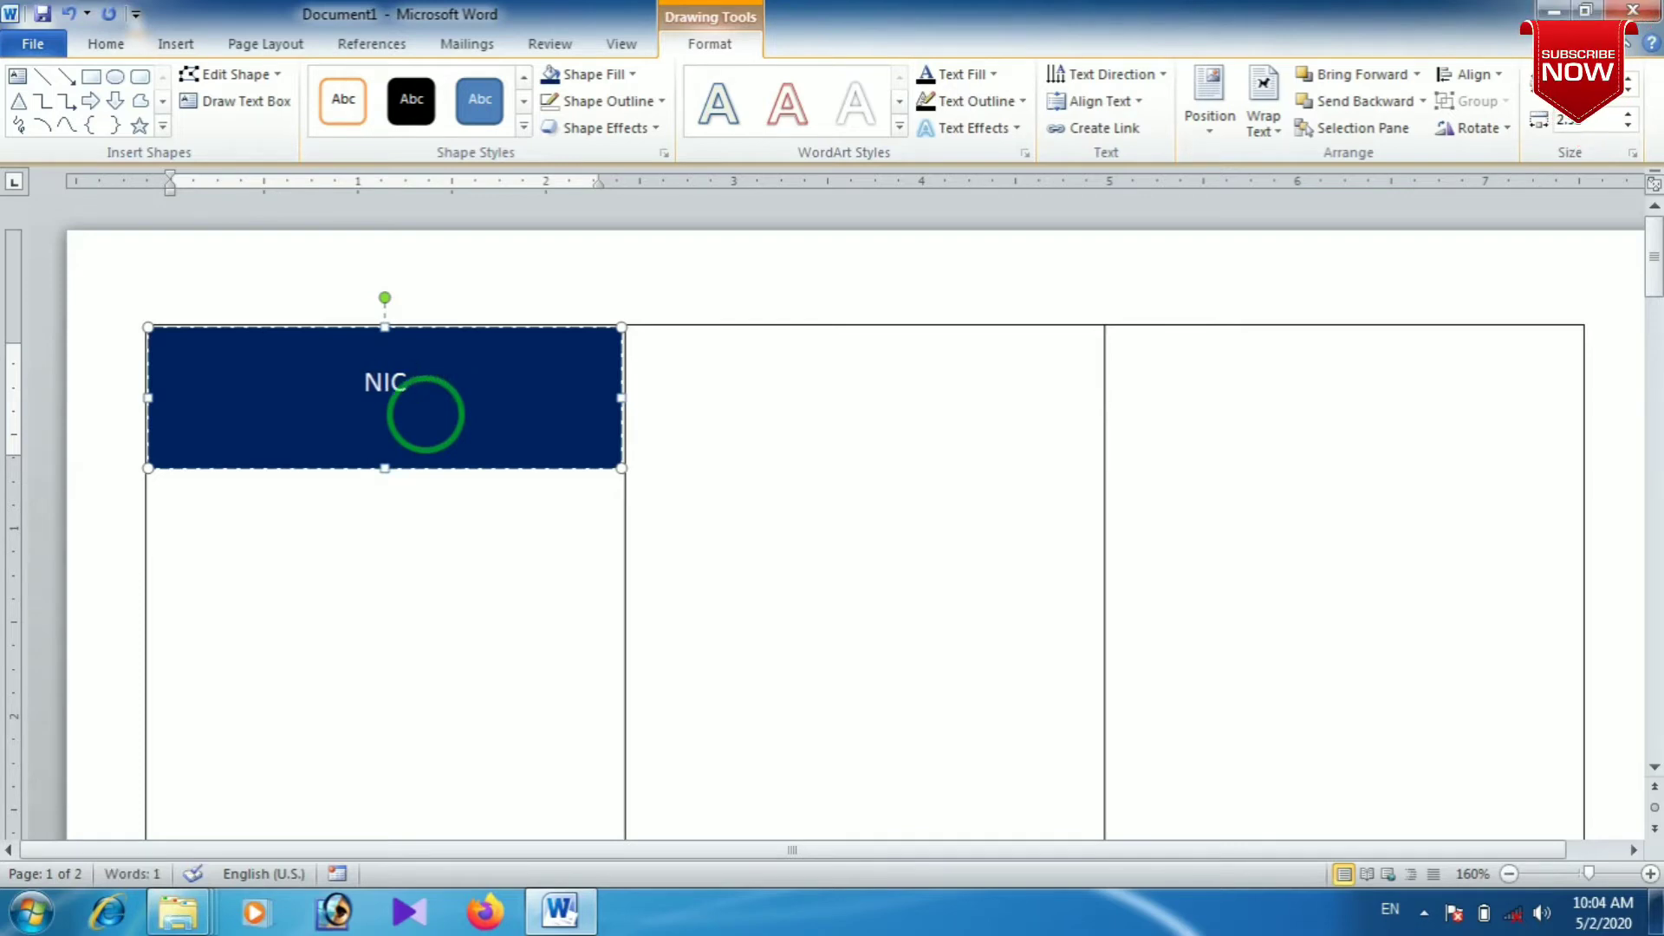
text( Computer)
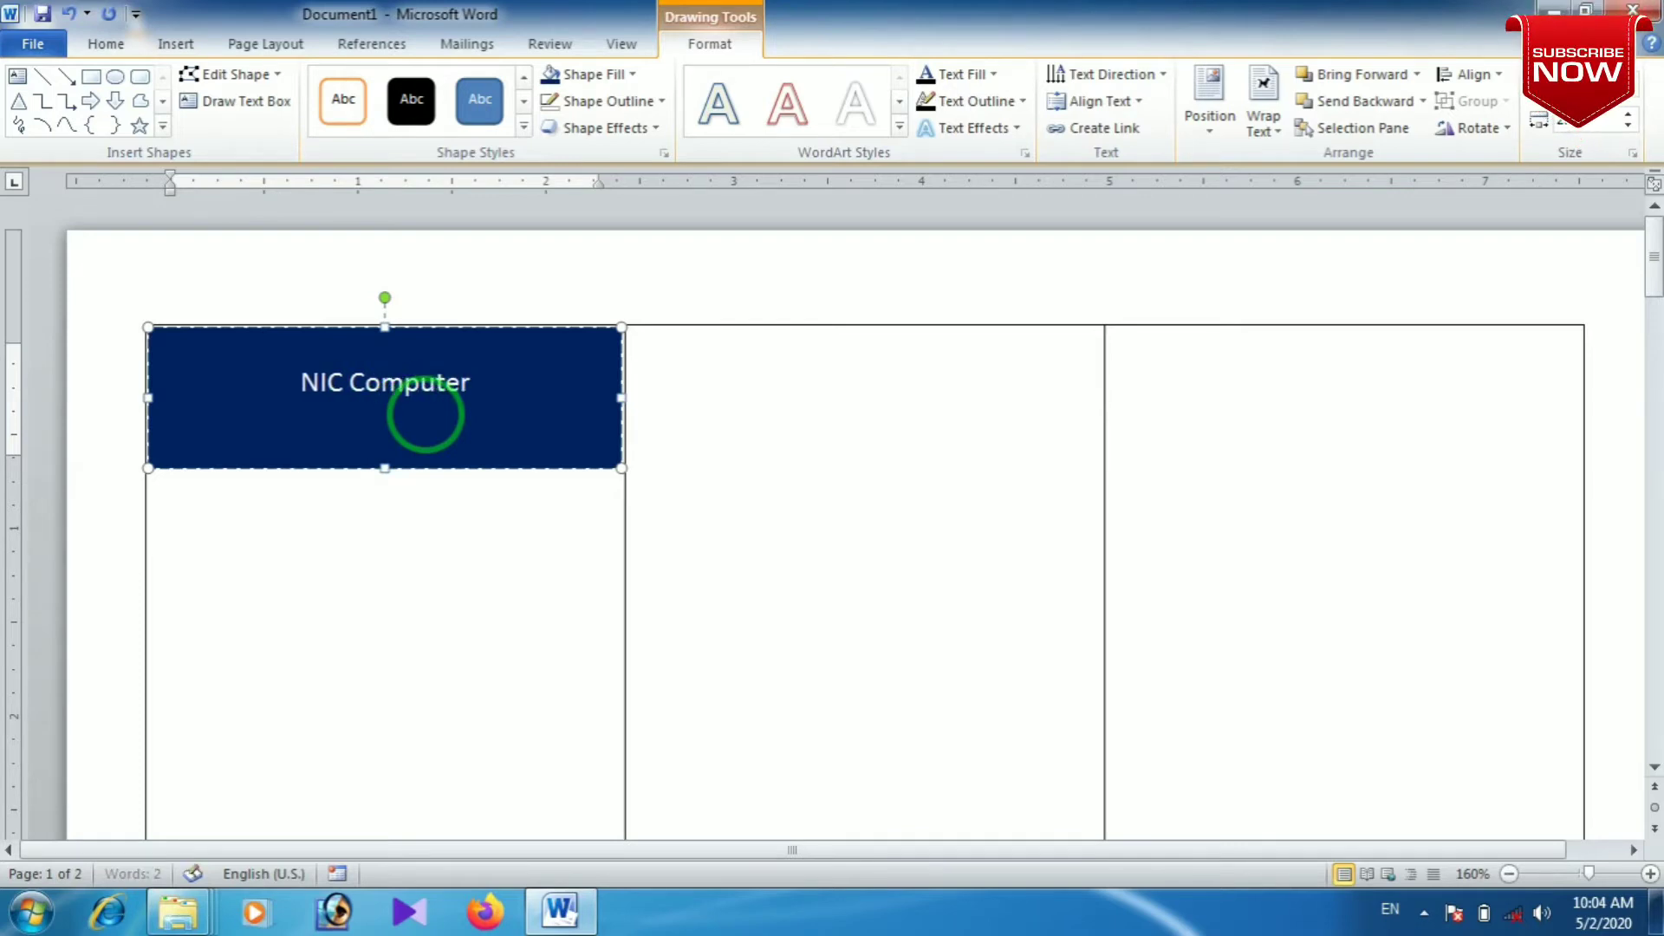
text(s)
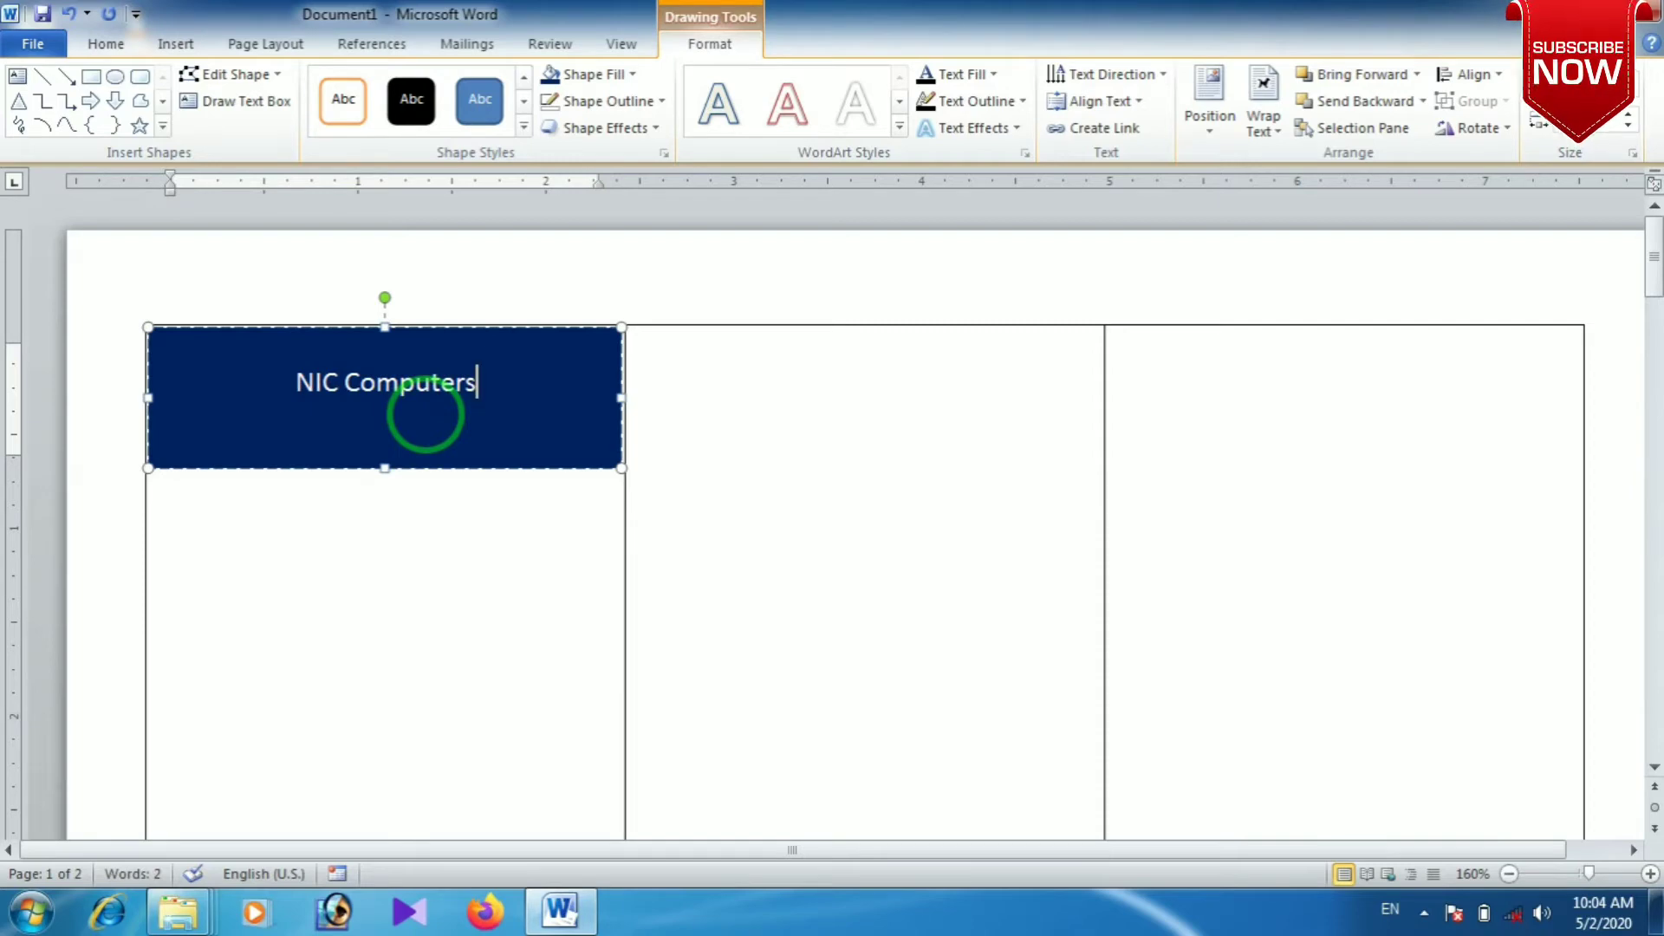
- Type 'Sugar mil Road Khalilabad' on a second line beneath NIC Computers
key(Return)
text(Sugar)
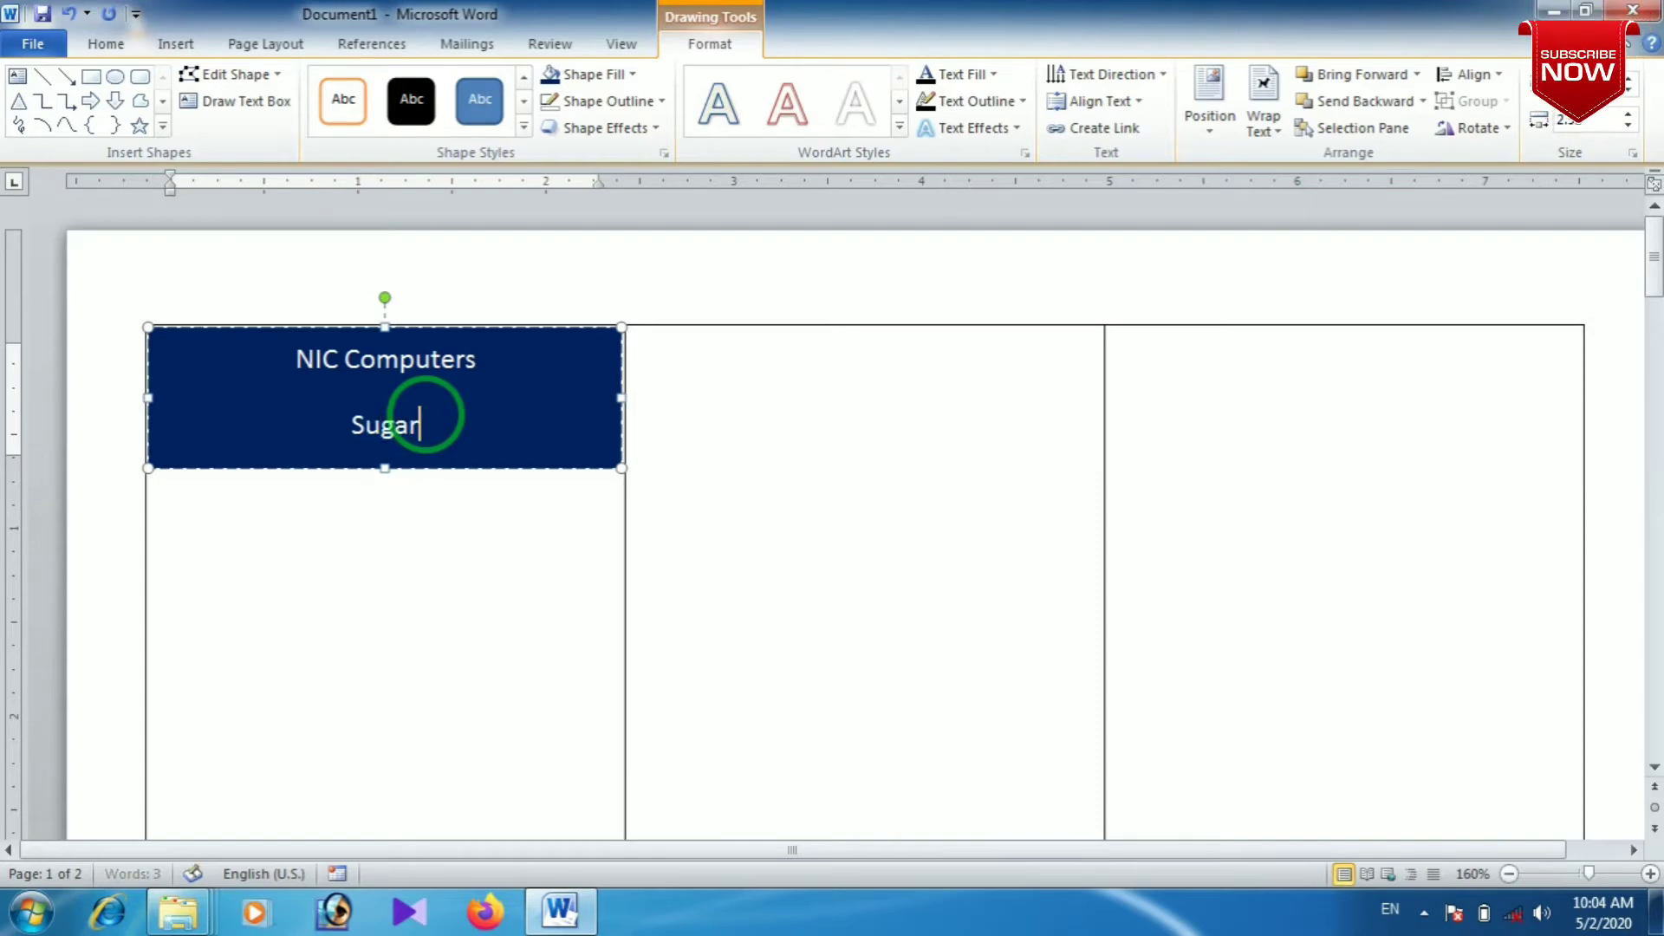
text( mil)
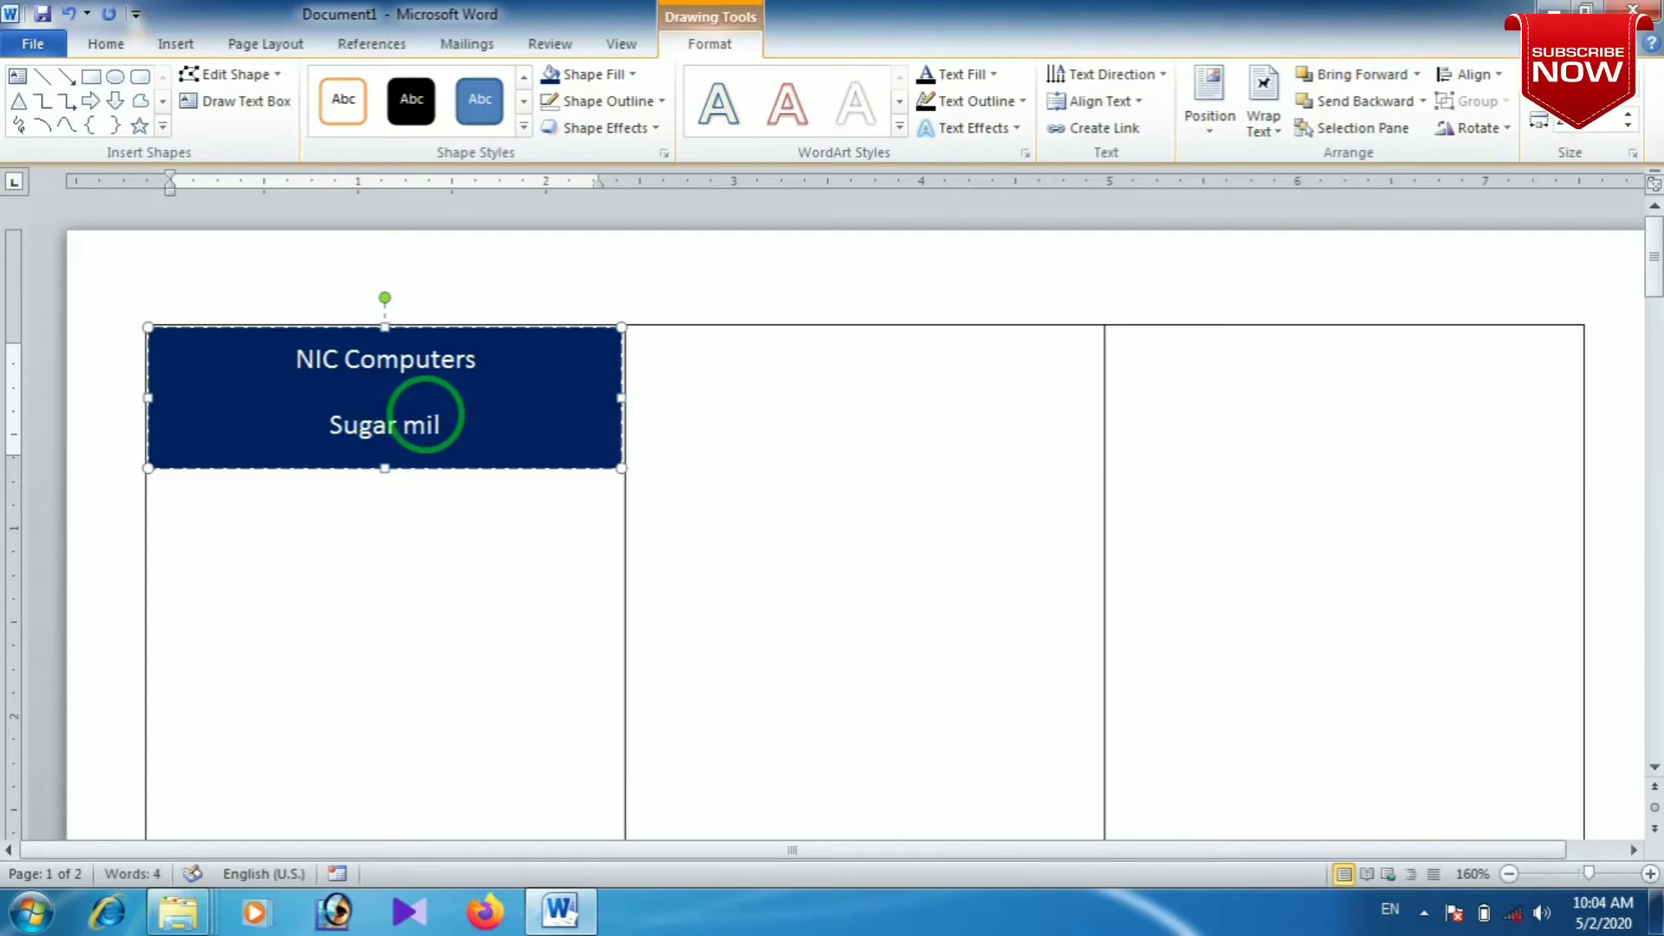
text( Kha)
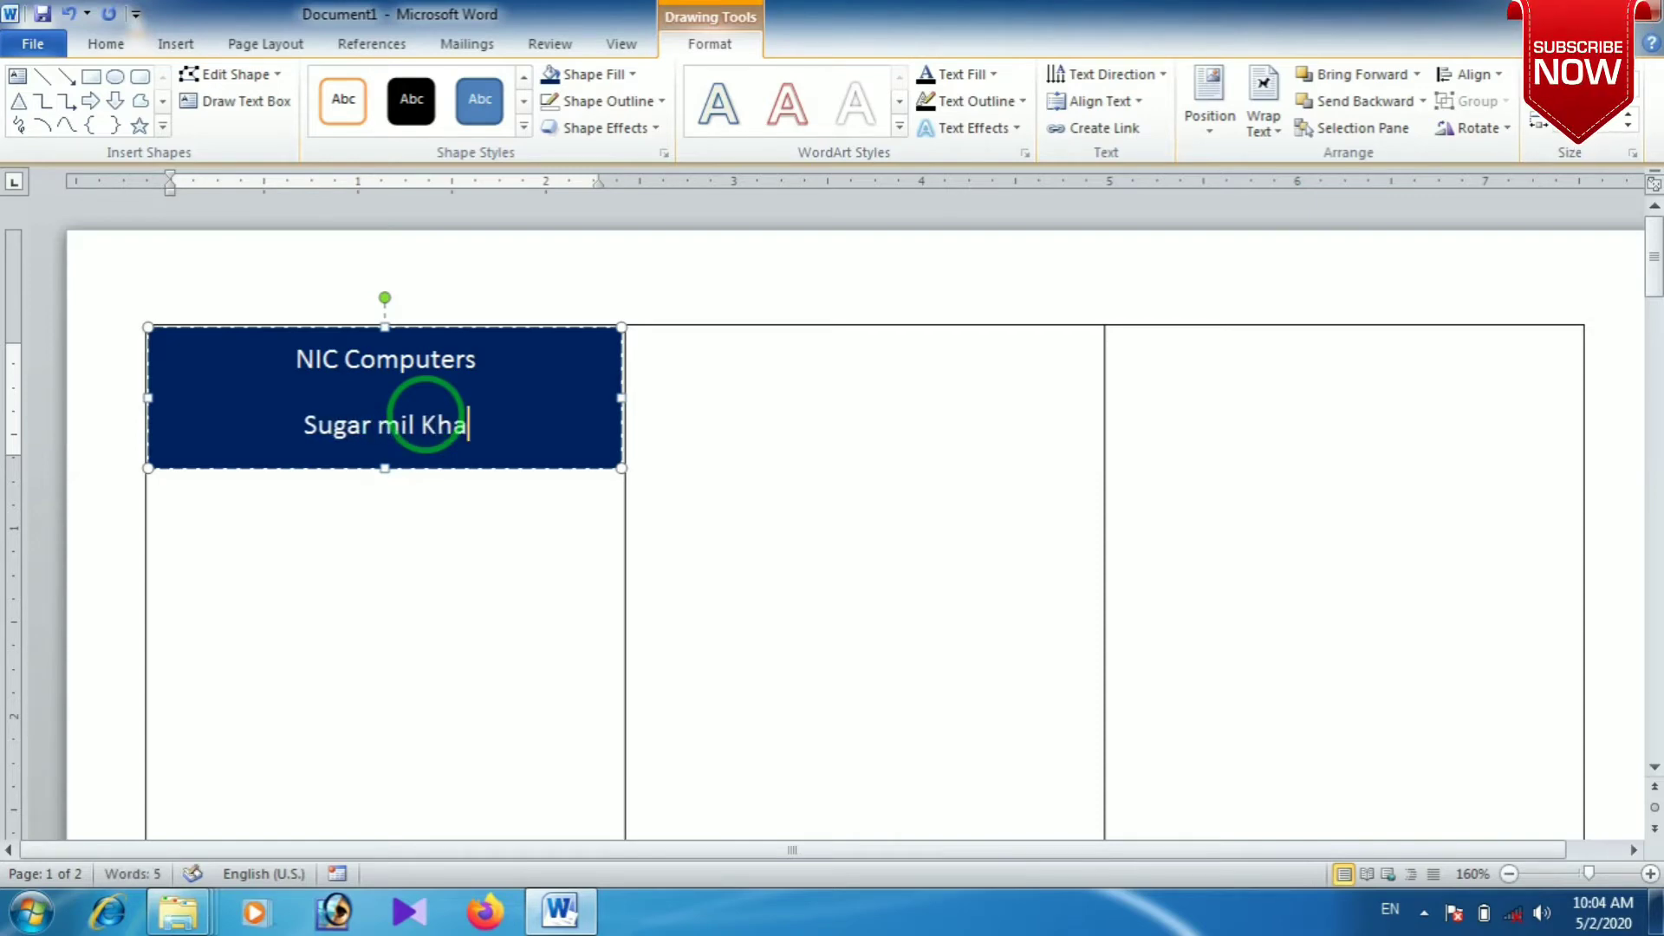
key(BackSpace)
key(BackSpace)
key(BackSpace)
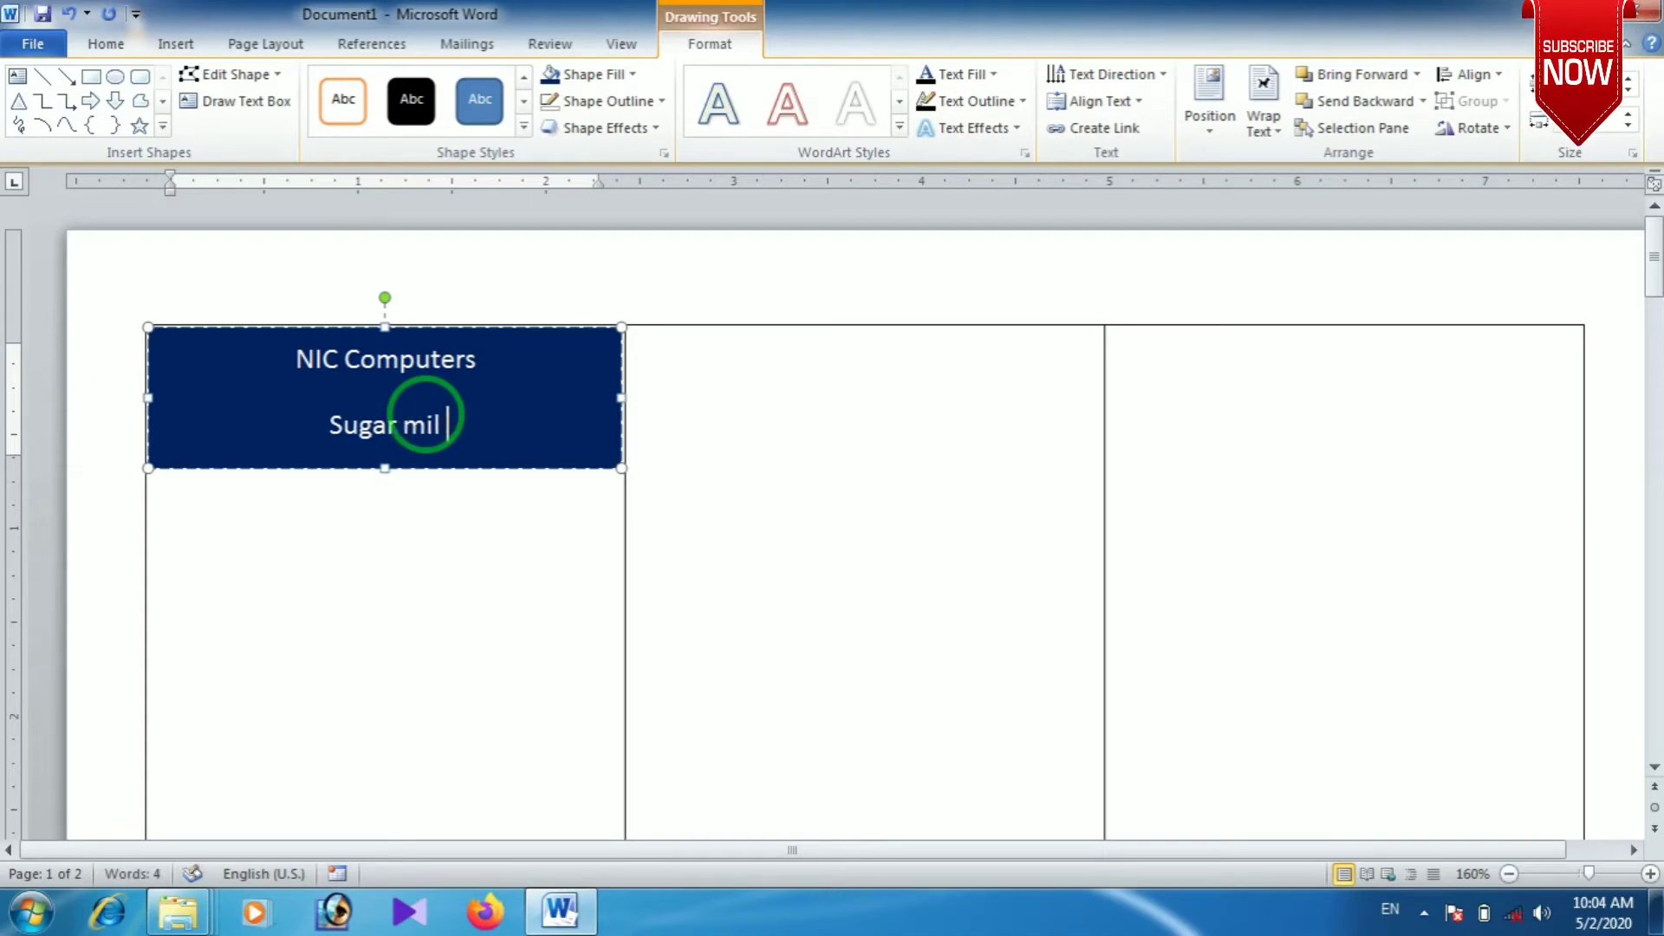
text(Road )
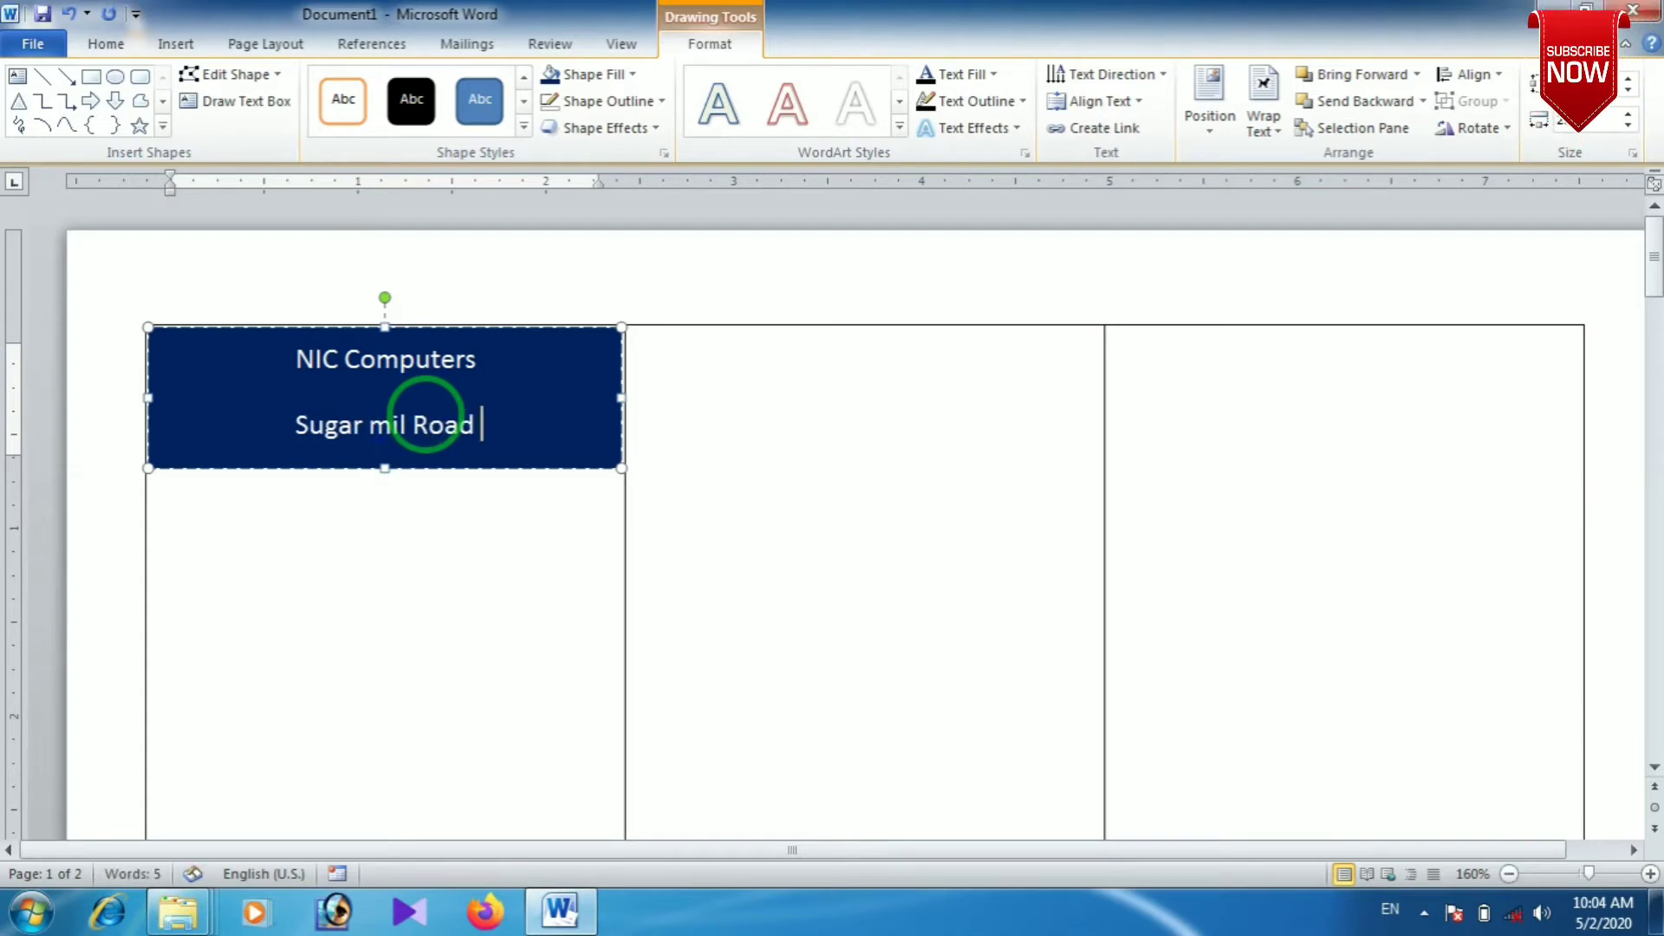
text(K)
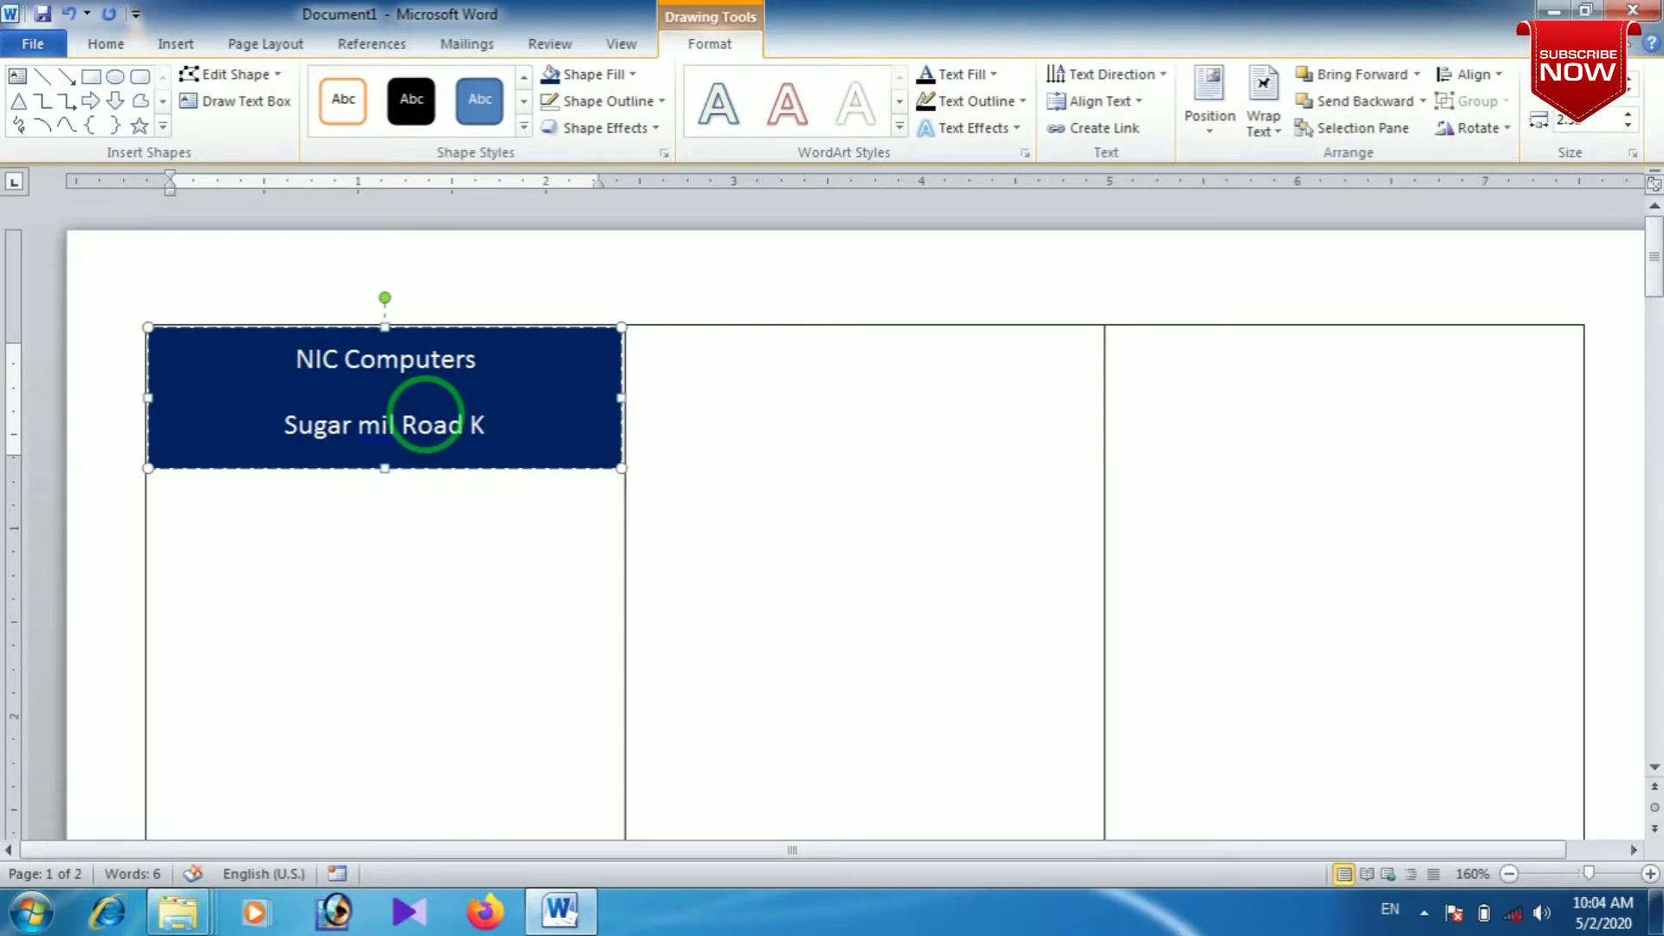
text(halilaba)
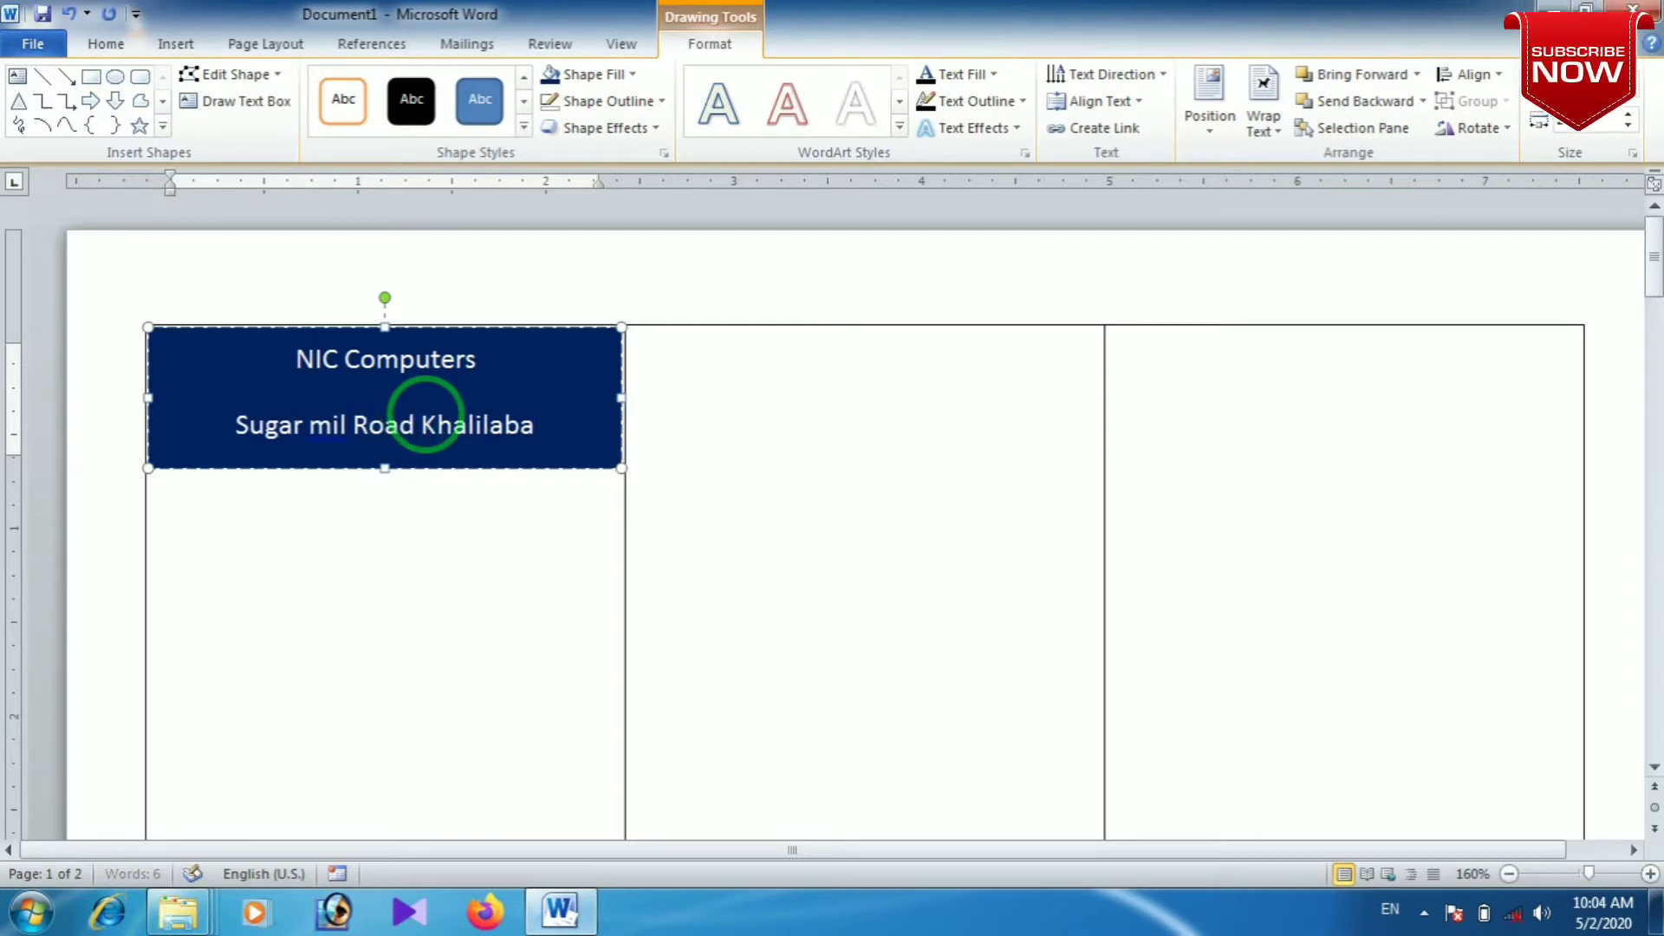
text(d)
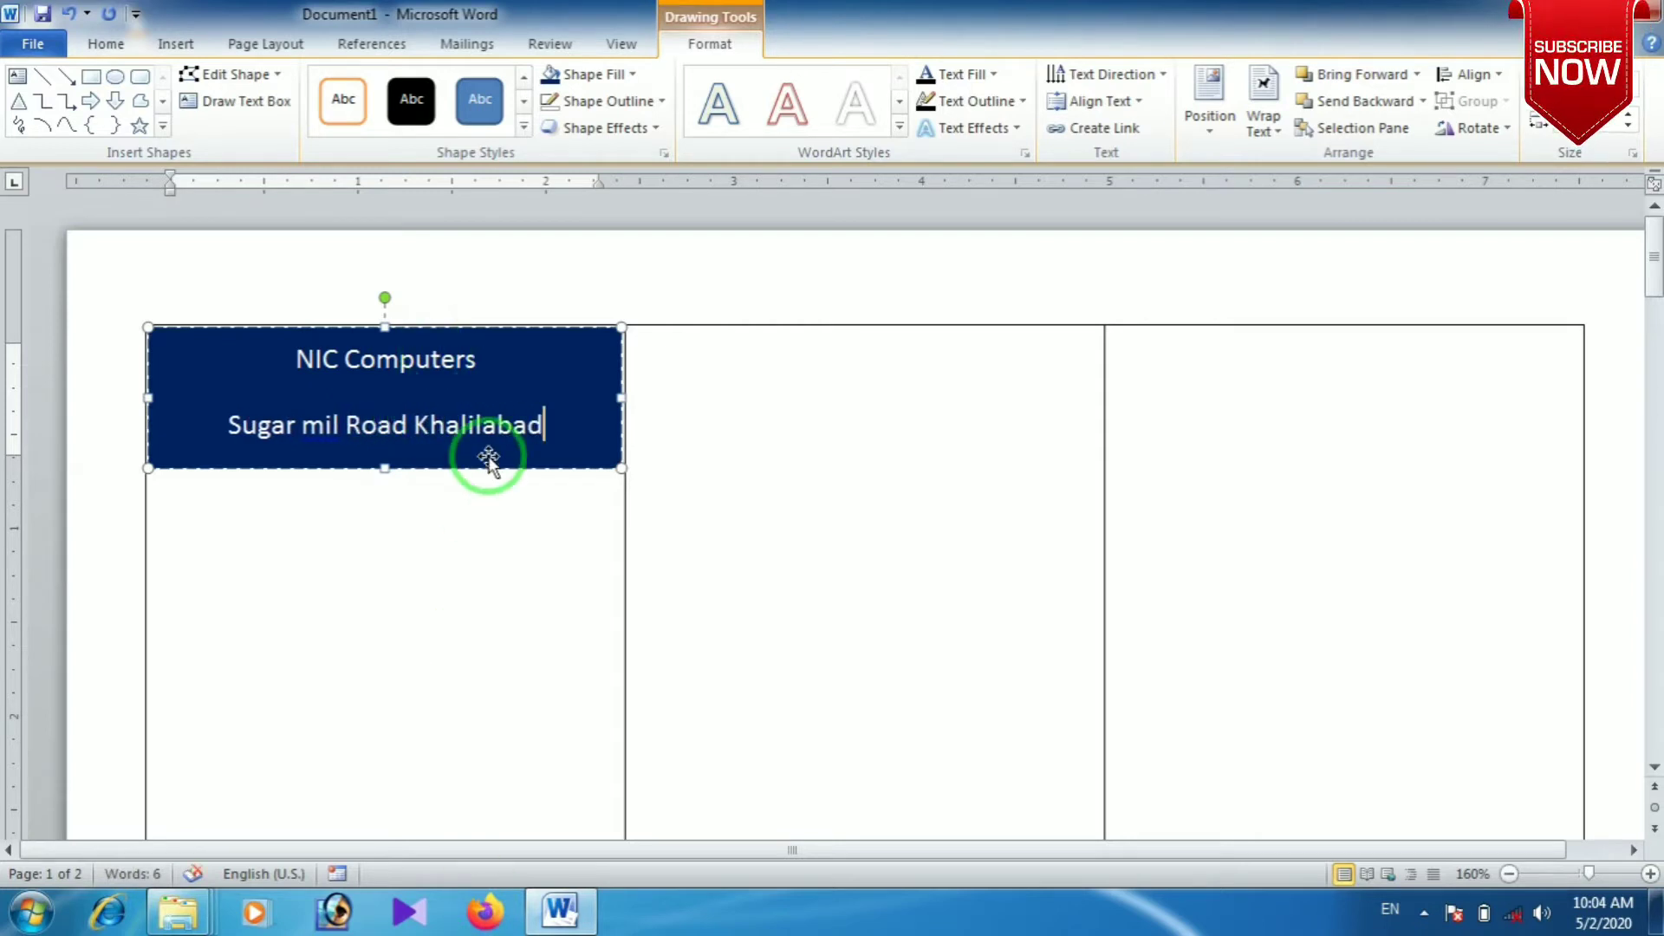
drag(482, 359, 234, 362)
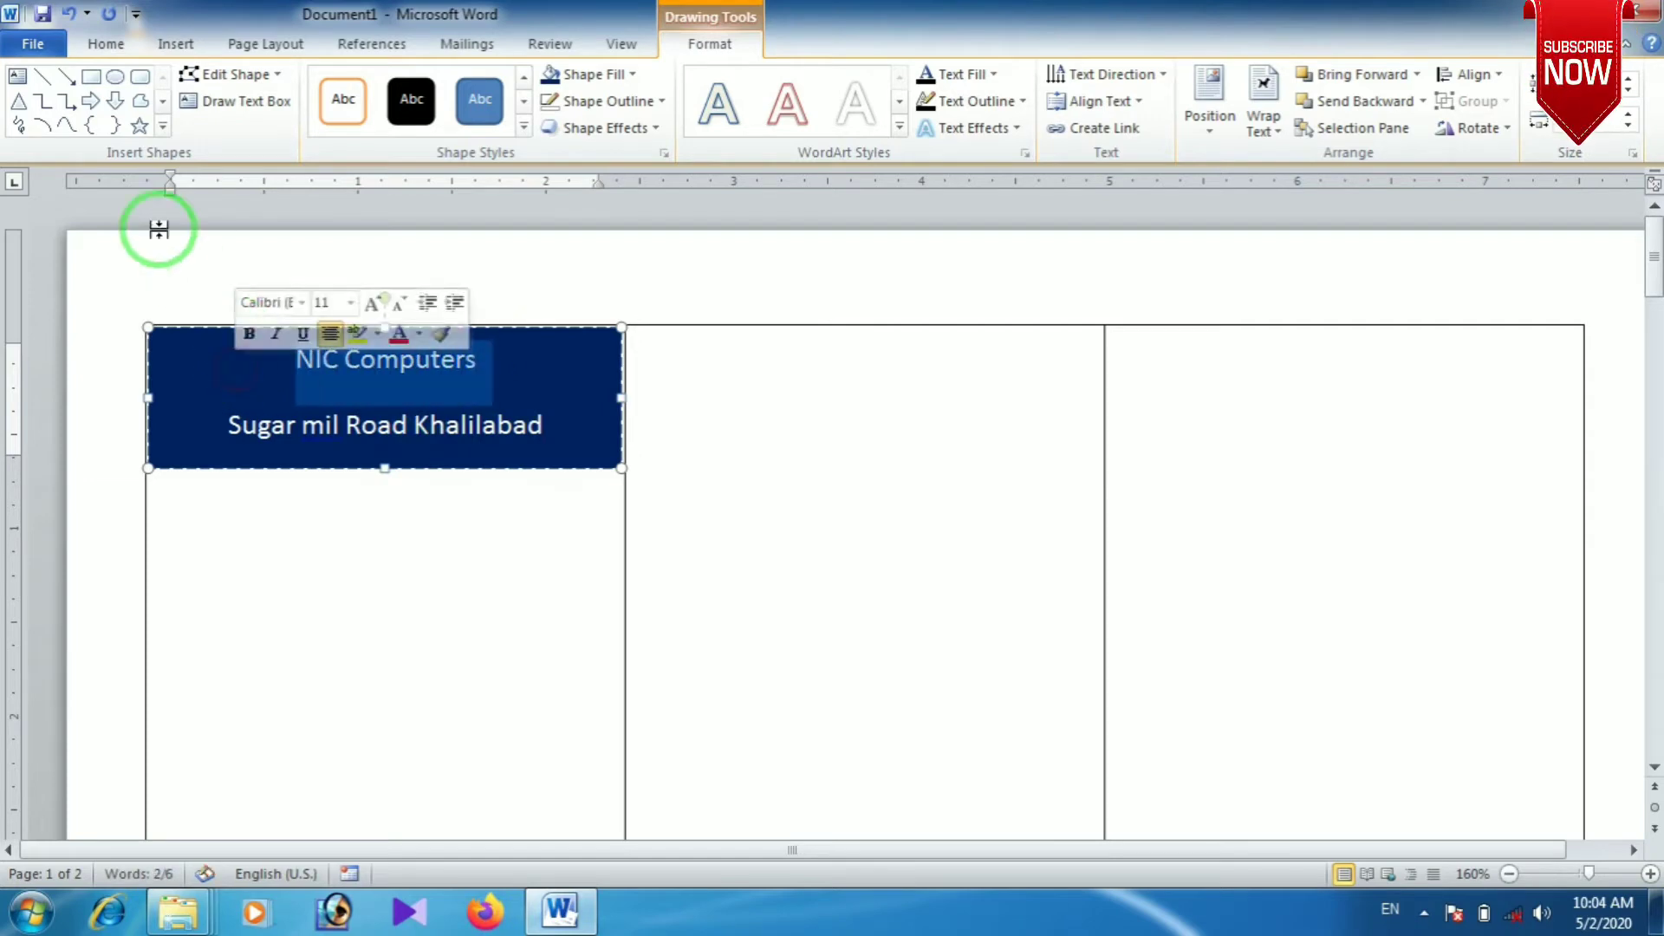
- Make the NIC Computers title bold Cambria at 16 pt
click(104, 42)
click(373, 86)
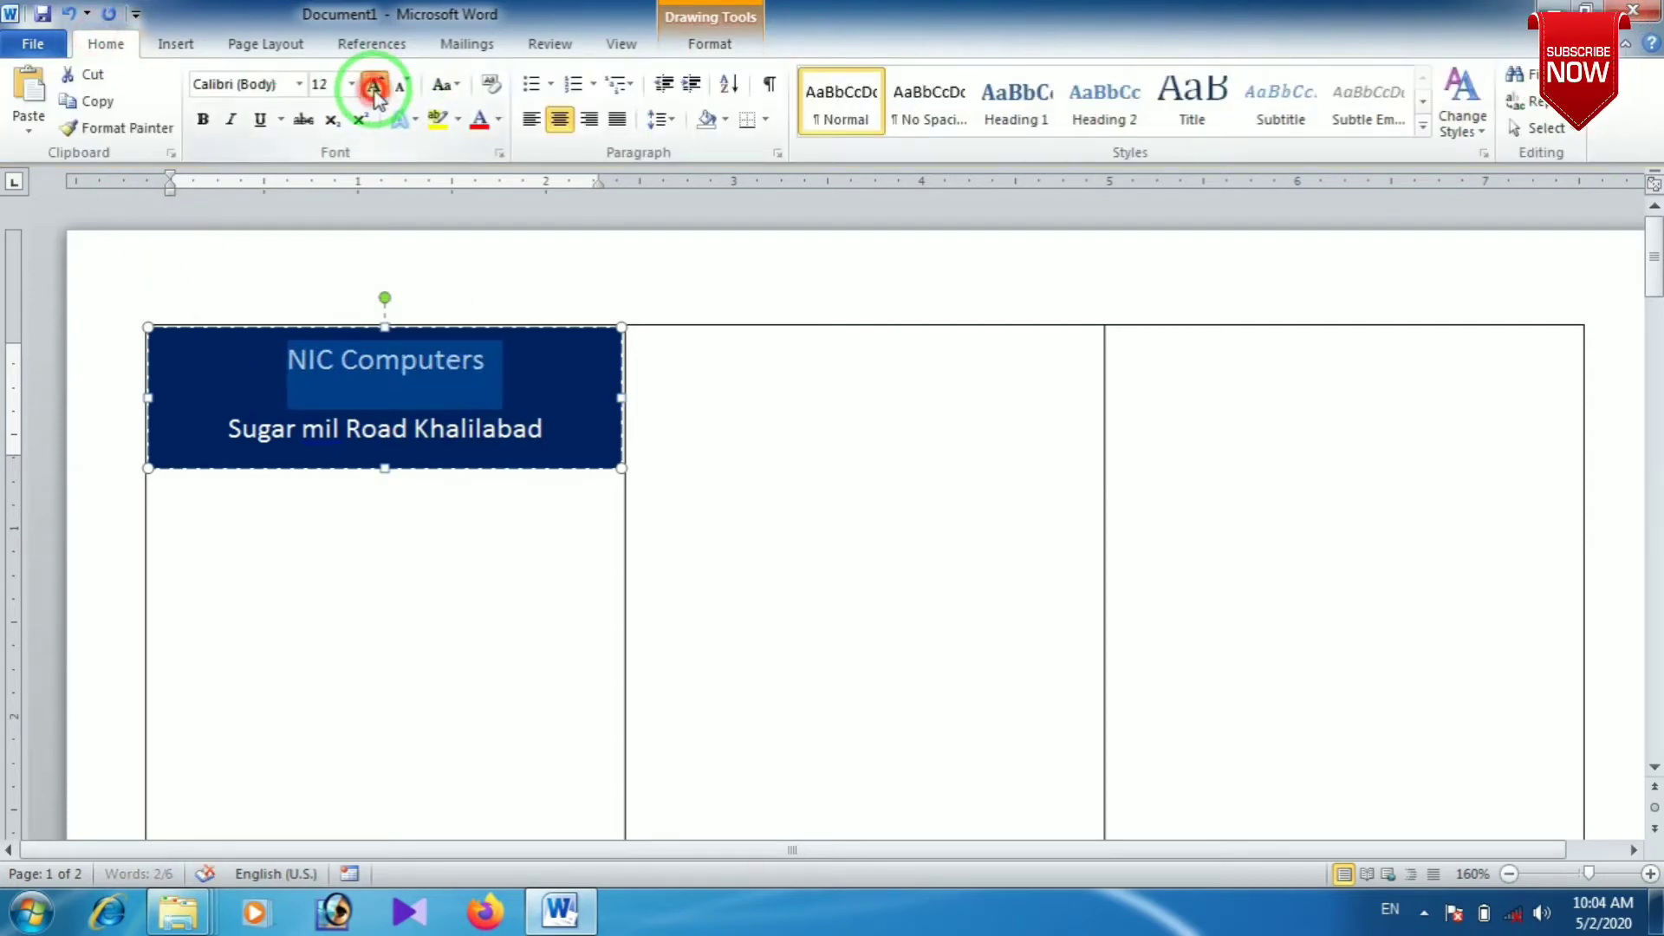
click(374, 87)
click(374, 86)
click(202, 119)
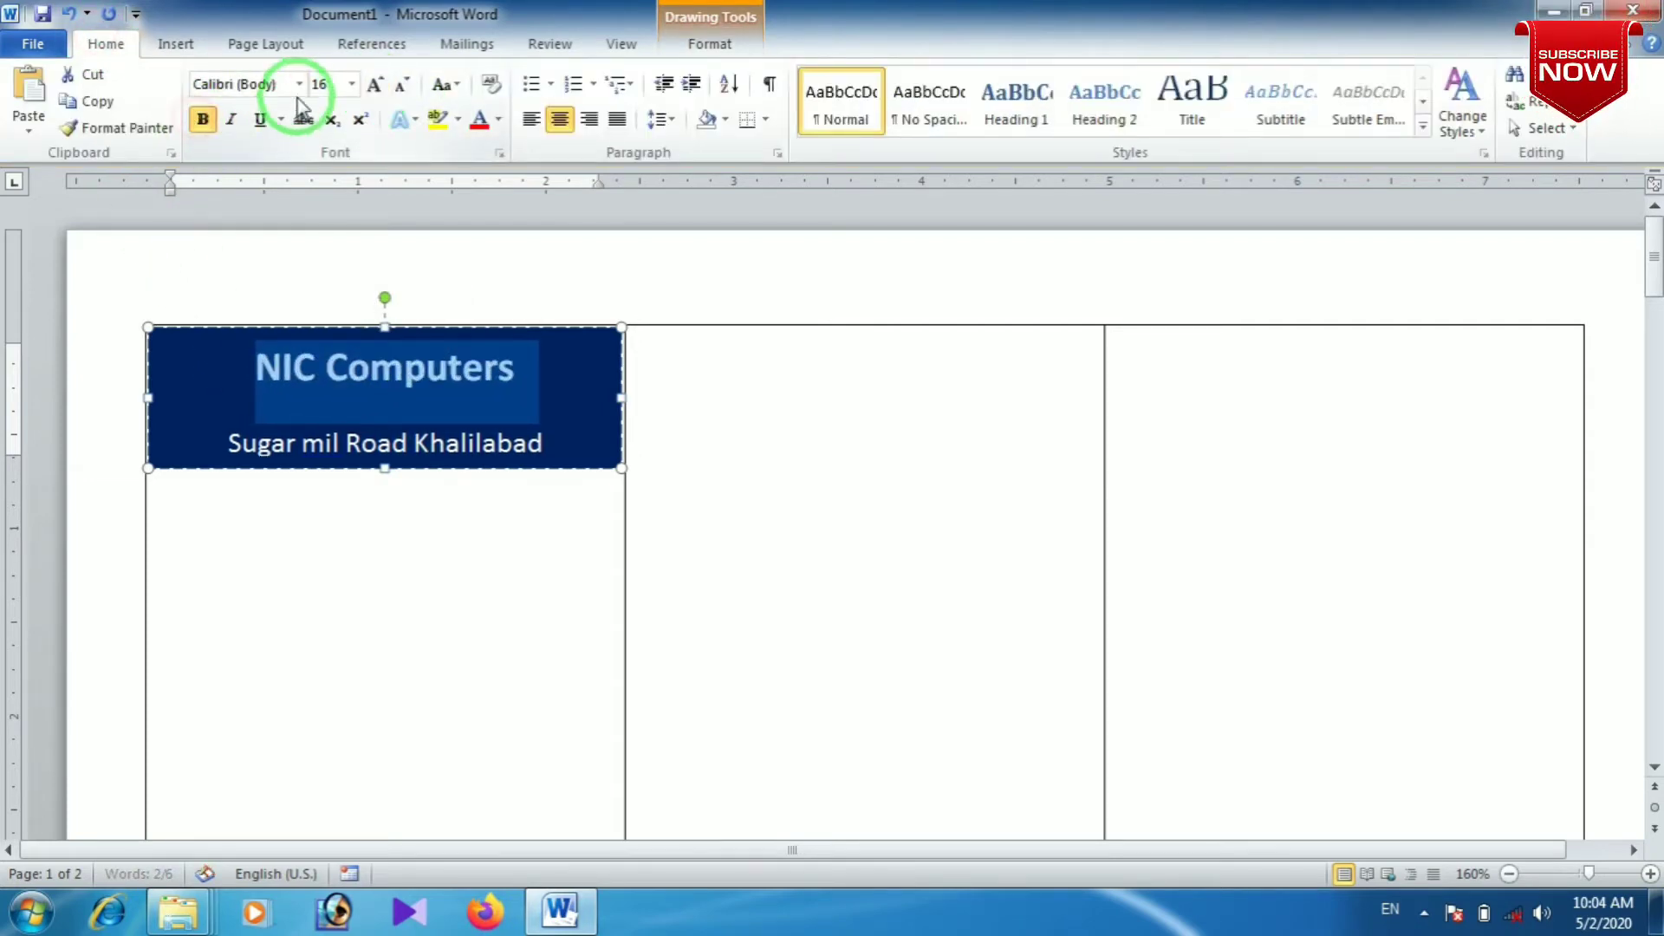
click(299, 83)
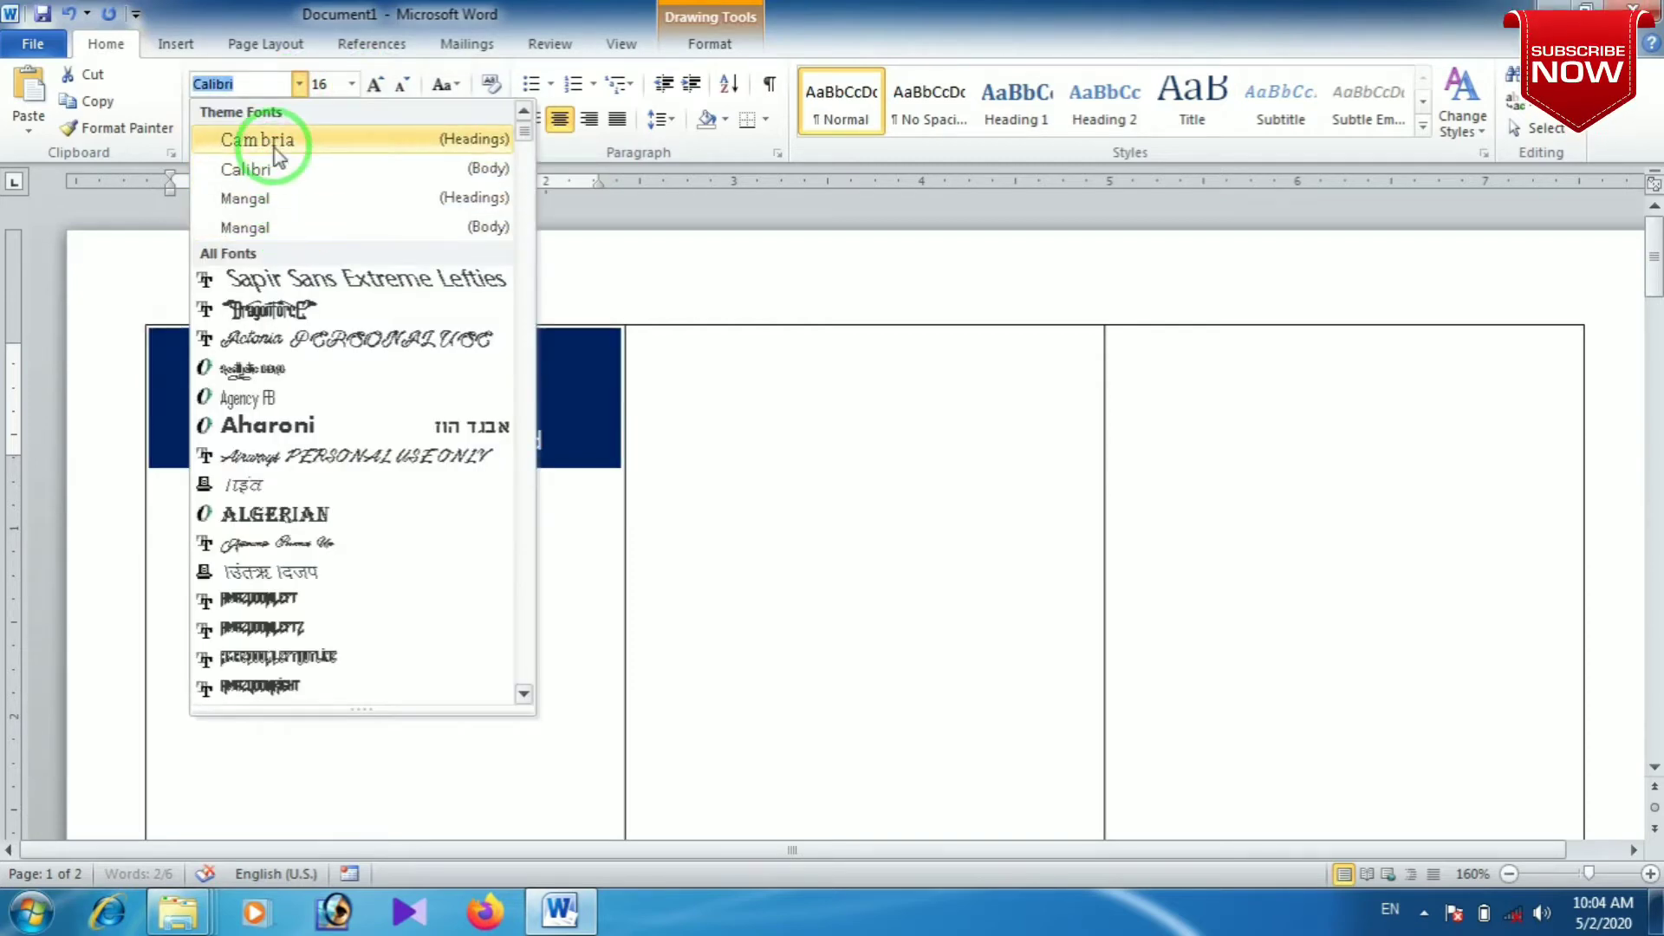
click(276, 147)
- Set header text to 1.0 spacing with no space after, and resize the navy box to fit
click(565, 426)
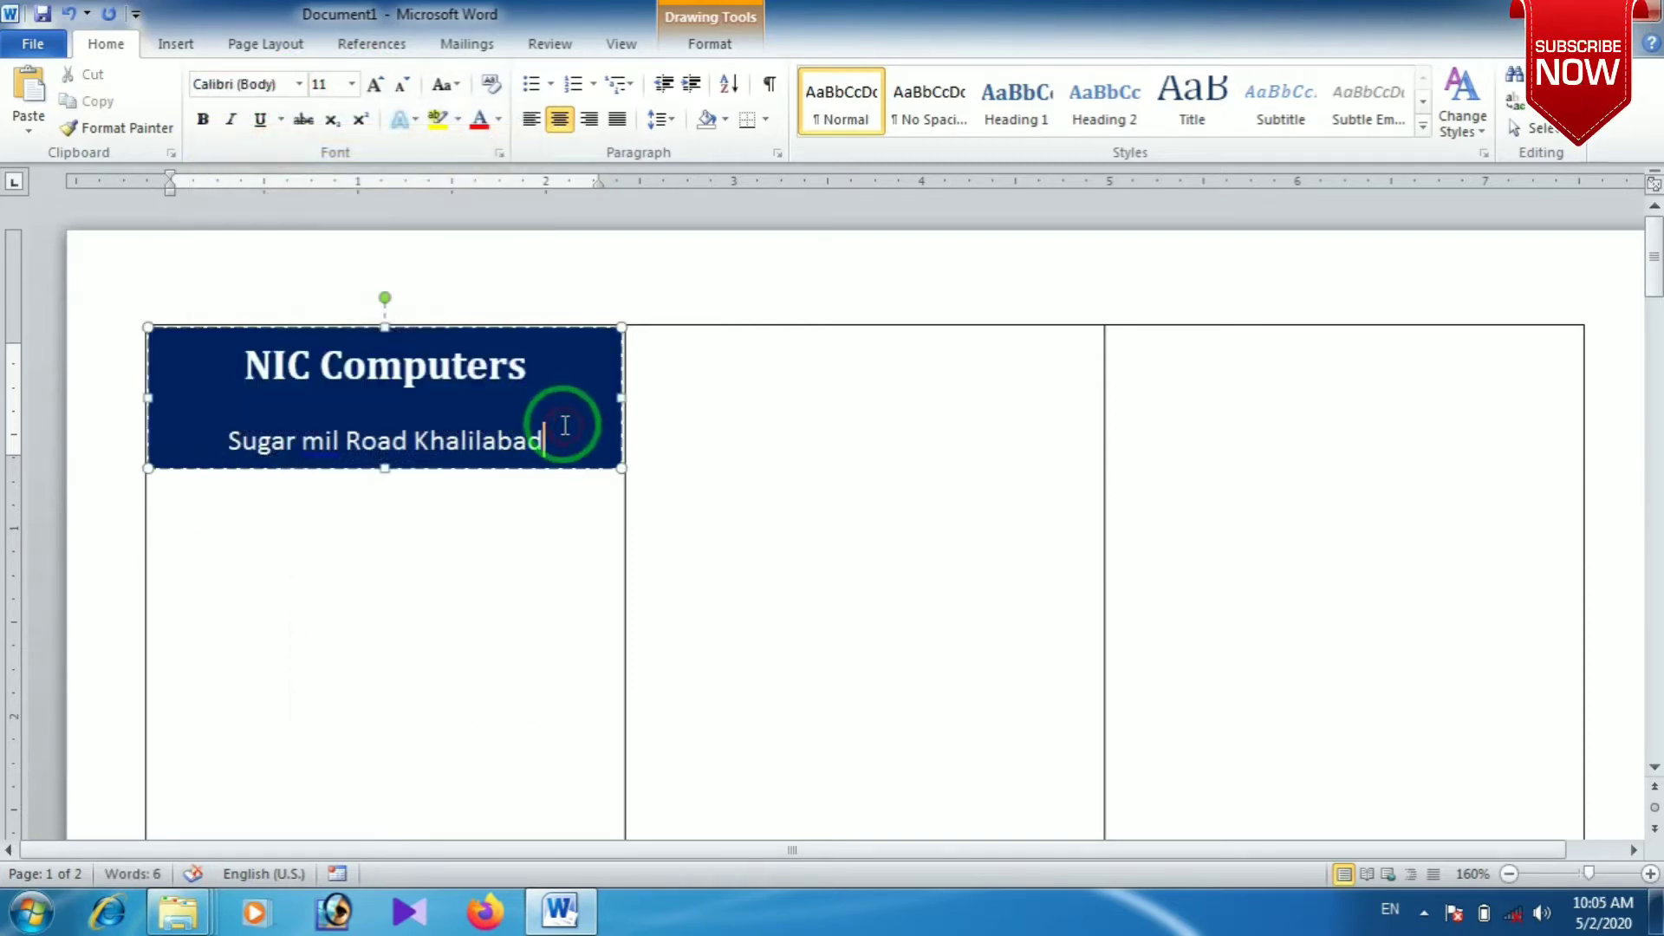
key(ctrl+a)
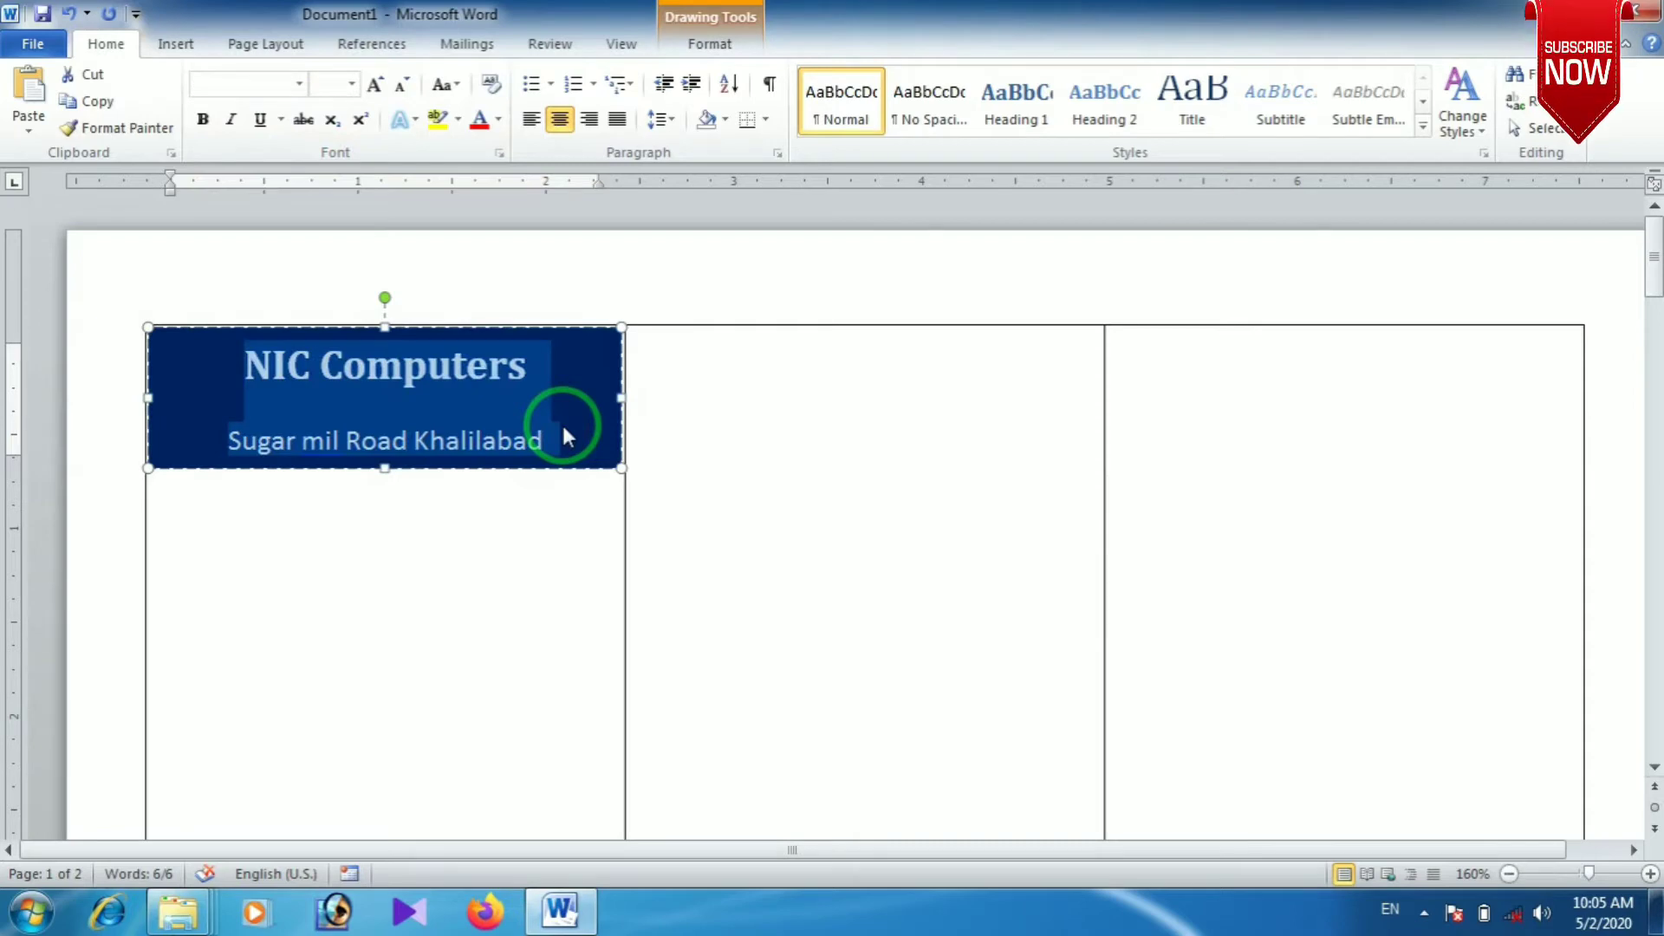
click(672, 124)
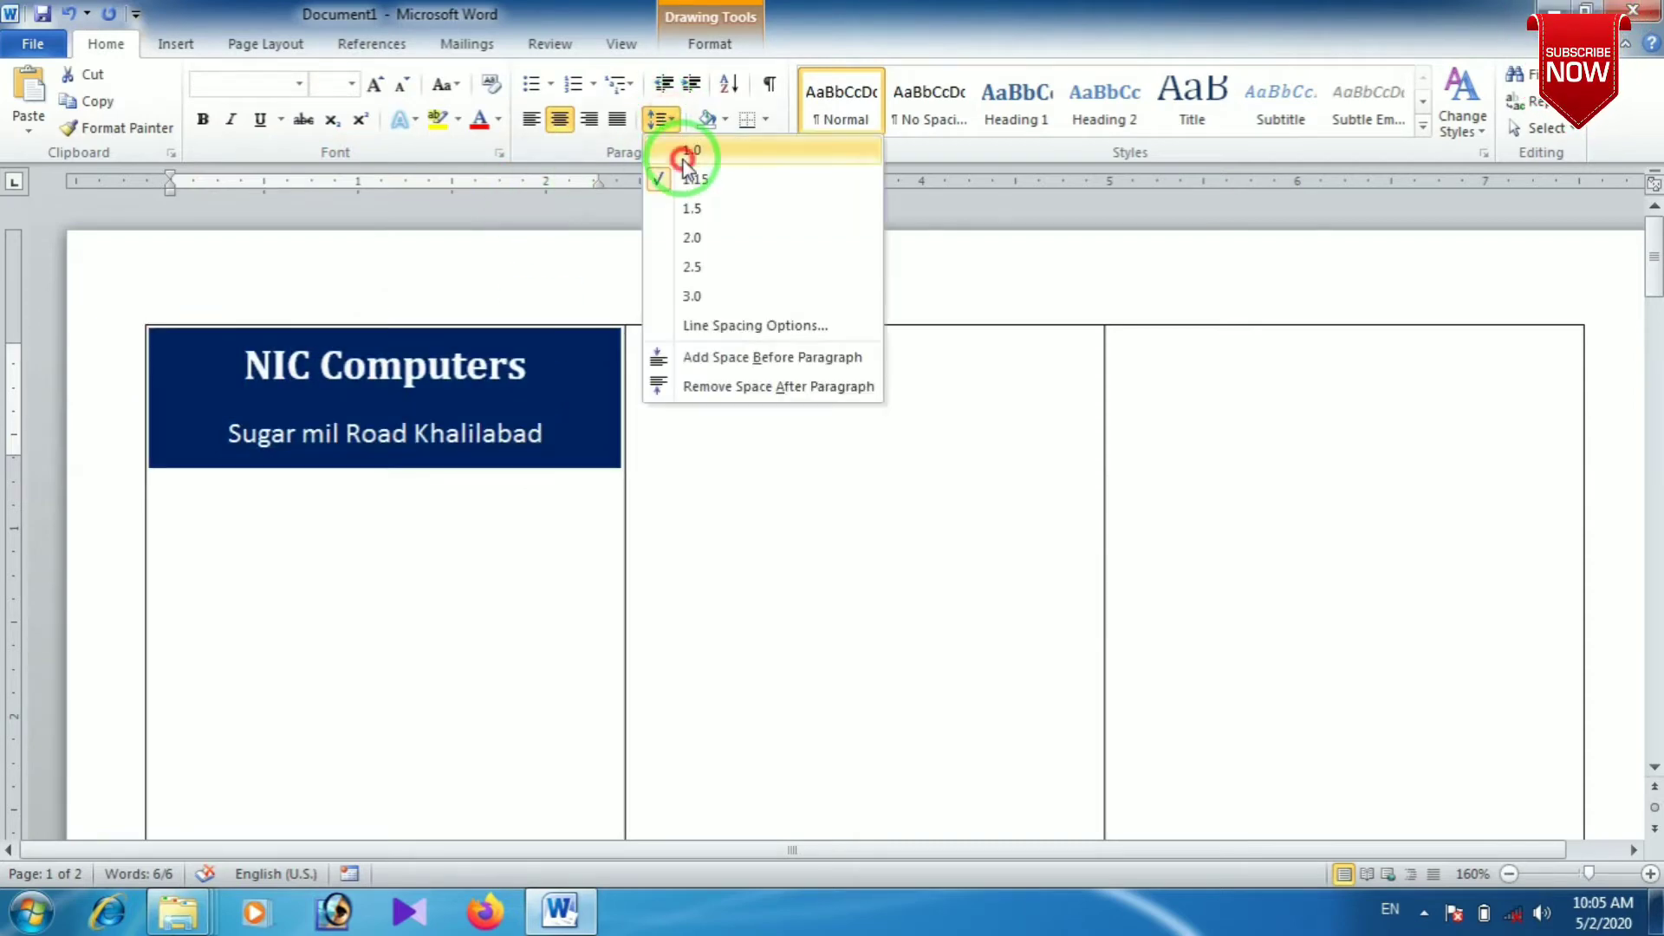
click(663, 152)
click(661, 122)
click(702, 385)
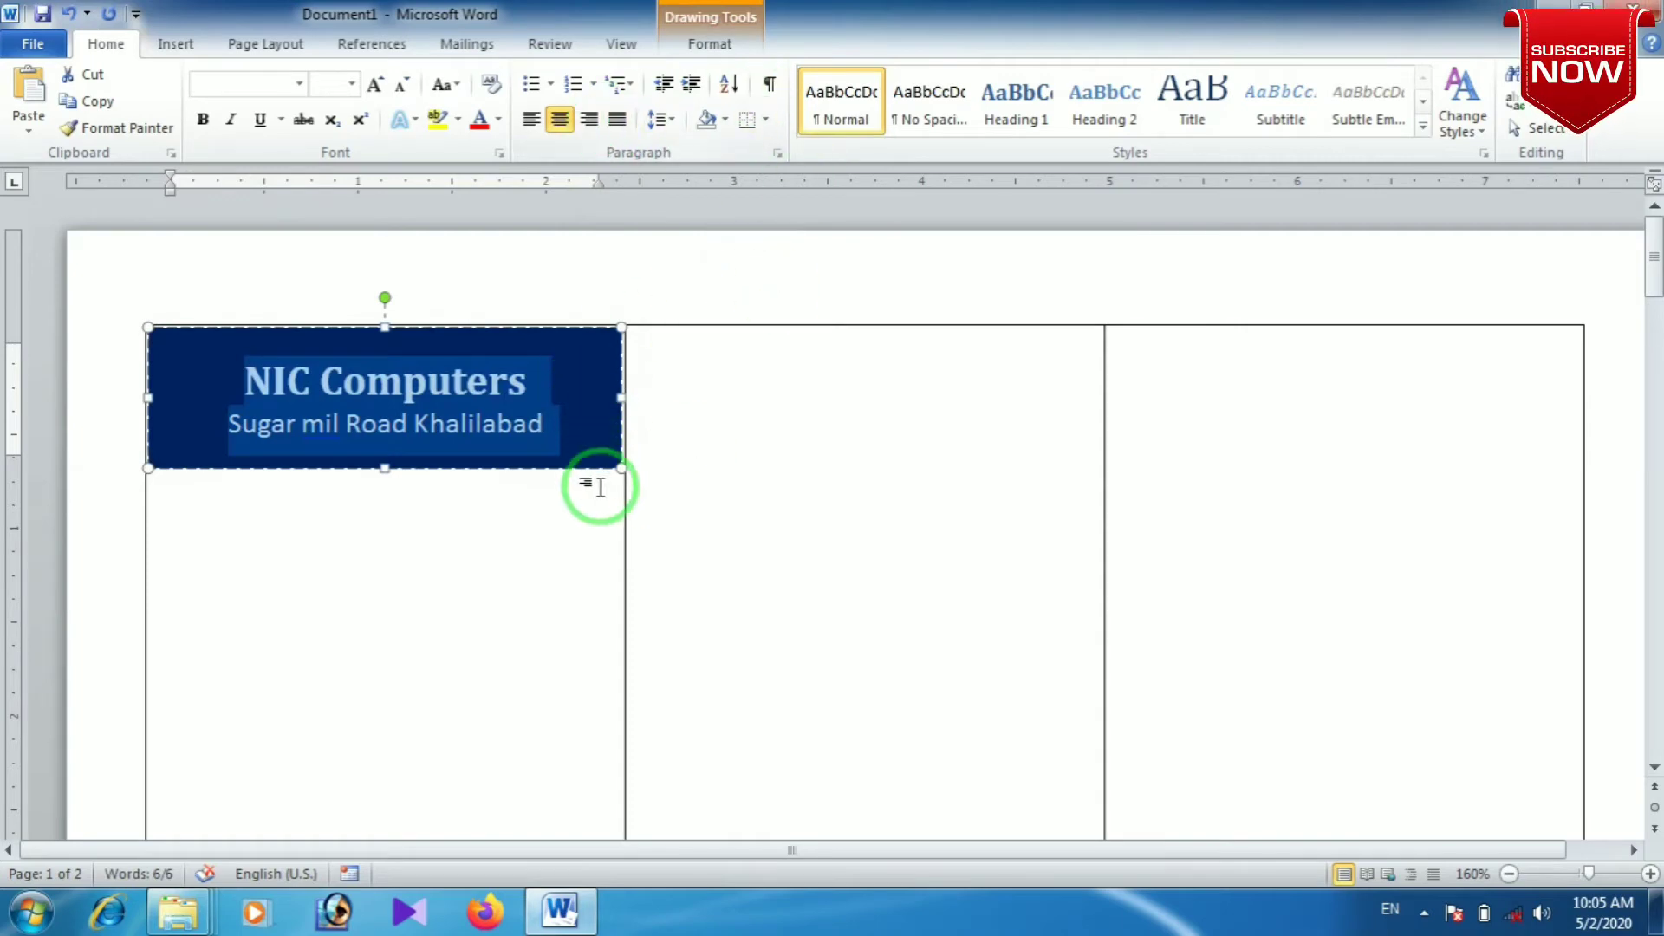
click(587, 428)
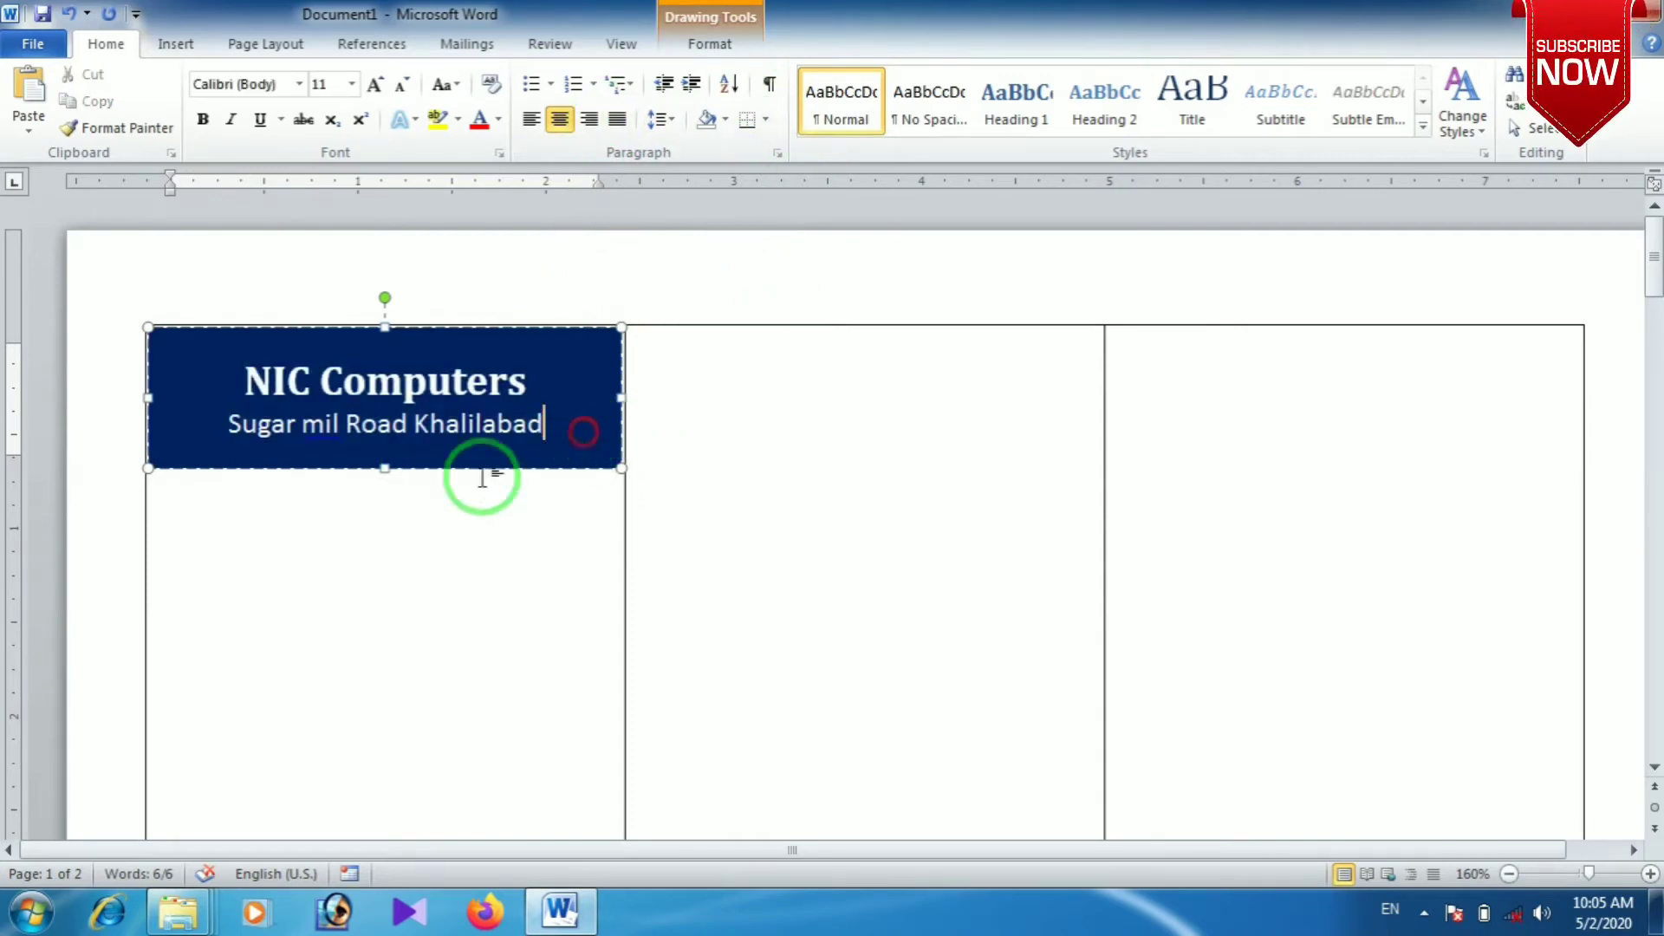
drag(385, 469, 387, 427)
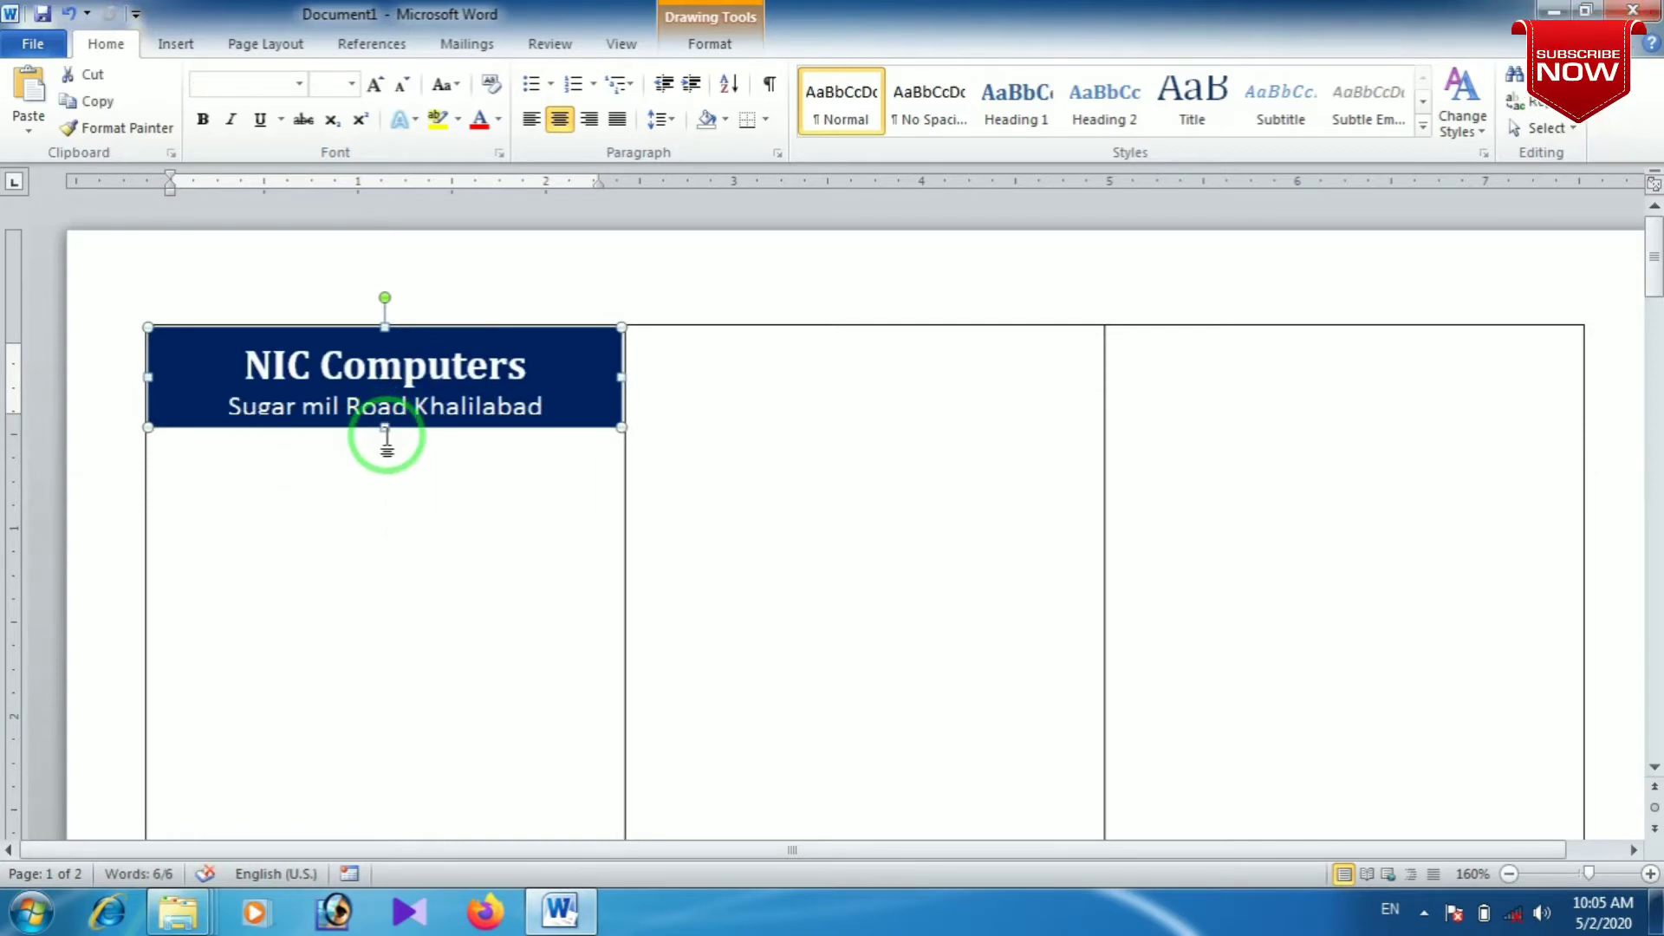
drag(386, 430, 387, 436)
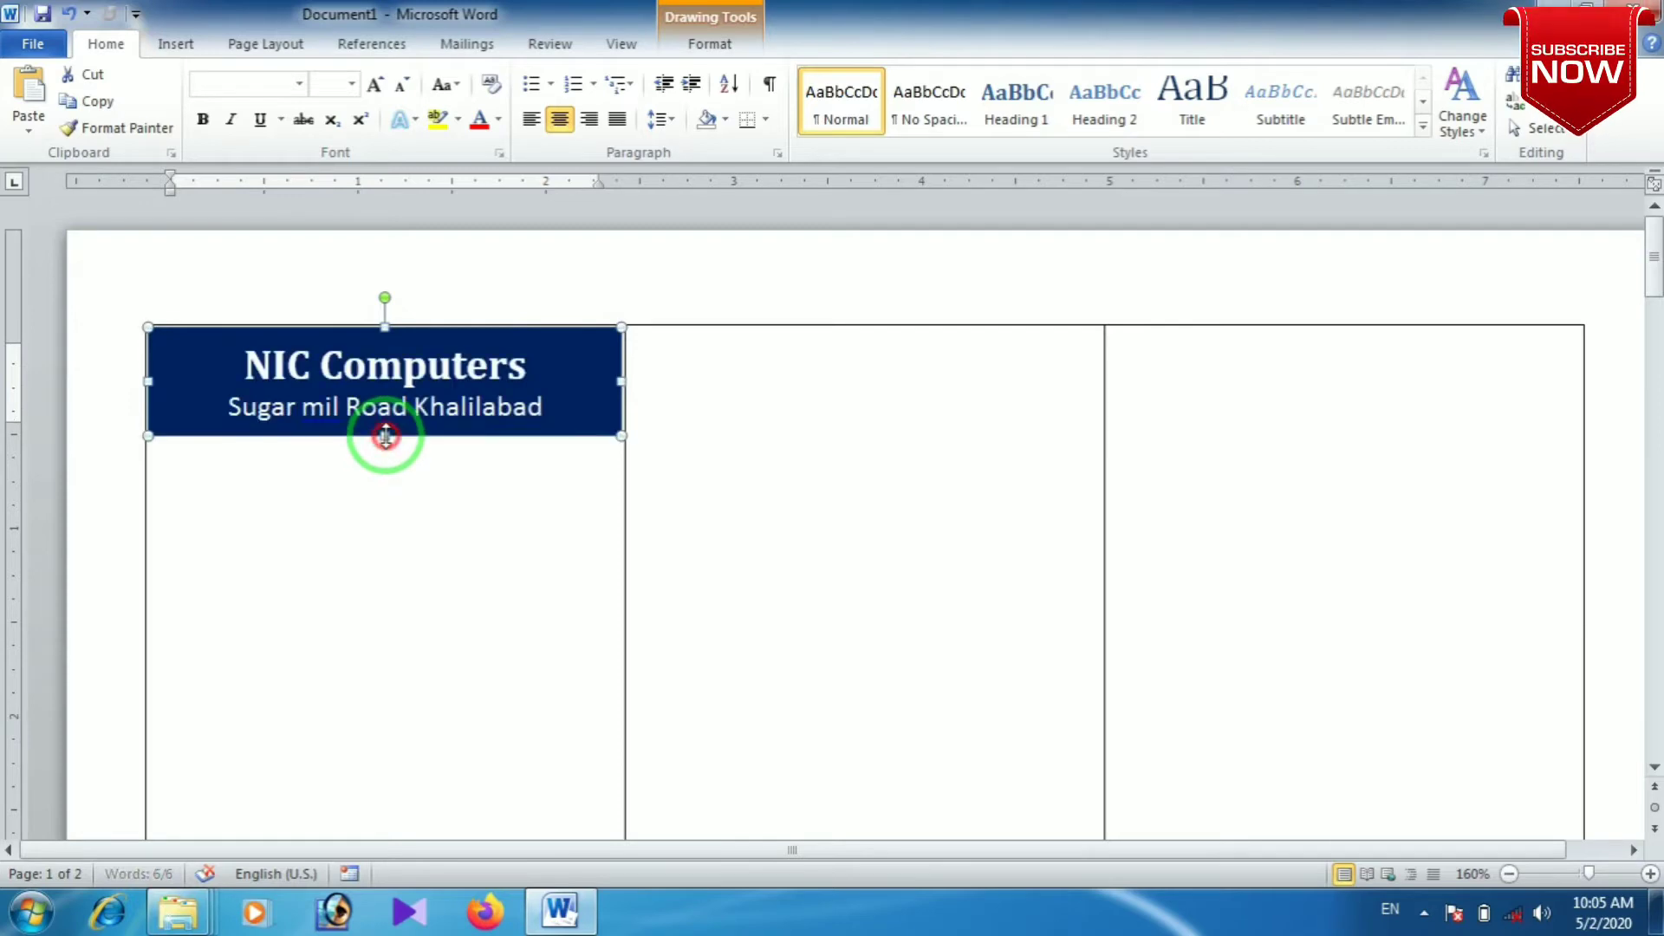
click(412, 525)
click(181, 461)
text(ID Card)
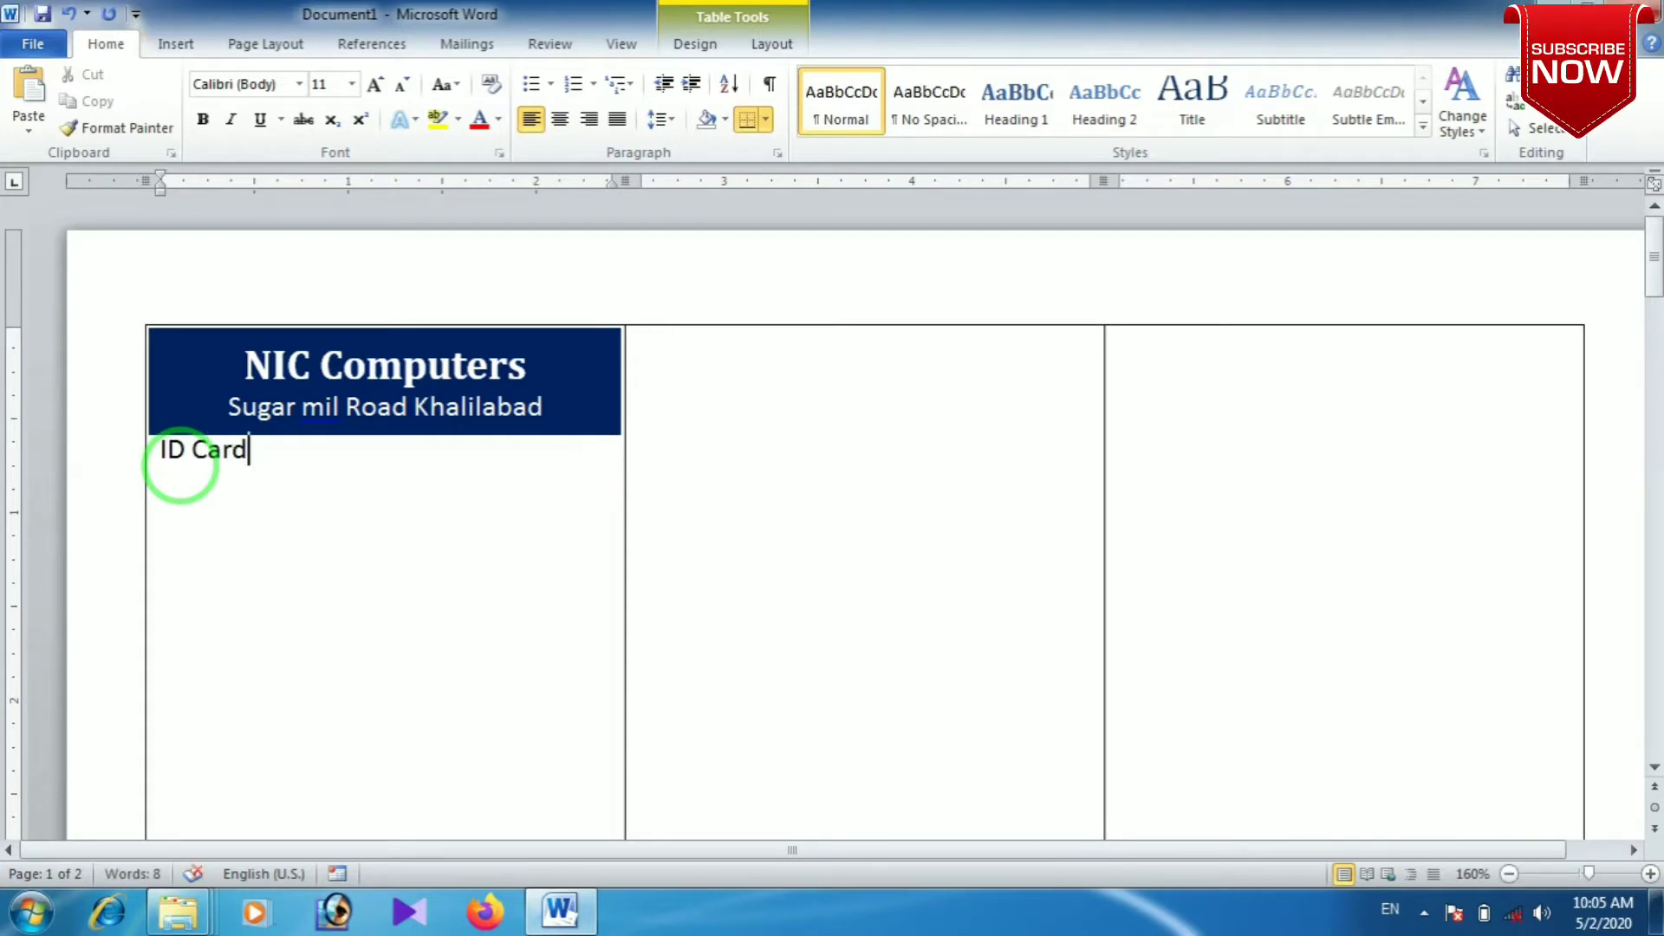
- Center the 'ID Card' heading in the first card and start a new line below it
key(ctrl+shift+Left)
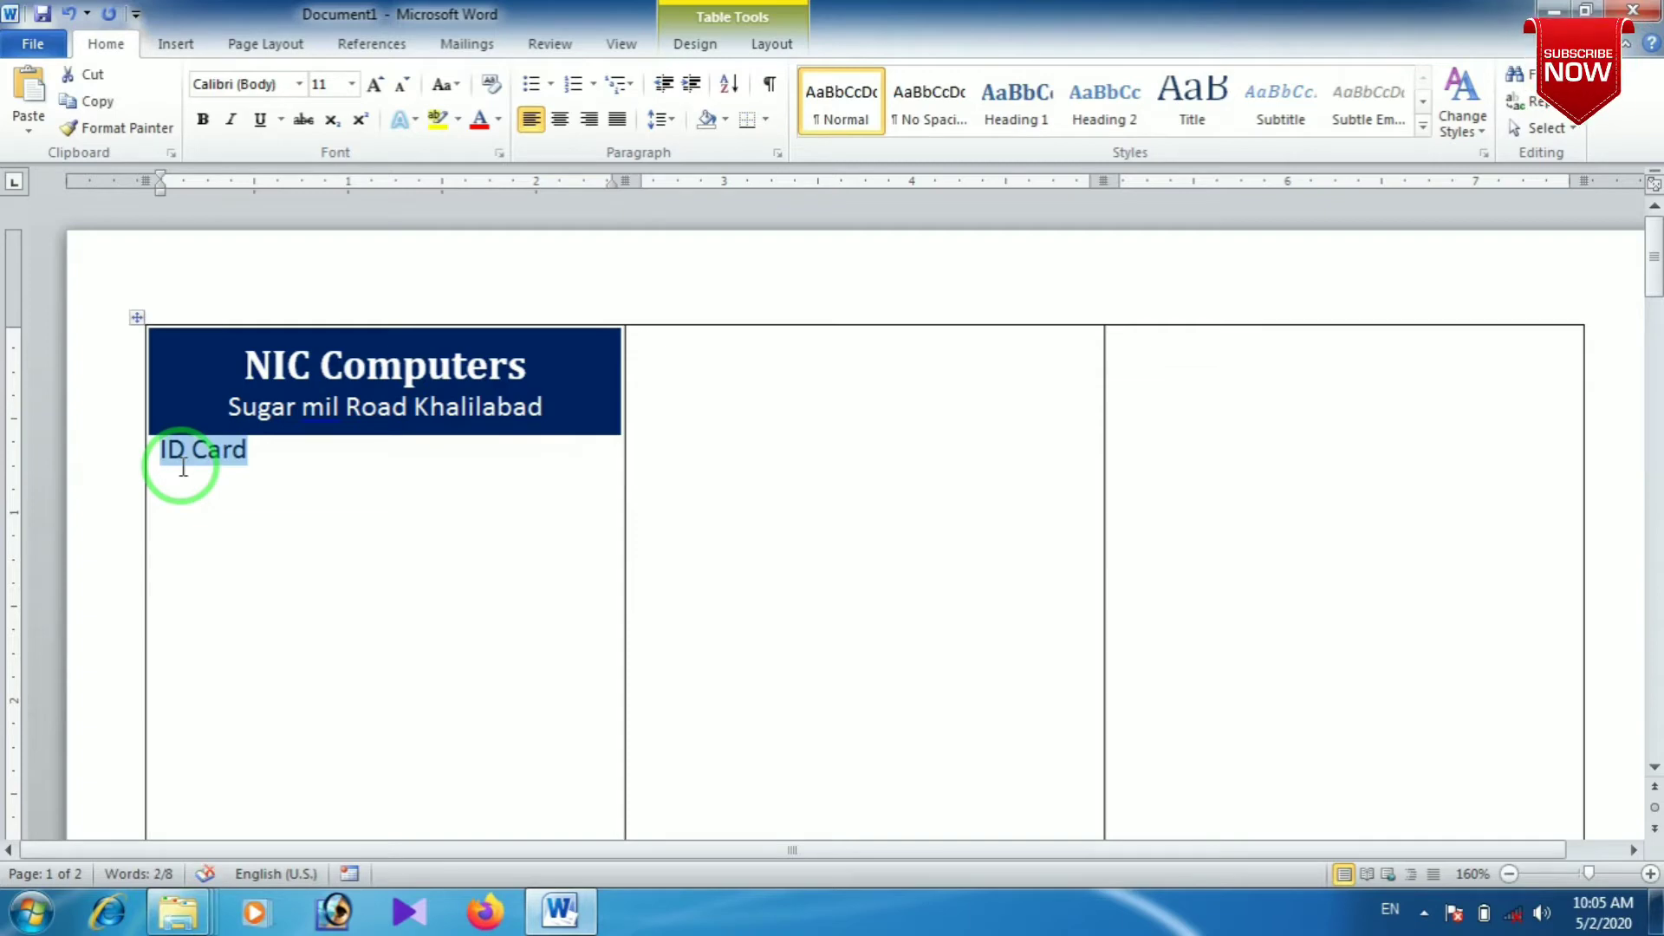
click(560, 121)
click(479, 466)
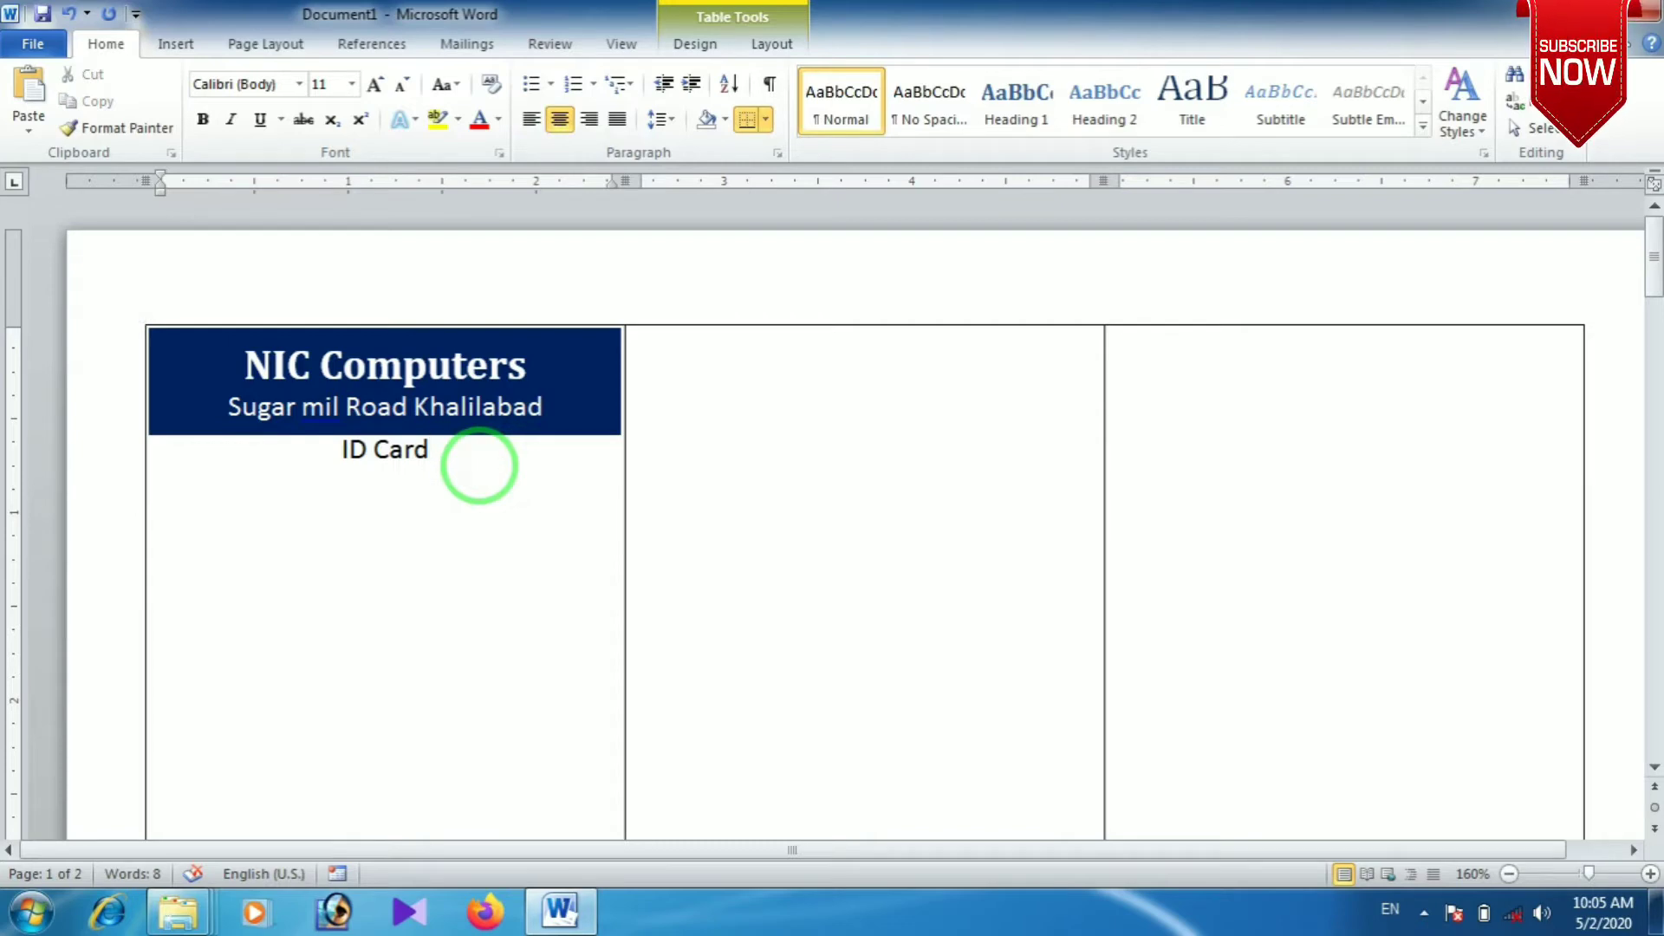
key(Return)
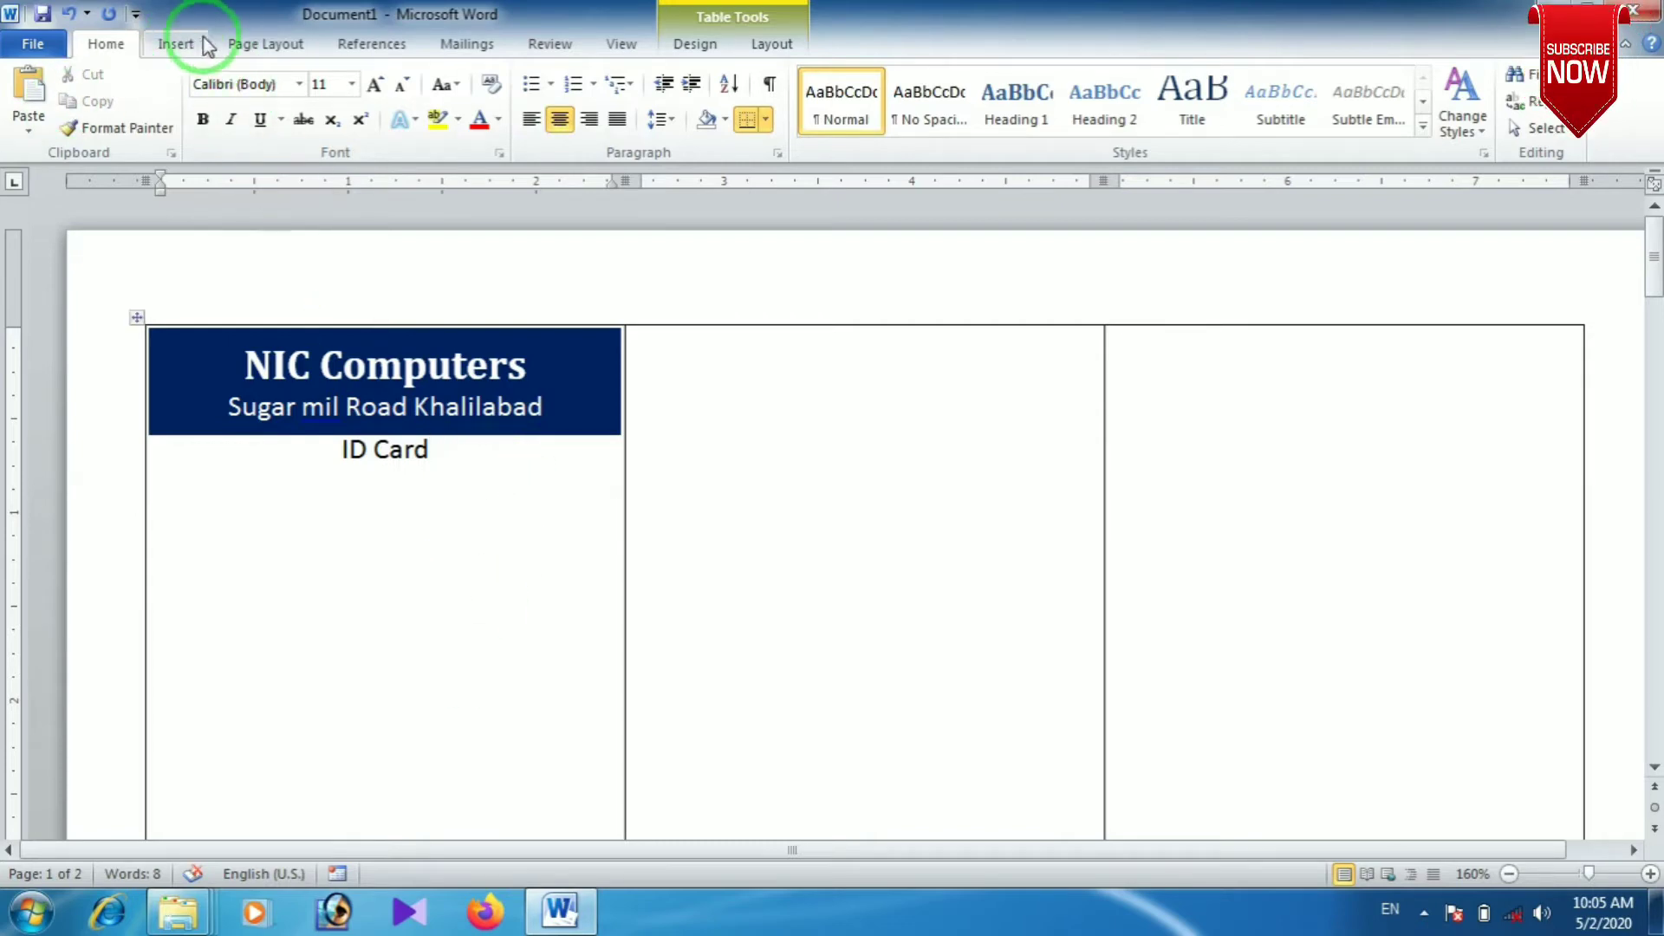
- Draw a blue rounded-rectangle photo box below the ID Card title in the first cell
click(175, 44)
click(355, 104)
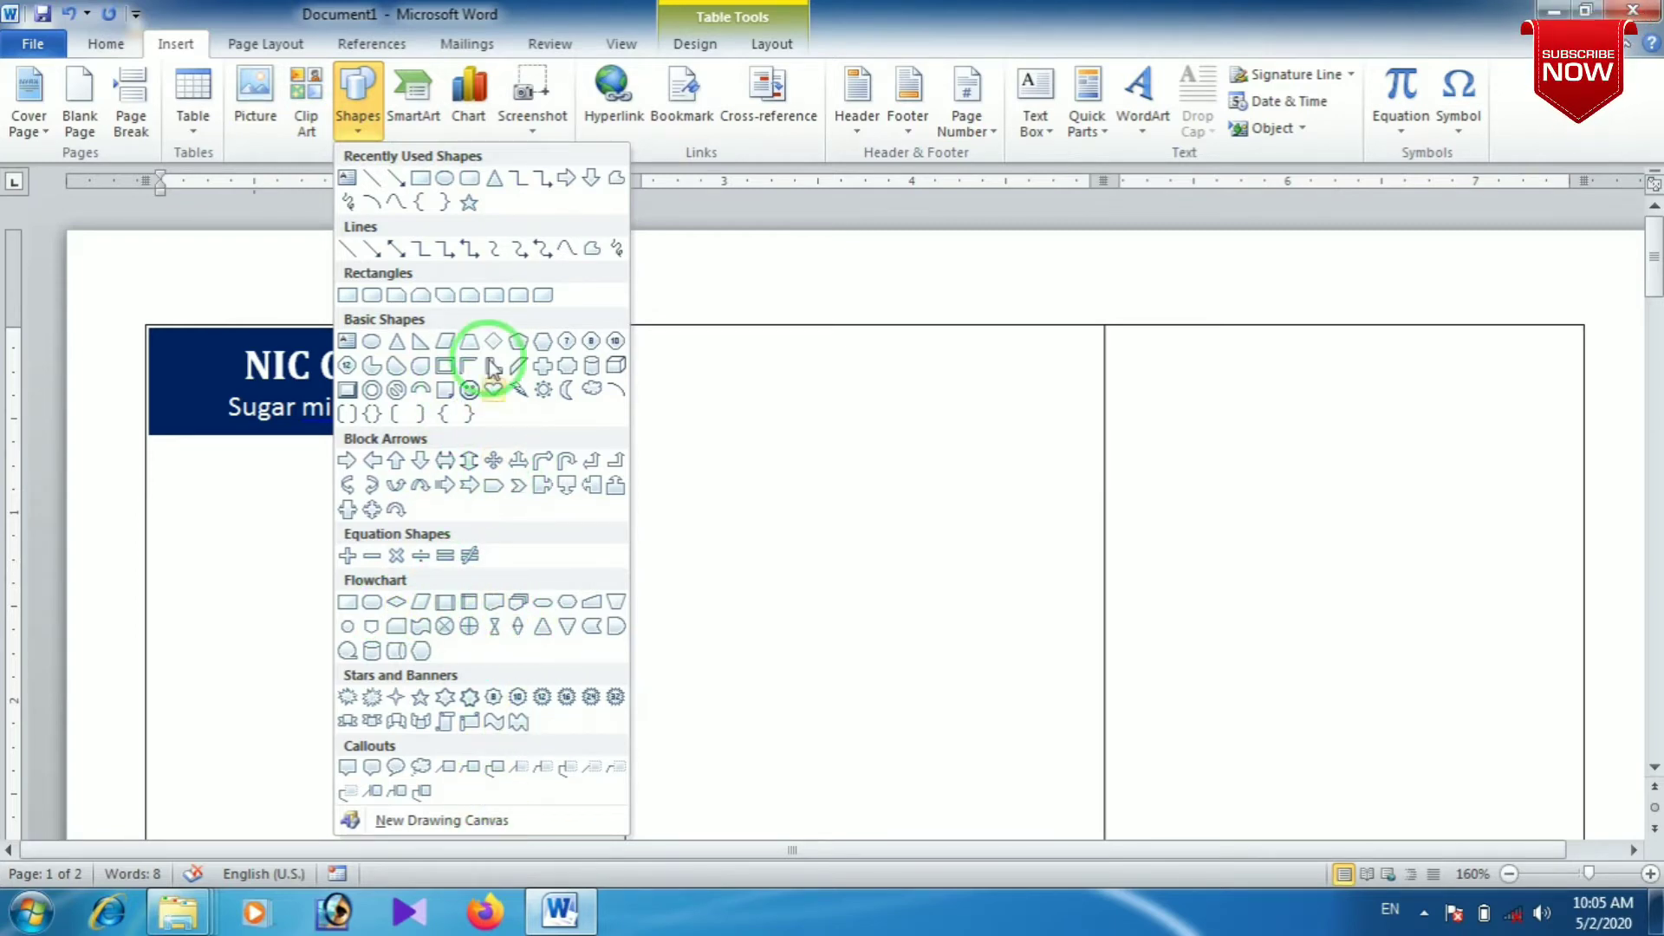
click(541, 293)
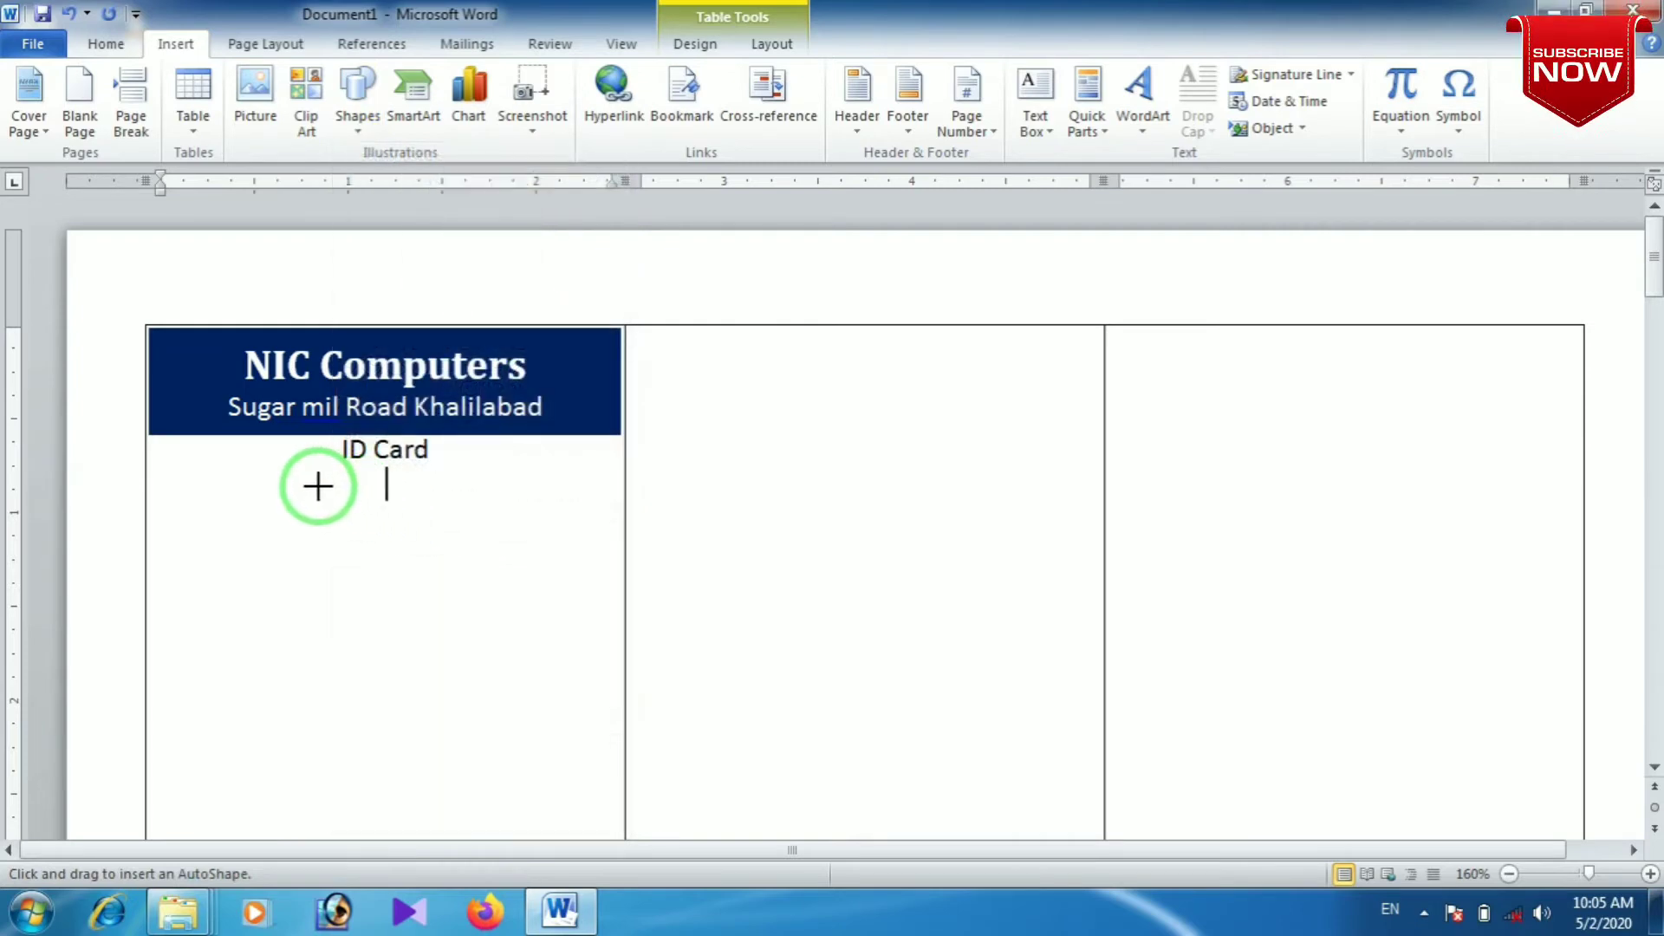
drag(318, 486, 474, 654)
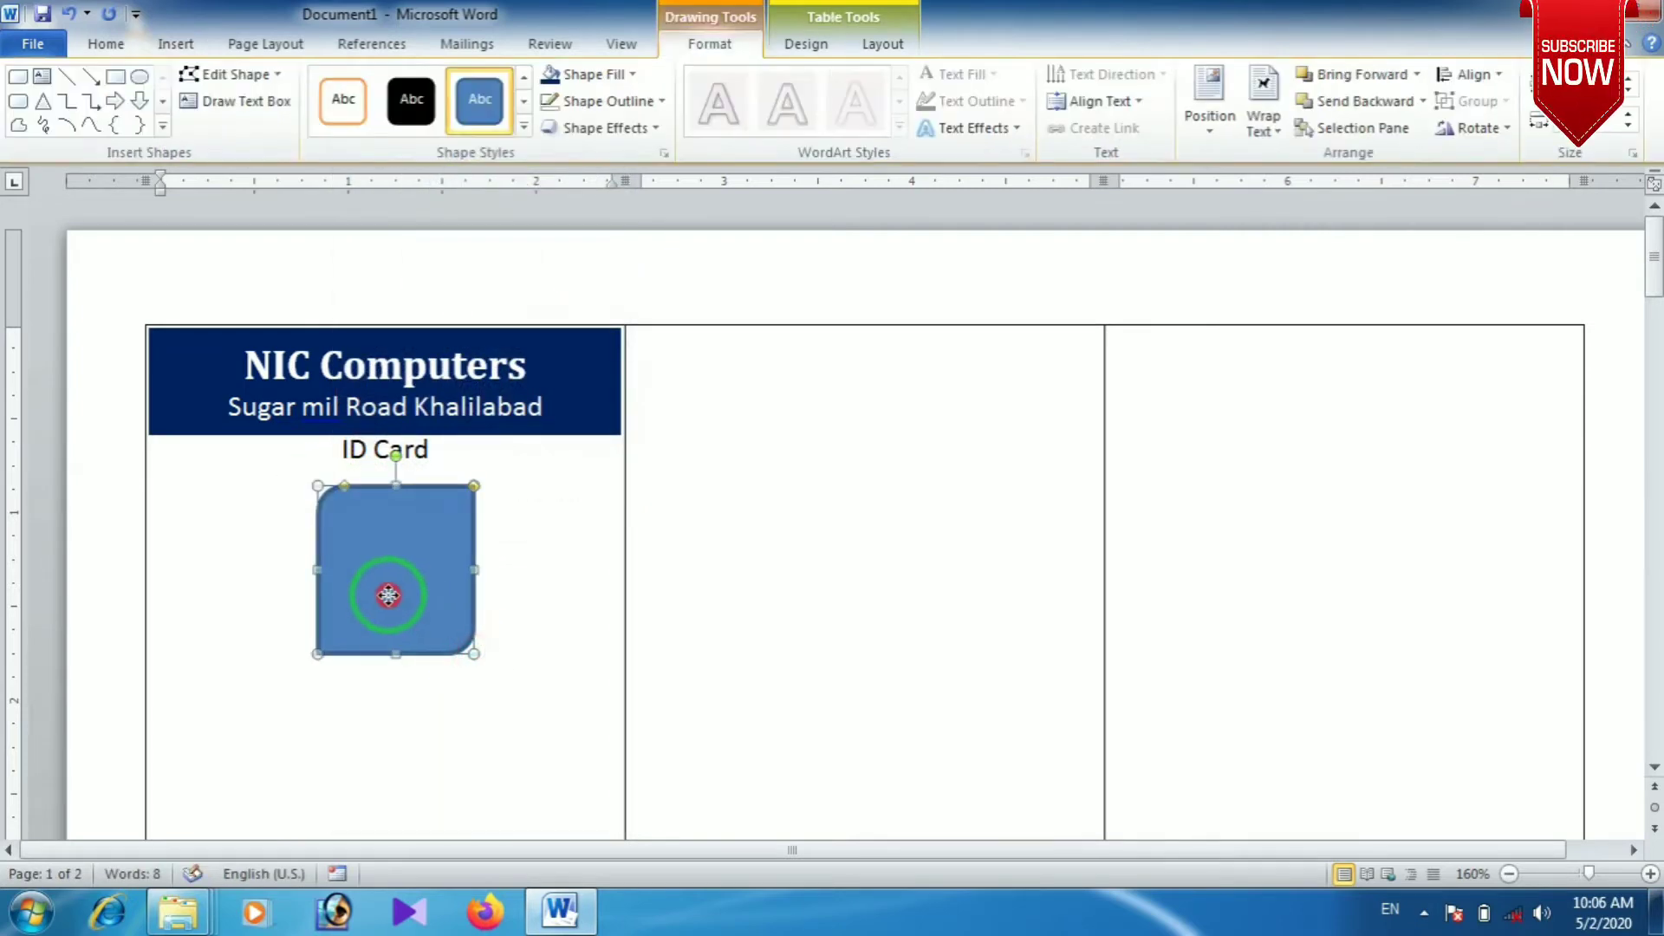
mouse_move(430, 613)
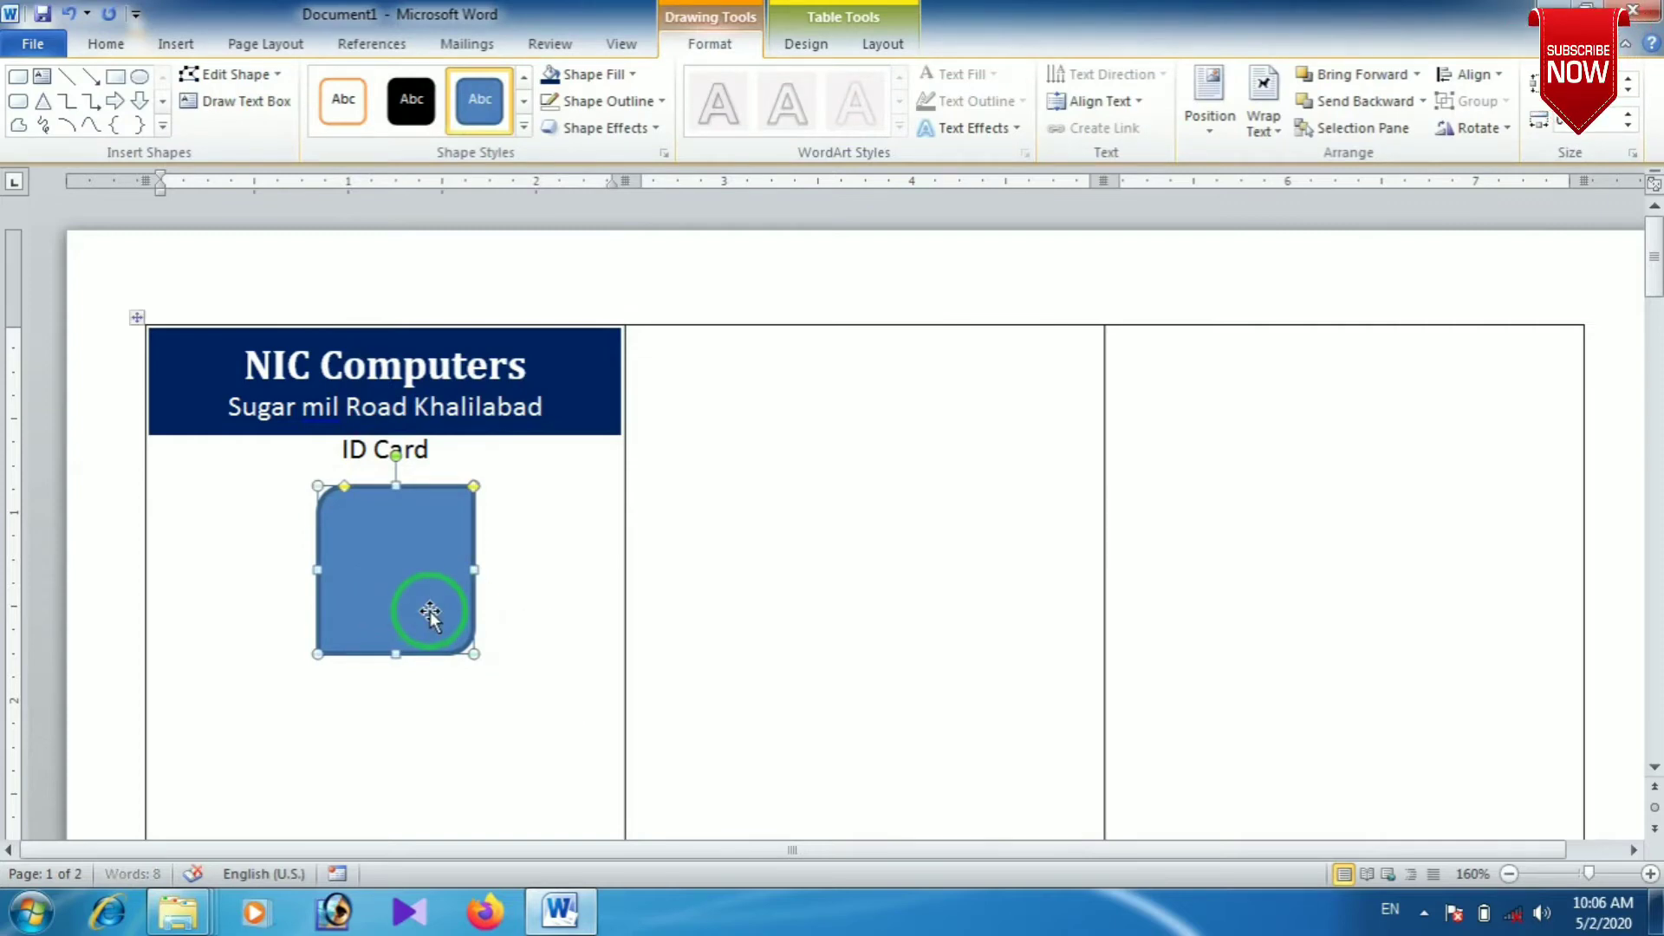
- Type Name., Address., Class. and Mob.No on separate lines beneath the photo box
click(521, 597)
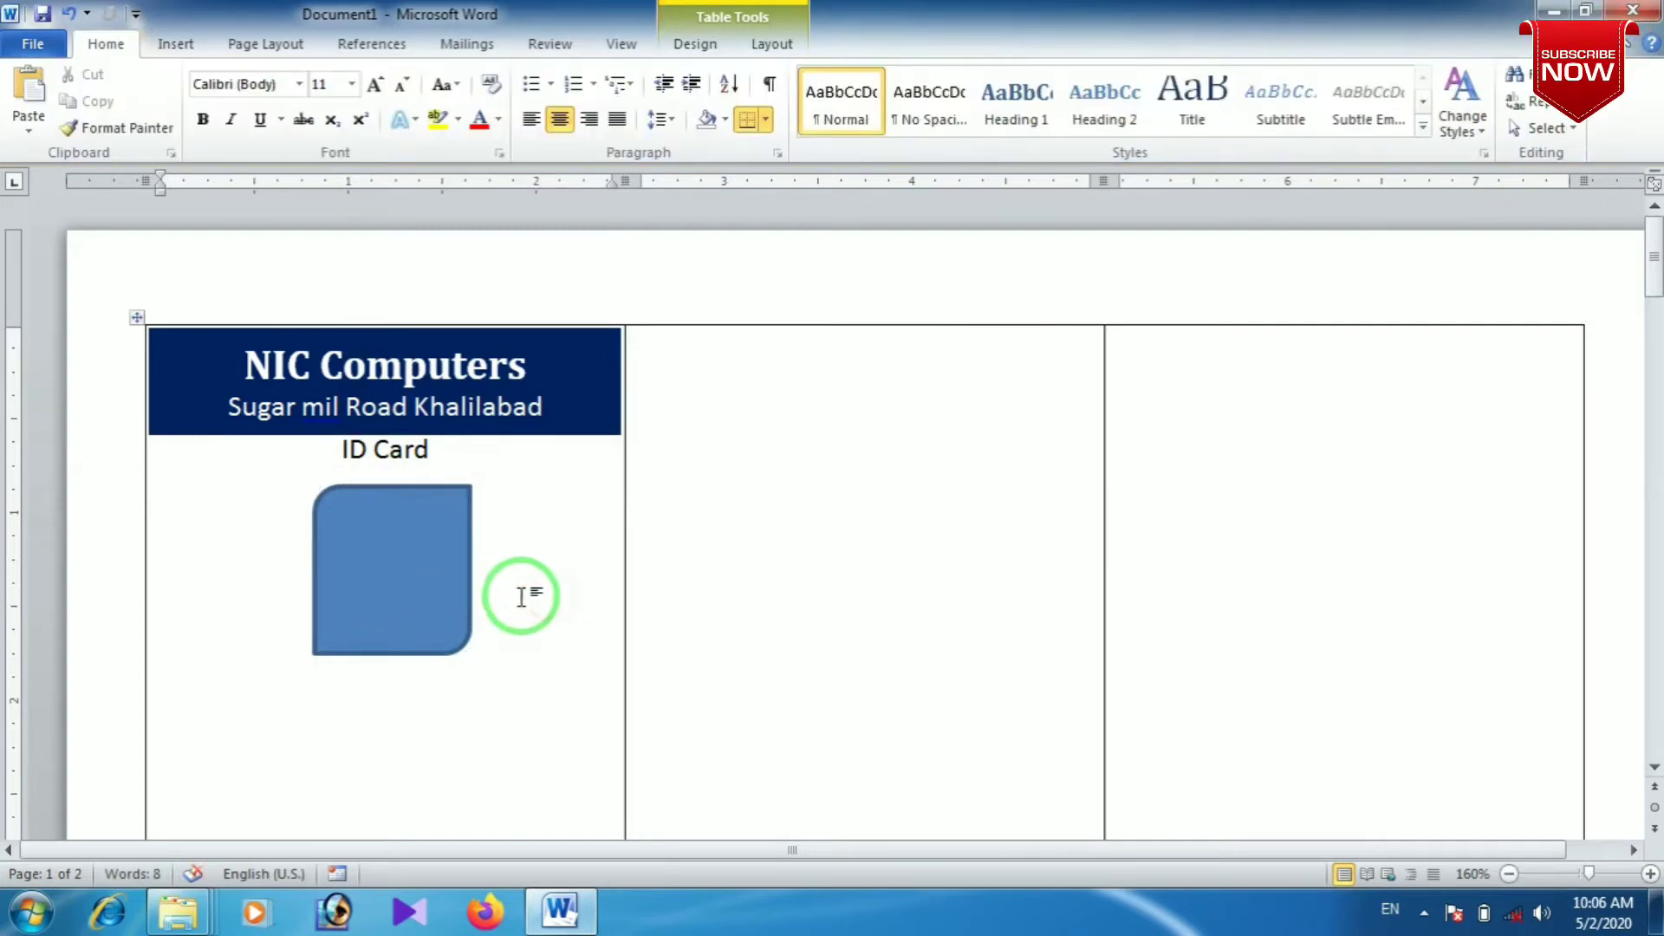
scroll(516, 596, down, 5)
scroll(513, 594, up, 3)
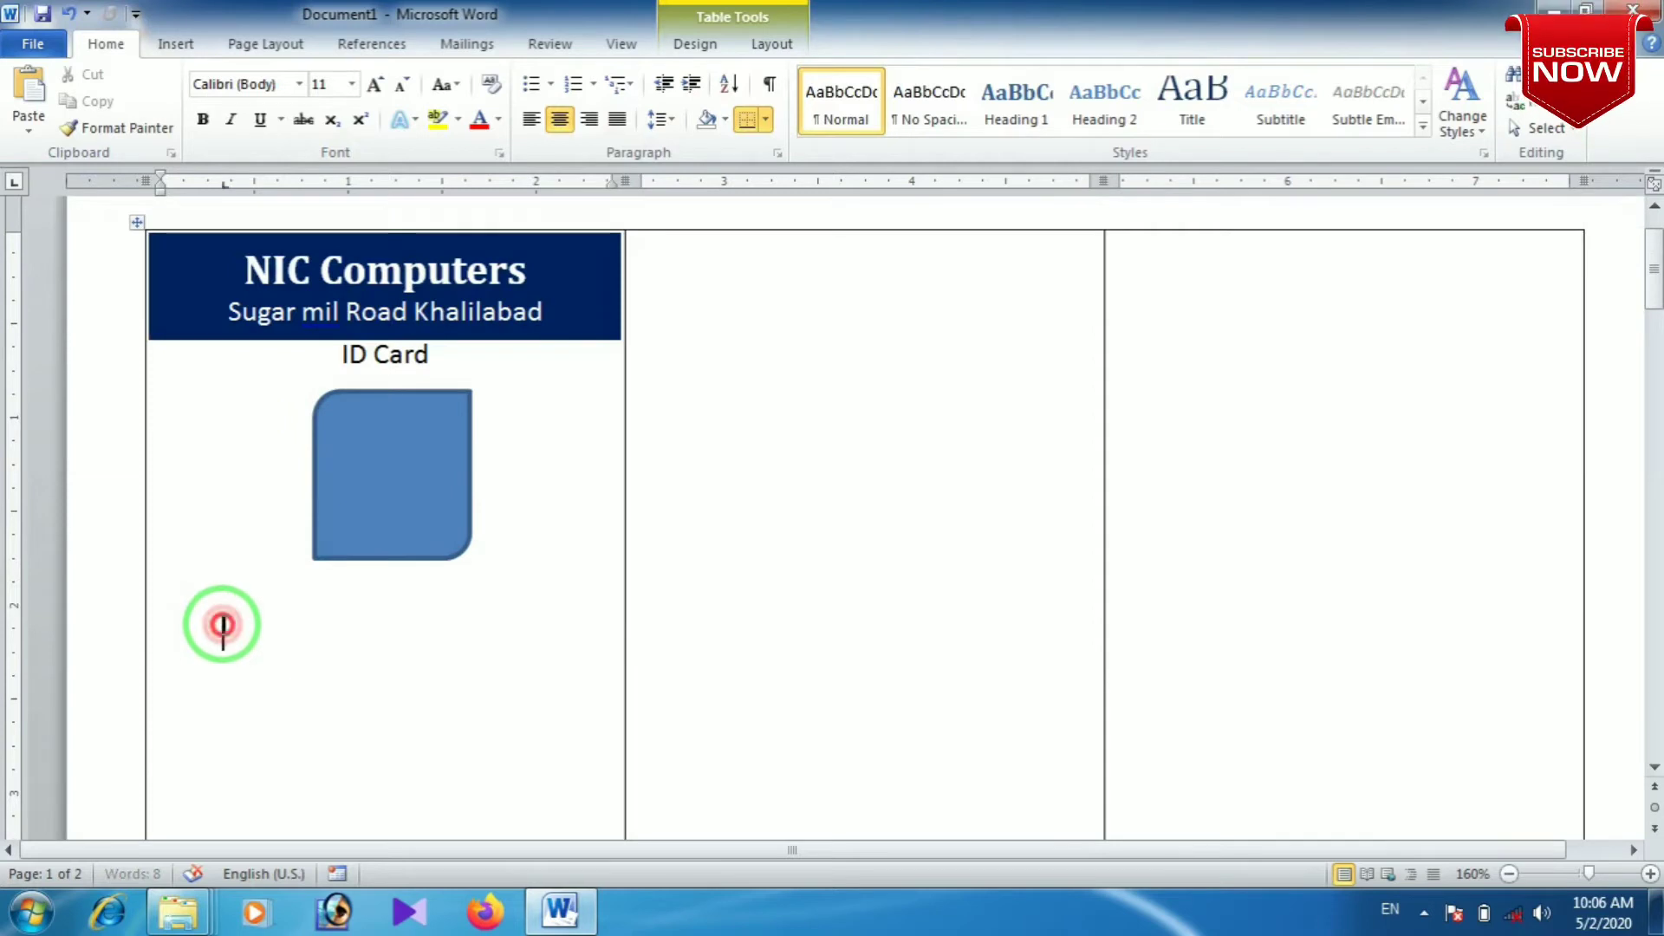
click(178, 573)
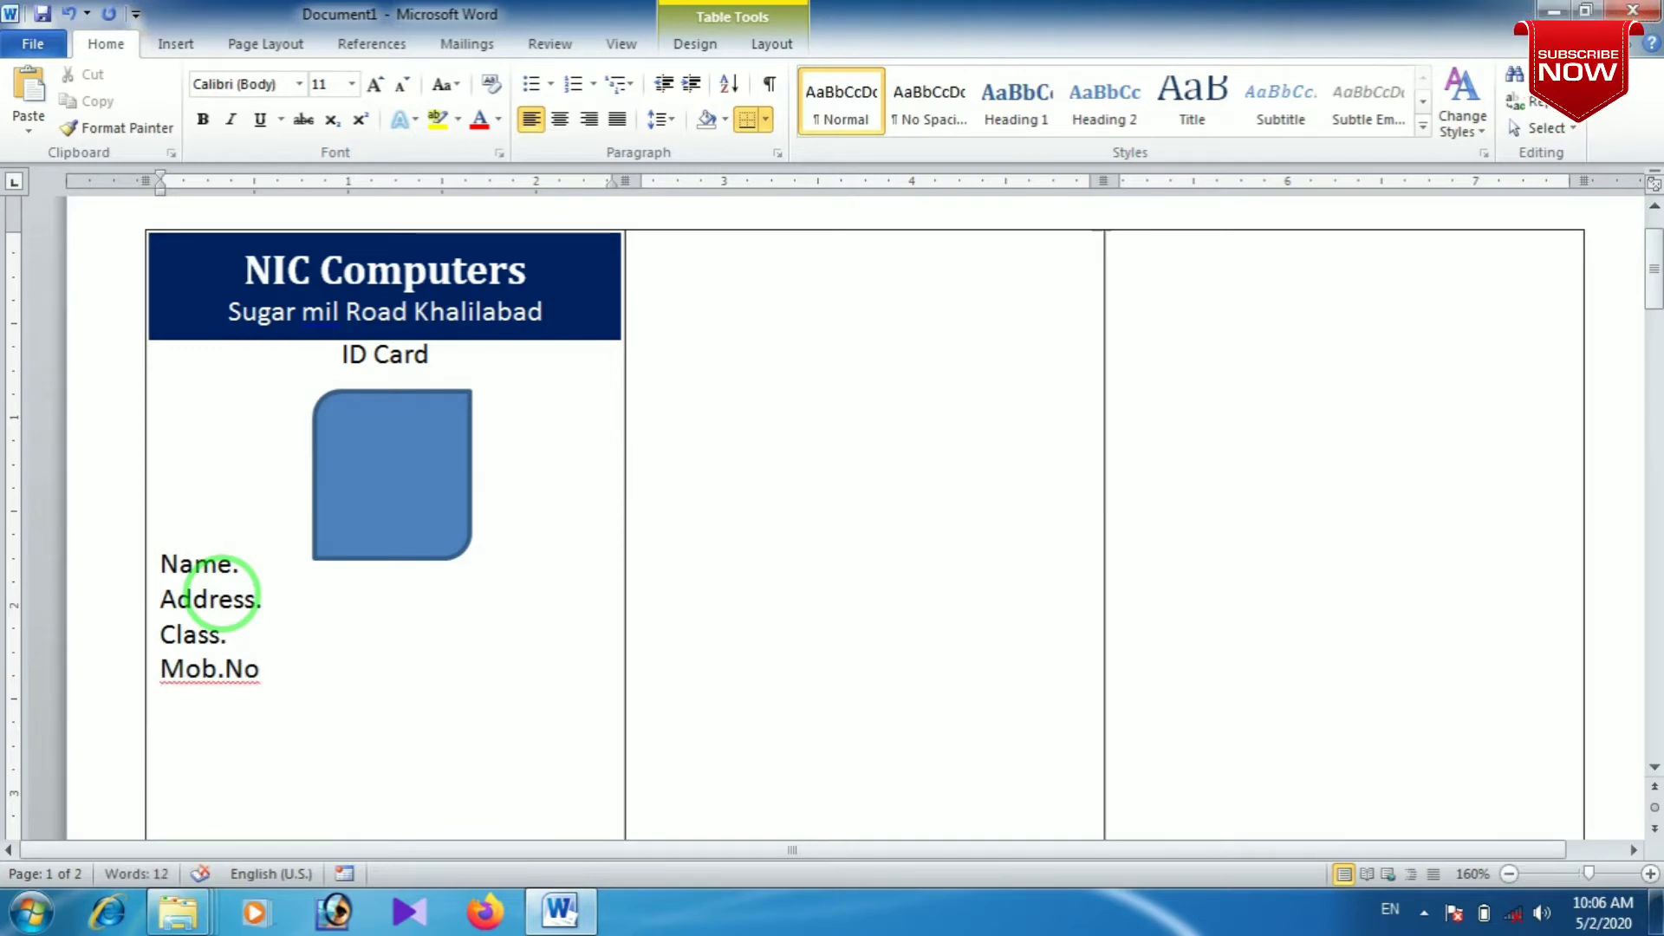
scroll(209, 801, down, 3)
scroll(286, 747, up, 3)
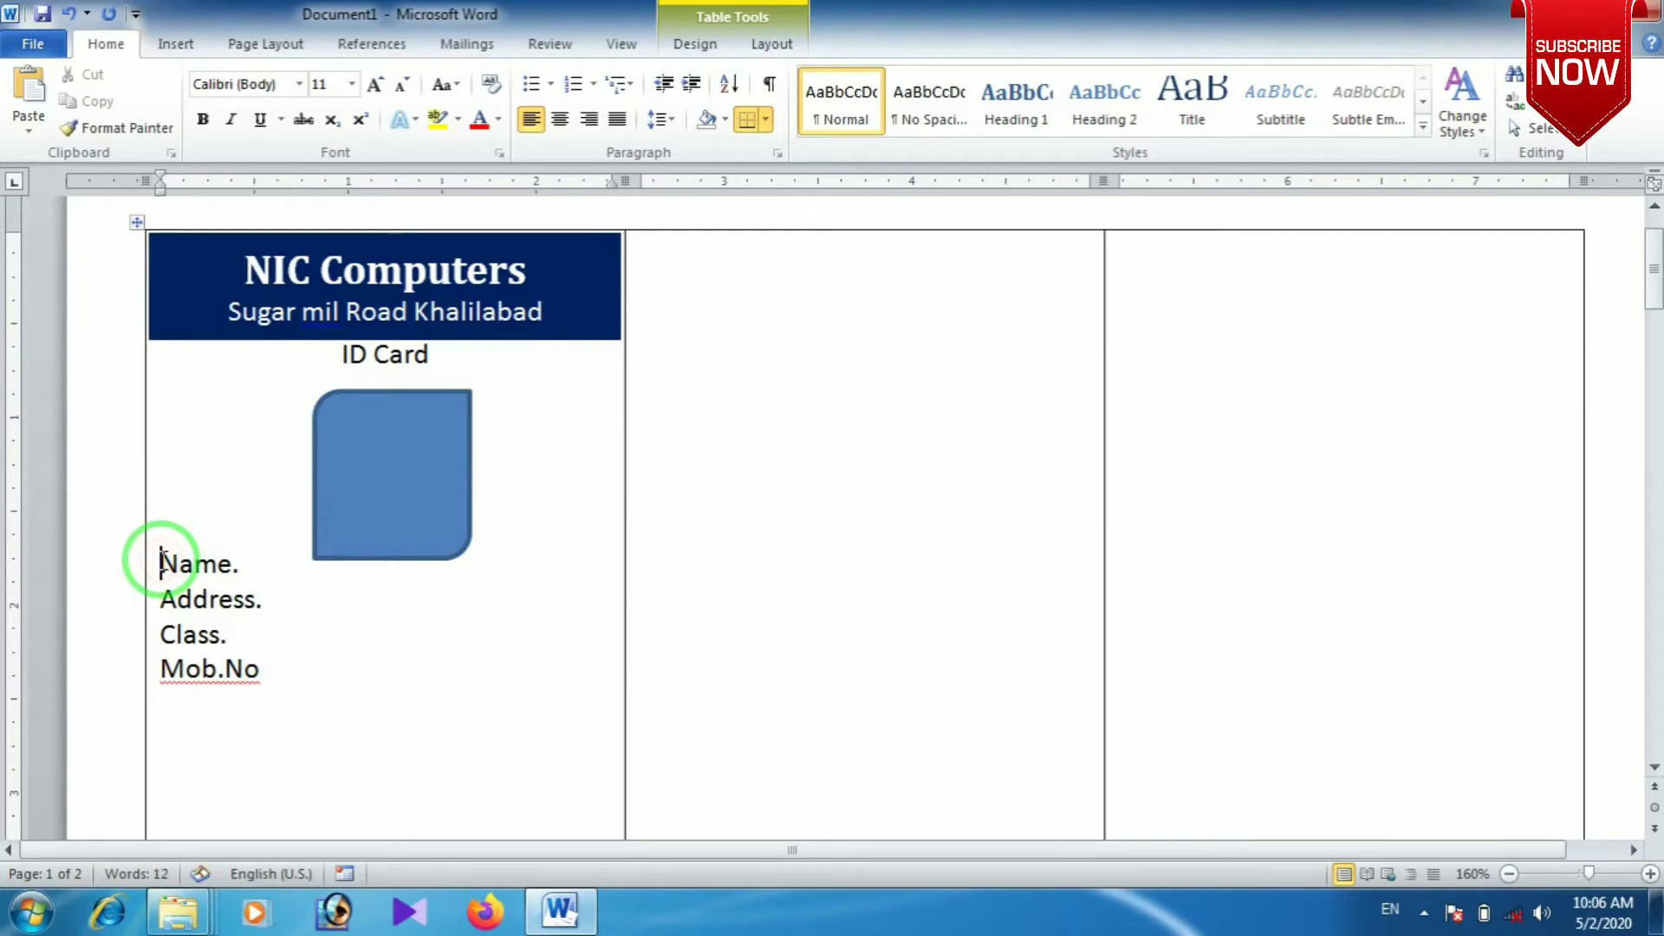
- Add a blank line above Name. and enlarge the rounded photo box toward the bottom-left
key(Return)
key(Return)
click(317, 520)
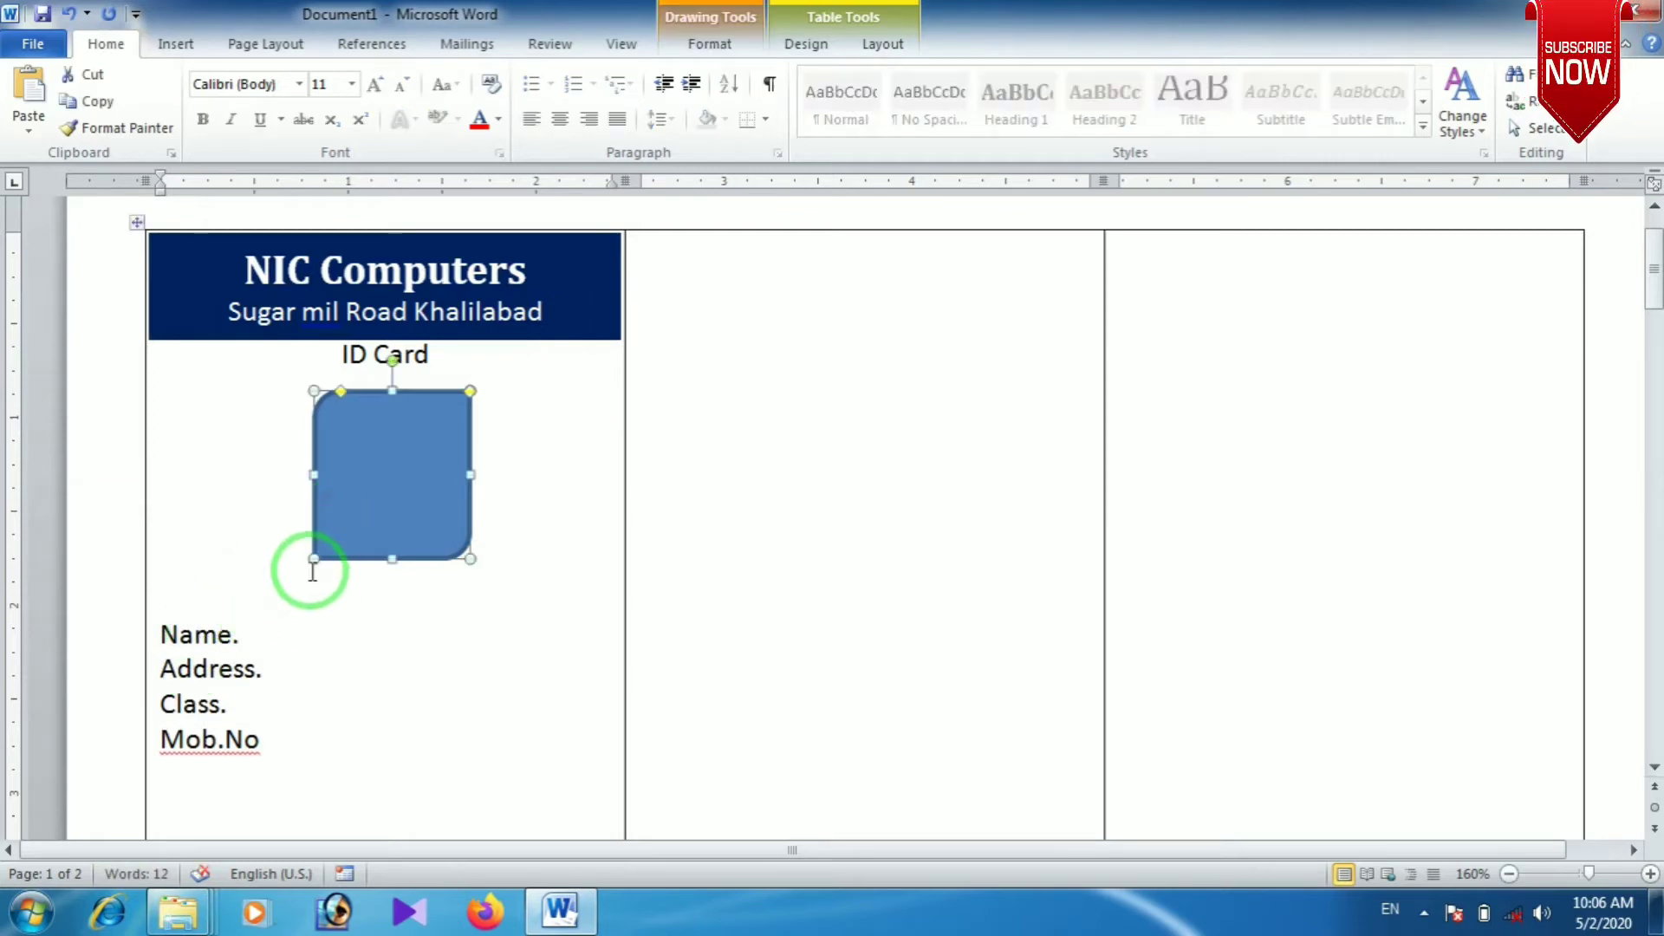
drag(312, 559, 277, 591)
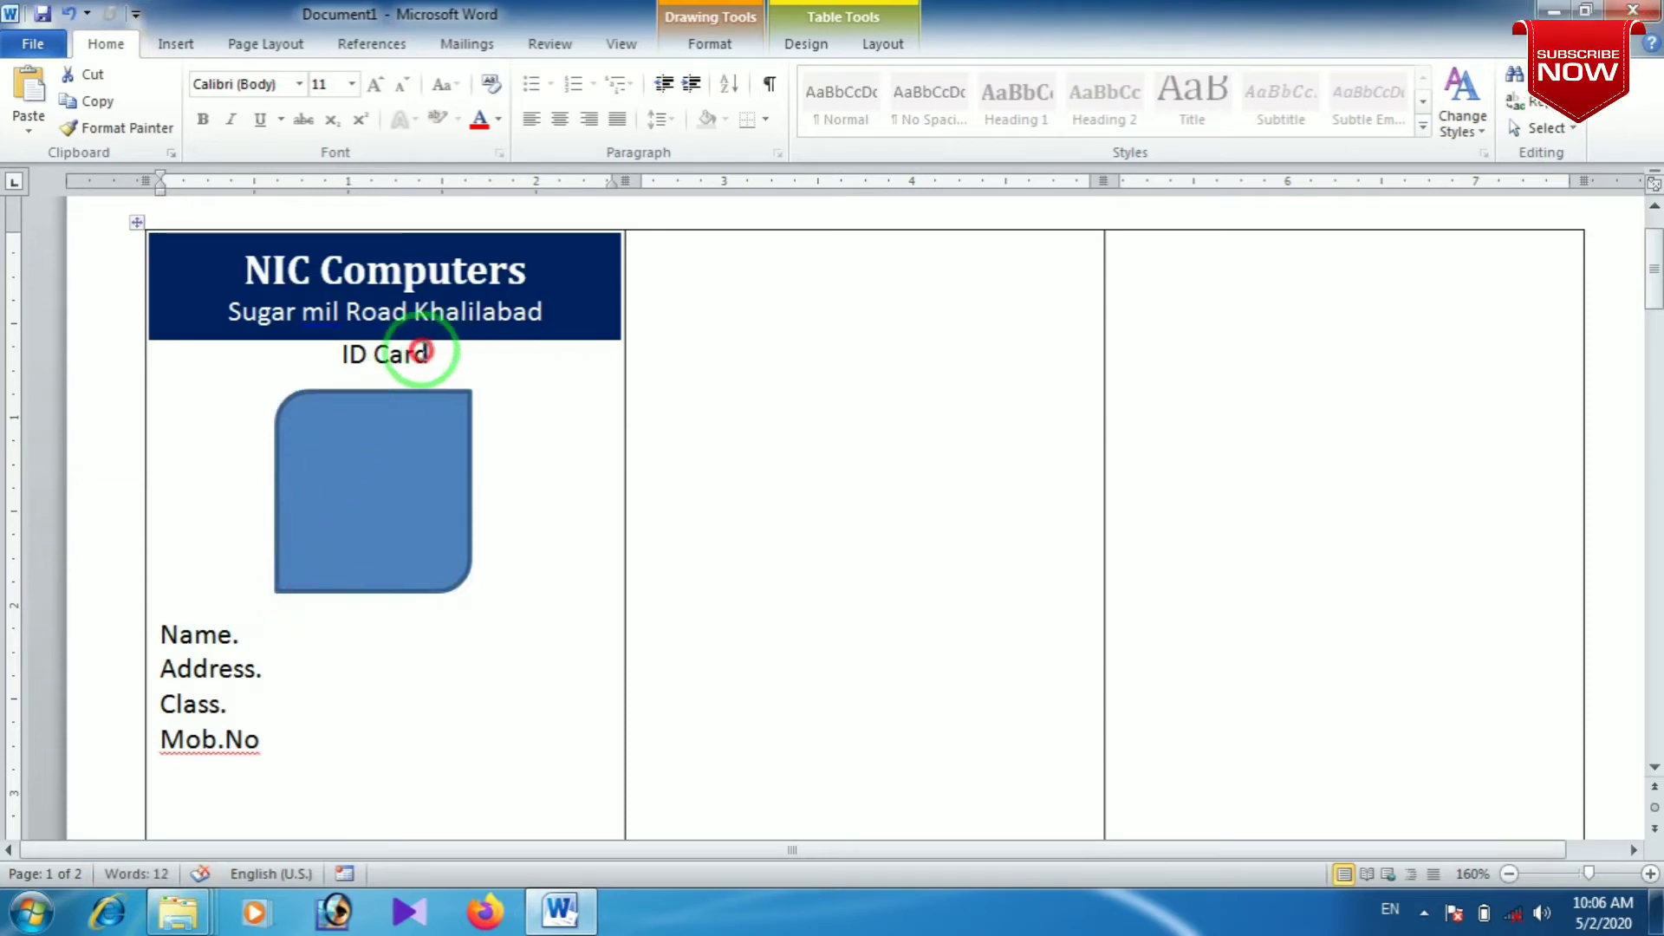
- Make the ID Card title bold, 16 pt and red
drag(443, 353, 312, 354)
click(202, 119)
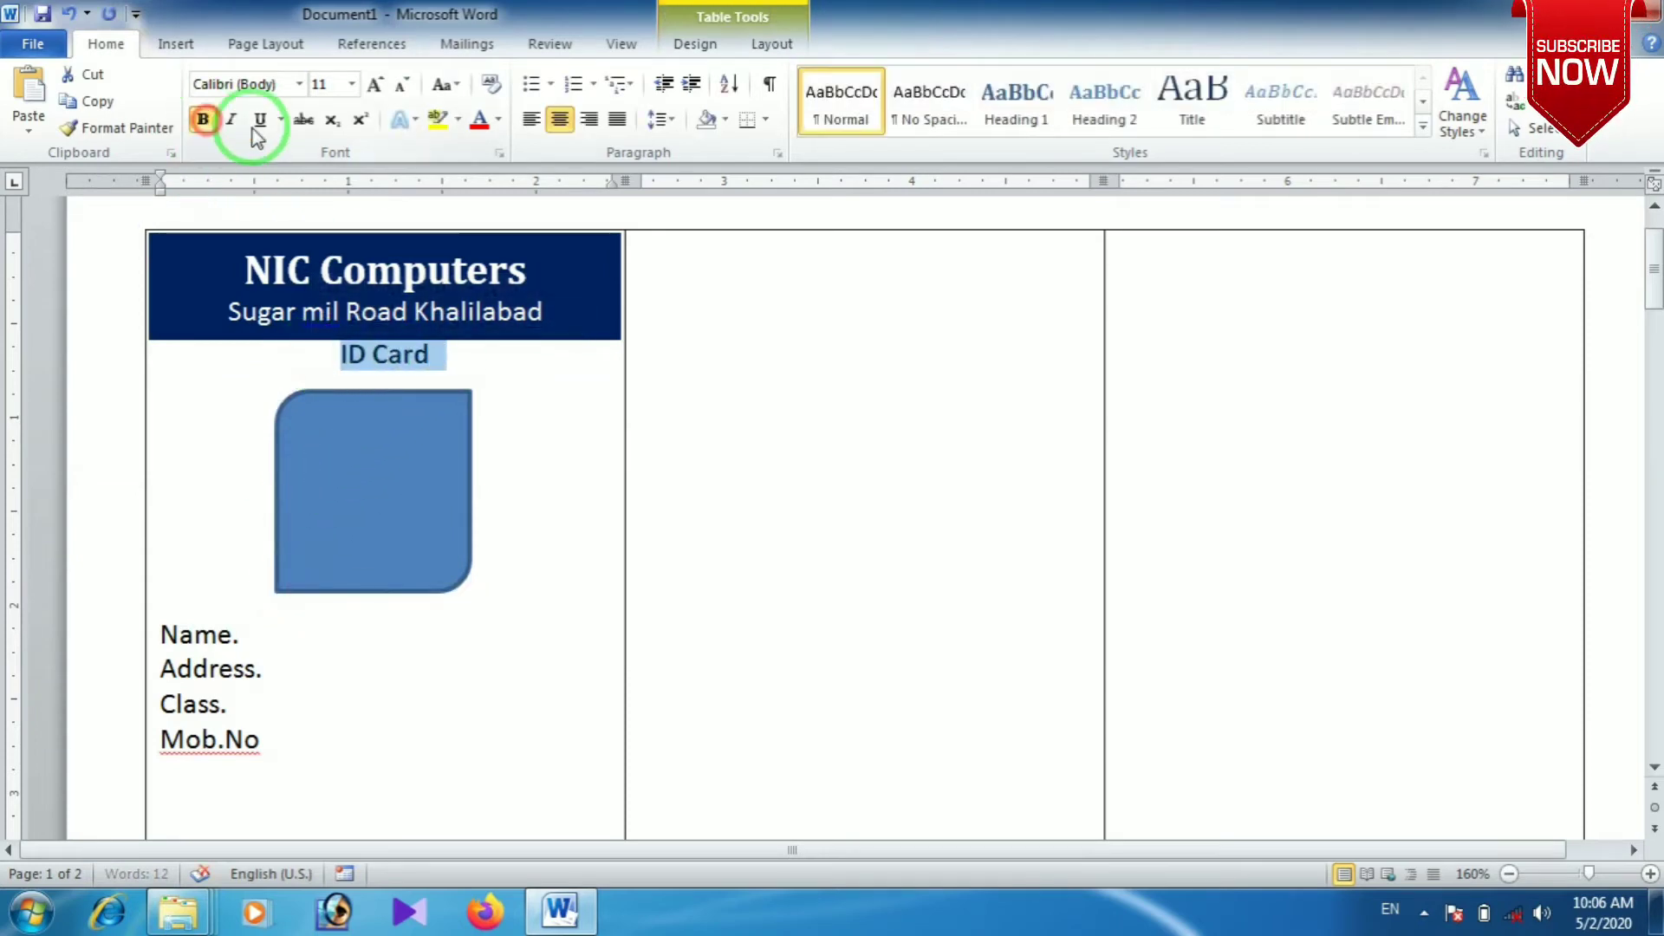
click(375, 84)
click(376, 84)
click(376, 84)
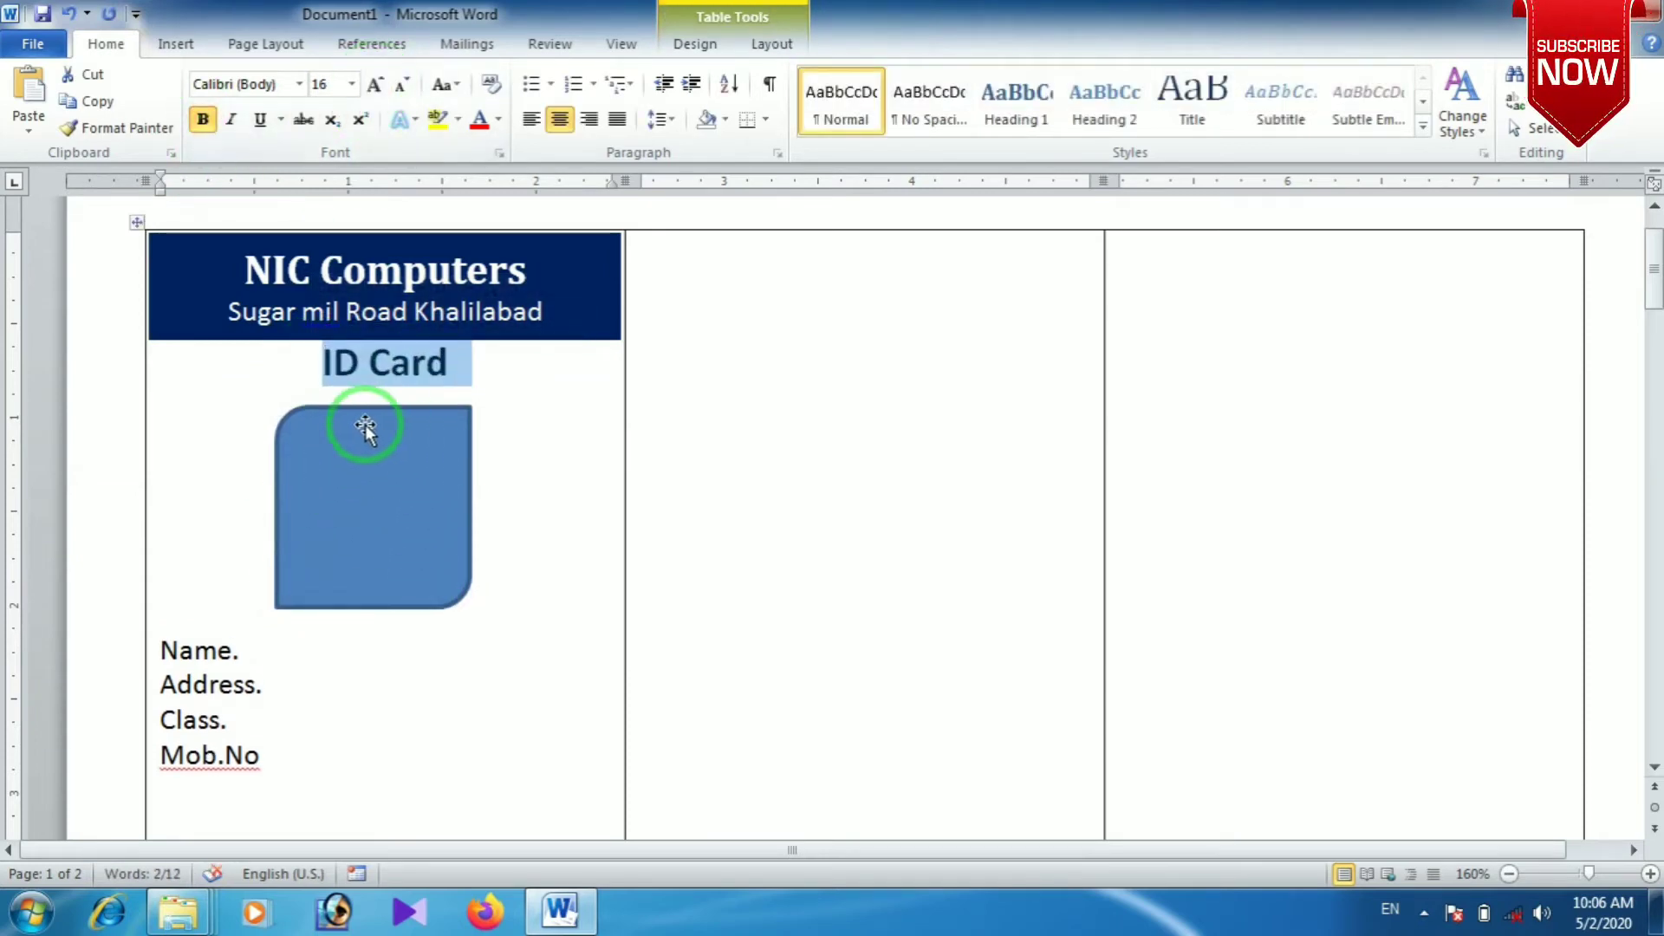
click(480, 118)
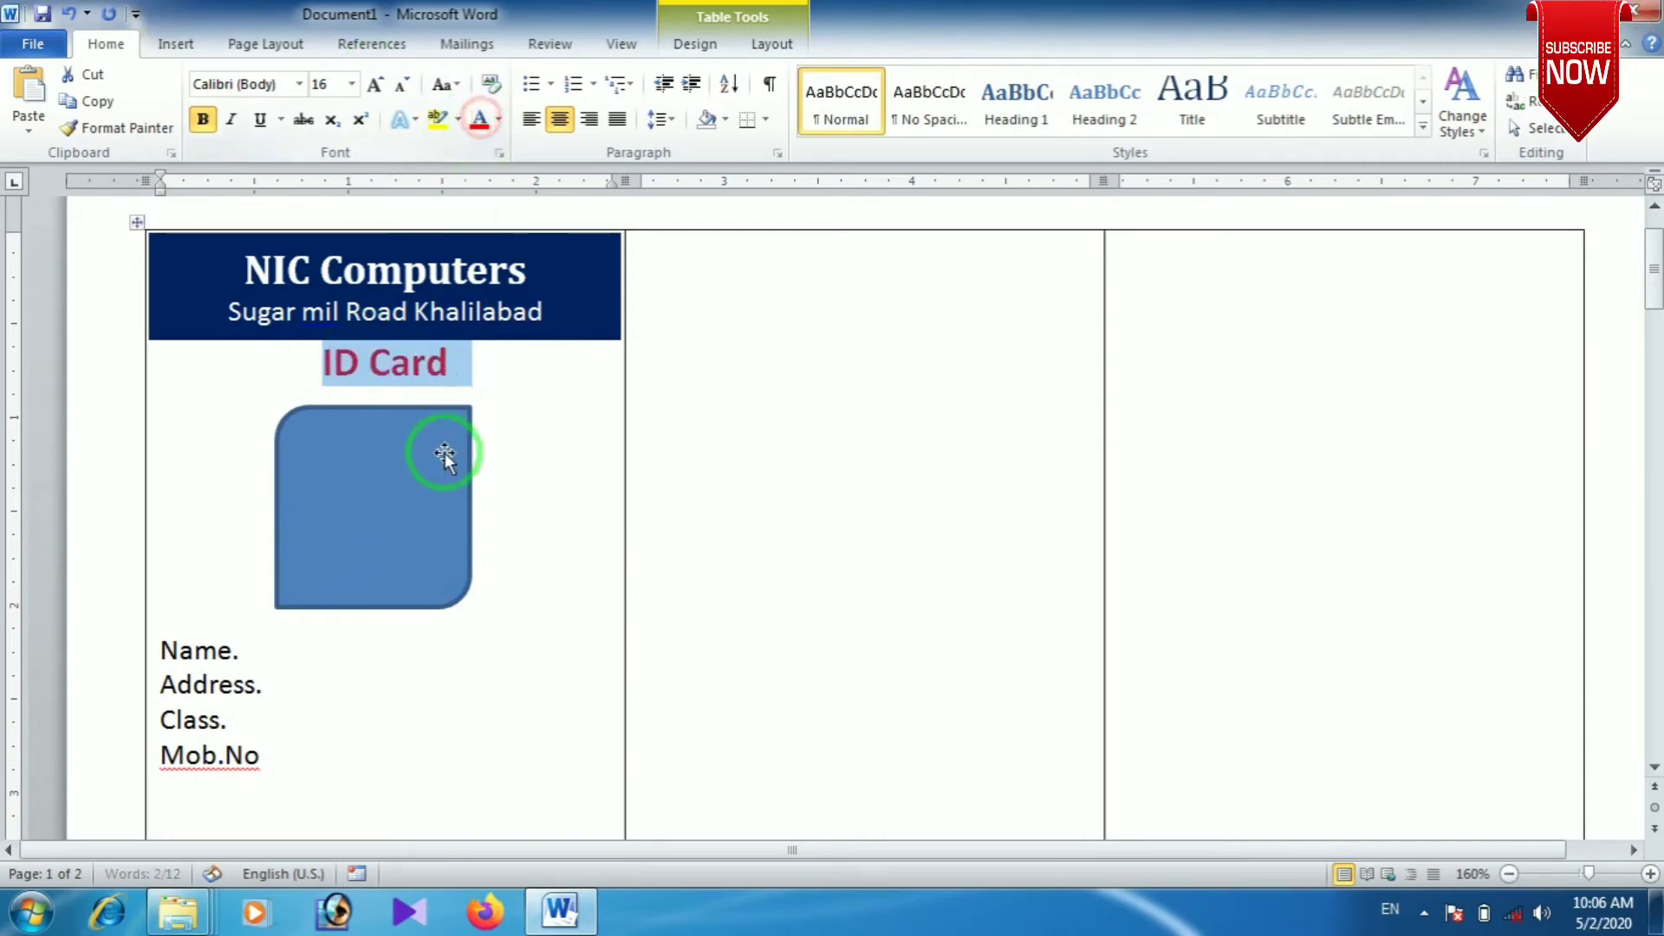
- Nudge the photo box slightly into position within the card
click(438, 469)
drag(390, 520, 401, 512)
click(464, 680)
- Draw a rectangle bar across the card below Mob.No and fill it dark navy
scroll(465, 679, down, 3)
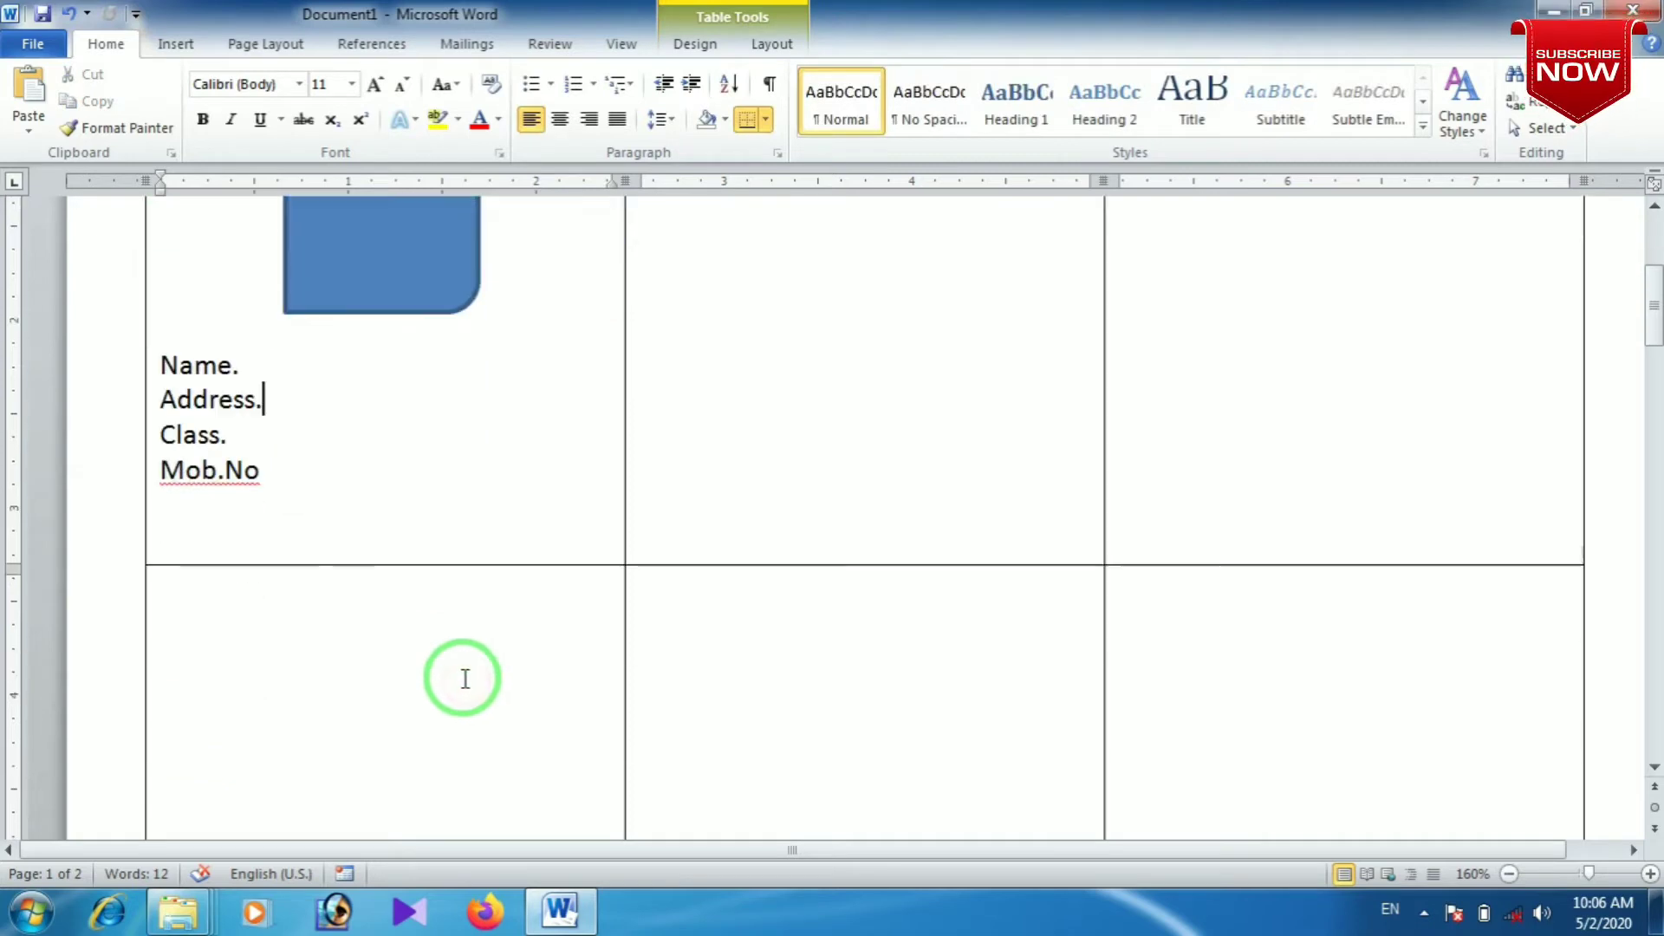
click(174, 39)
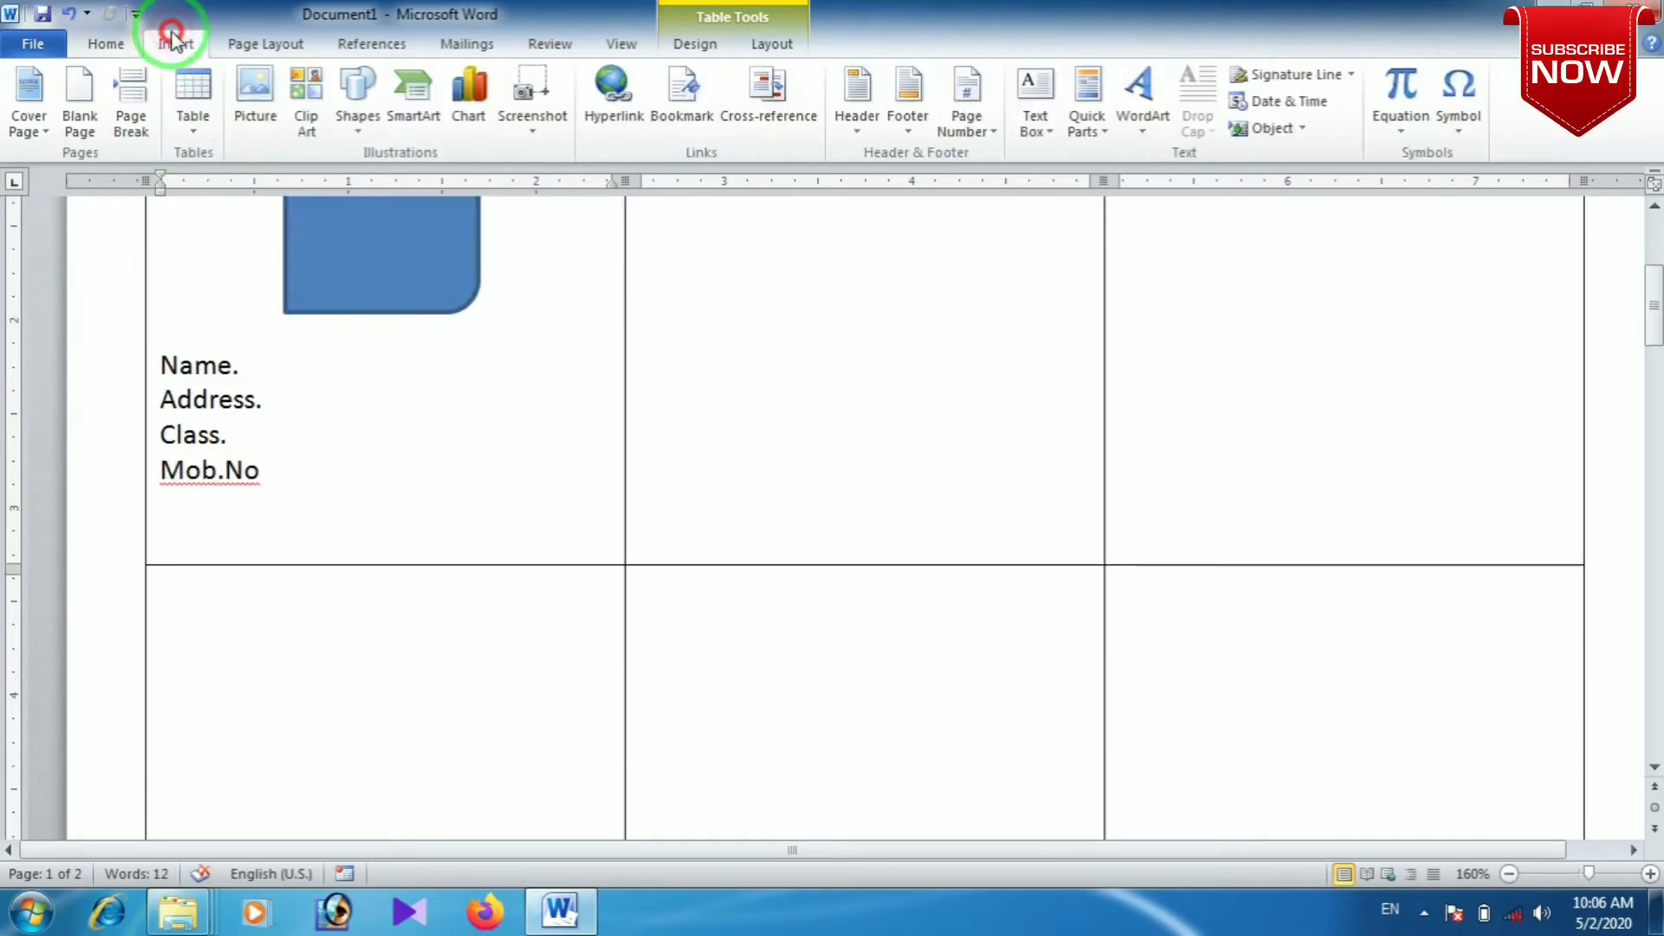
scroll(390, 260, up, 4)
click(357, 100)
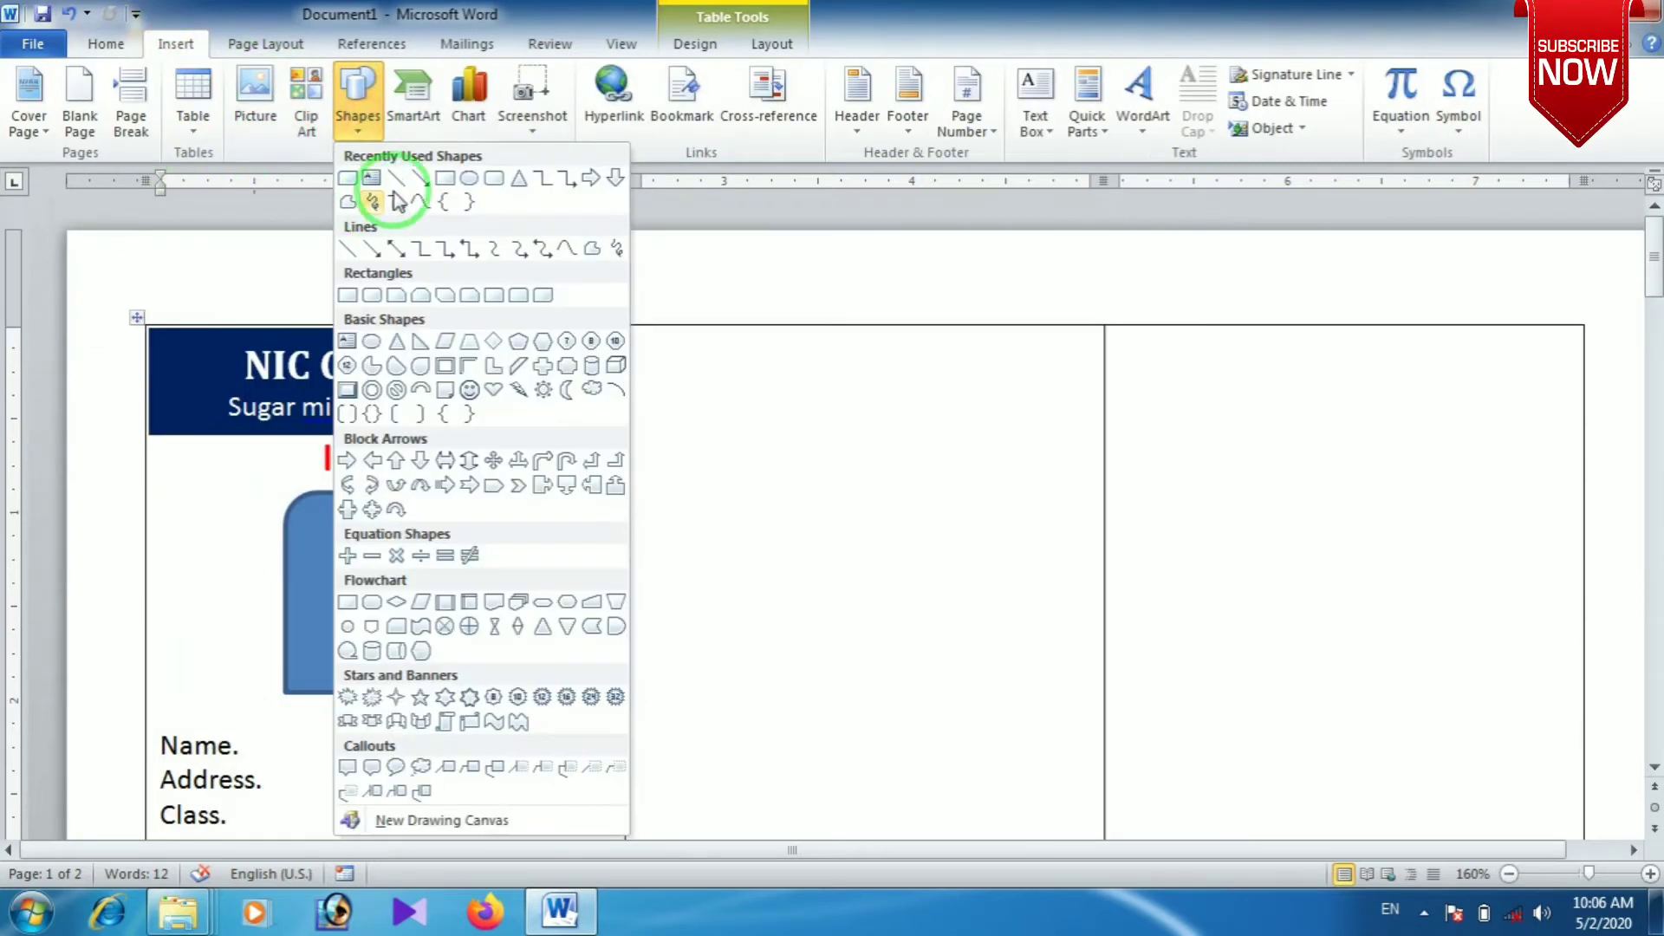
click(444, 178)
scroll(201, 655, down, 3)
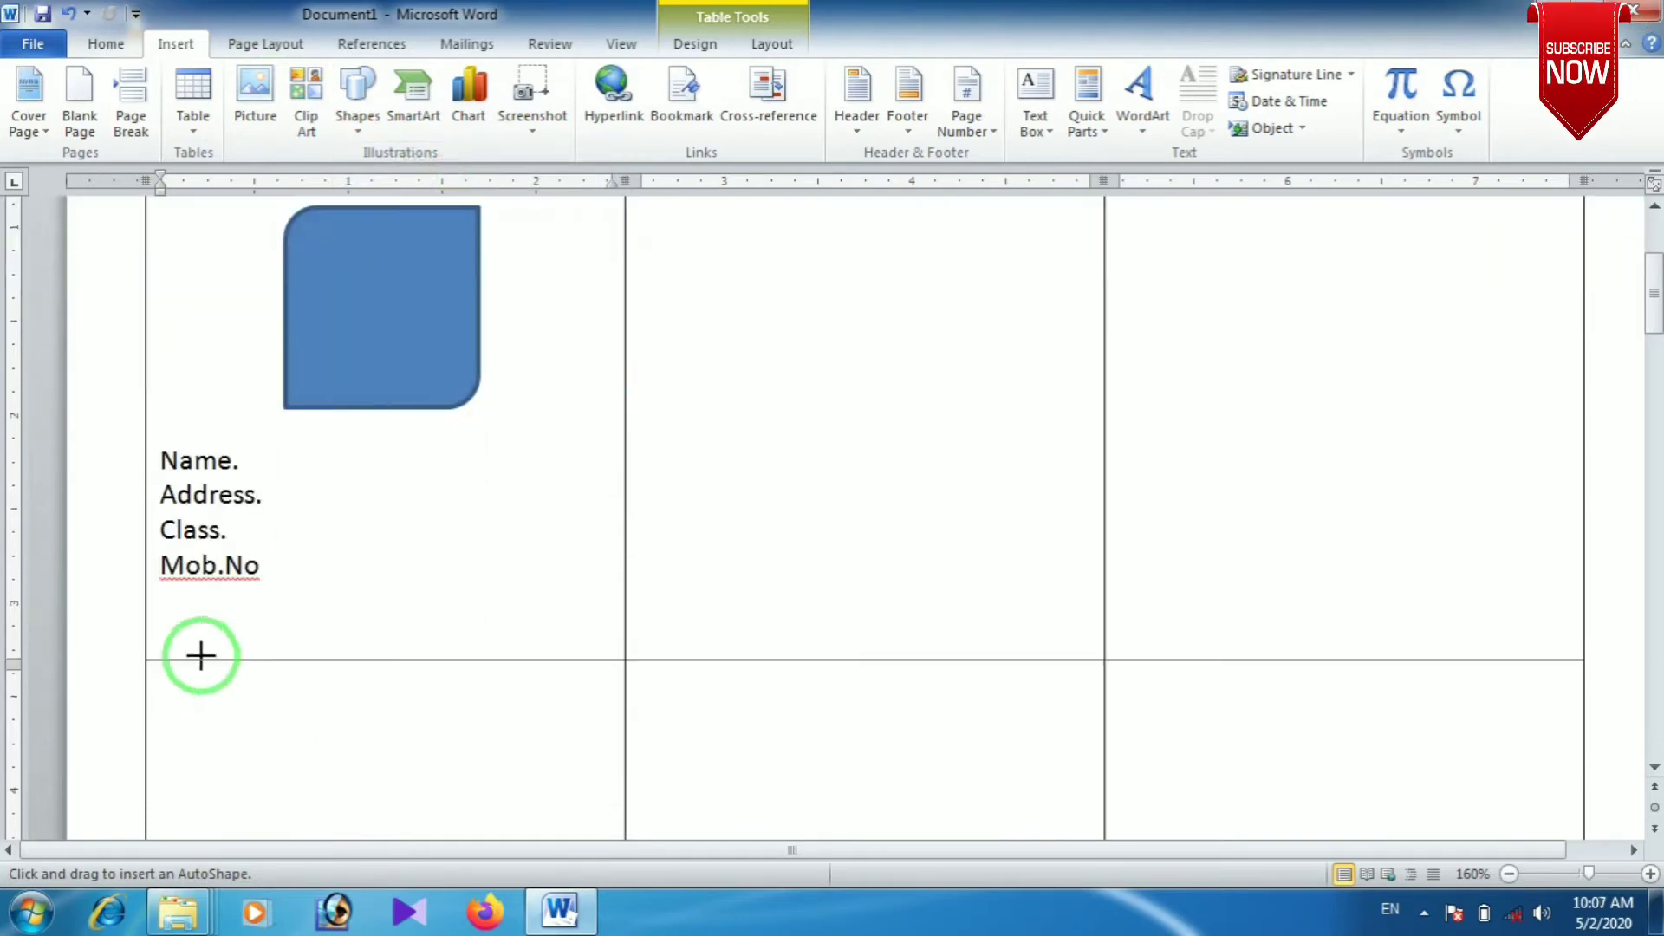
drag(146, 606, 621, 656)
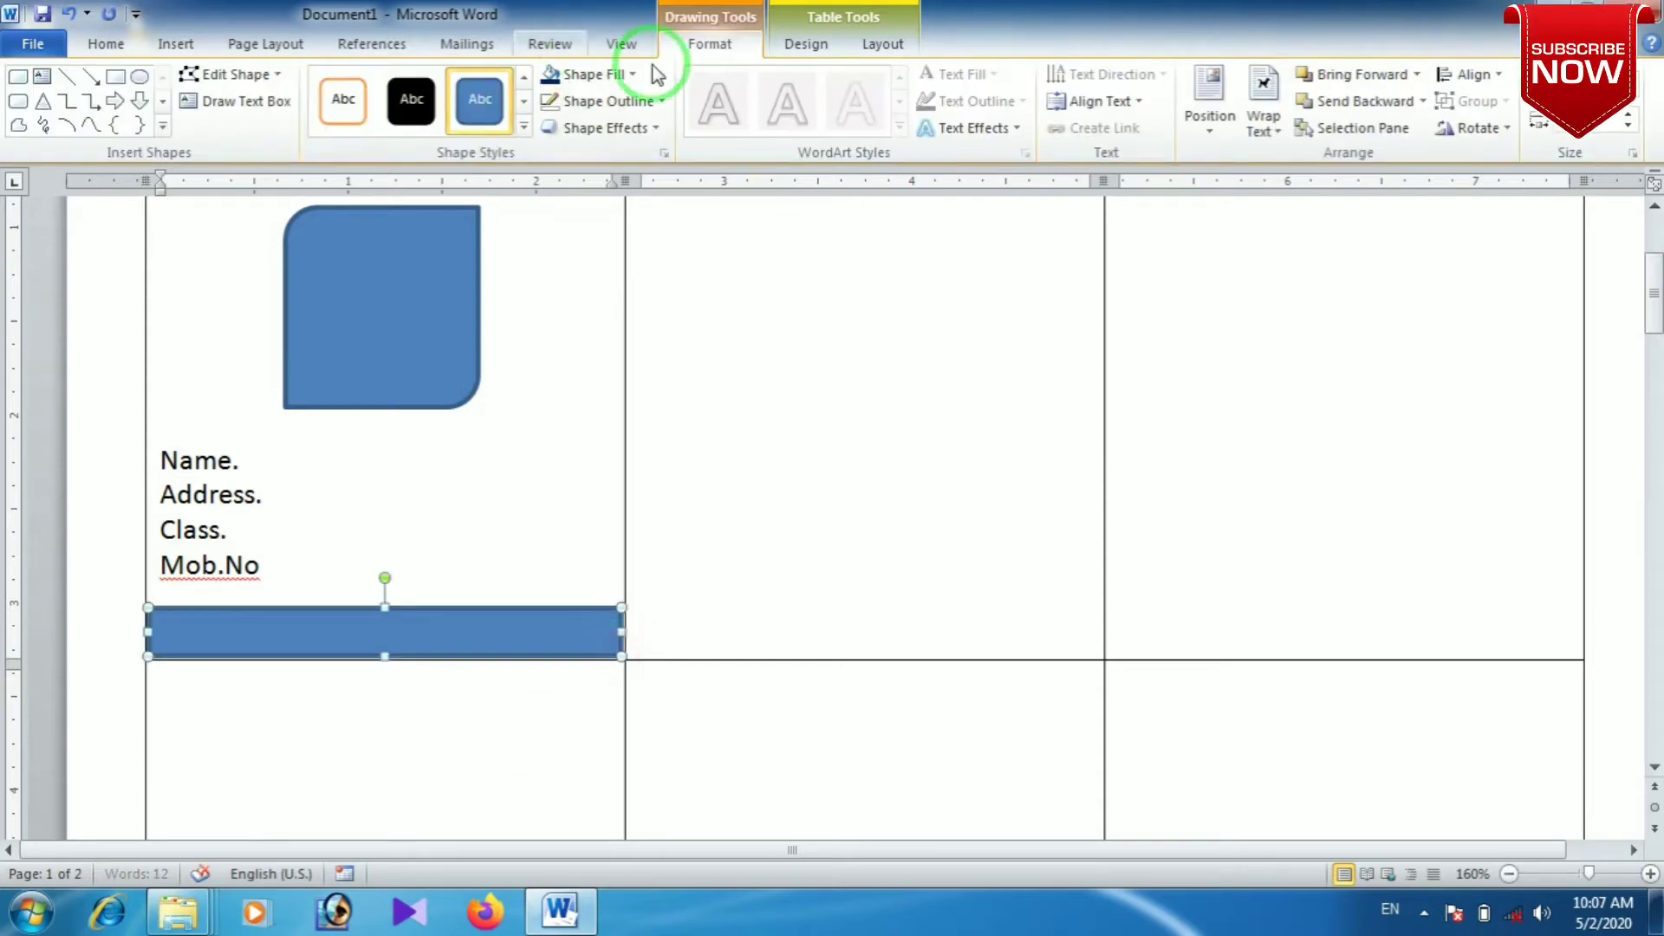
click(559, 103)
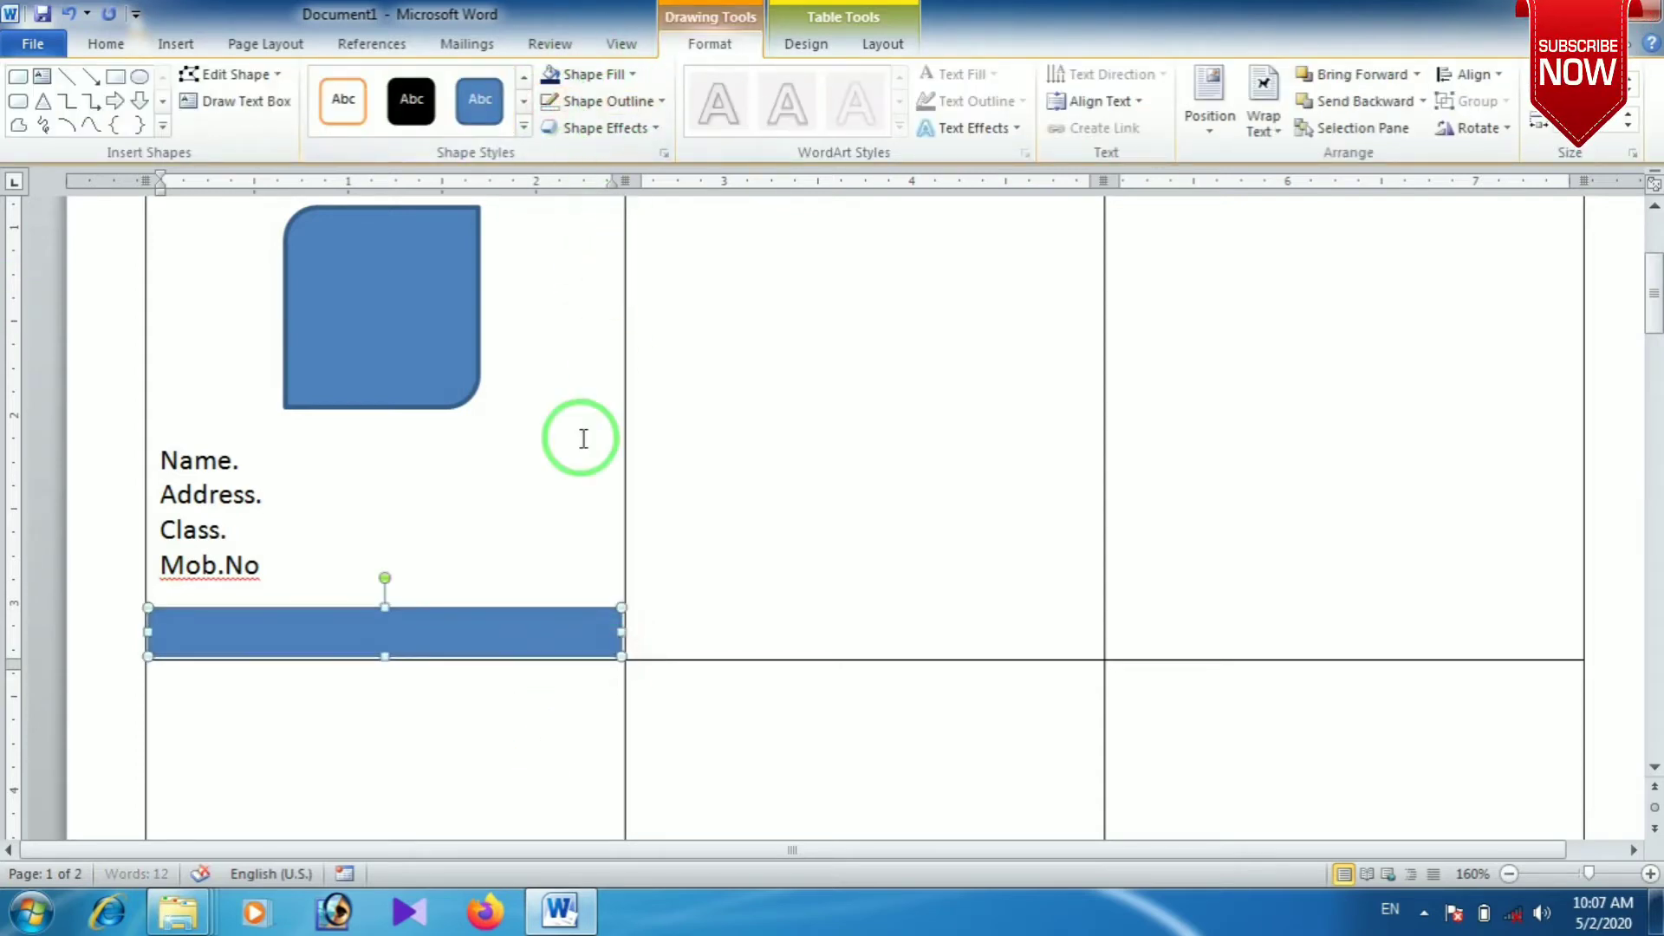
click(549, 73)
click(509, 525)
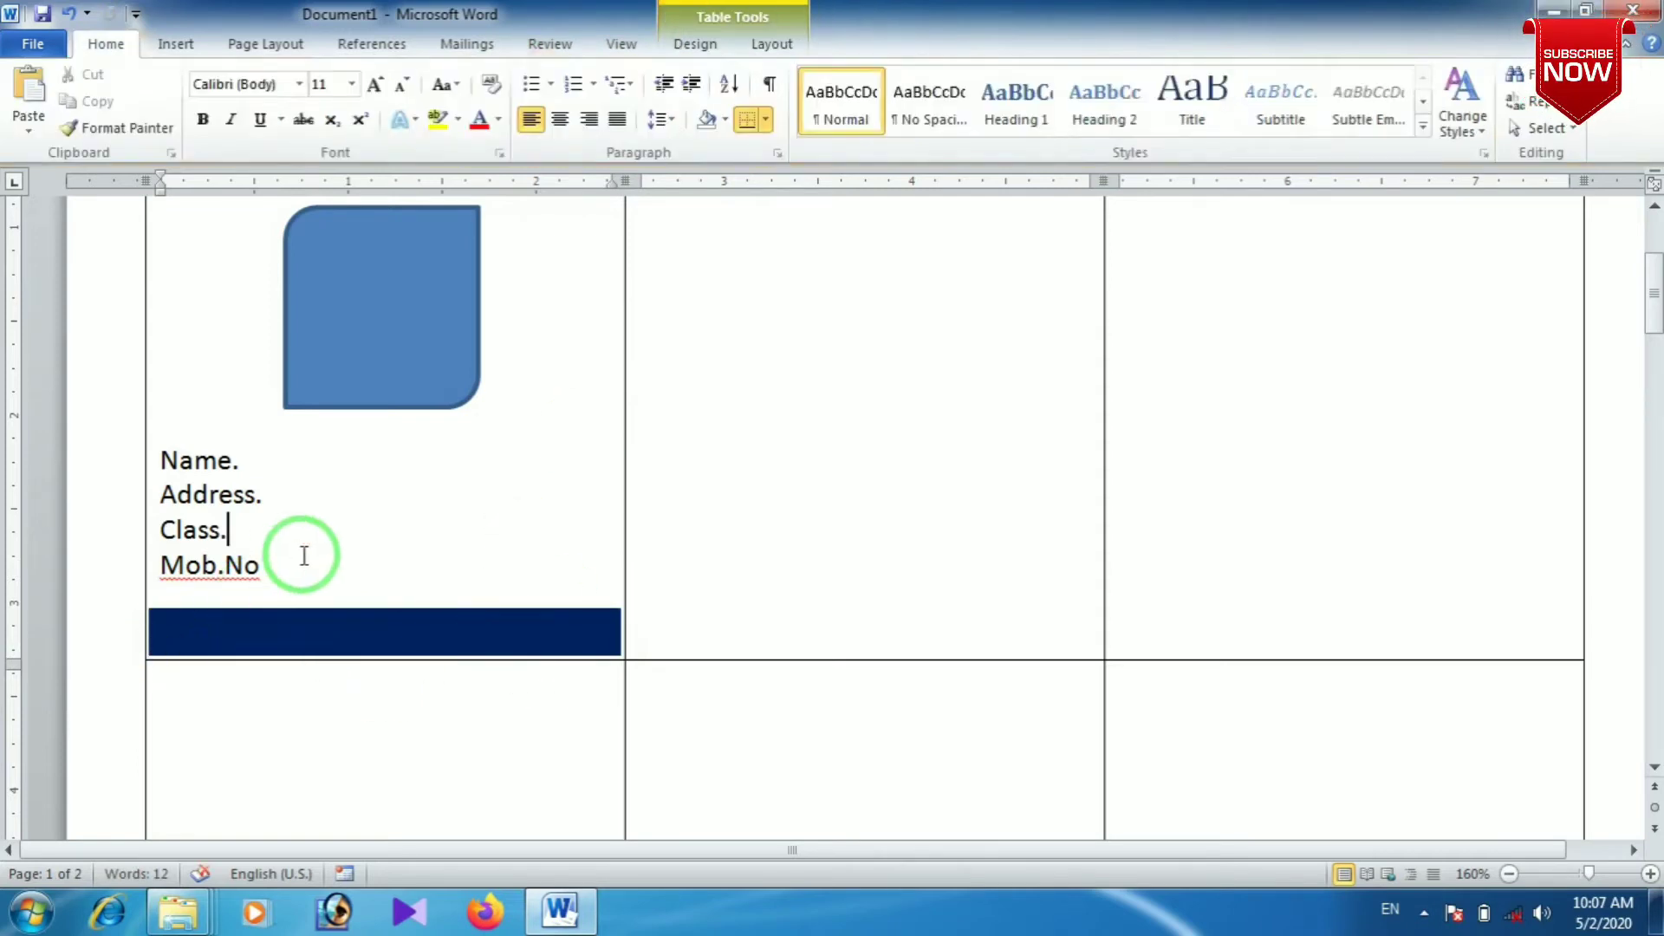
- Add the text Signature inside the navy bar, make it slightly taller, and left-align it
scroll(299, 555, up, 3)
scroll(302, 555, down, 5)
right_click(241, 439)
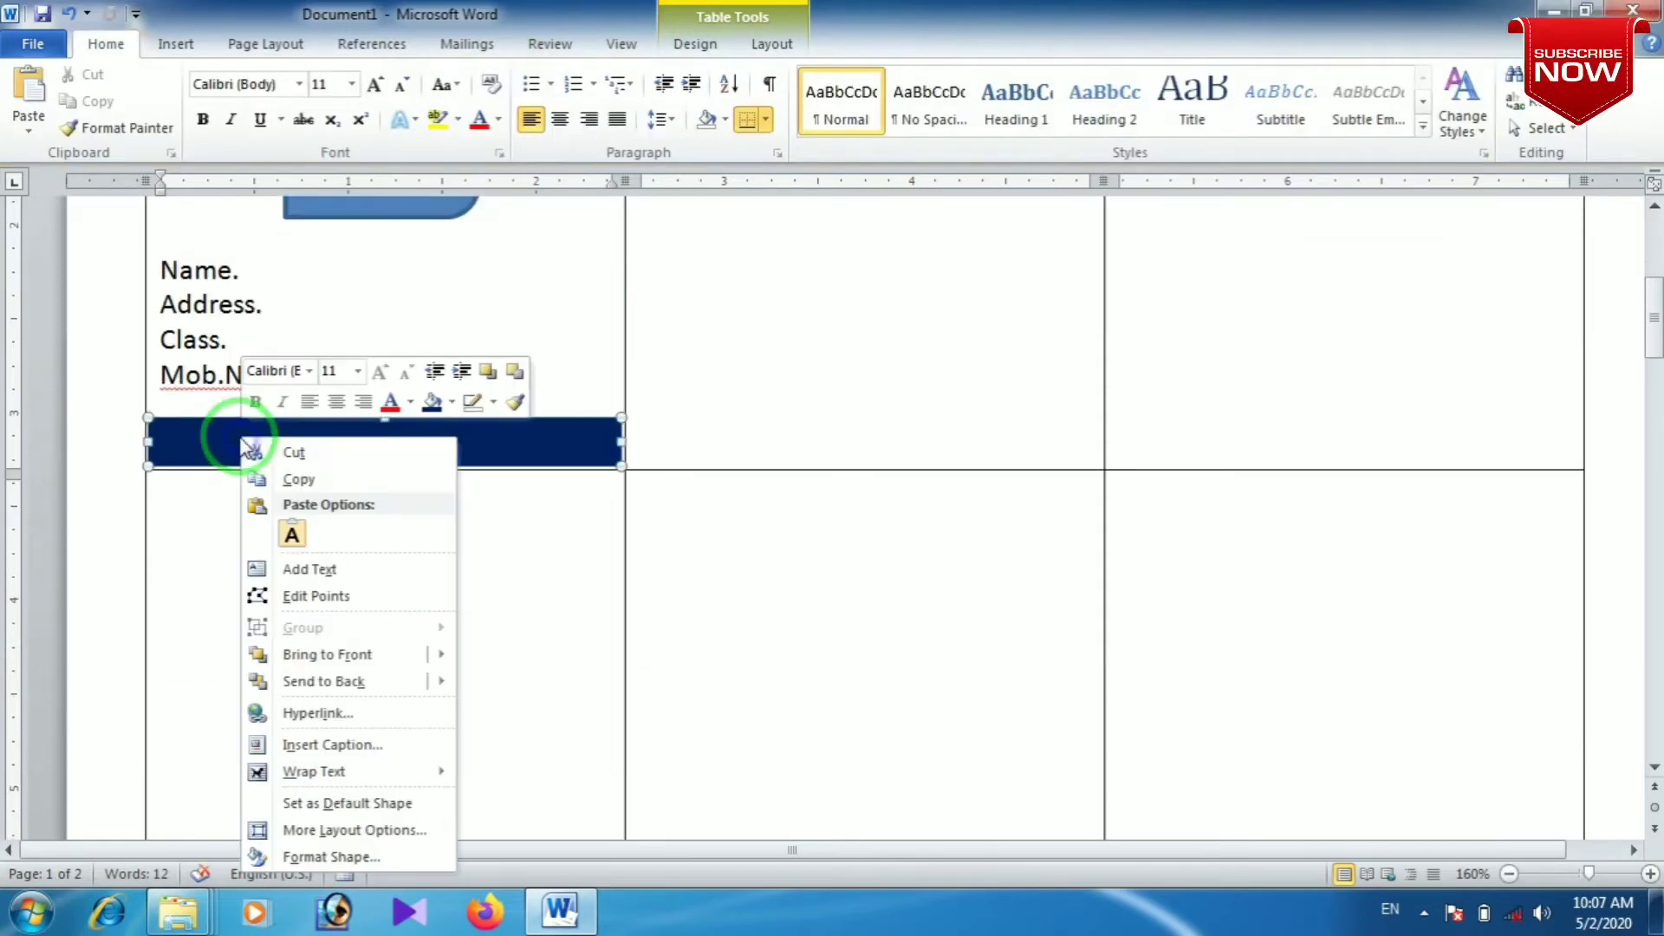
click(297, 576)
text(Signature)
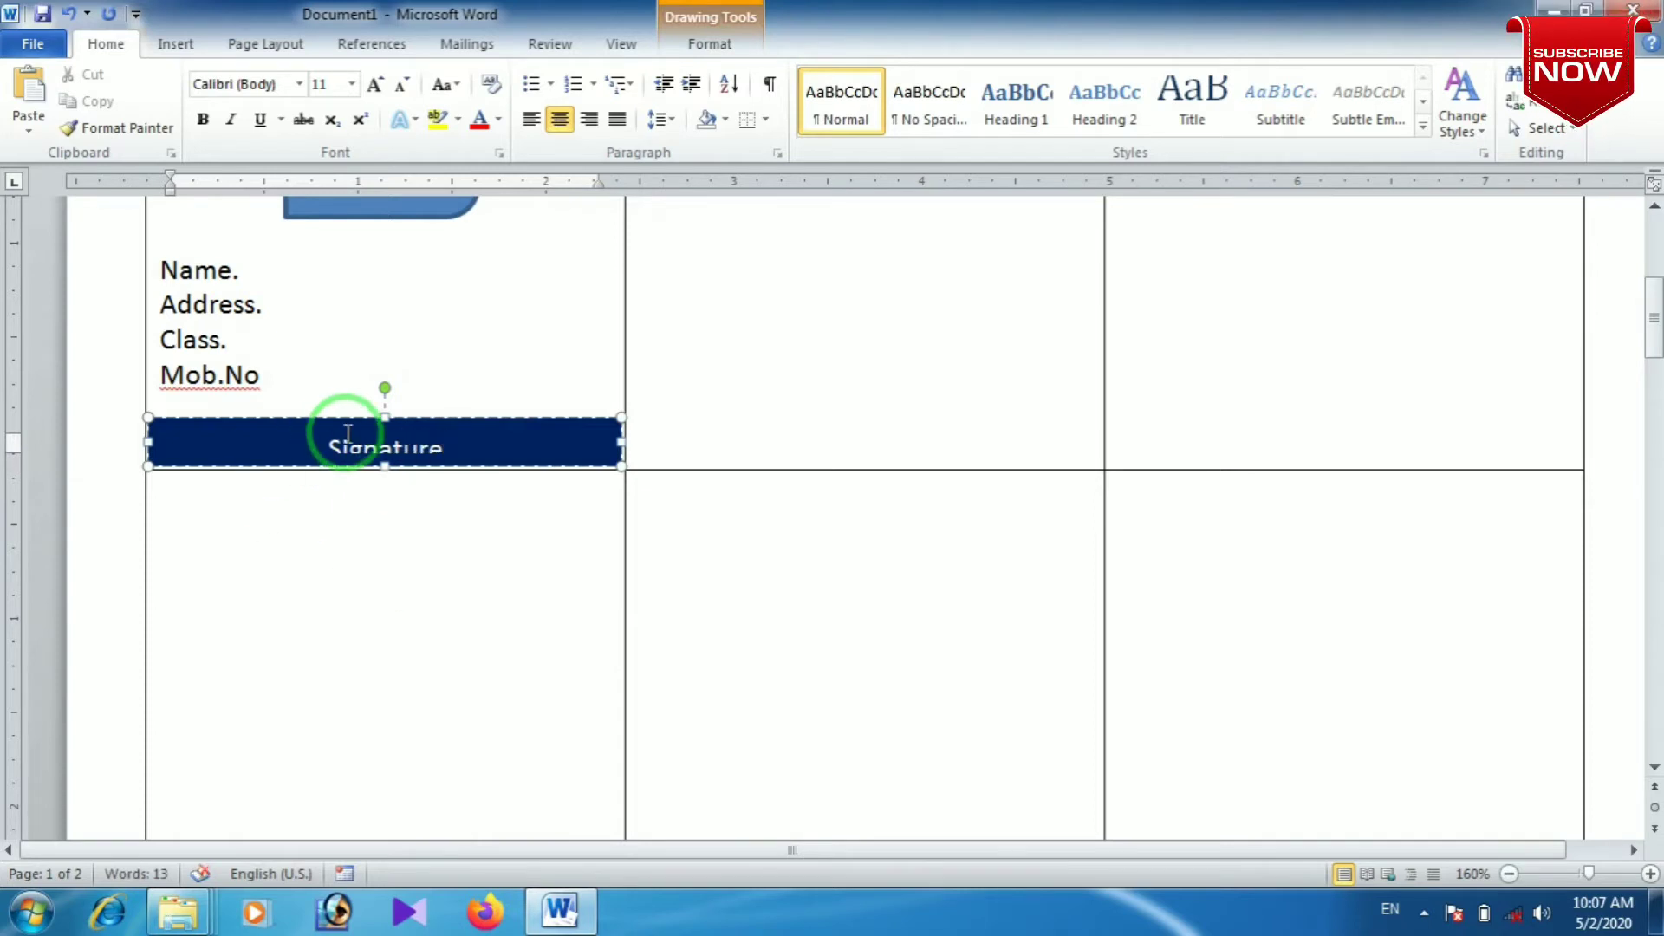
drag(380, 418, 316, 434)
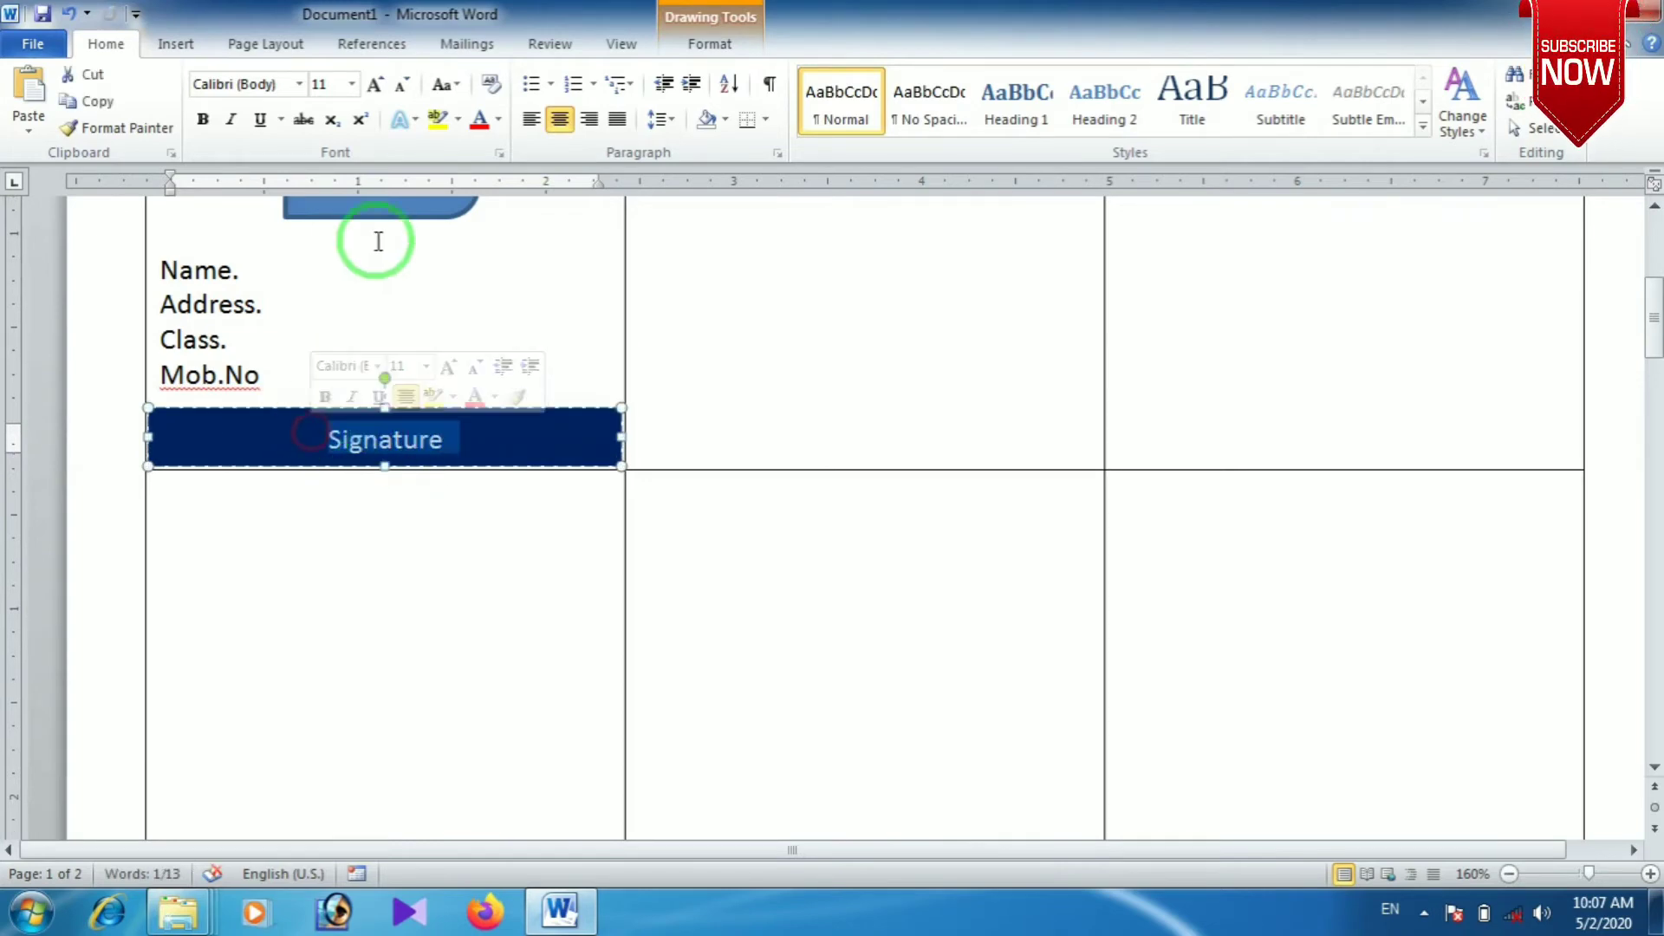
click(559, 120)
click(531, 119)
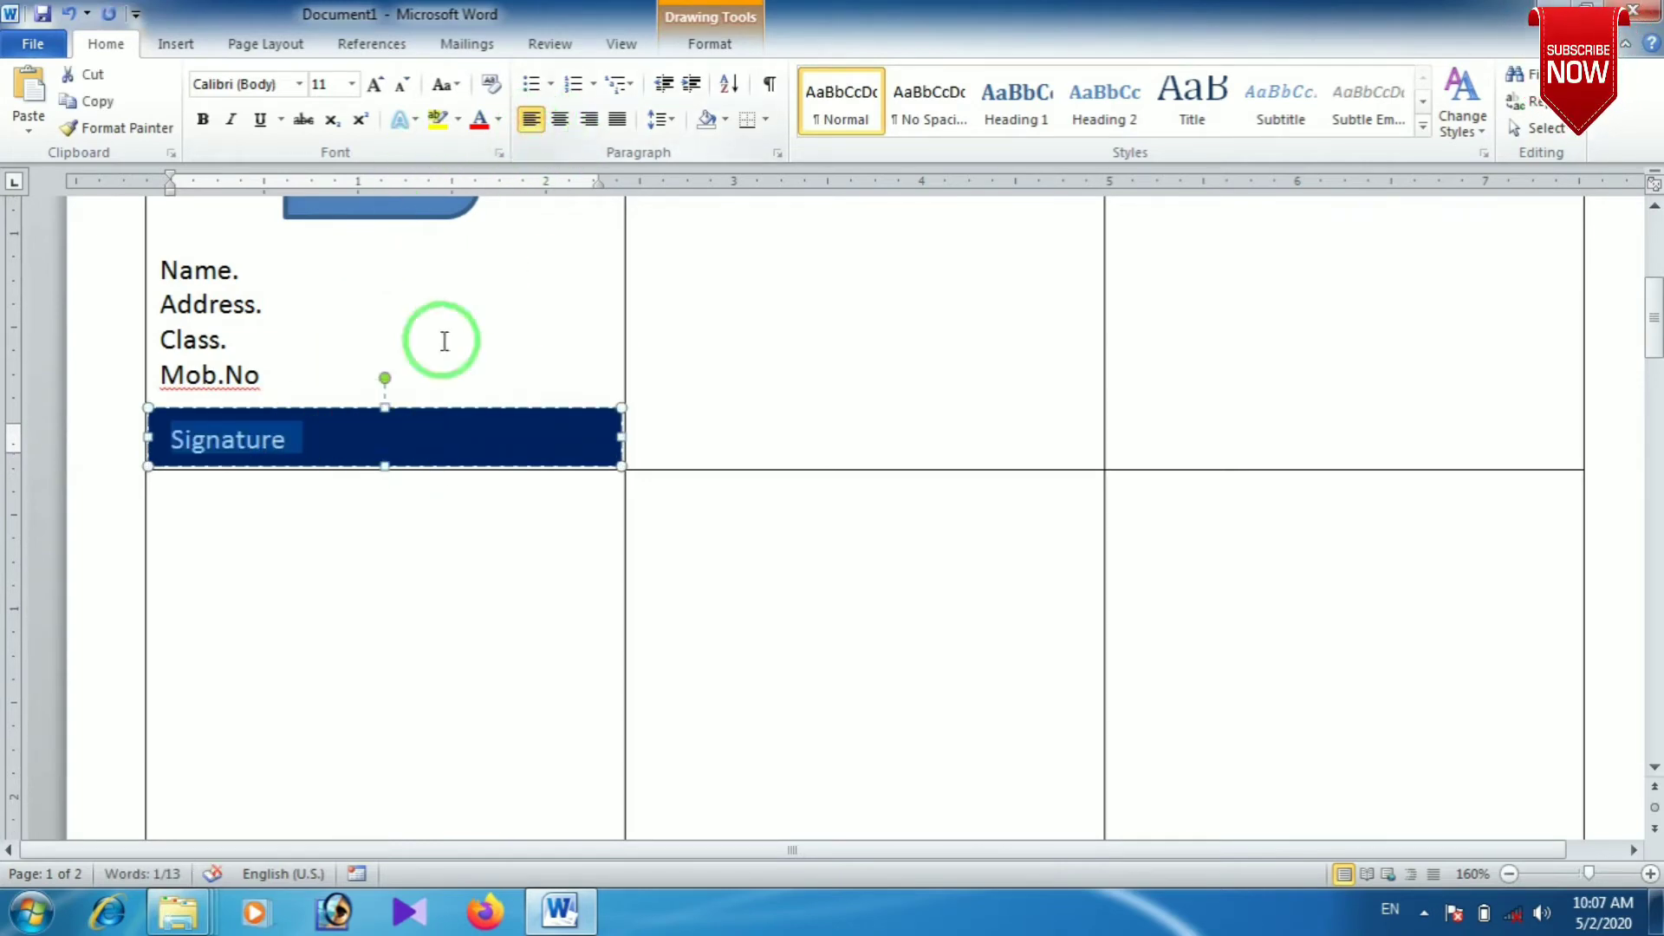
click(342, 446)
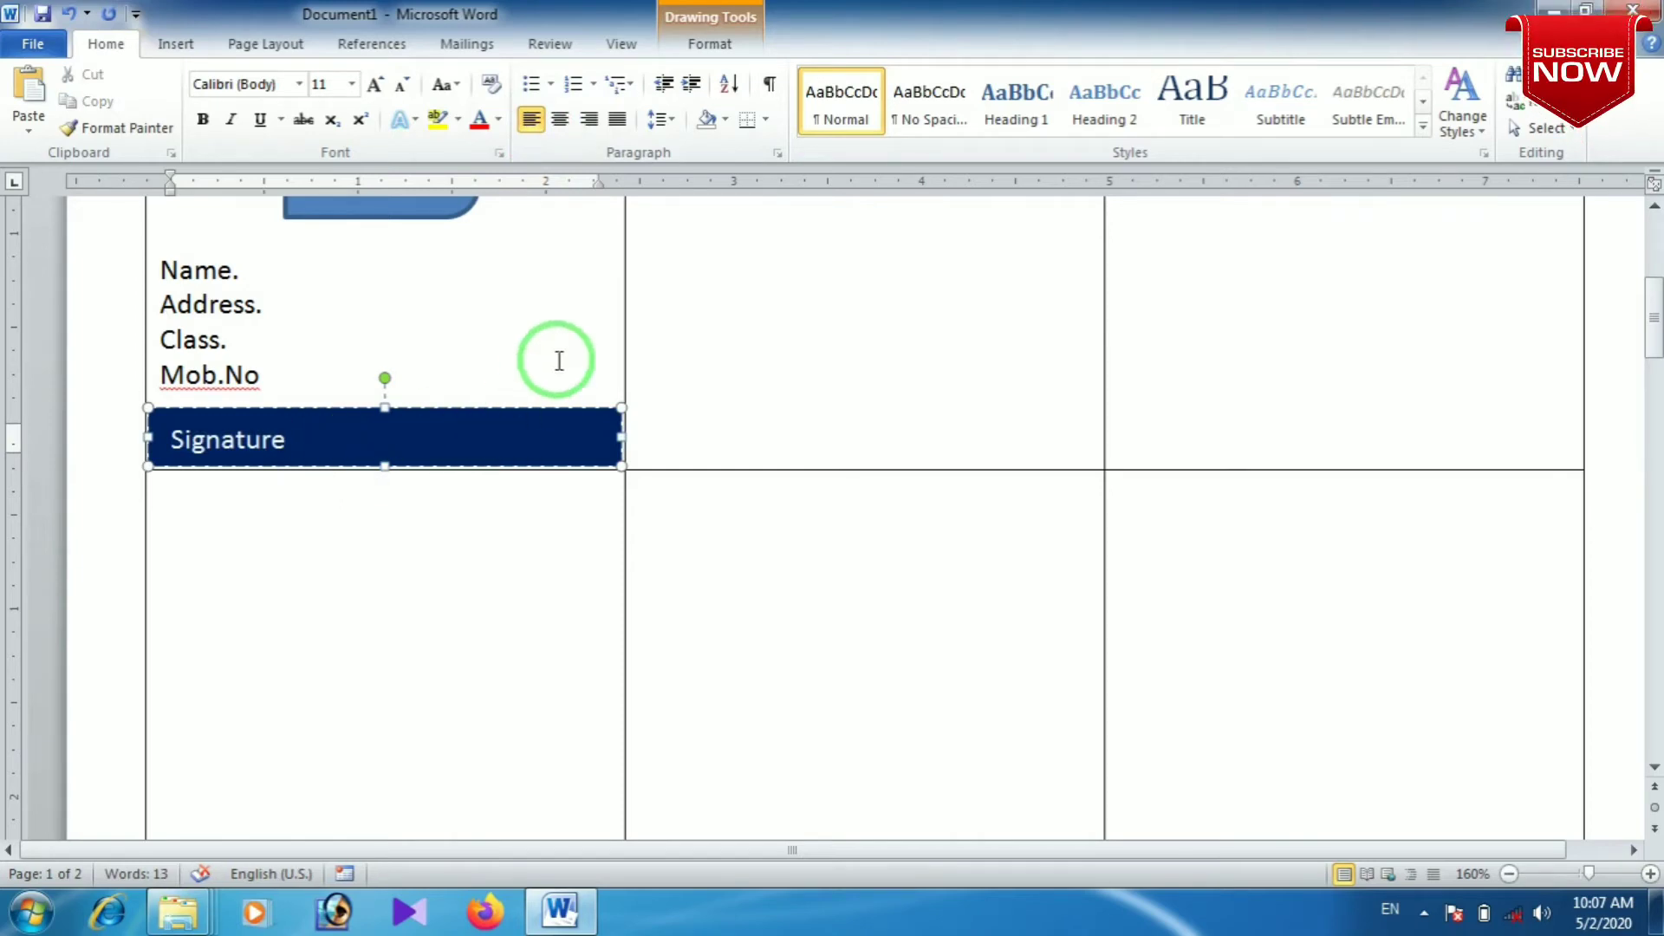
scroll(517, 362, up, 4)
- Check the first card's layout around the Address. line and the photo box
scroll(555, 468, up, 1)
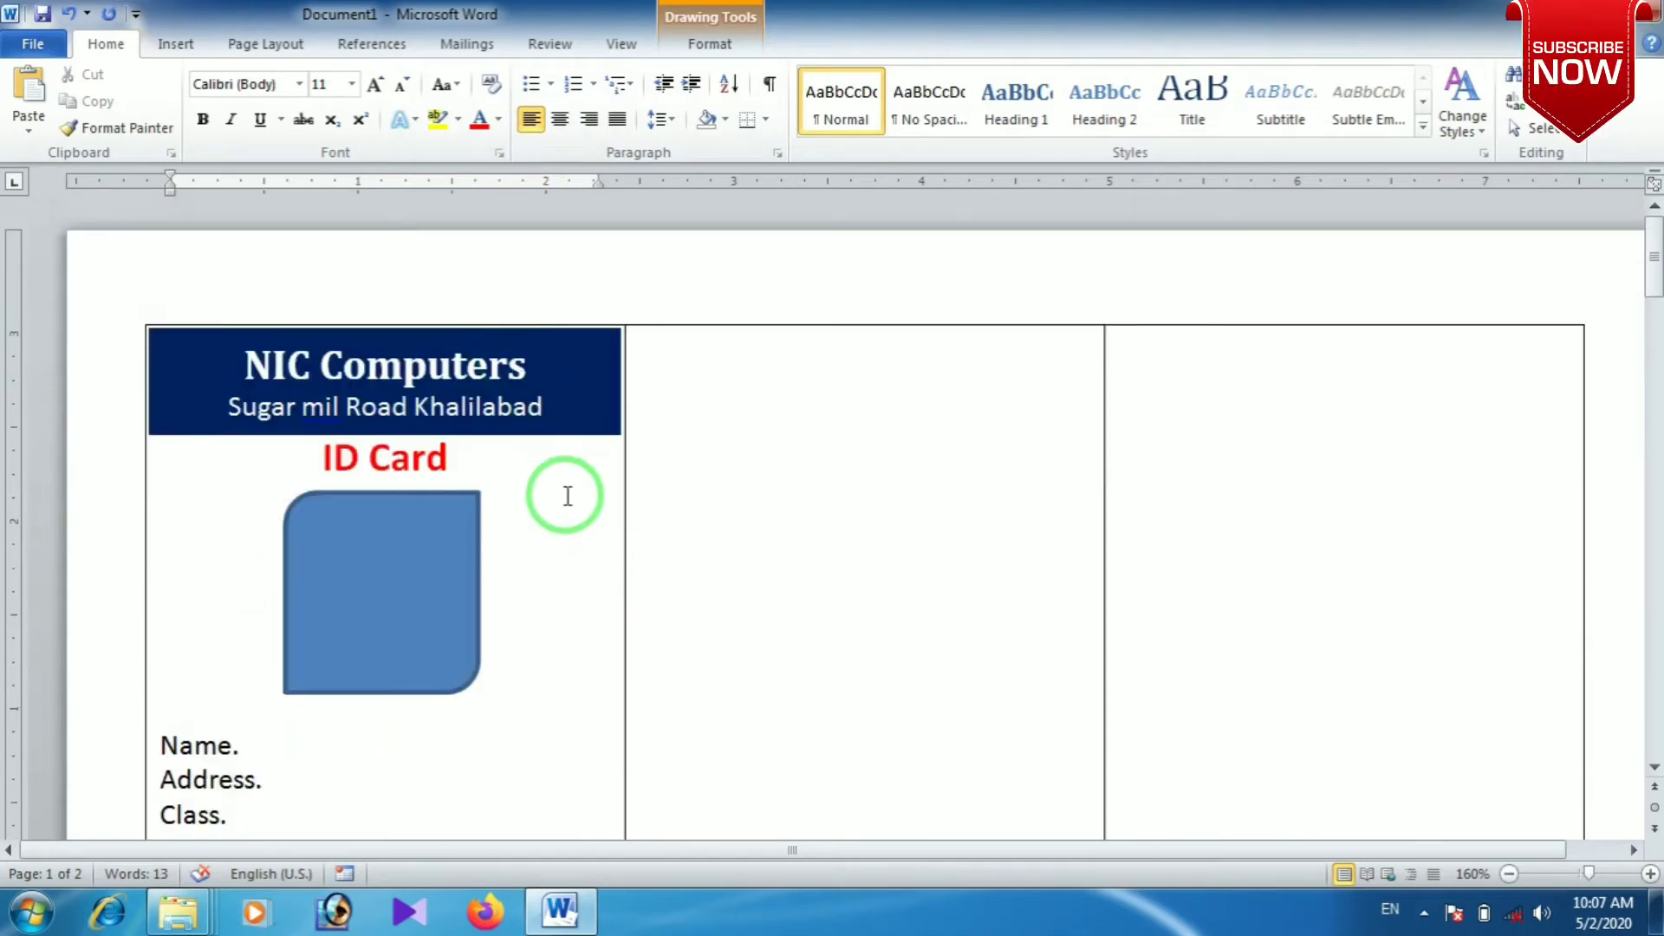
scroll(559, 494, down, 3)
click(412, 491)
scroll(419, 507, up, 3)
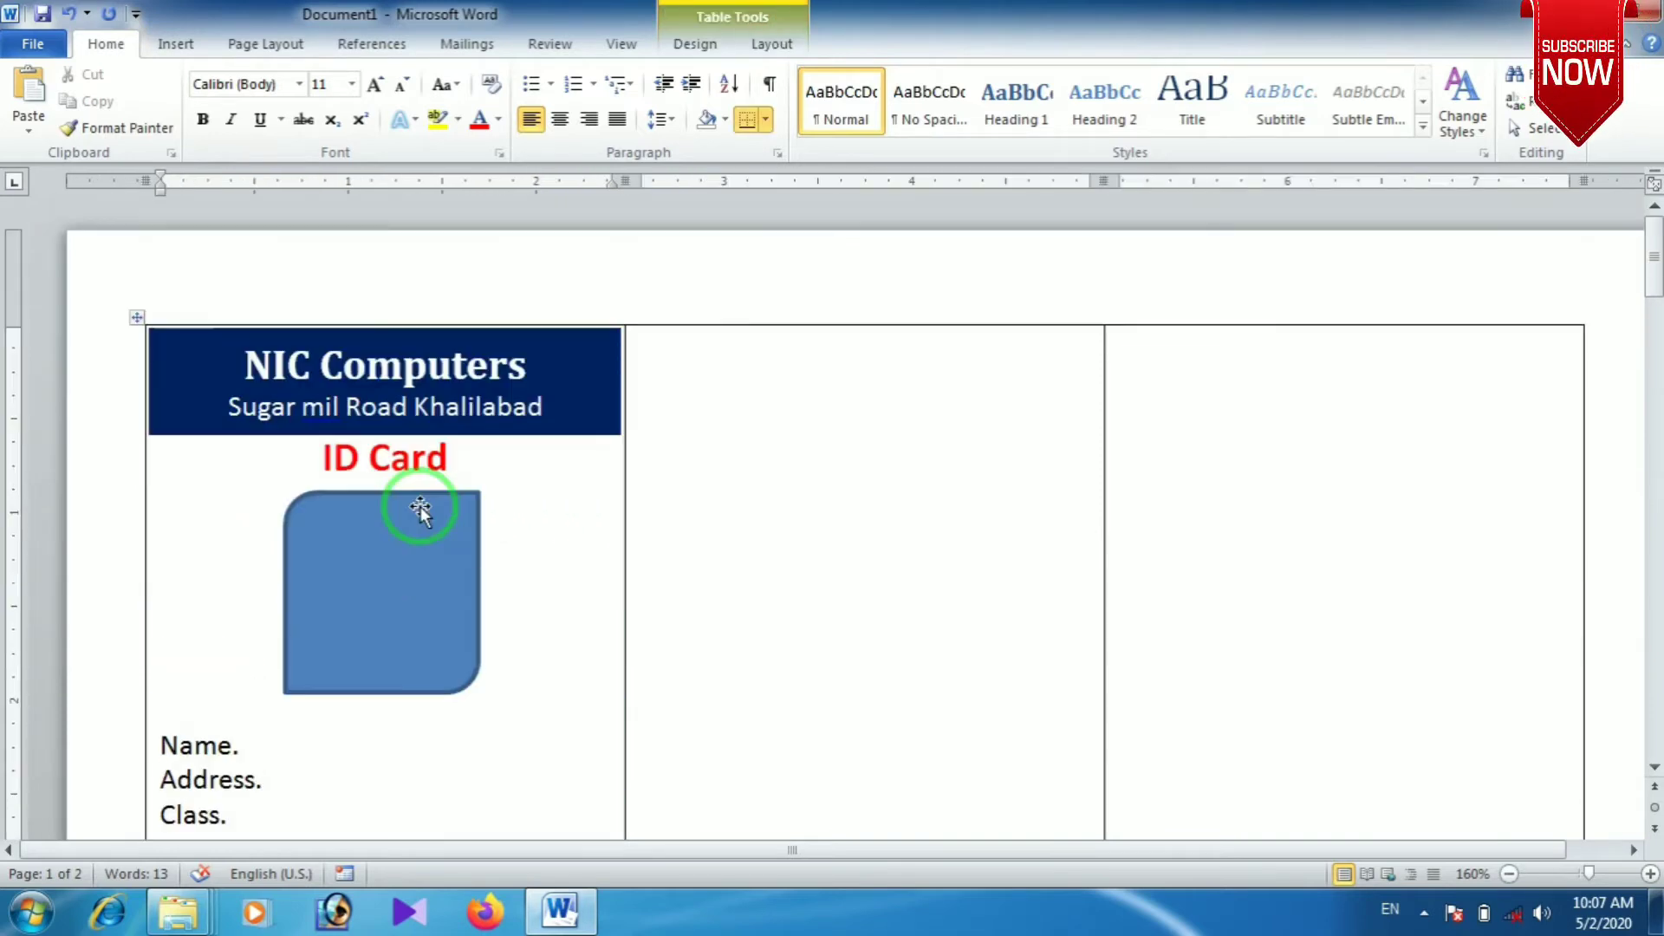
scroll(419, 507, down, 3)
click(400, 340)
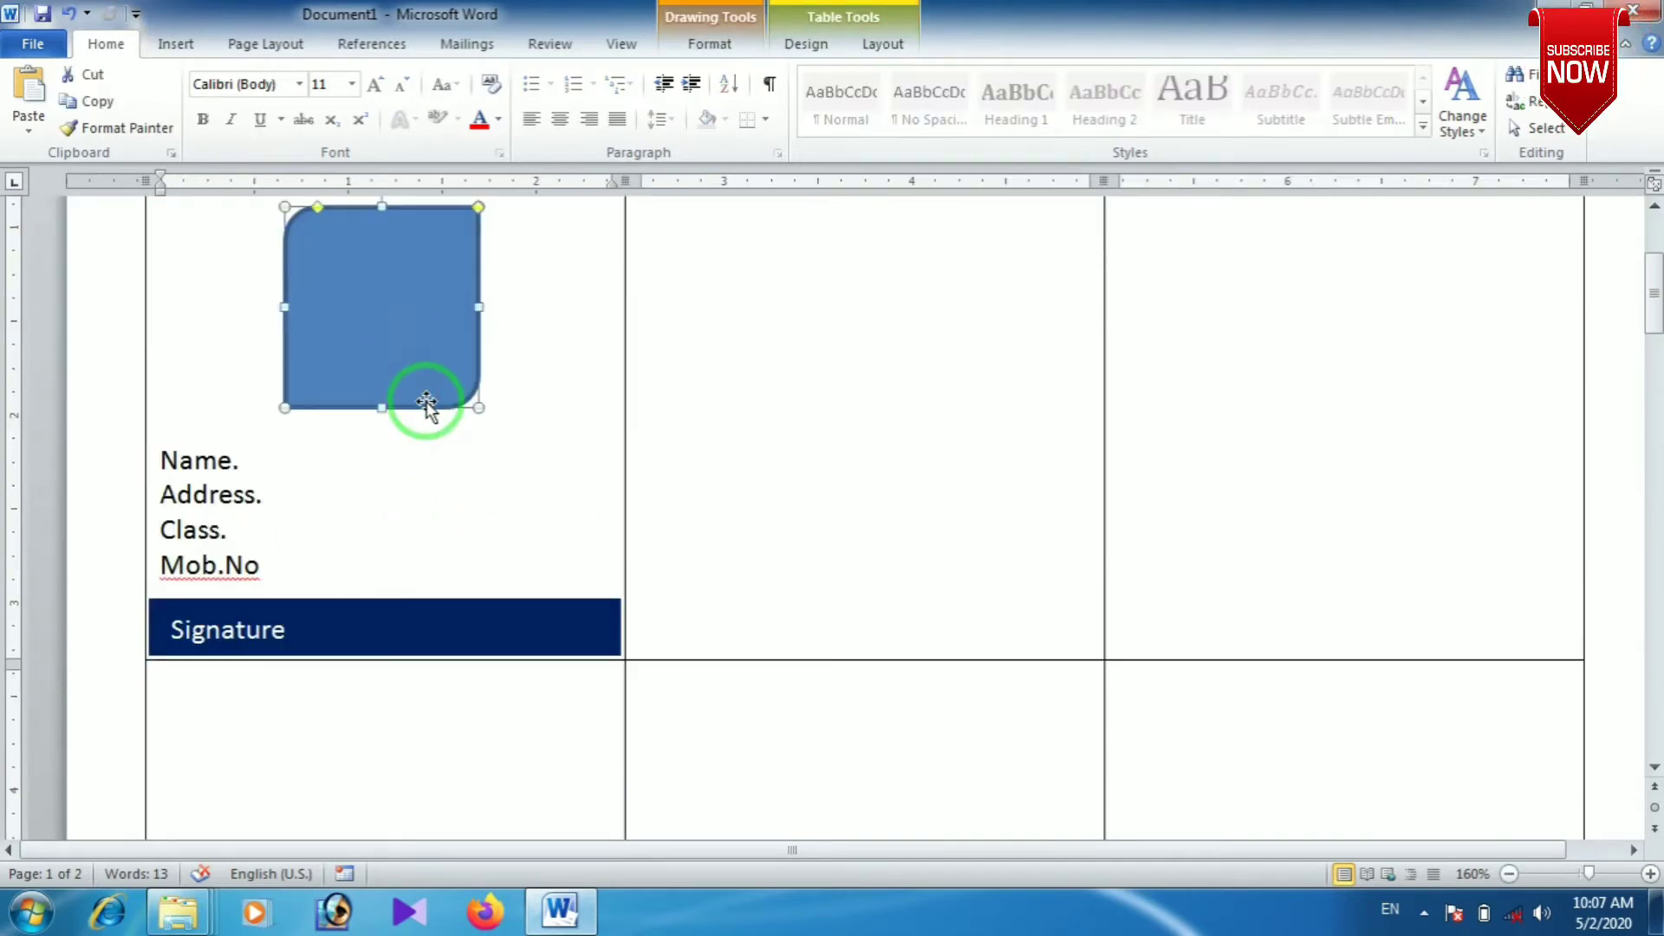
scroll(427, 401, up, 1)
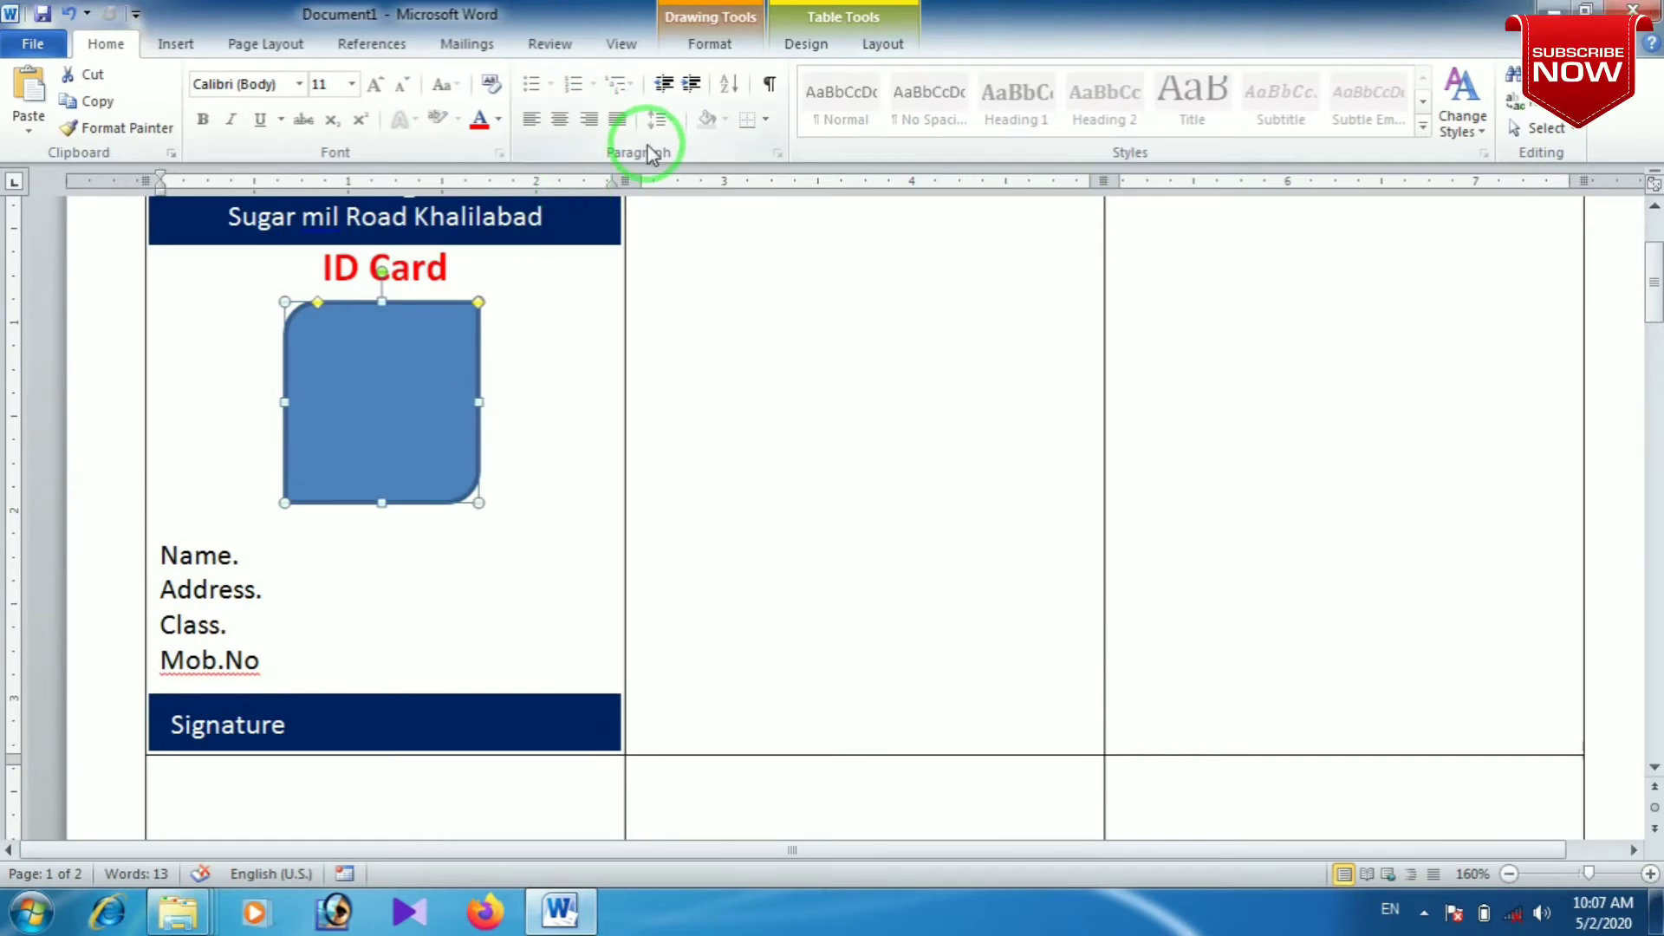
click(344, 597)
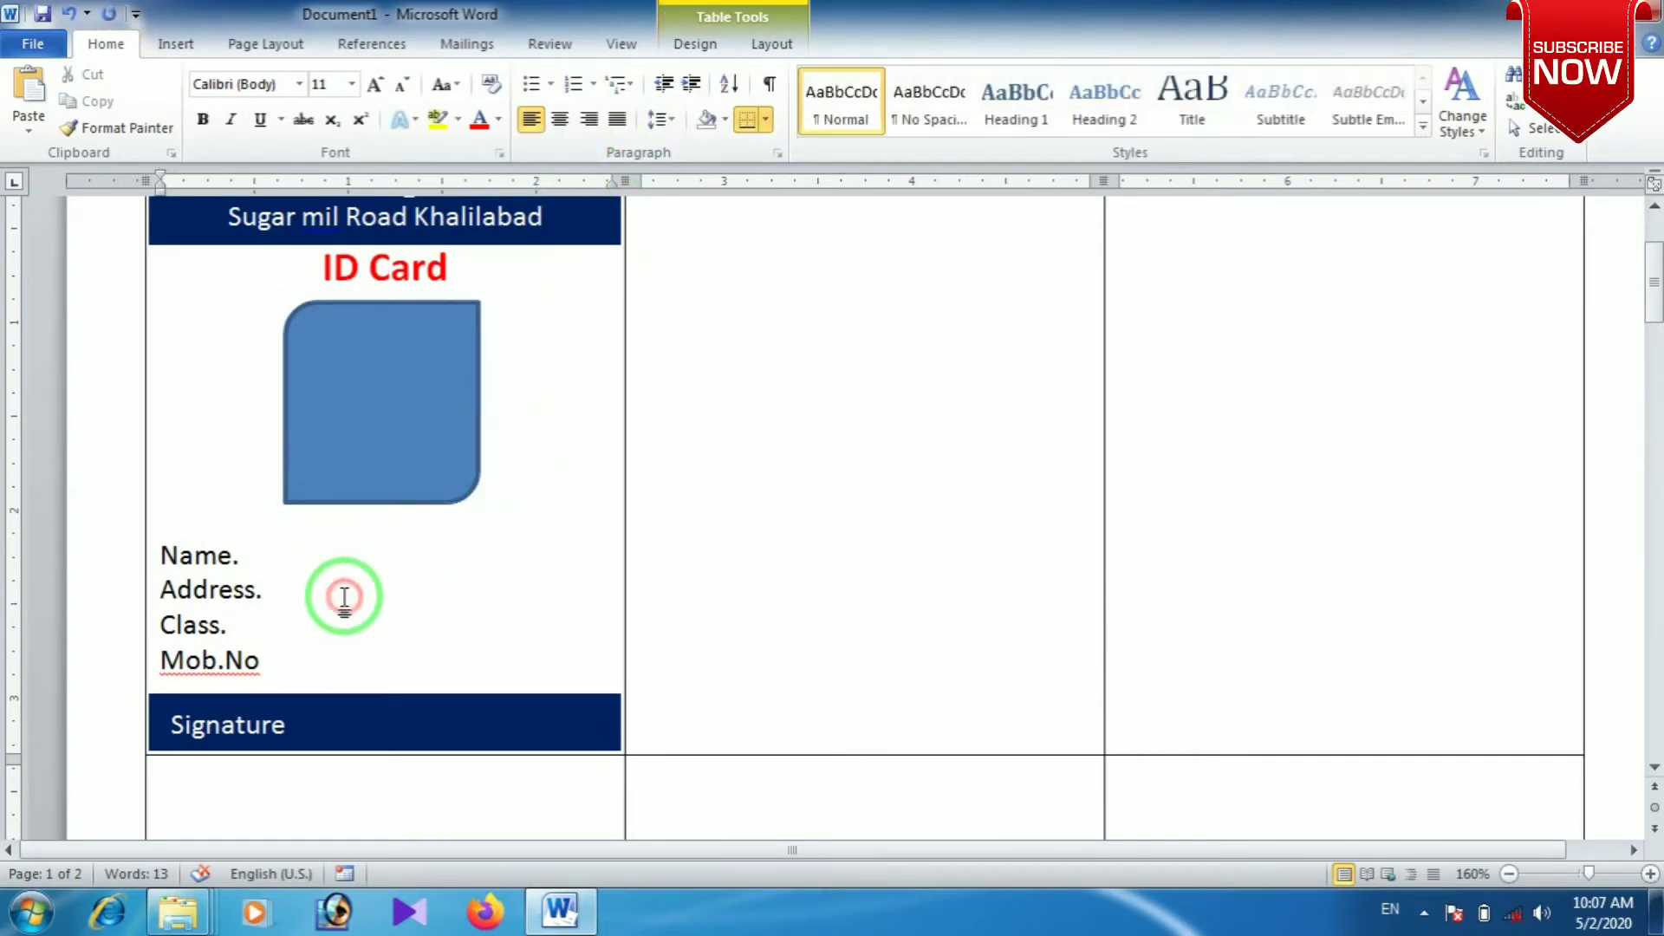
scroll(344, 596, up, 2)
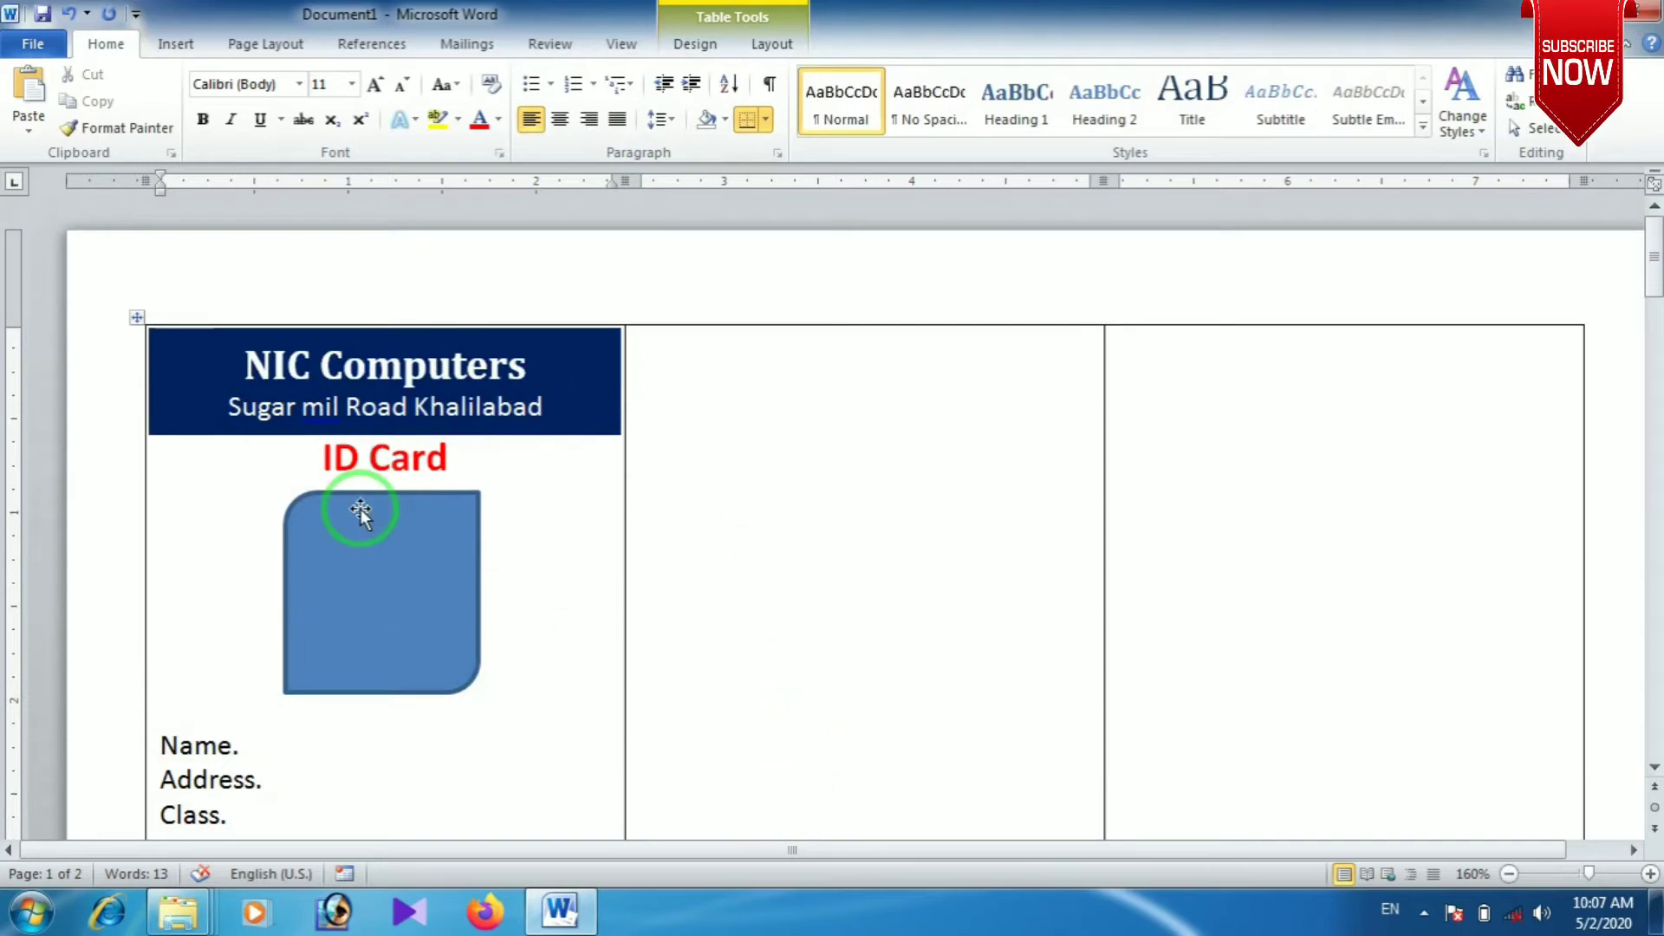
scroll(358, 499, down, 3)
scroll(360, 486, up, 3)
click(579, 563)
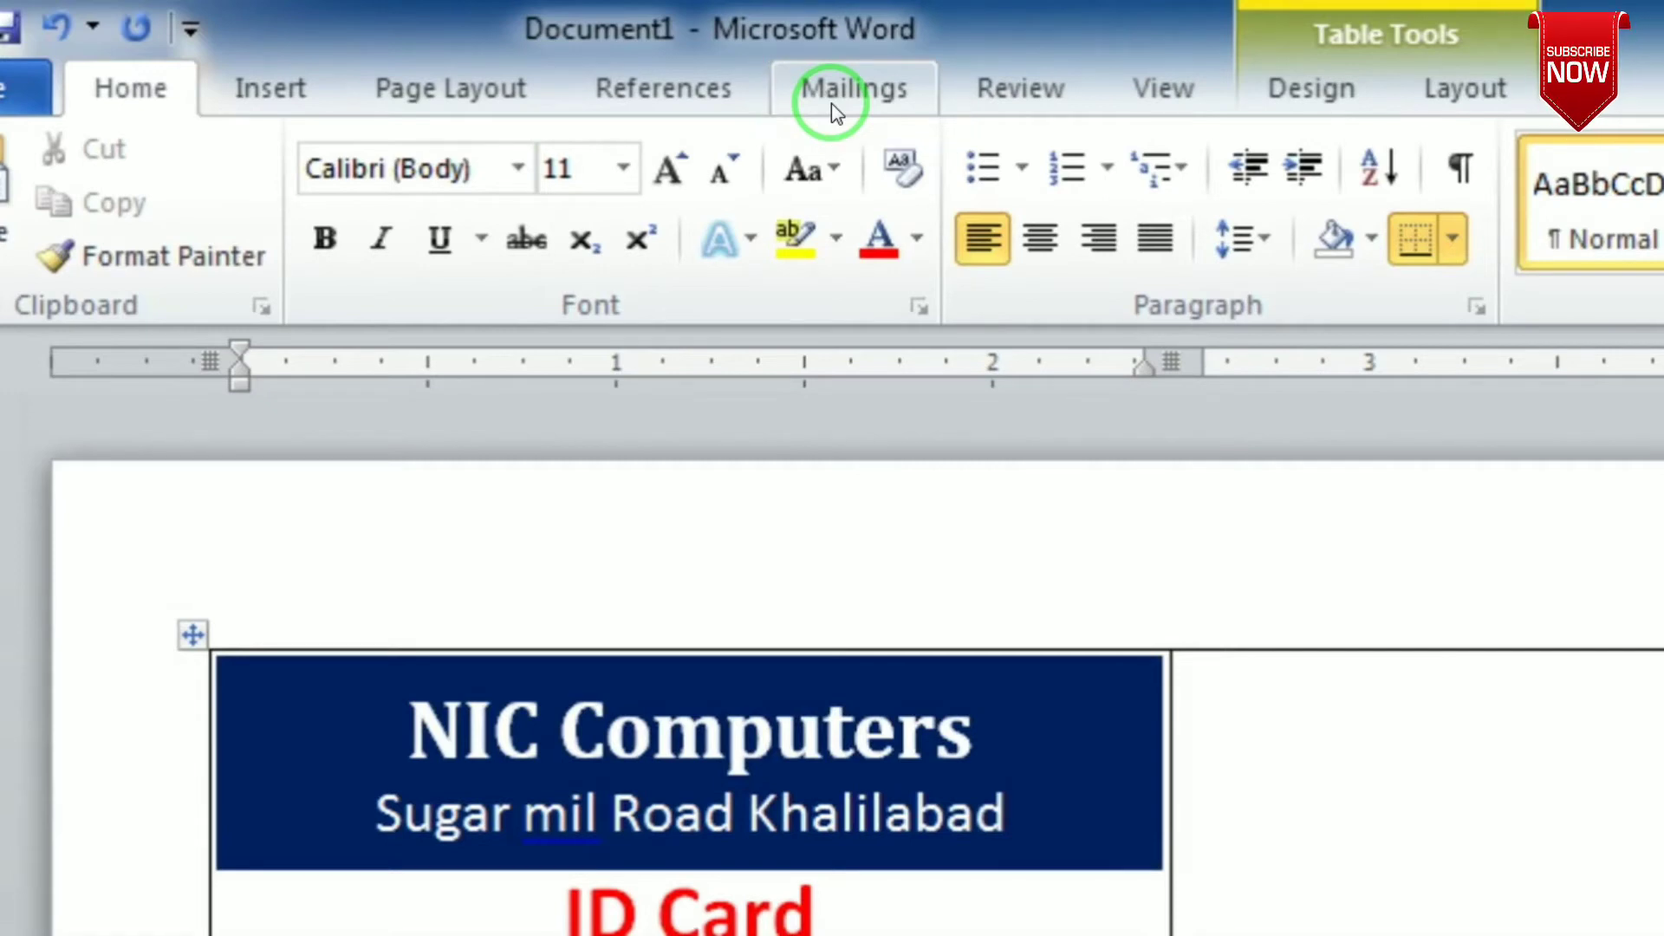
- Switch to the Mailings features and scroll through the page to review the finished card
click(830, 102)
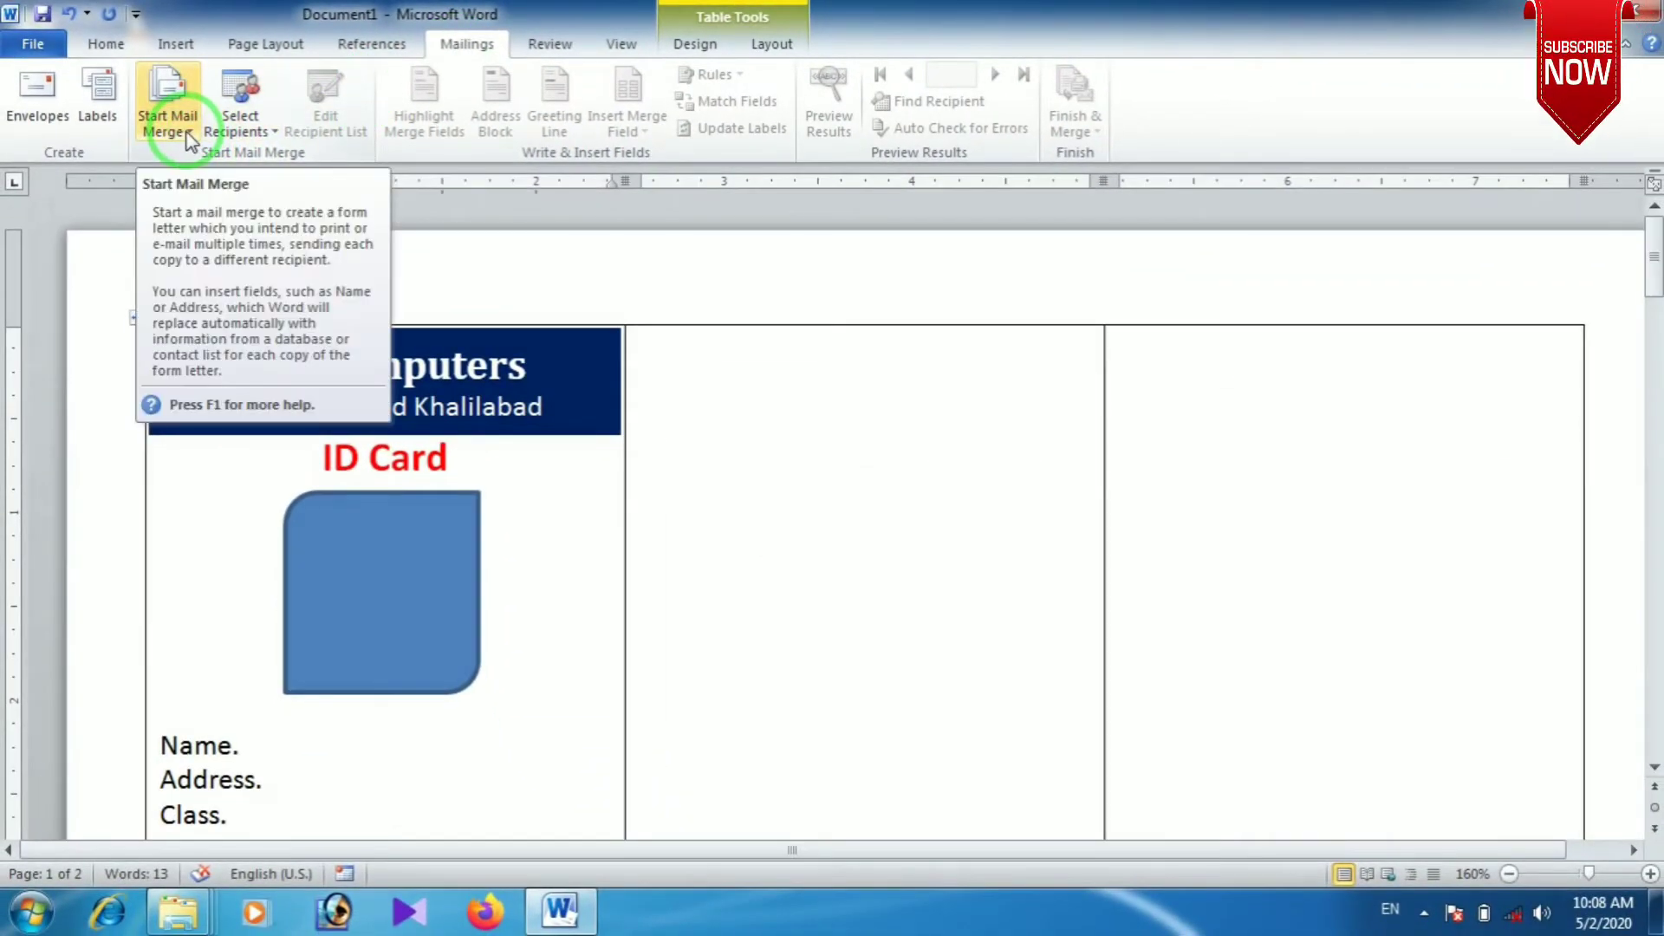
click(286, 778)
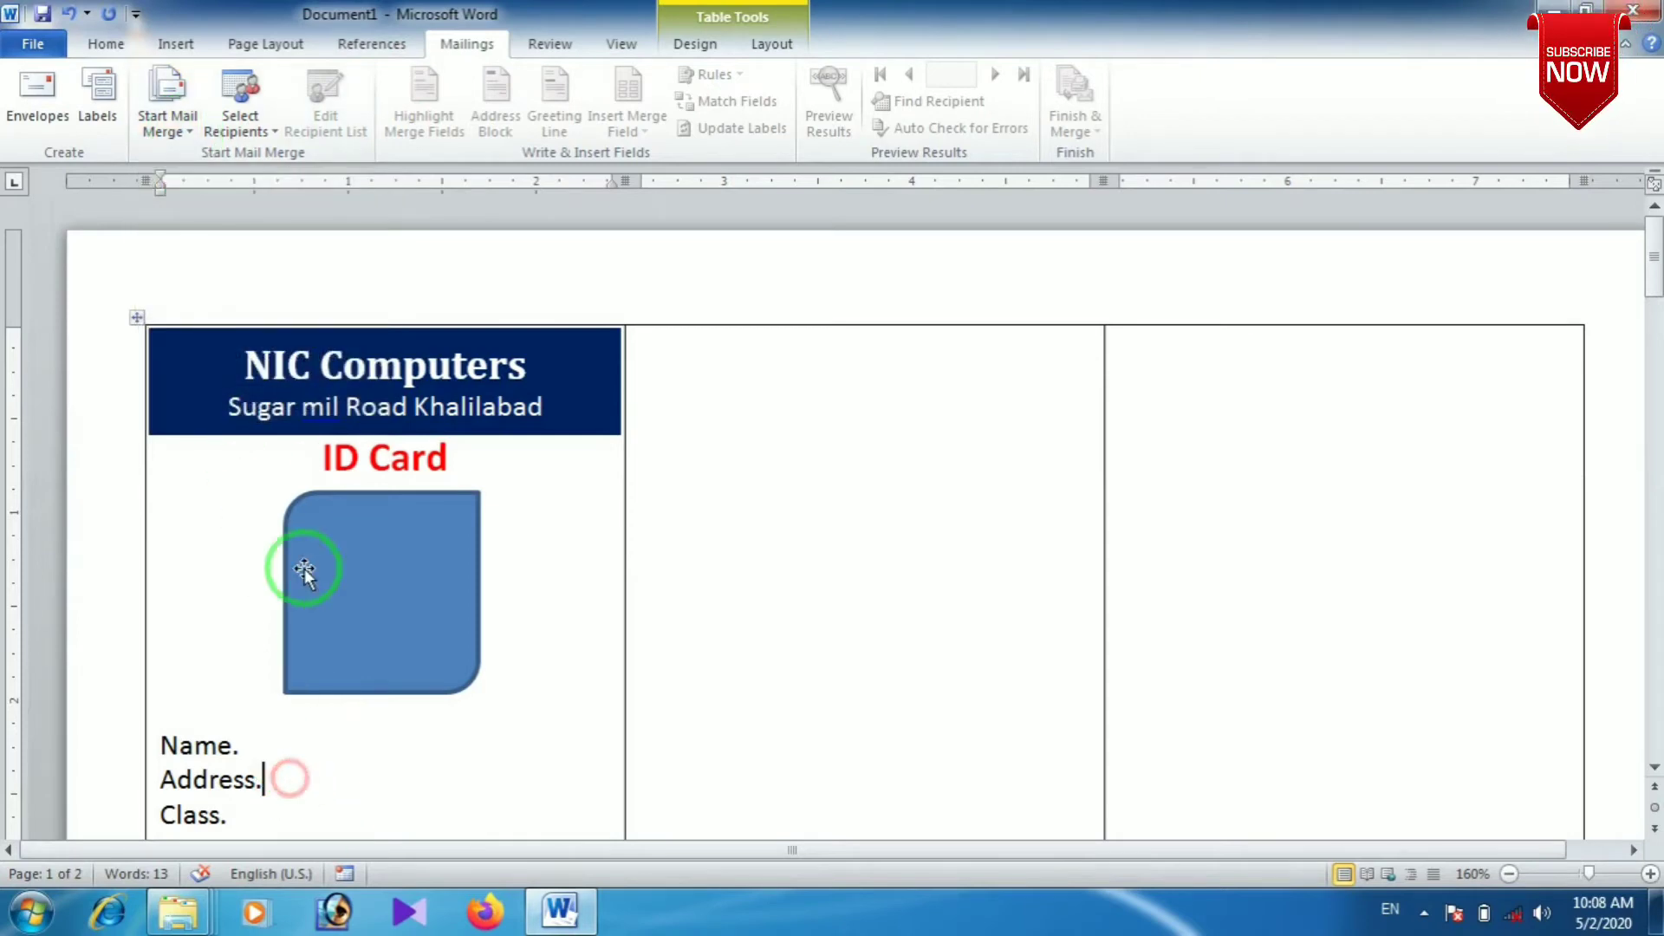
scroll(433, 546, down, 2)
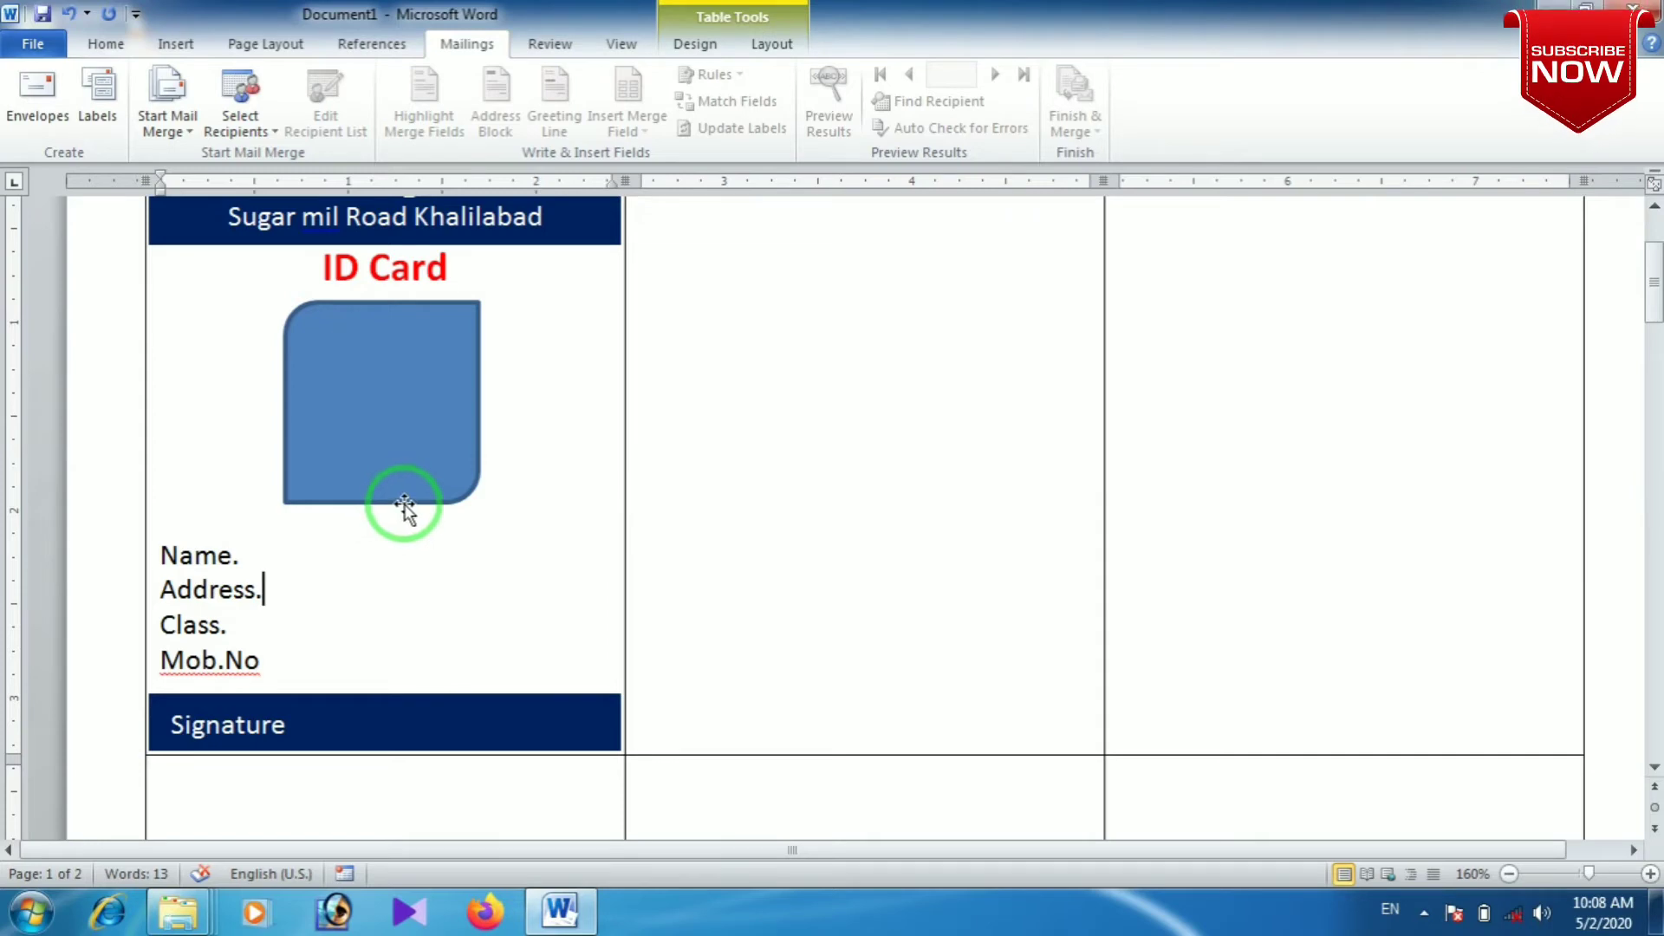
ctrl+scroll(405, 504, down, 2)
ctrl+scroll(405, 504, down, 4)
ctrl+scroll(405, 504, down, 1)
ctrl+scroll(404, 504, down, 2)
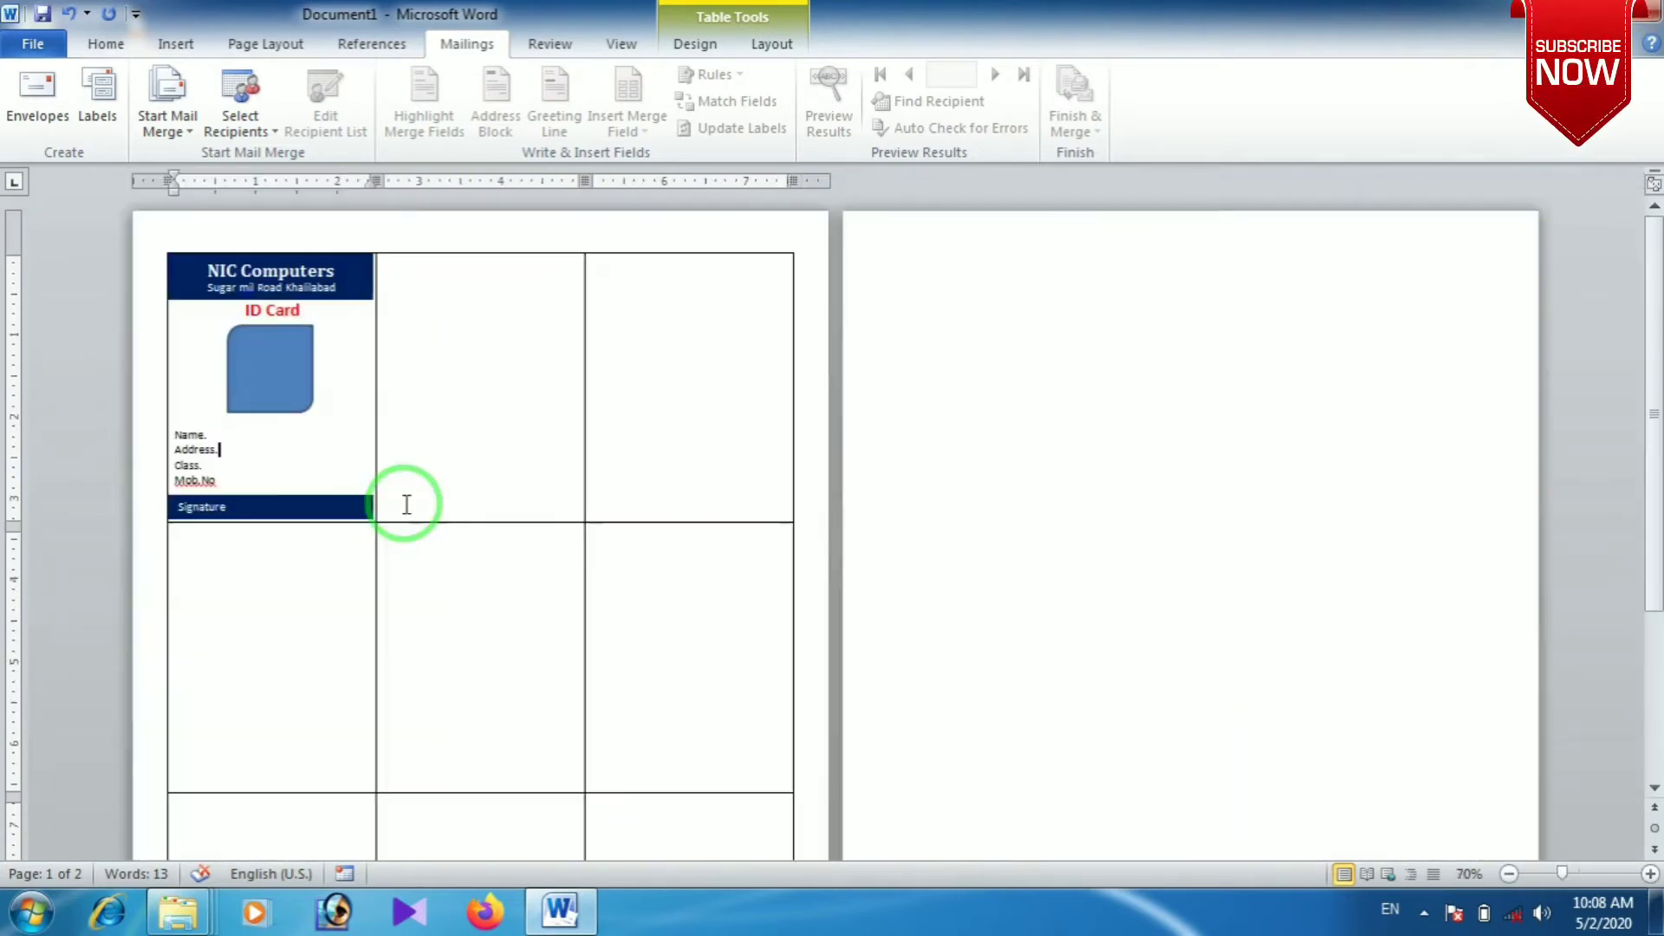
scroll(499, 433, down, 3)
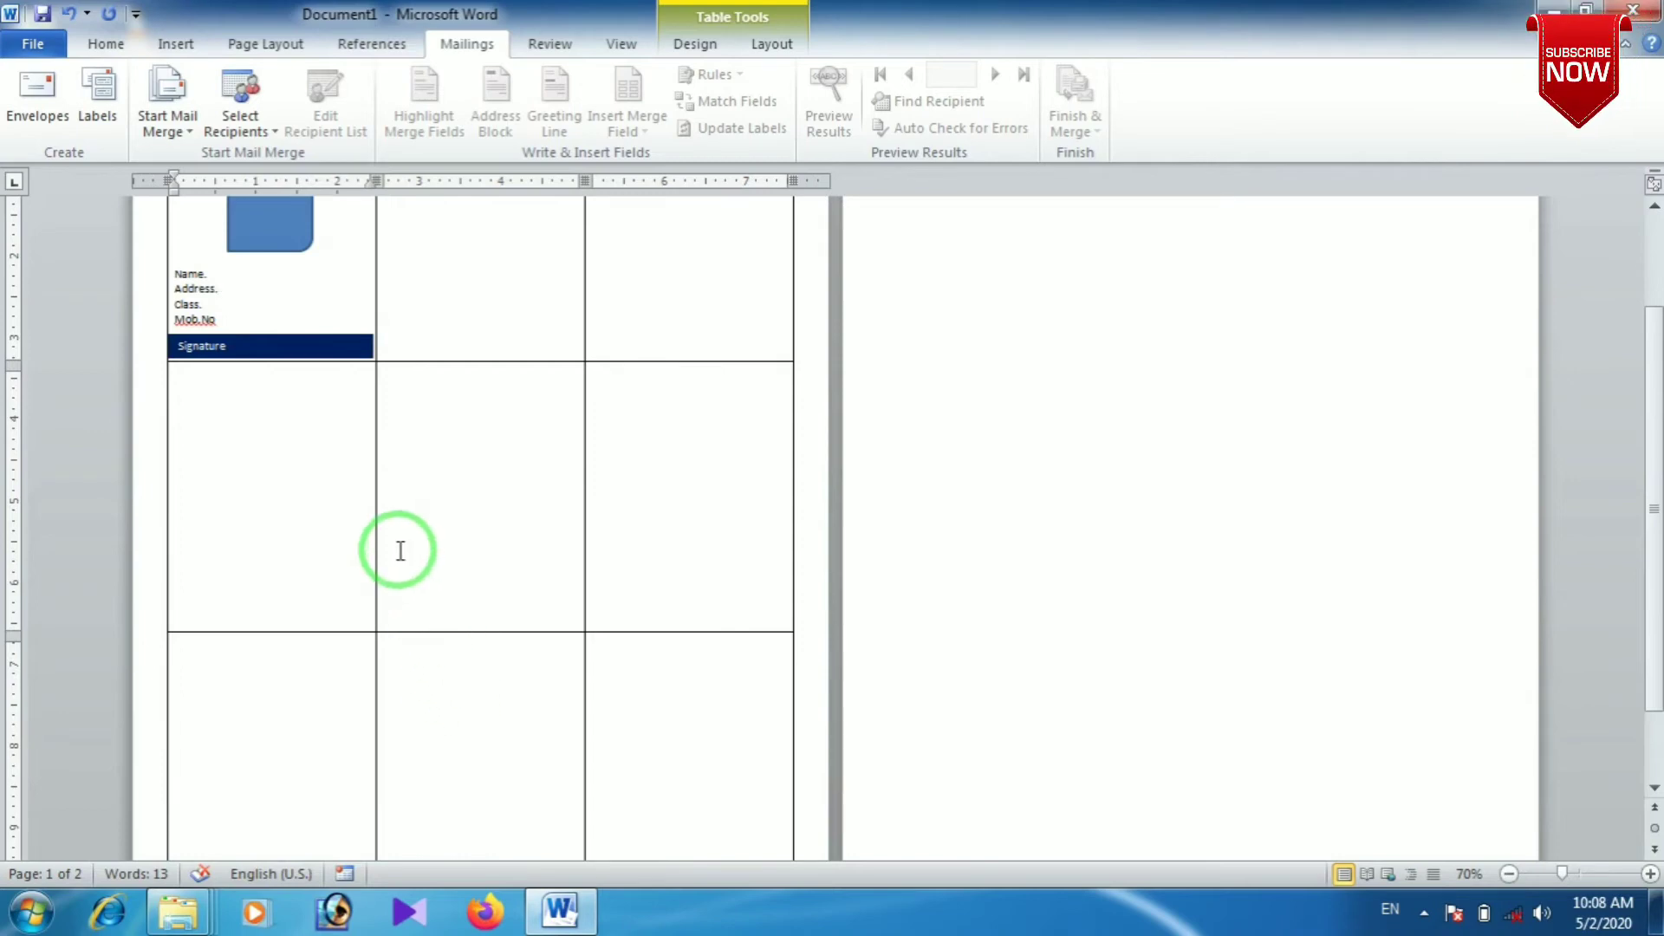
ctrl+scroll(355, 401, up, 3)
ctrl+scroll(557, 435, up, 4)
ctrl+scroll(562, 436, up, 1)
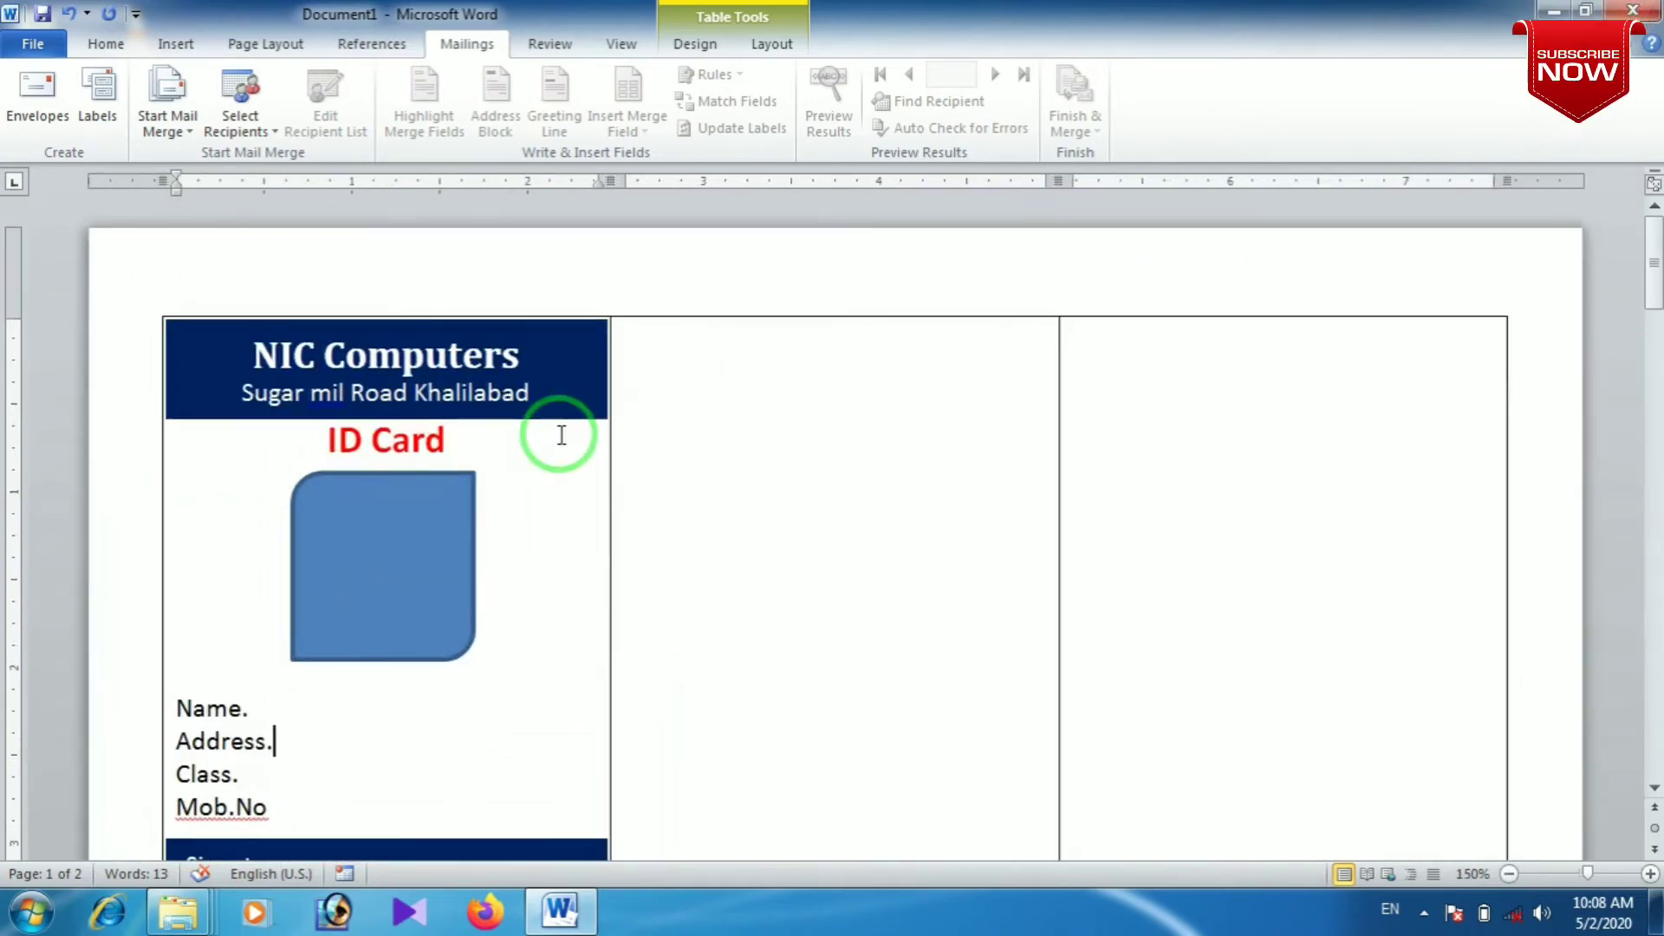
- Start a Labels mail merge with the default label options, then undo to restore the ID card table
click(176, 136)
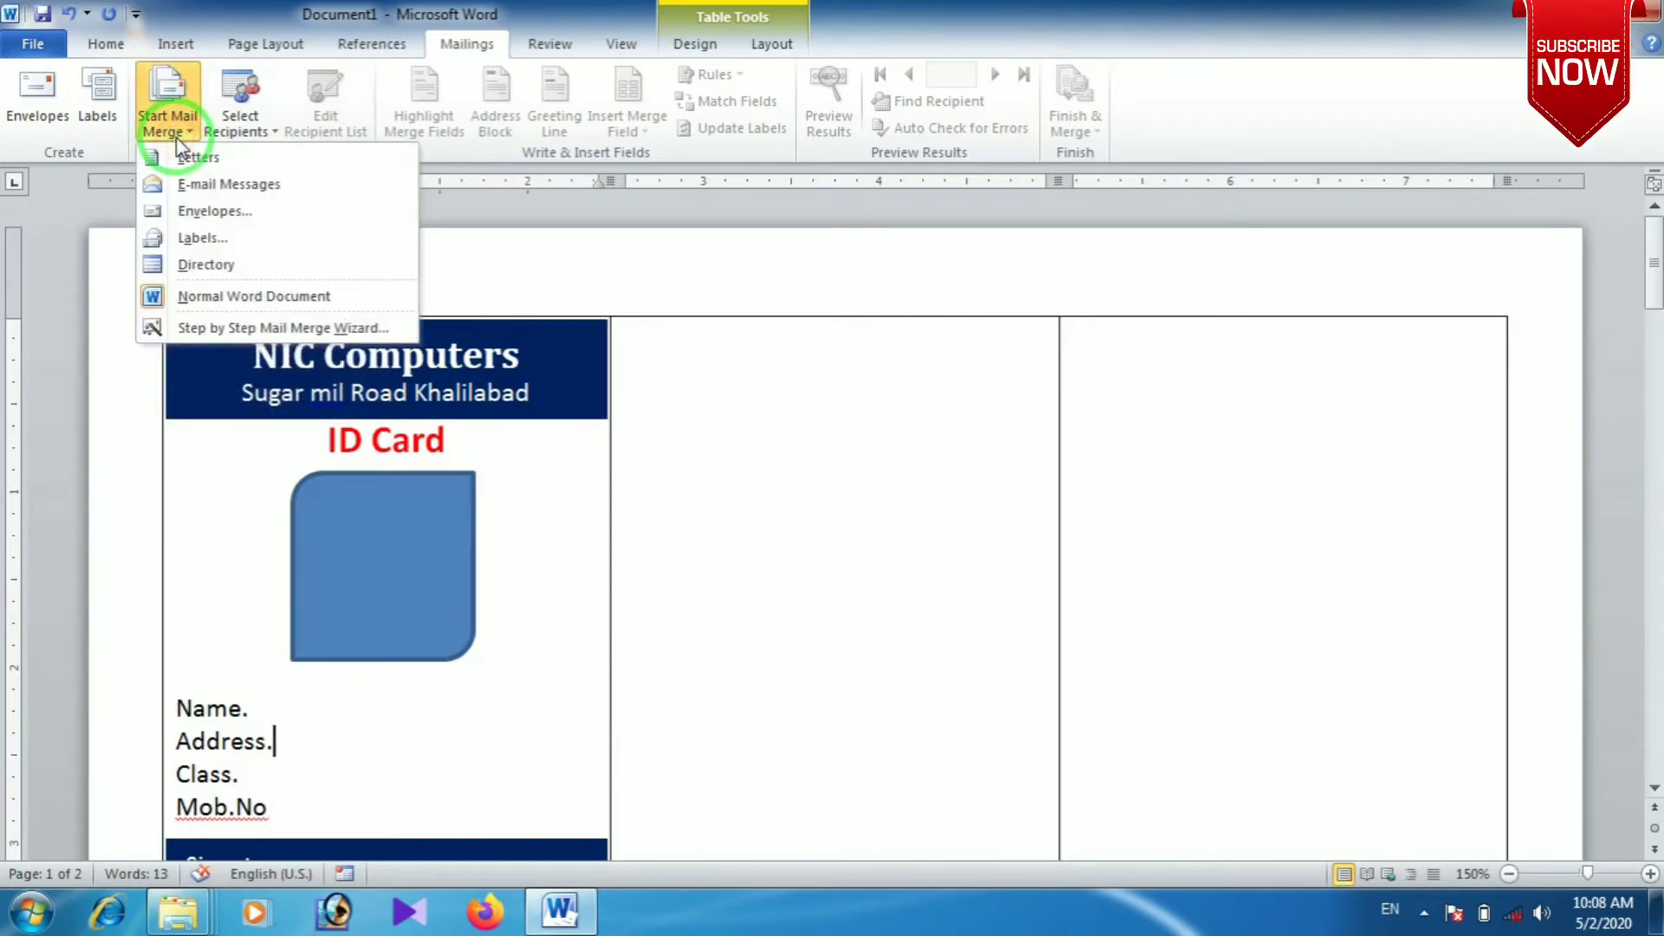
click(185, 239)
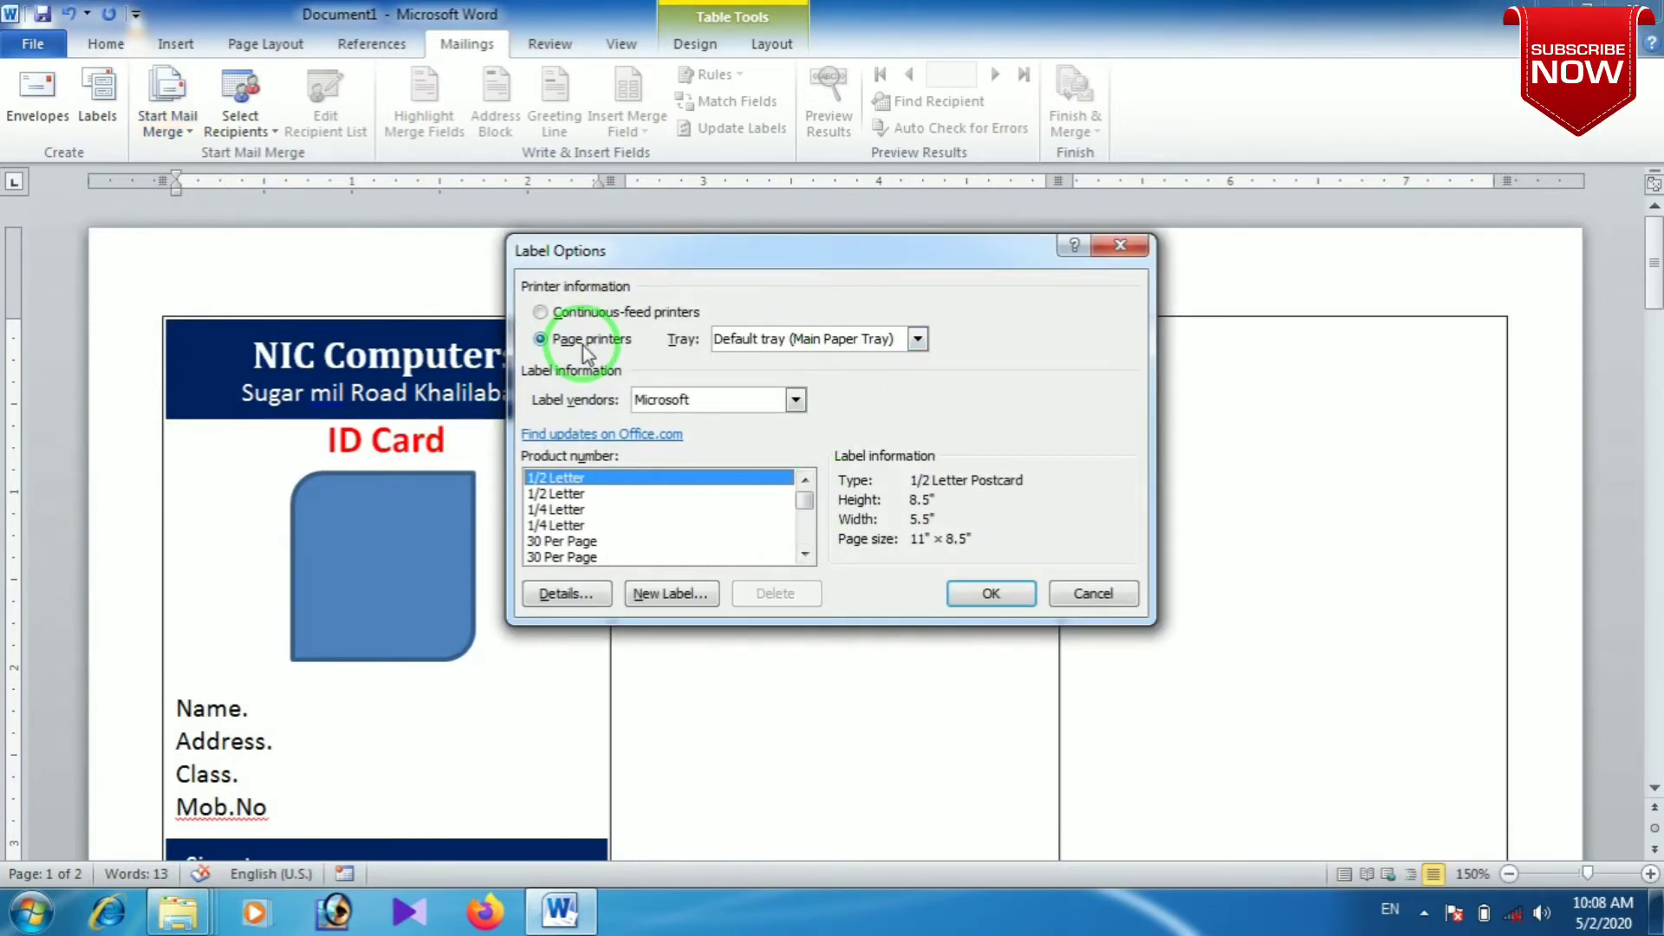
click(988, 595)
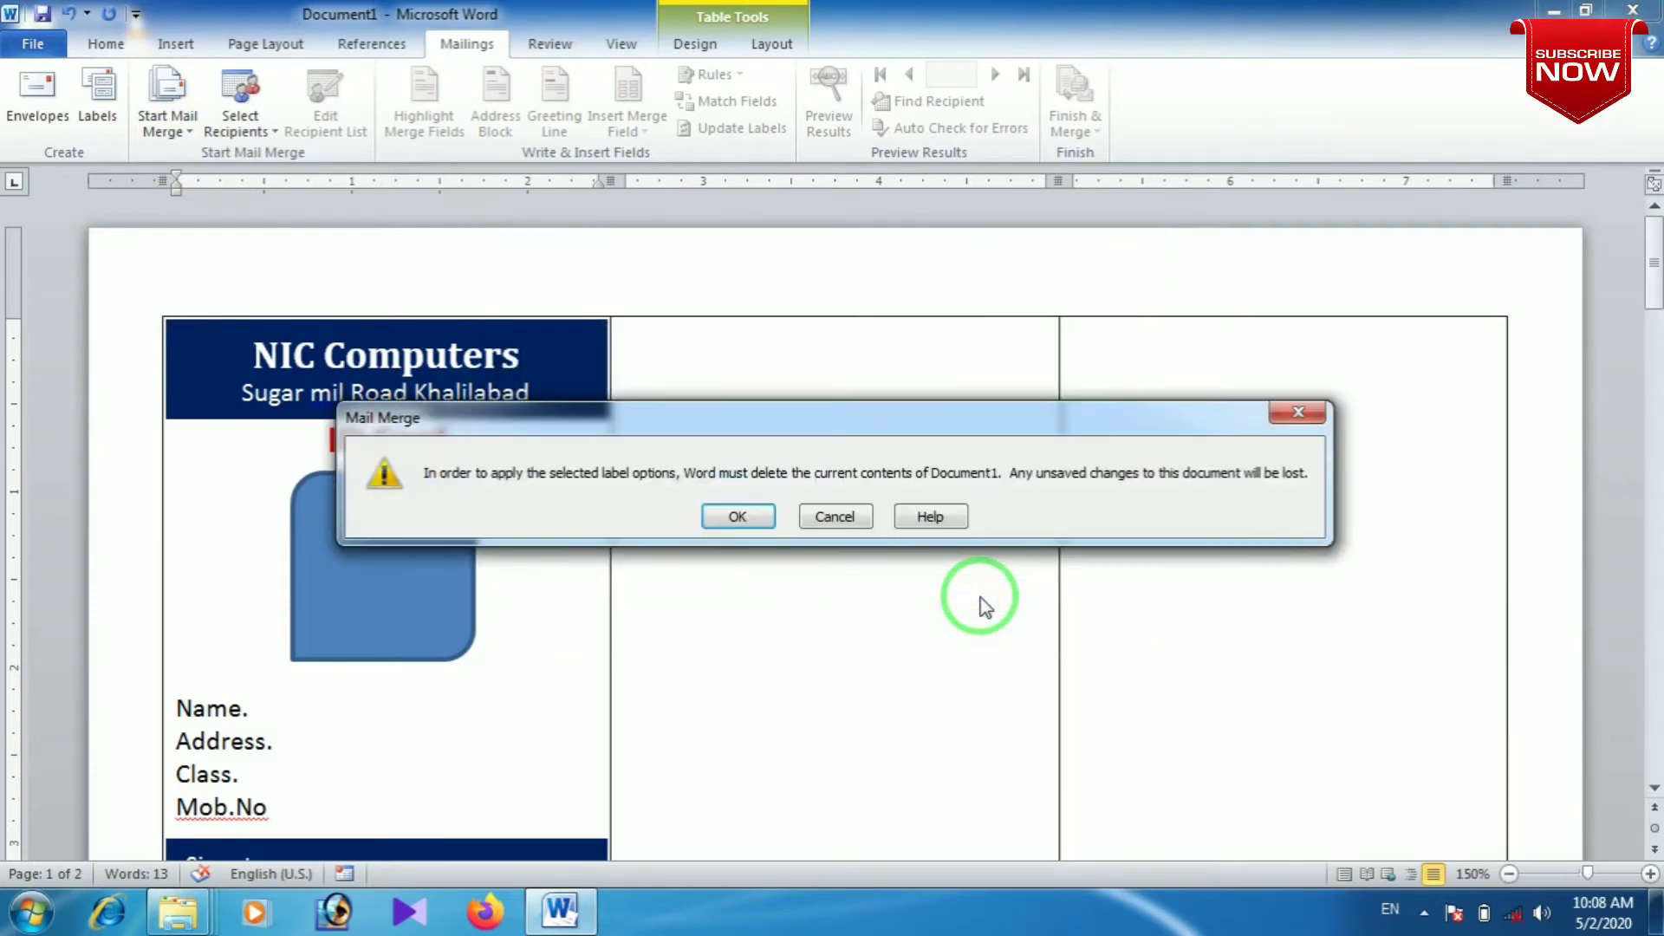
click(737, 517)
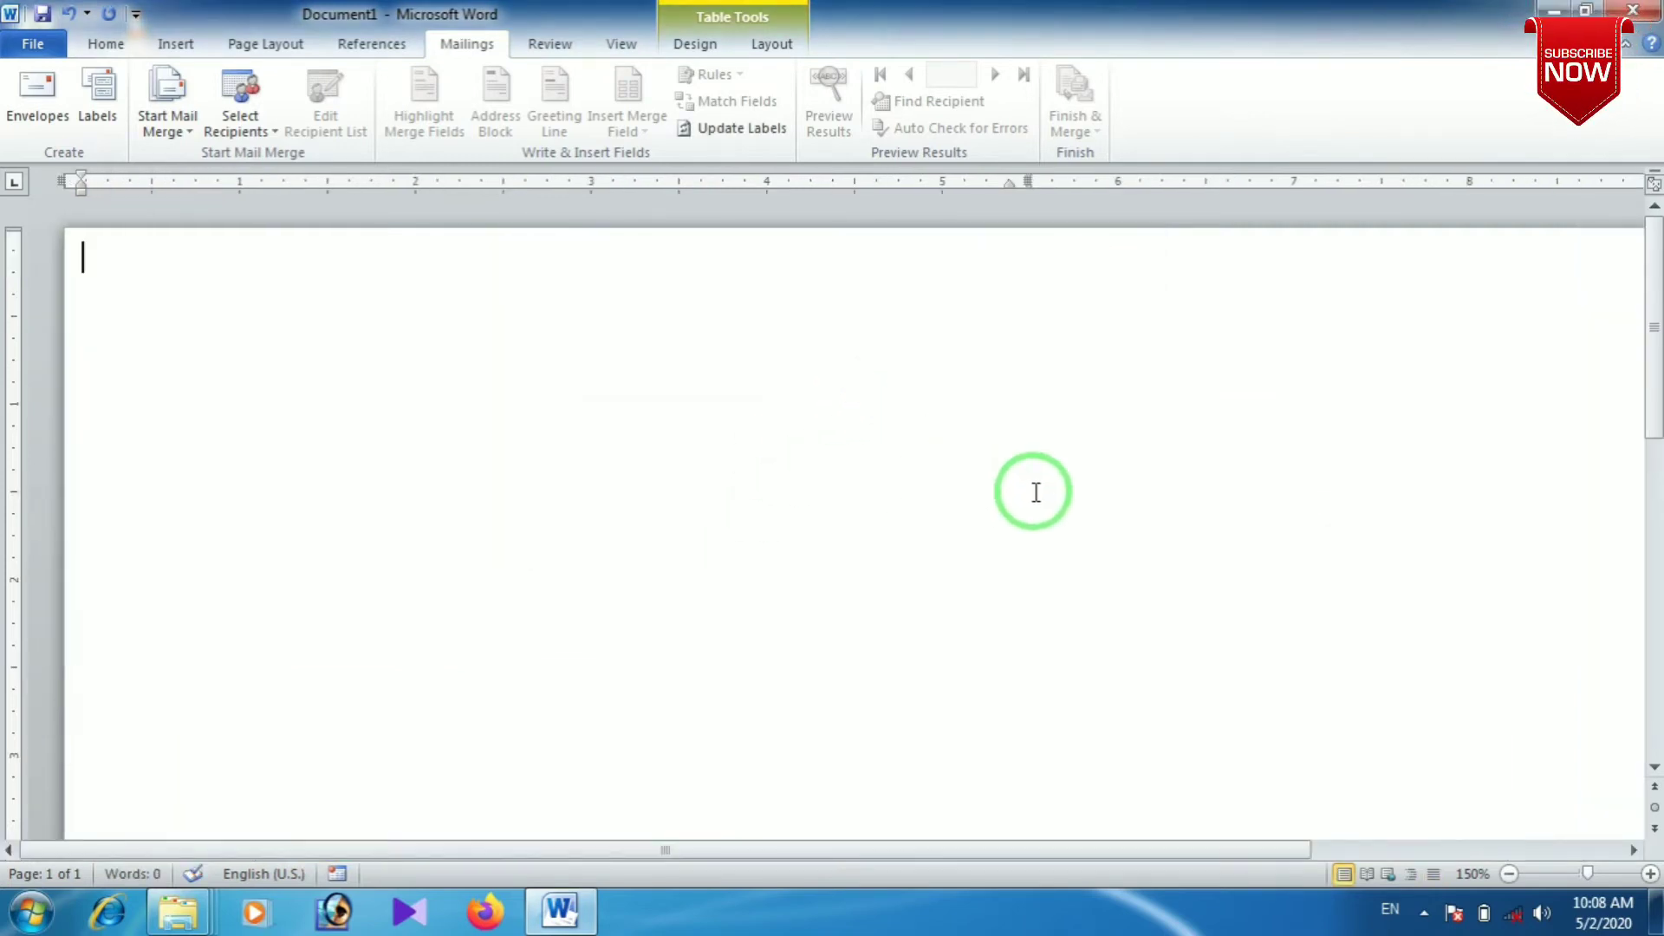
scroll(1029, 512, down, 1)
scroll(1028, 512, down, 3)
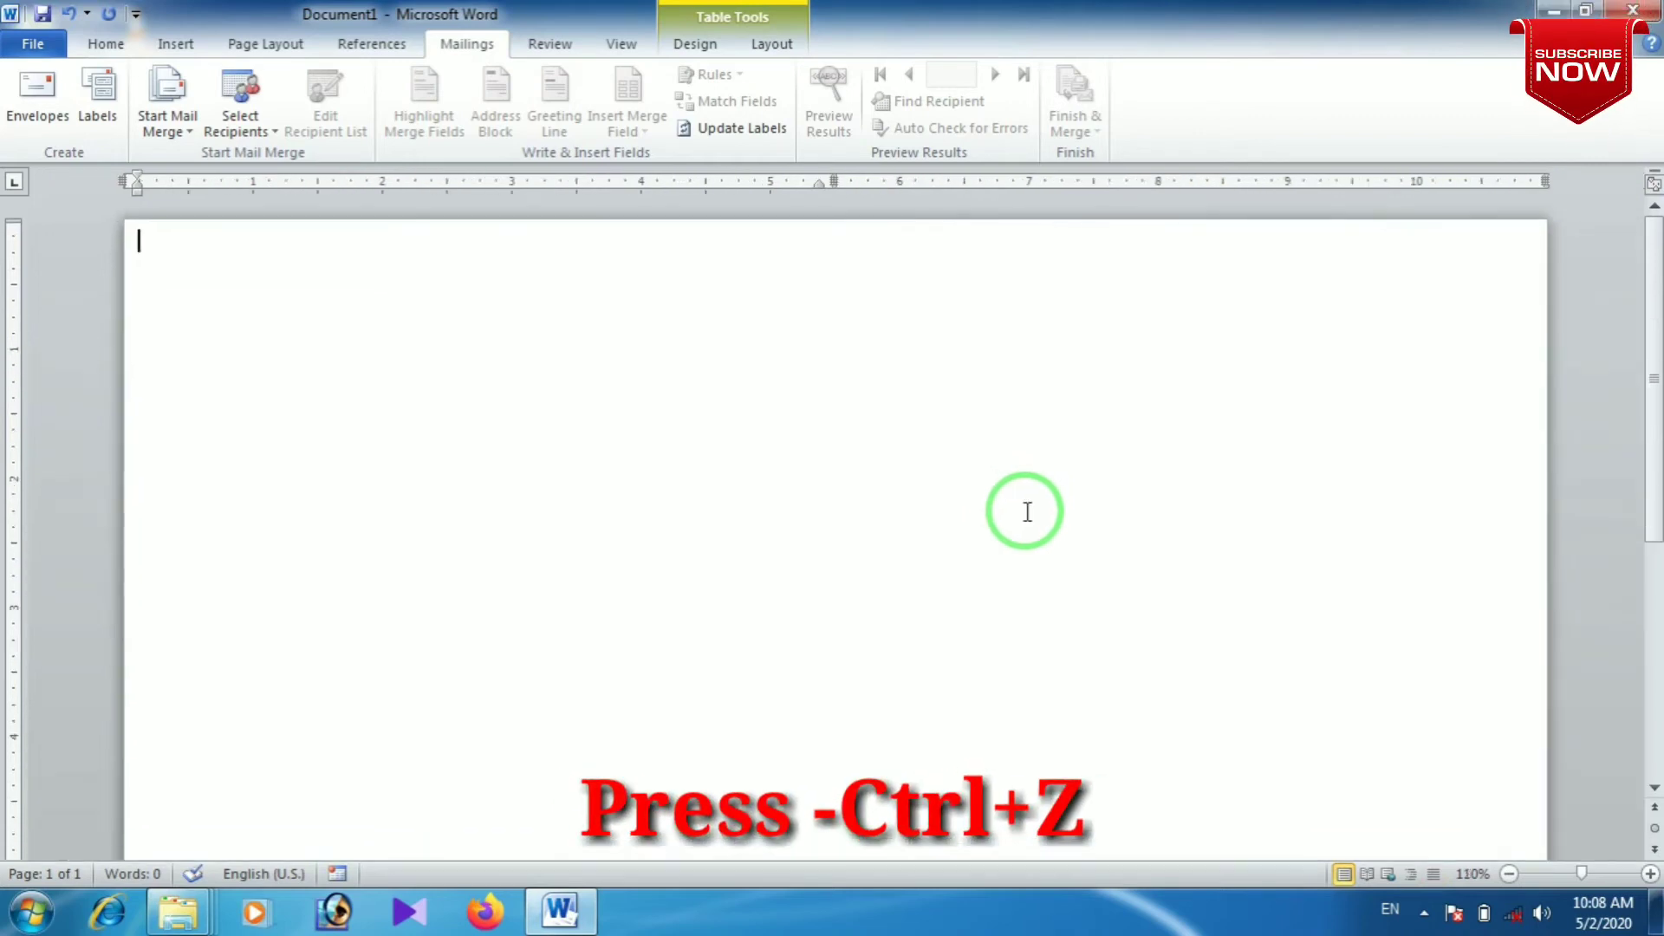
scroll(1025, 512, down, 1)
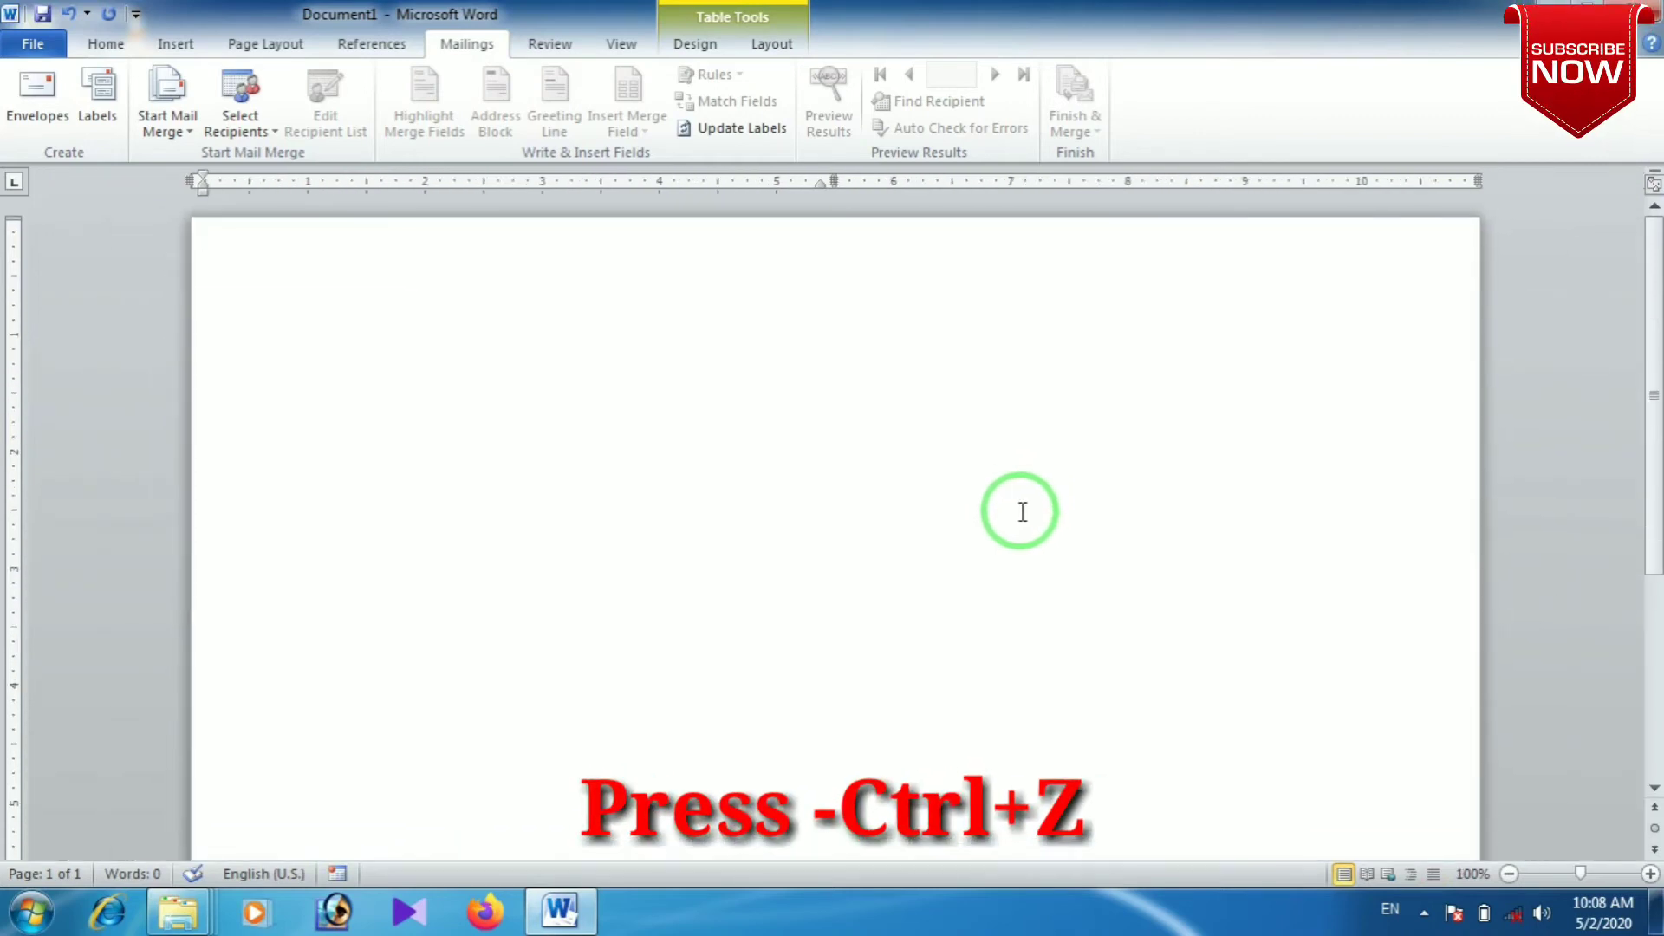
key(ctrl+z)
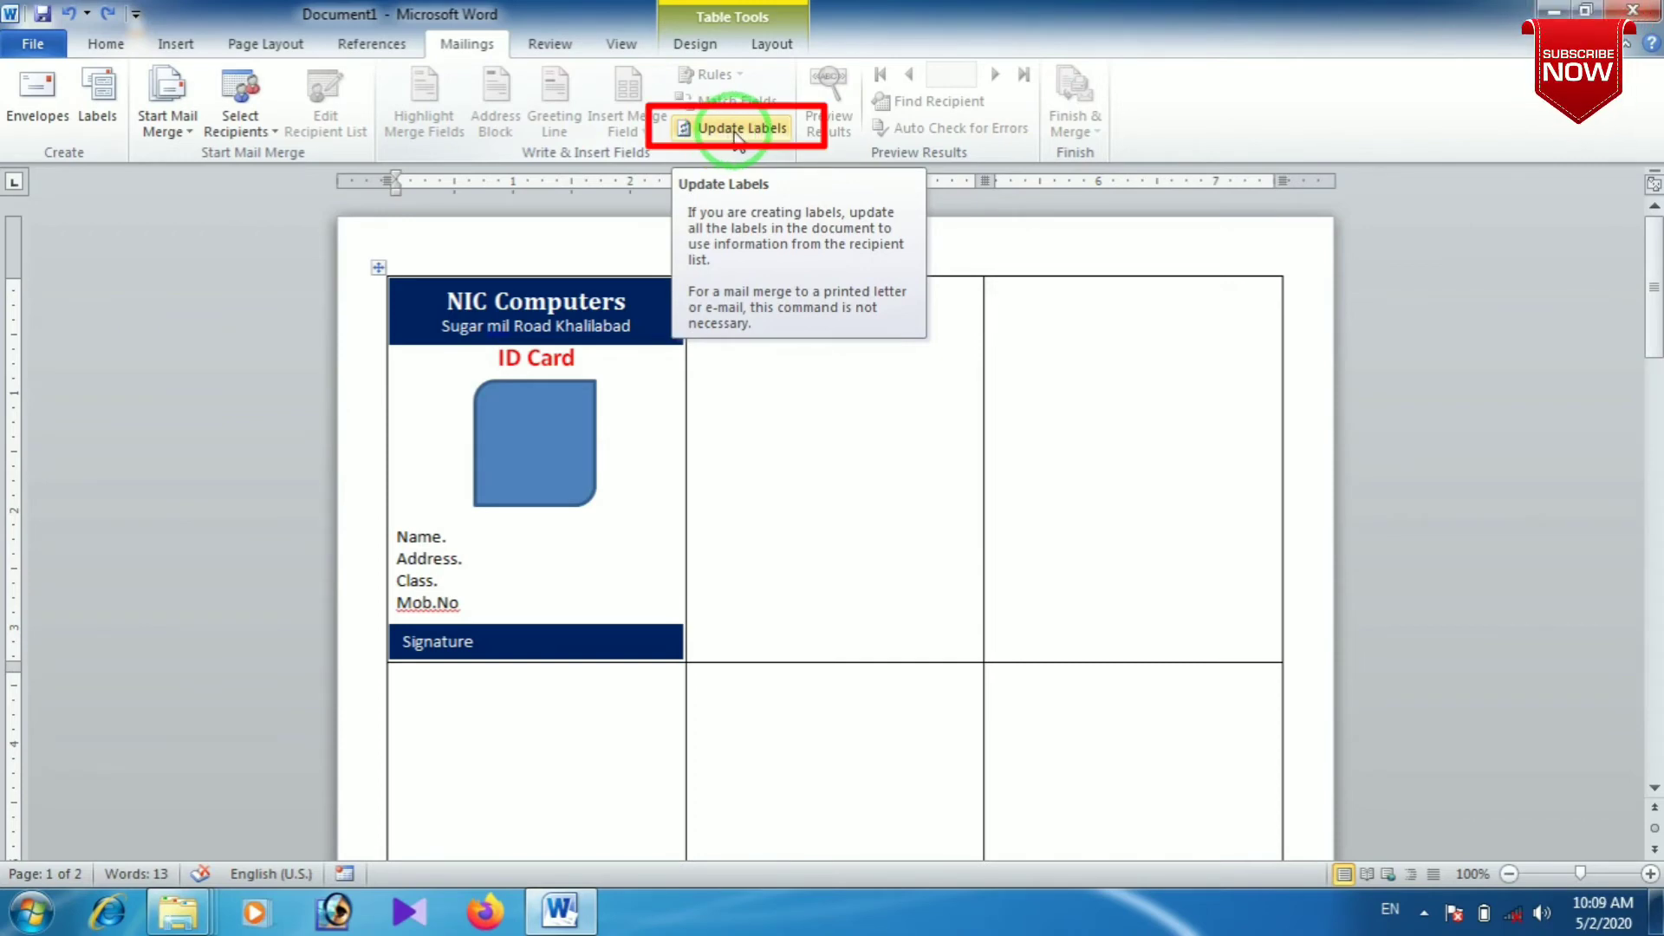
- Run Update Labels so every table cell gets a copy of the ID card
click(738, 130)
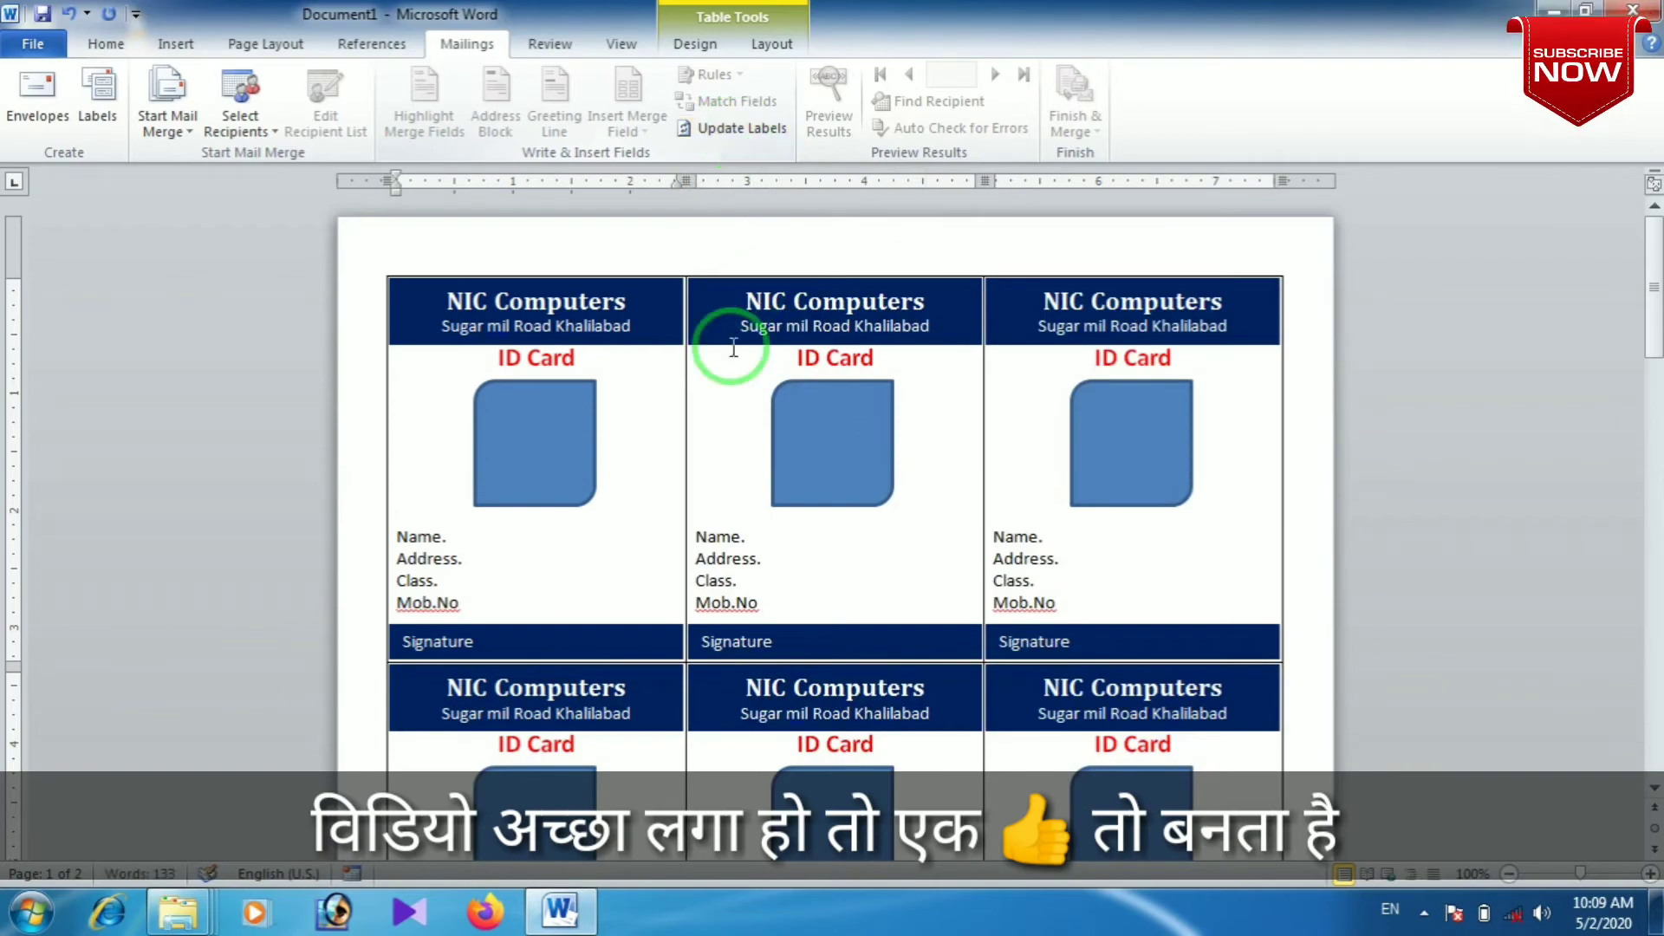
scroll(660, 523, down, 3)
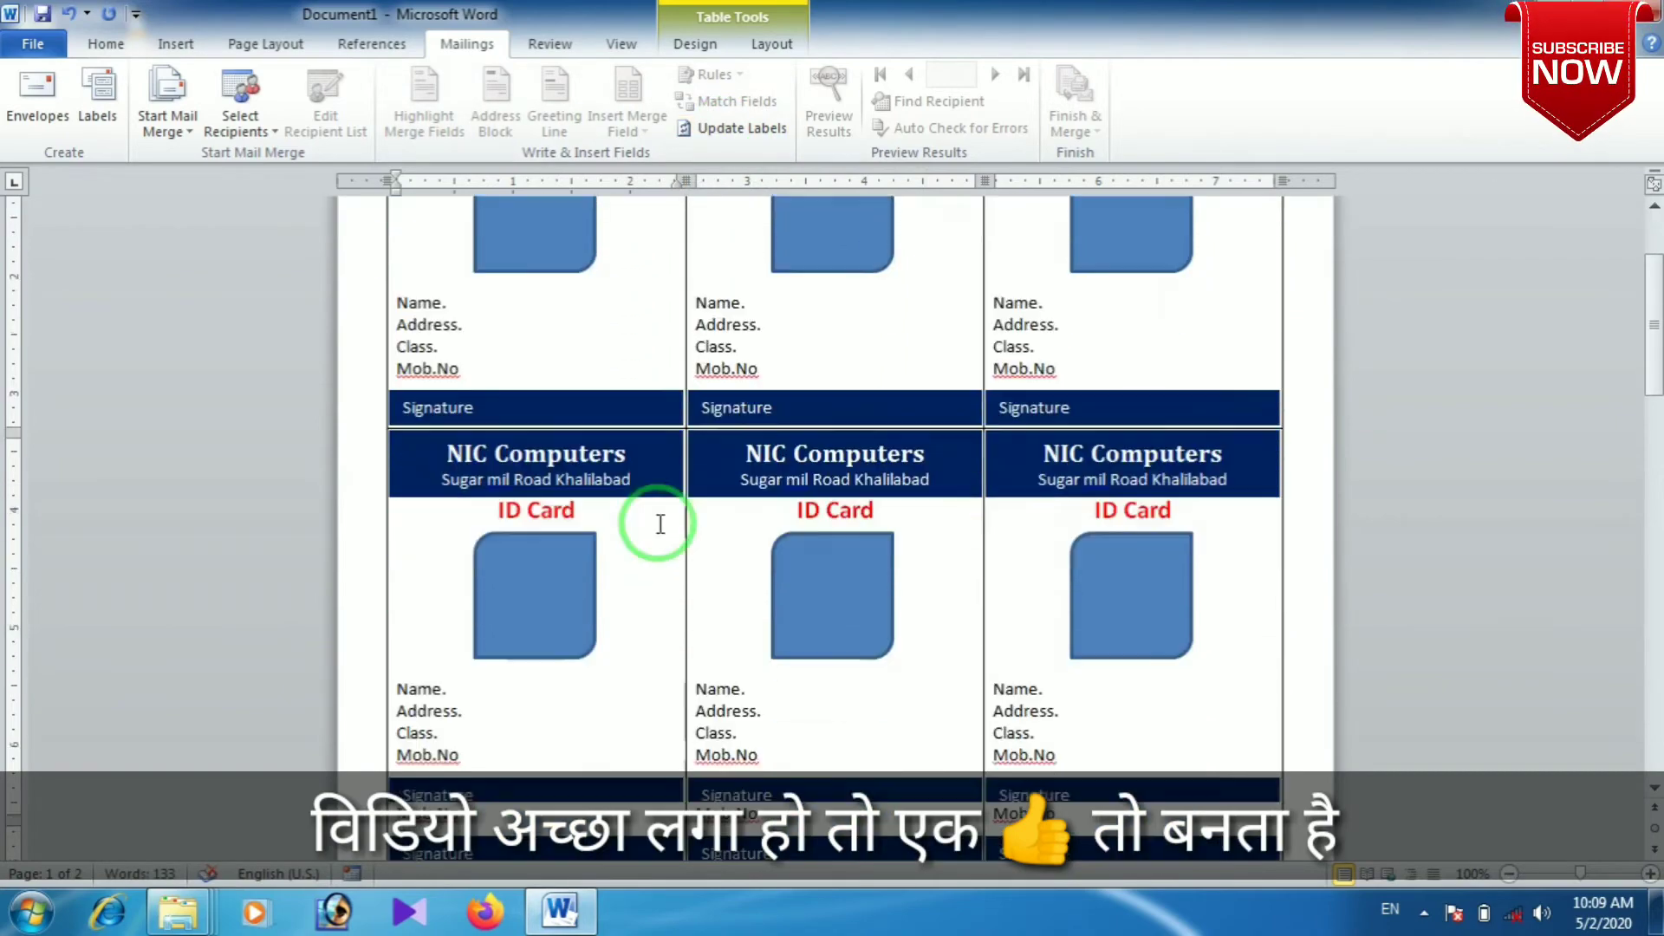
scroll(659, 522, down, 4)
scroll(733, 558, down, 3)
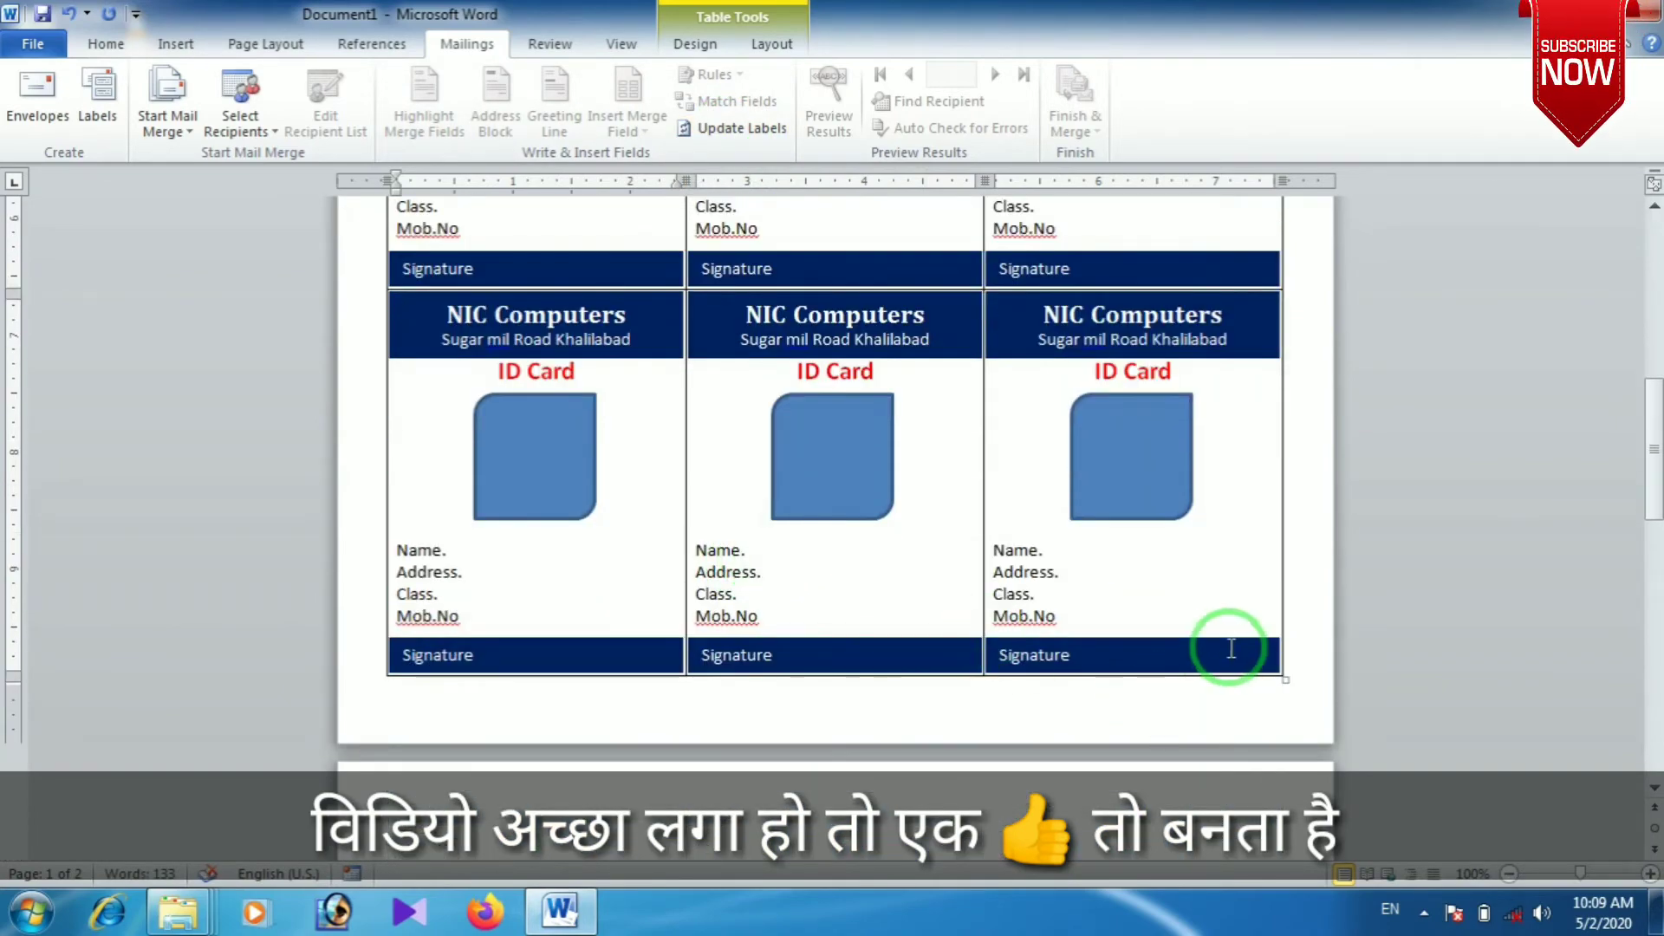
scroll(1229, 642, up, 3)
scroll(1224, 624, up, 2)
scroll(1218, 614, up, 2)
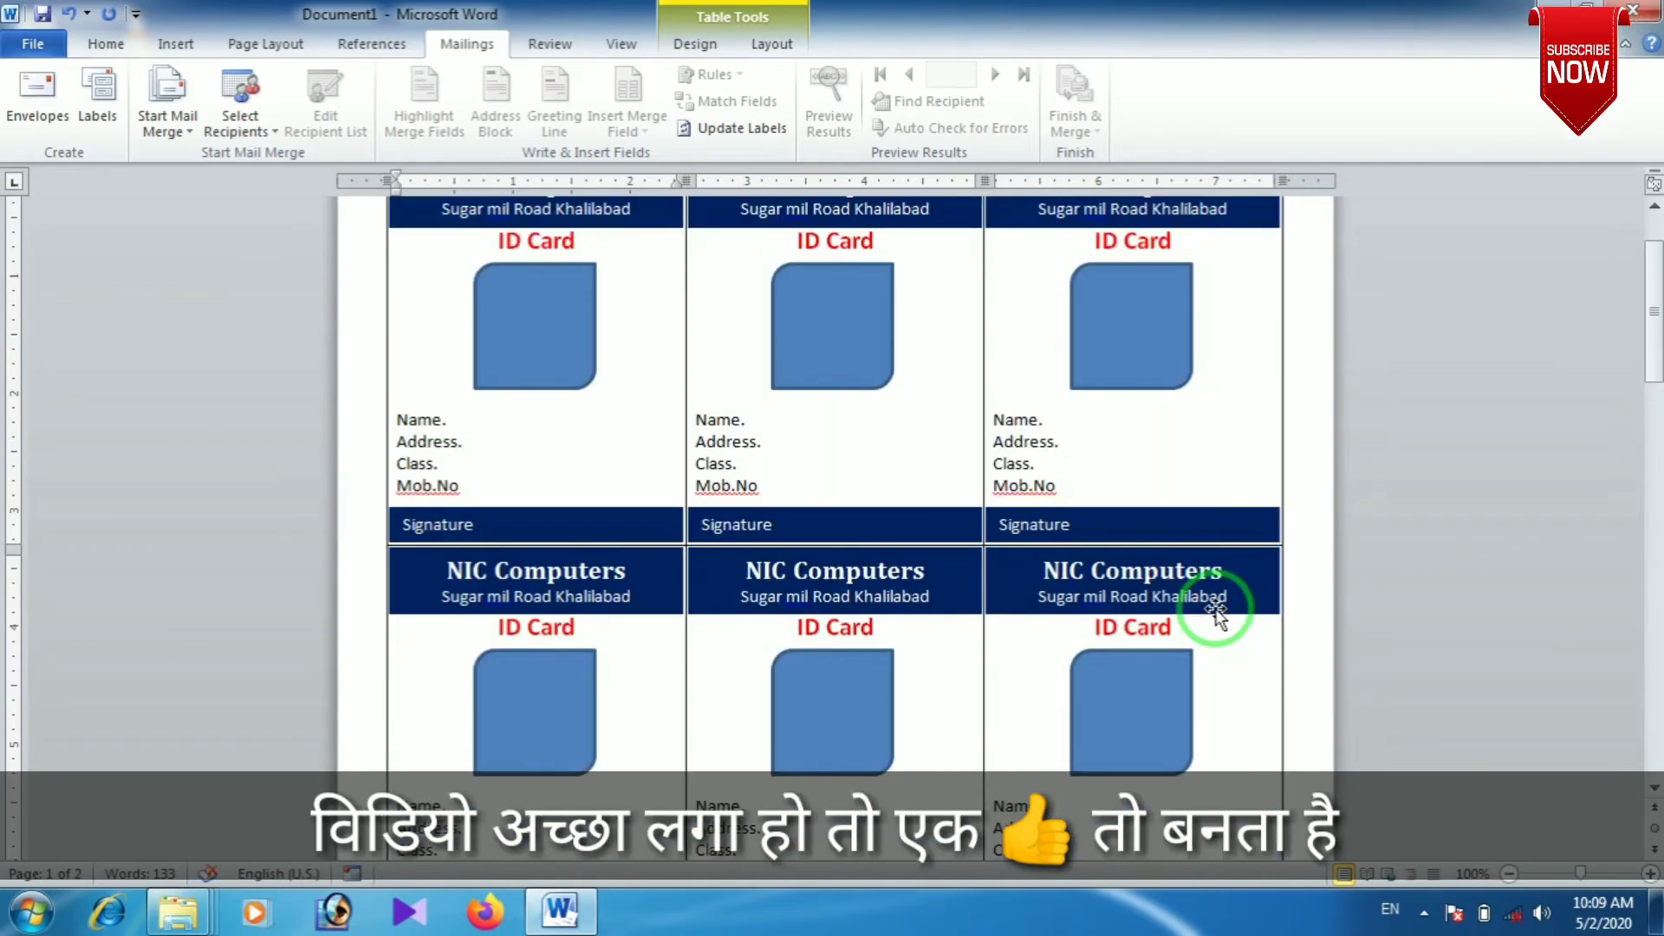
scroll(1216, 613, up, 2)
- Select the four detail lines (Name., Address., Class., Mob.No) in the first card
click(455, 559)
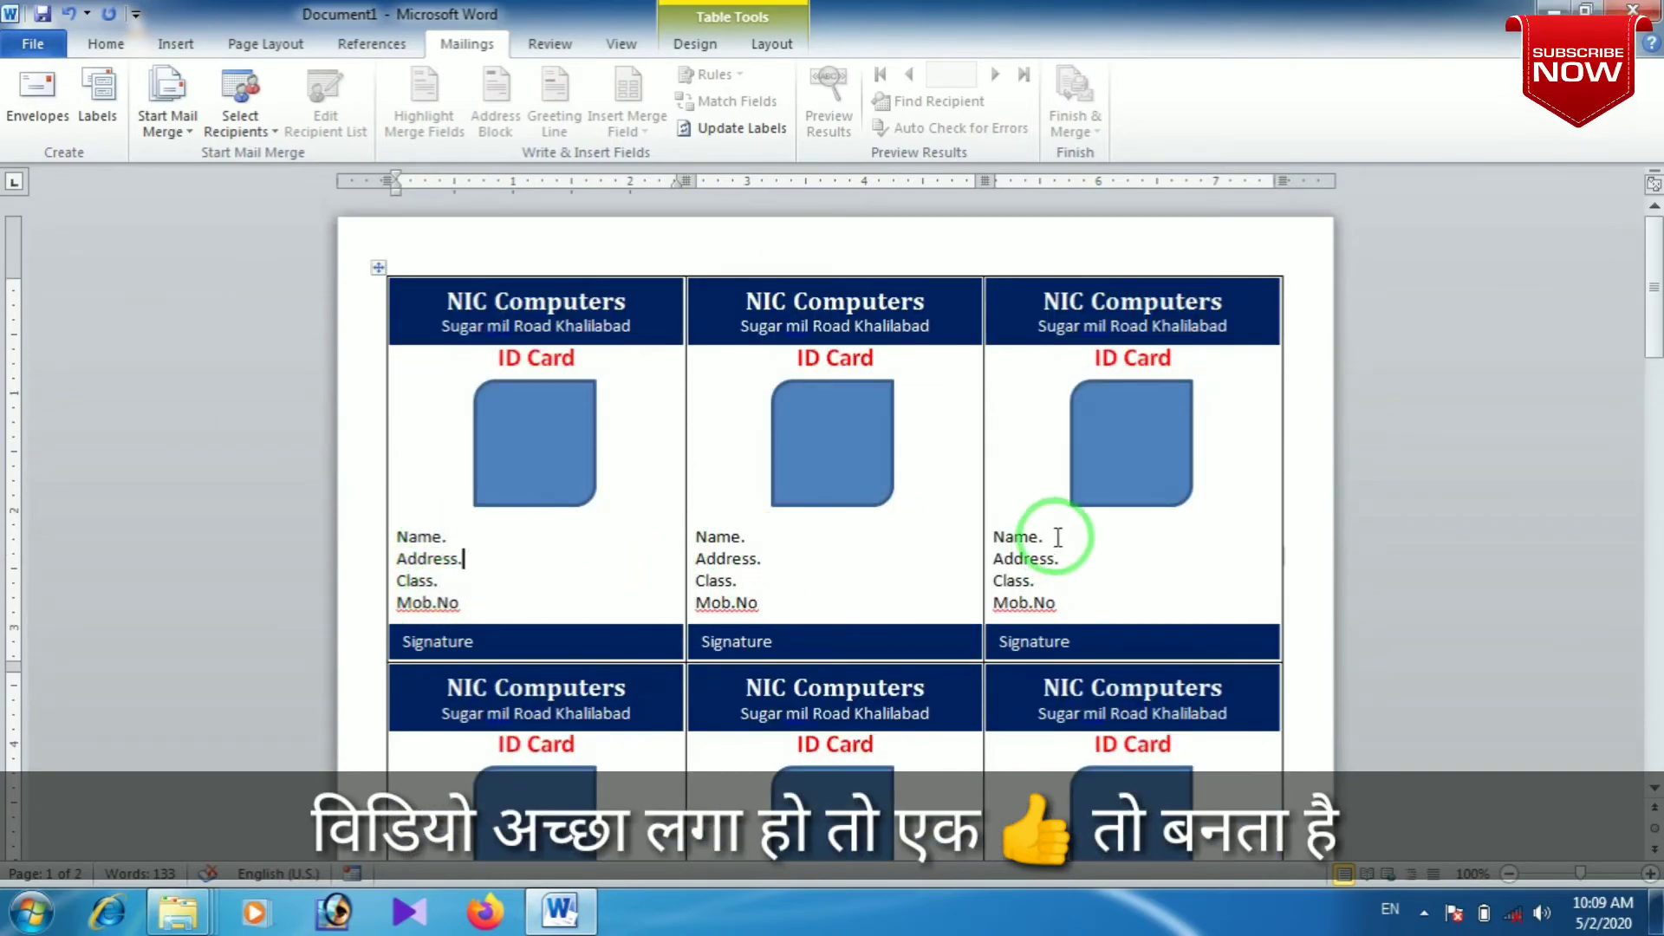
scroll(1085, 681, down, 4)
scroll(1094, 672, down, 2)
scroll(1078, 680, up, 5)
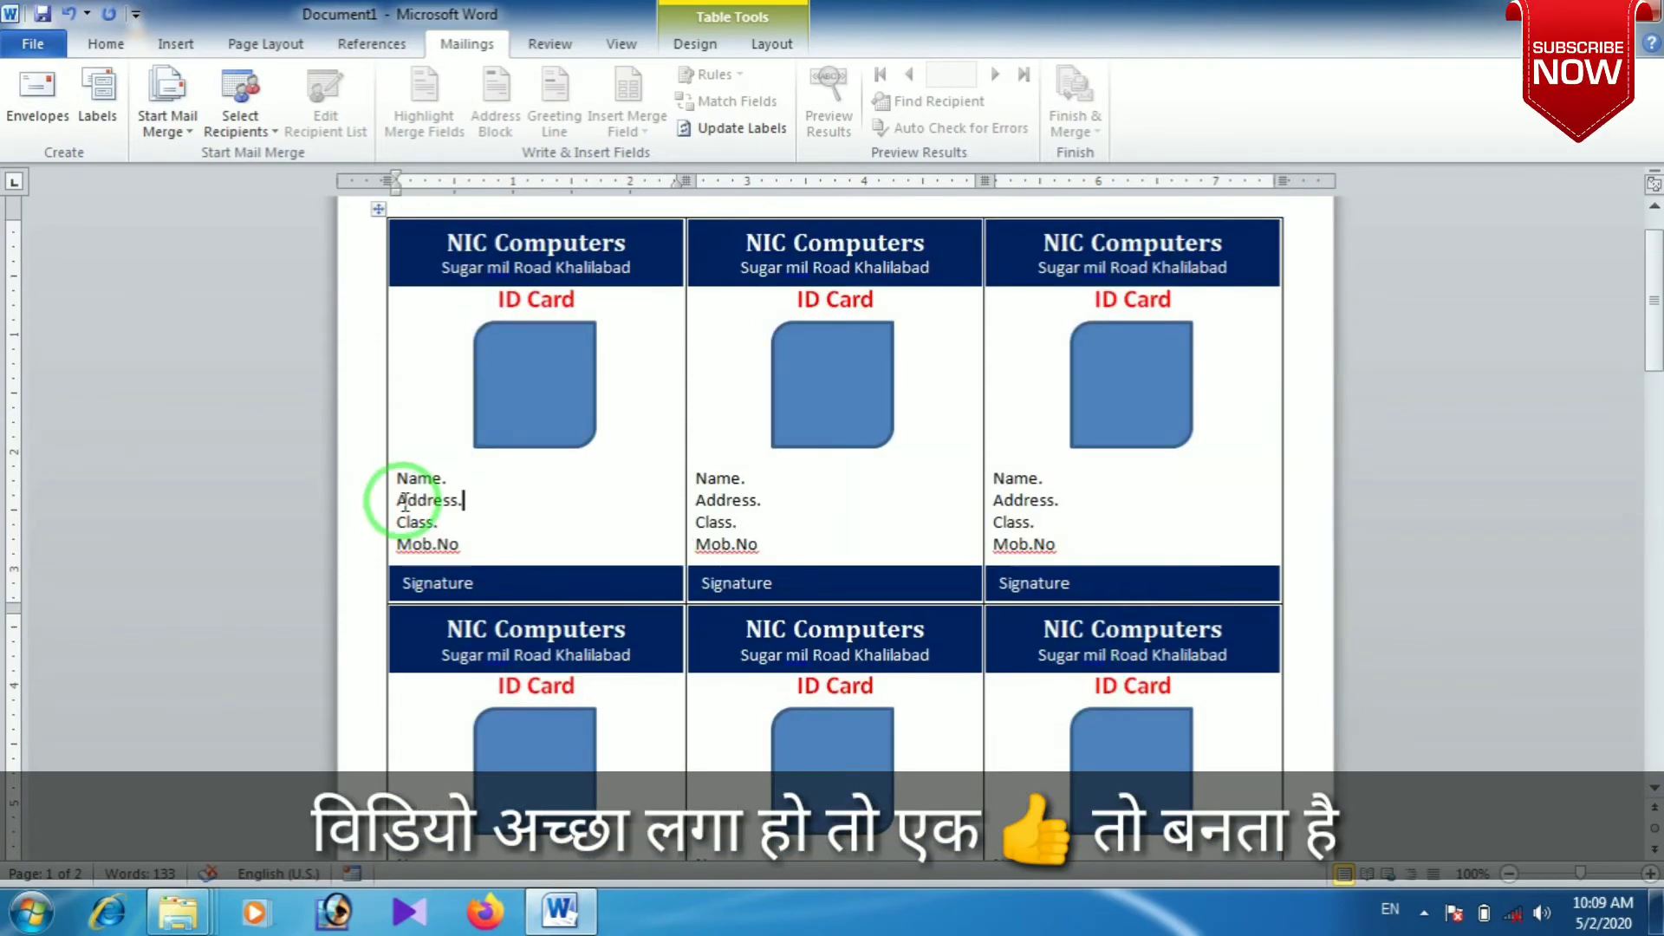
drag(401, 475, 466, 547)
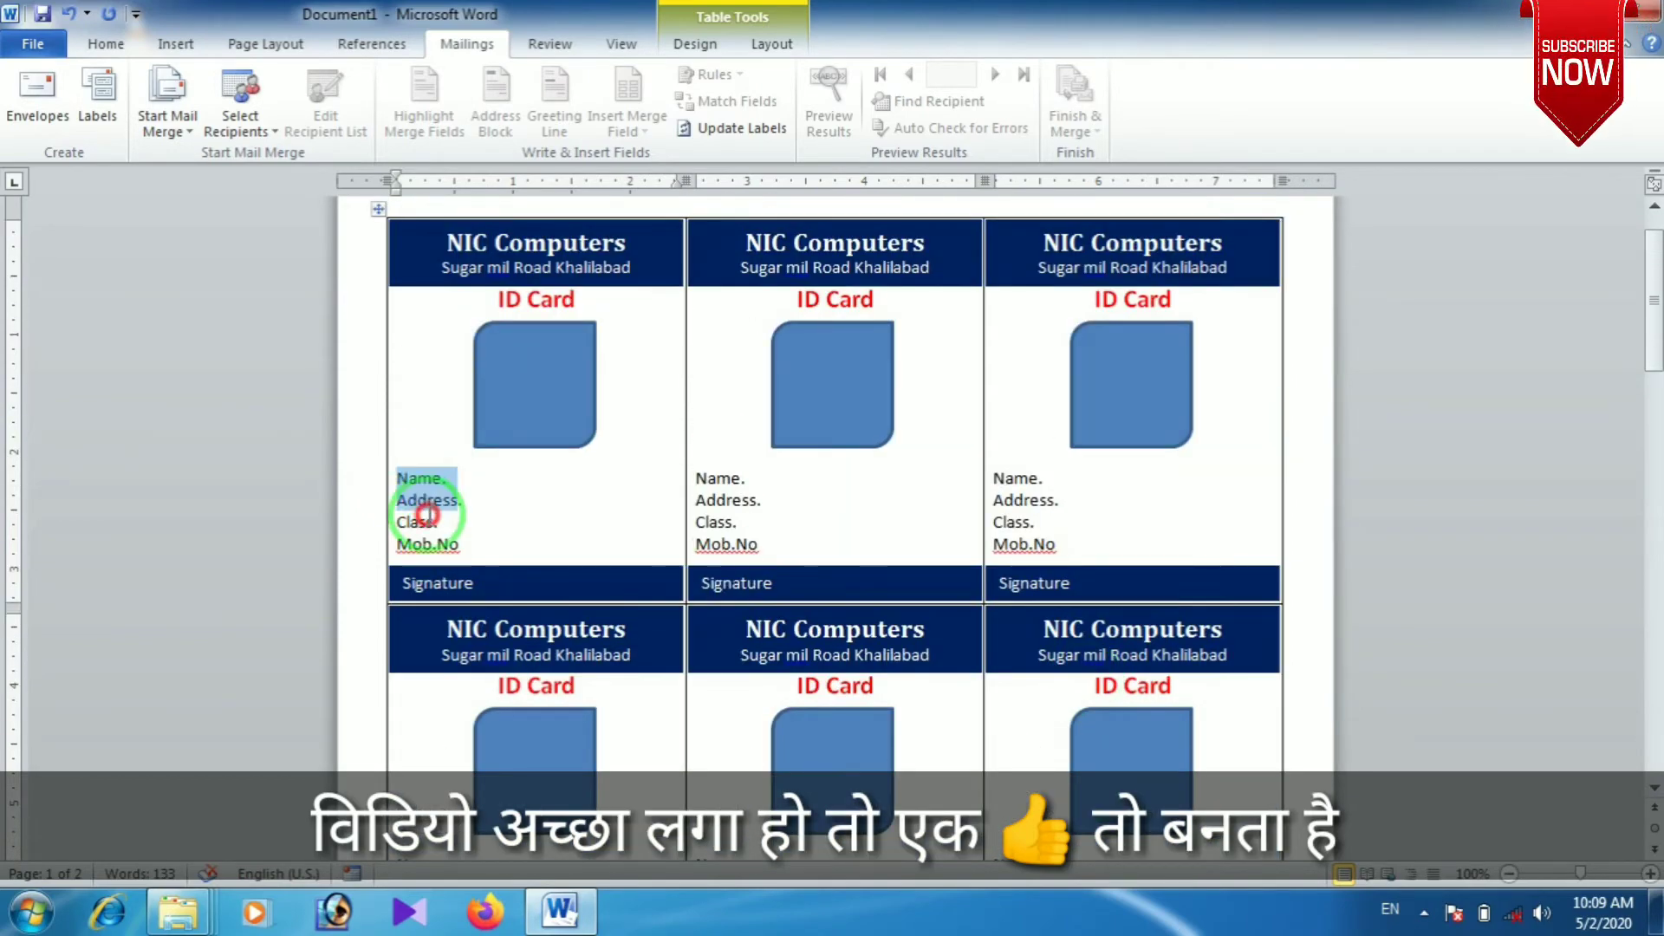
- Make the selected Name, Address, Class and Mob.No lines bold
click(102, 45)
click(203, 120)
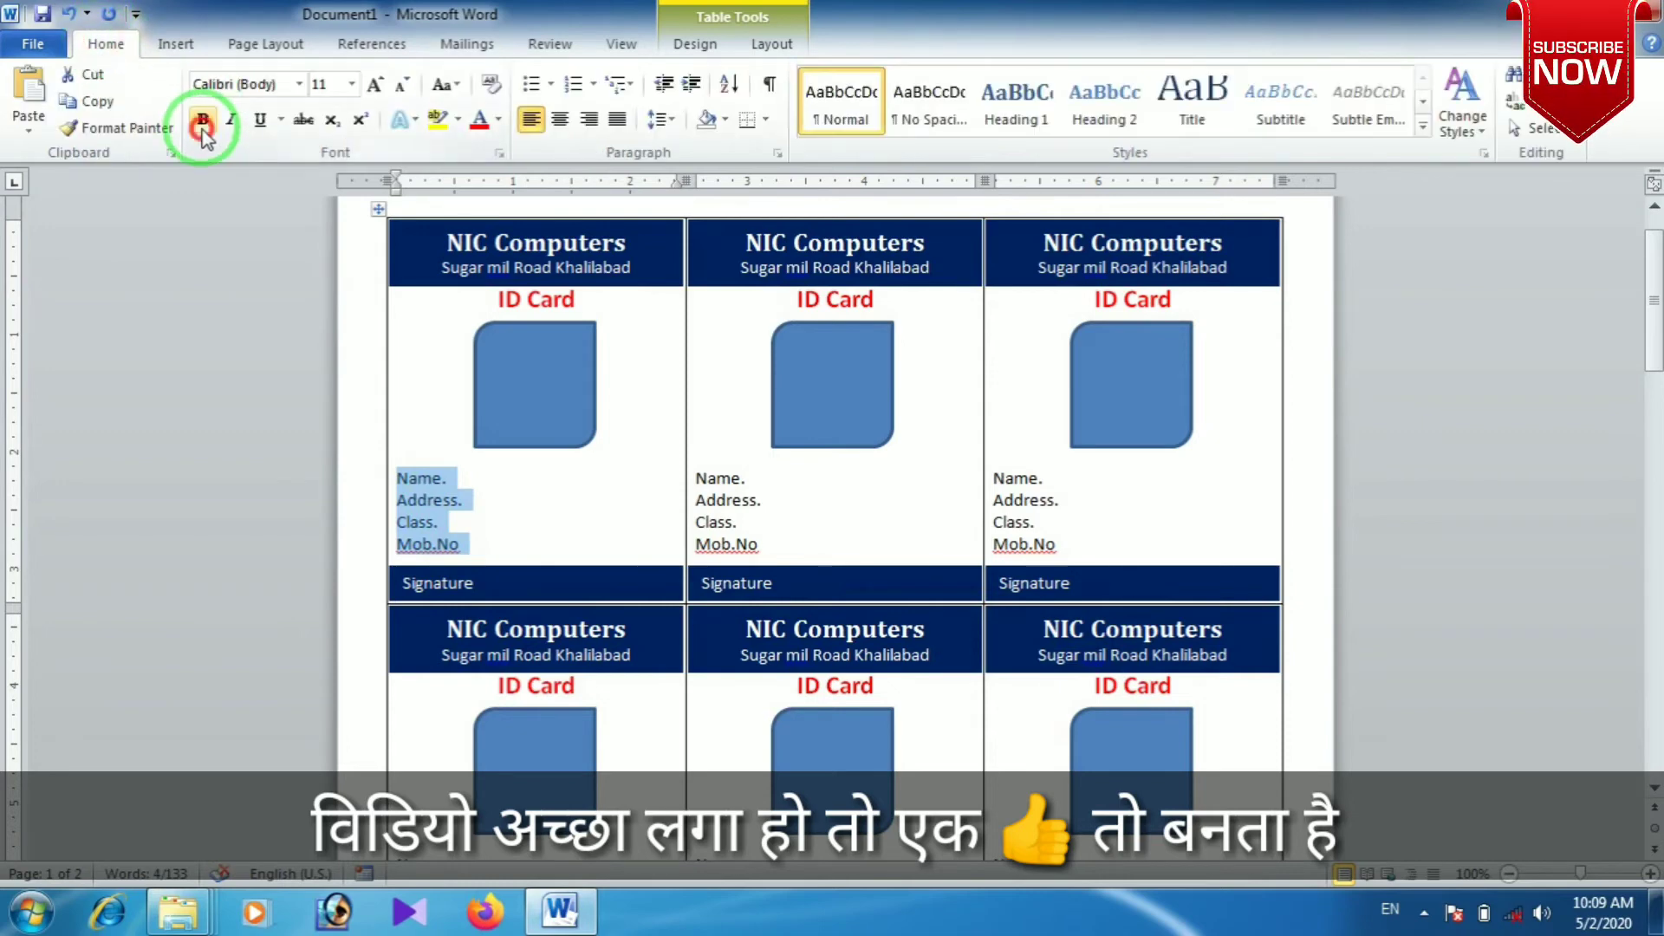
click(501, 533)
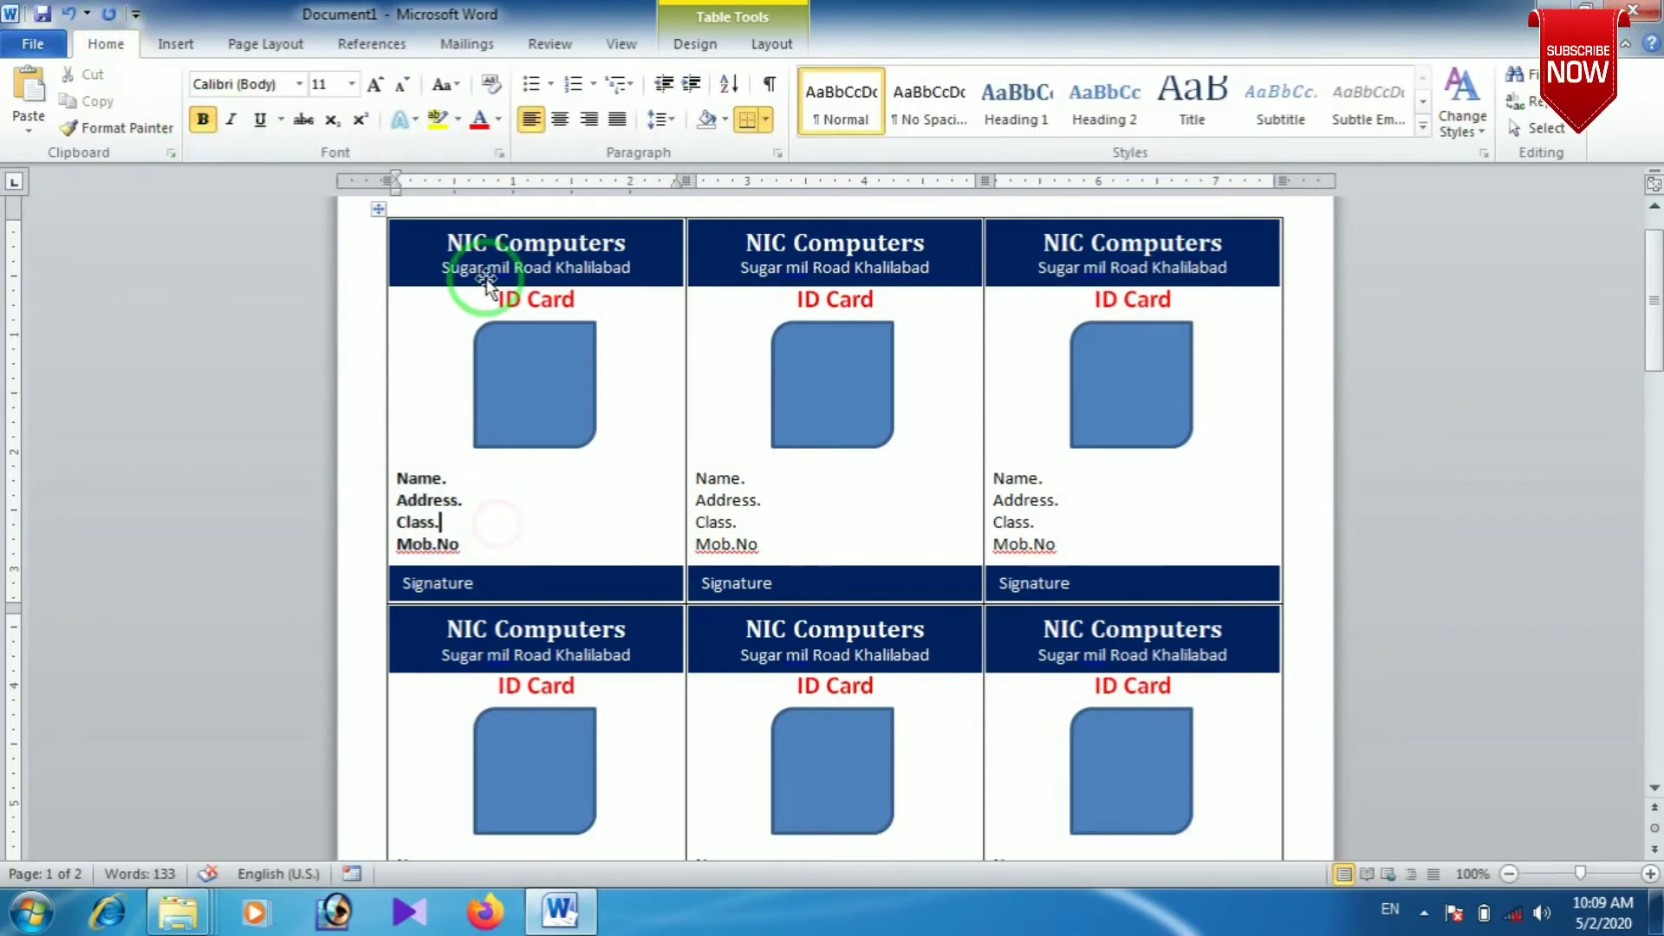
- Run Update Labels to copy the bold detail lines to all cards
click(460, 48)
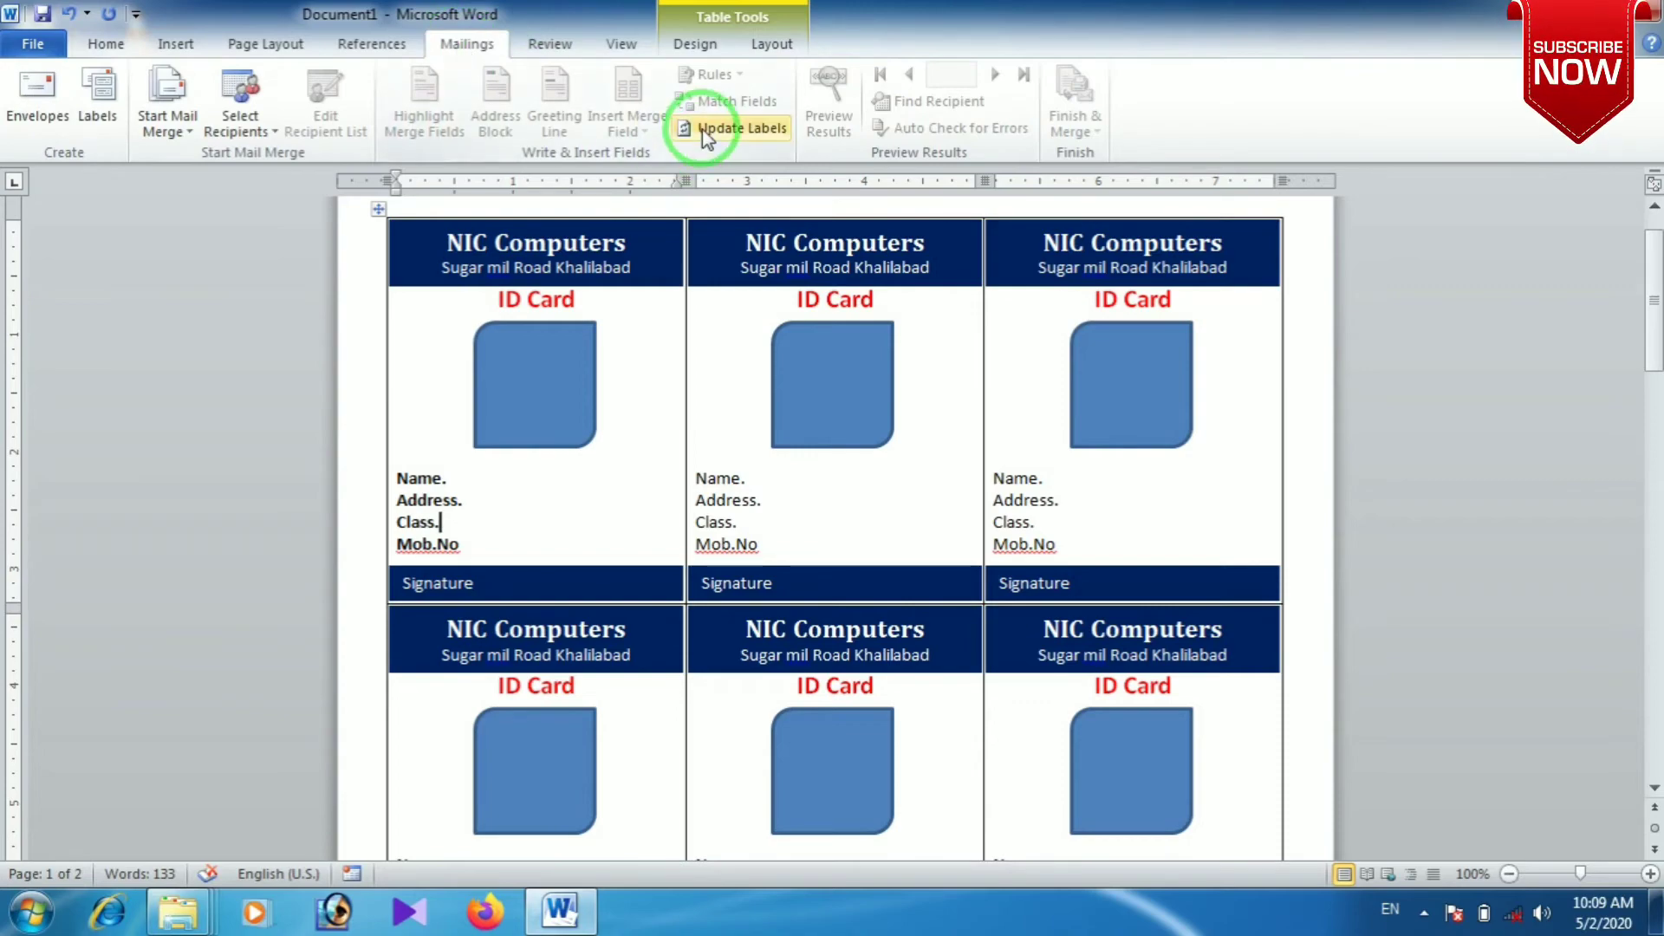
click(702, 128)
scroll(616, 543, down, 3)
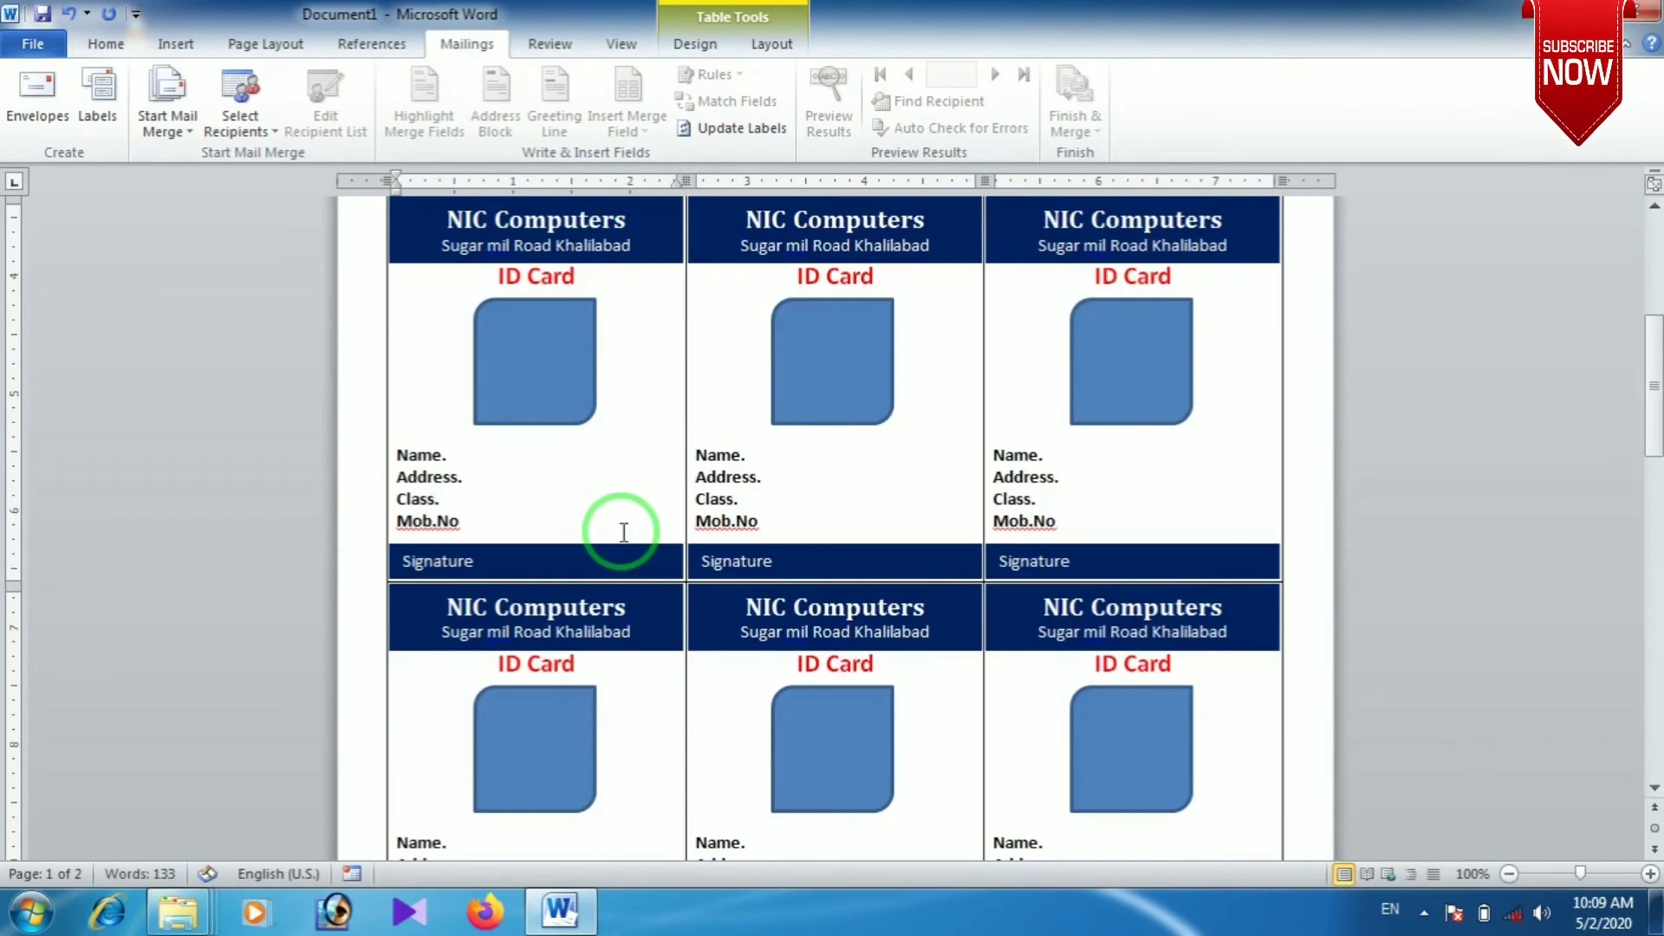
scroll(621, 531, down, 3)
scroll(624, 529, down, 2)
scroll(626, 527, up, 1)
scroll(620, 531, up, 3)
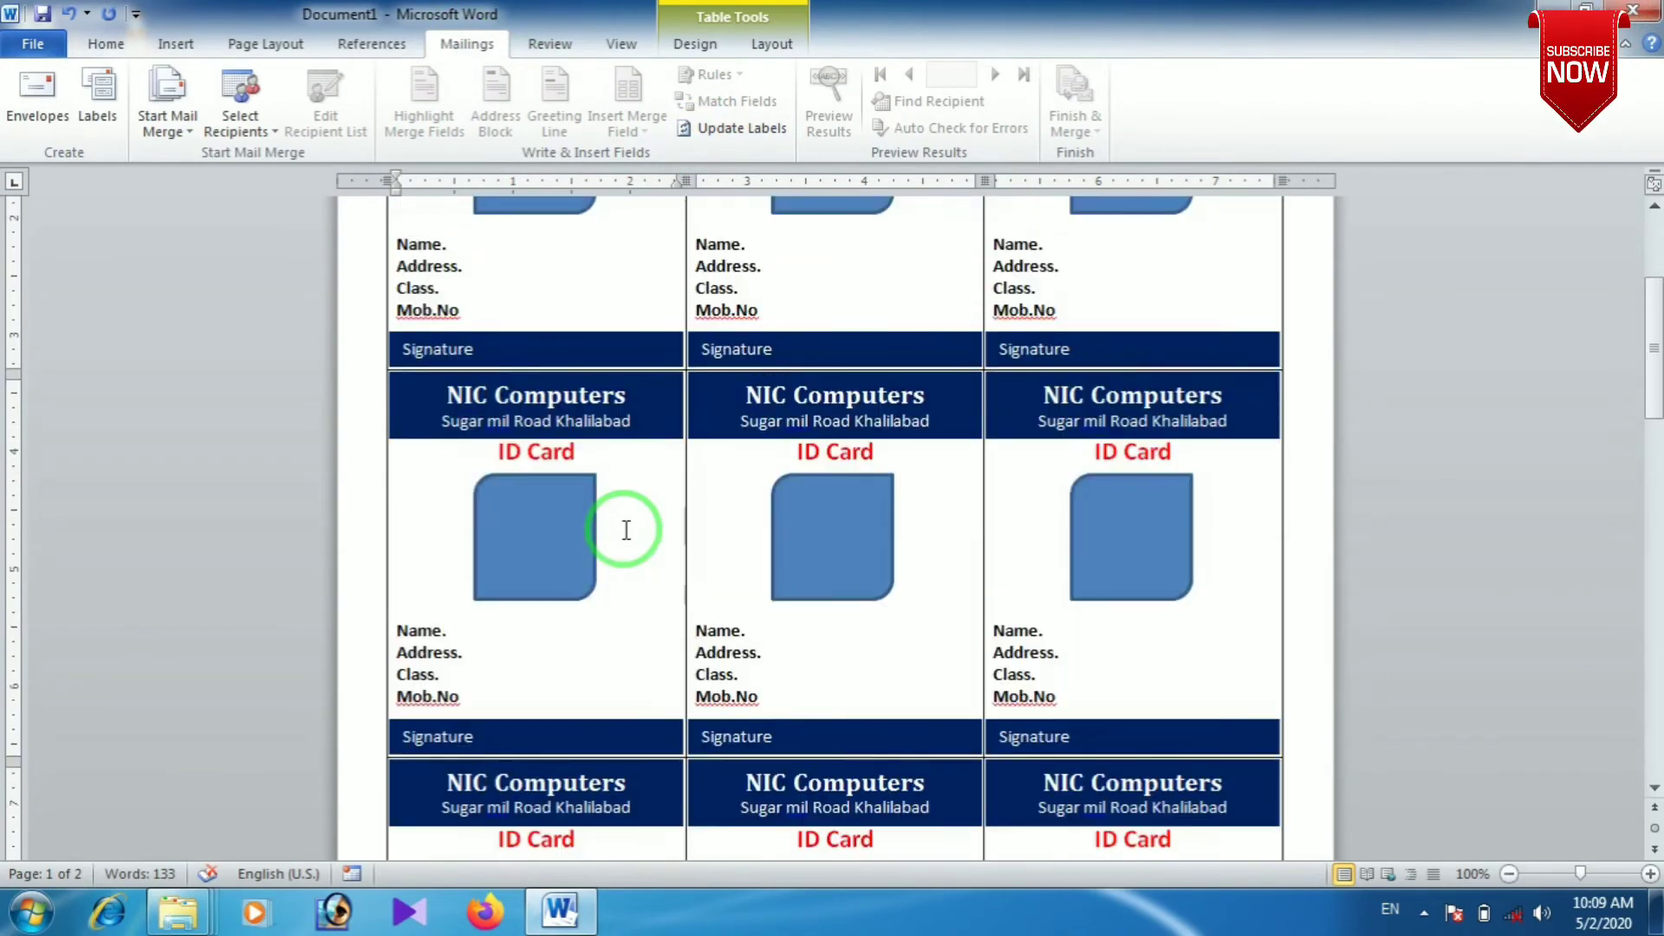
scroll(621, 531, up, 2)
scroll(978, 398, up, 1)
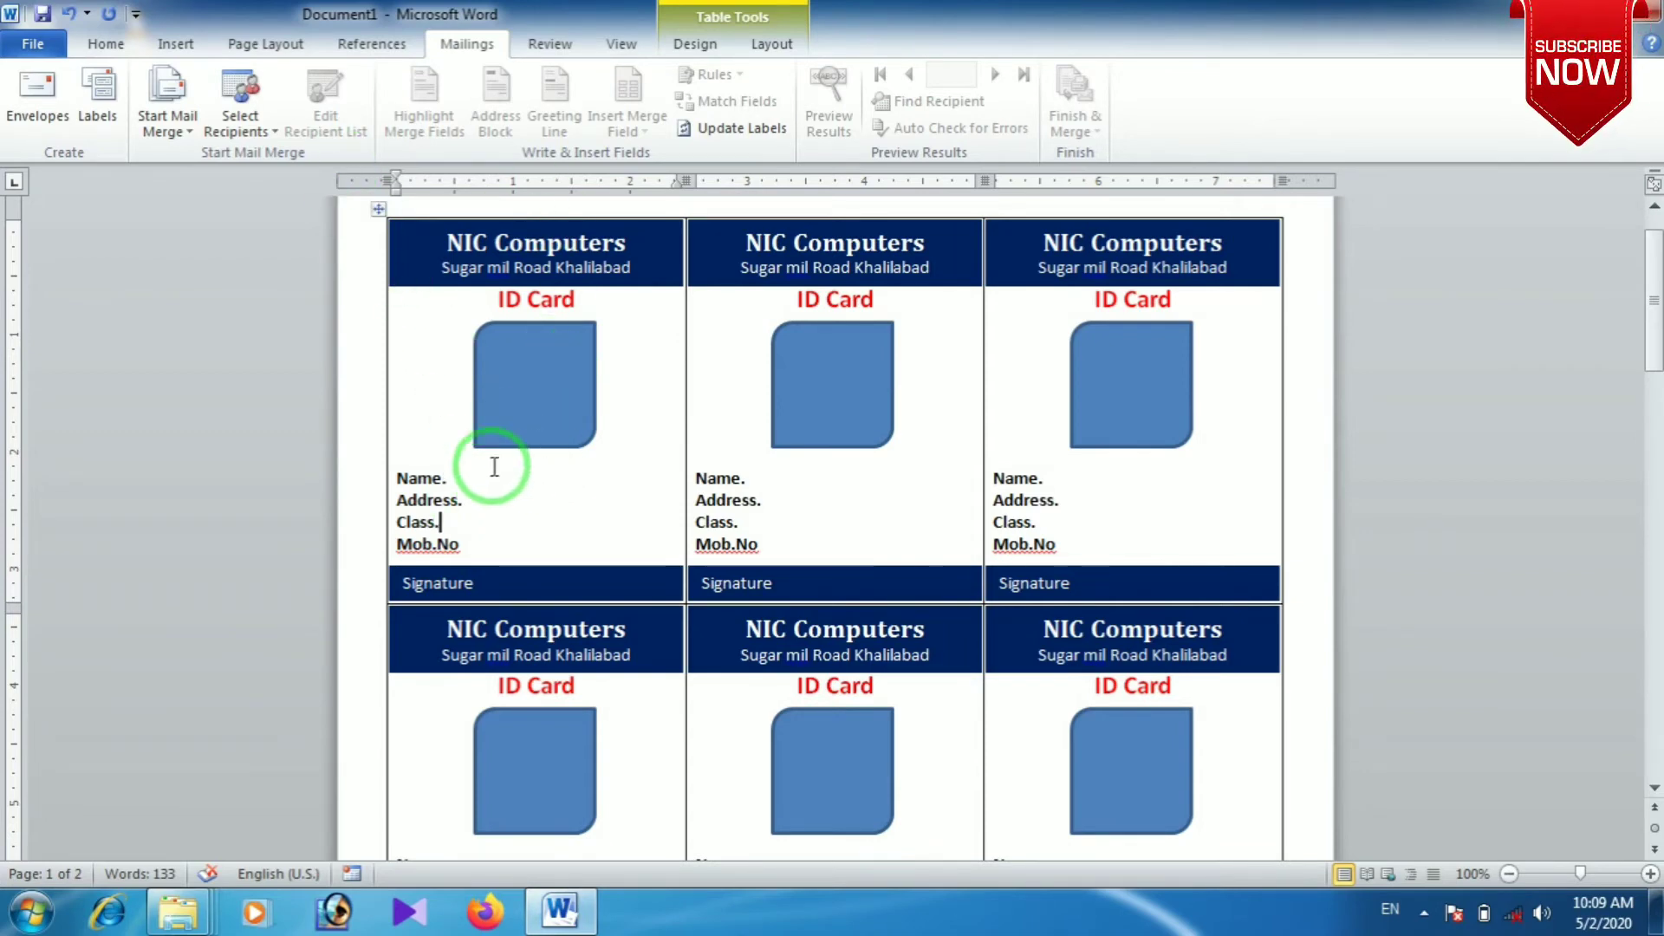
- Use the Sheet2$ table of the 'i card data' Excel workbook in Documents as recipients
click(258, 134)
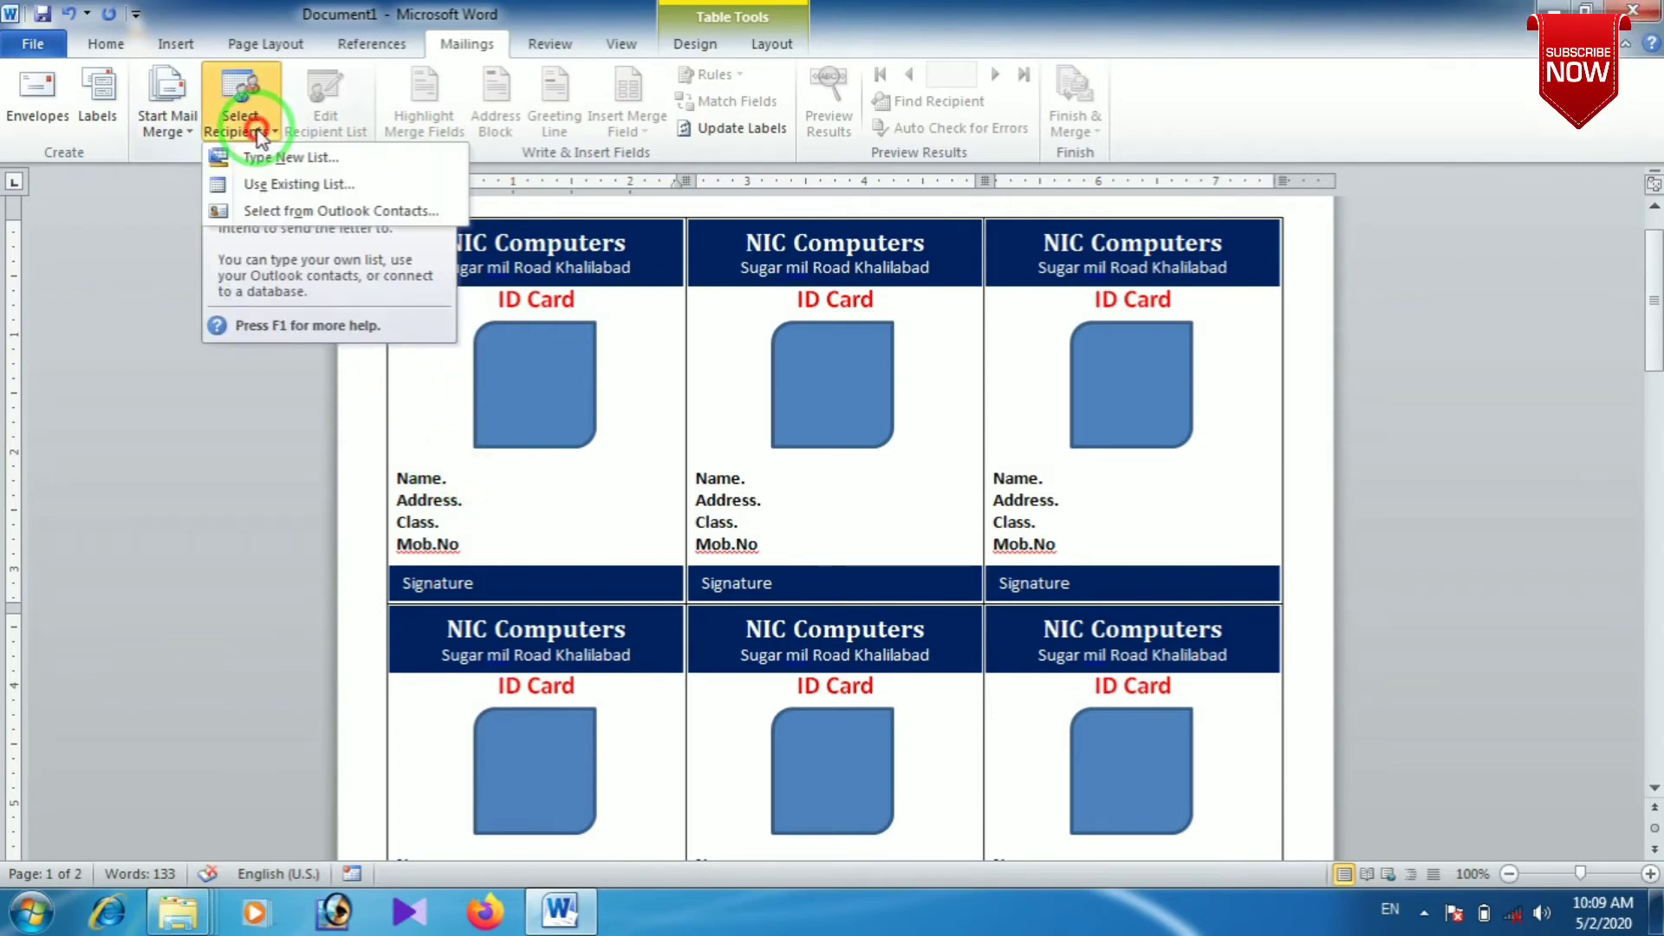
click(262, 187)
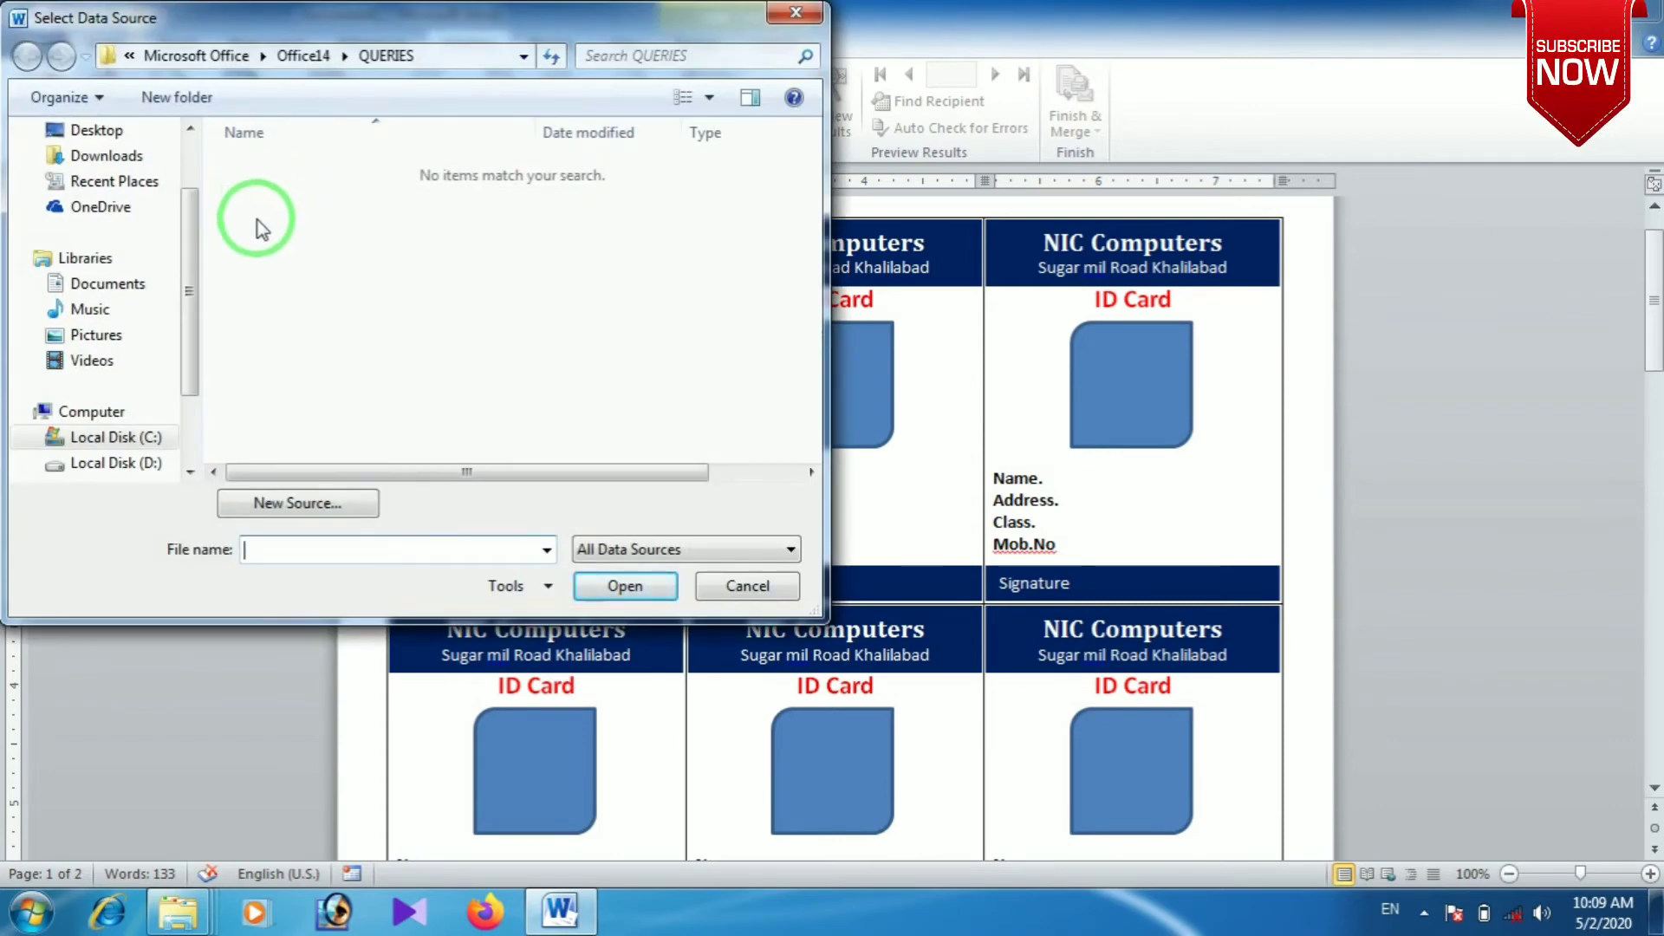
mouse_move(109, 284)
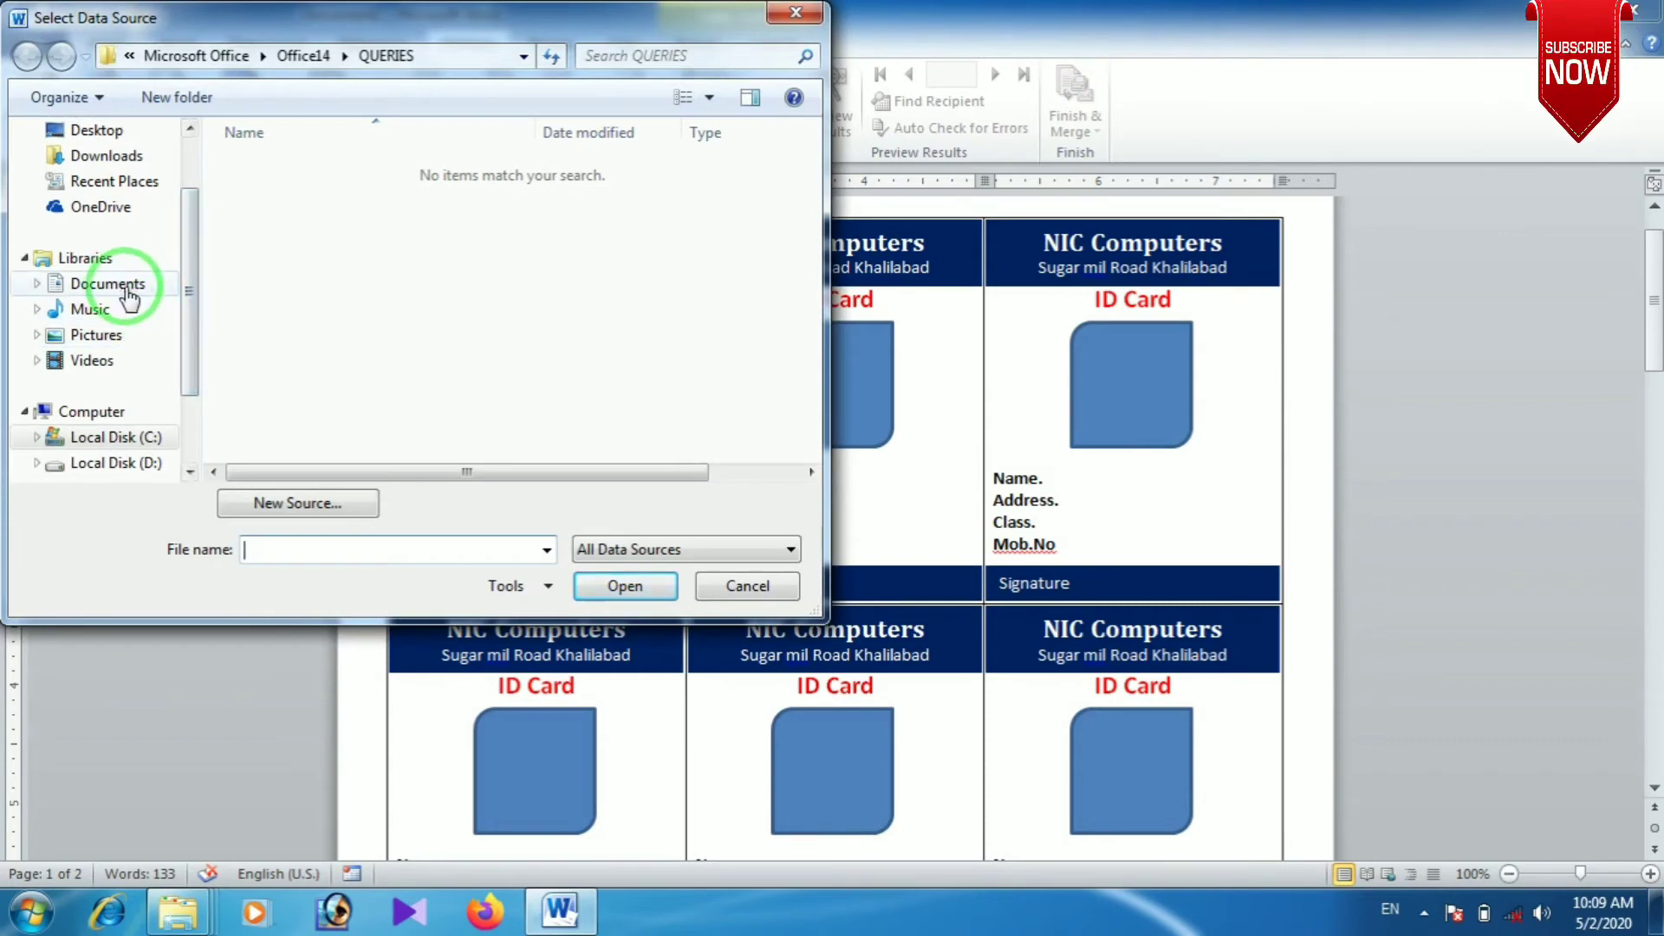
click(128, 297)
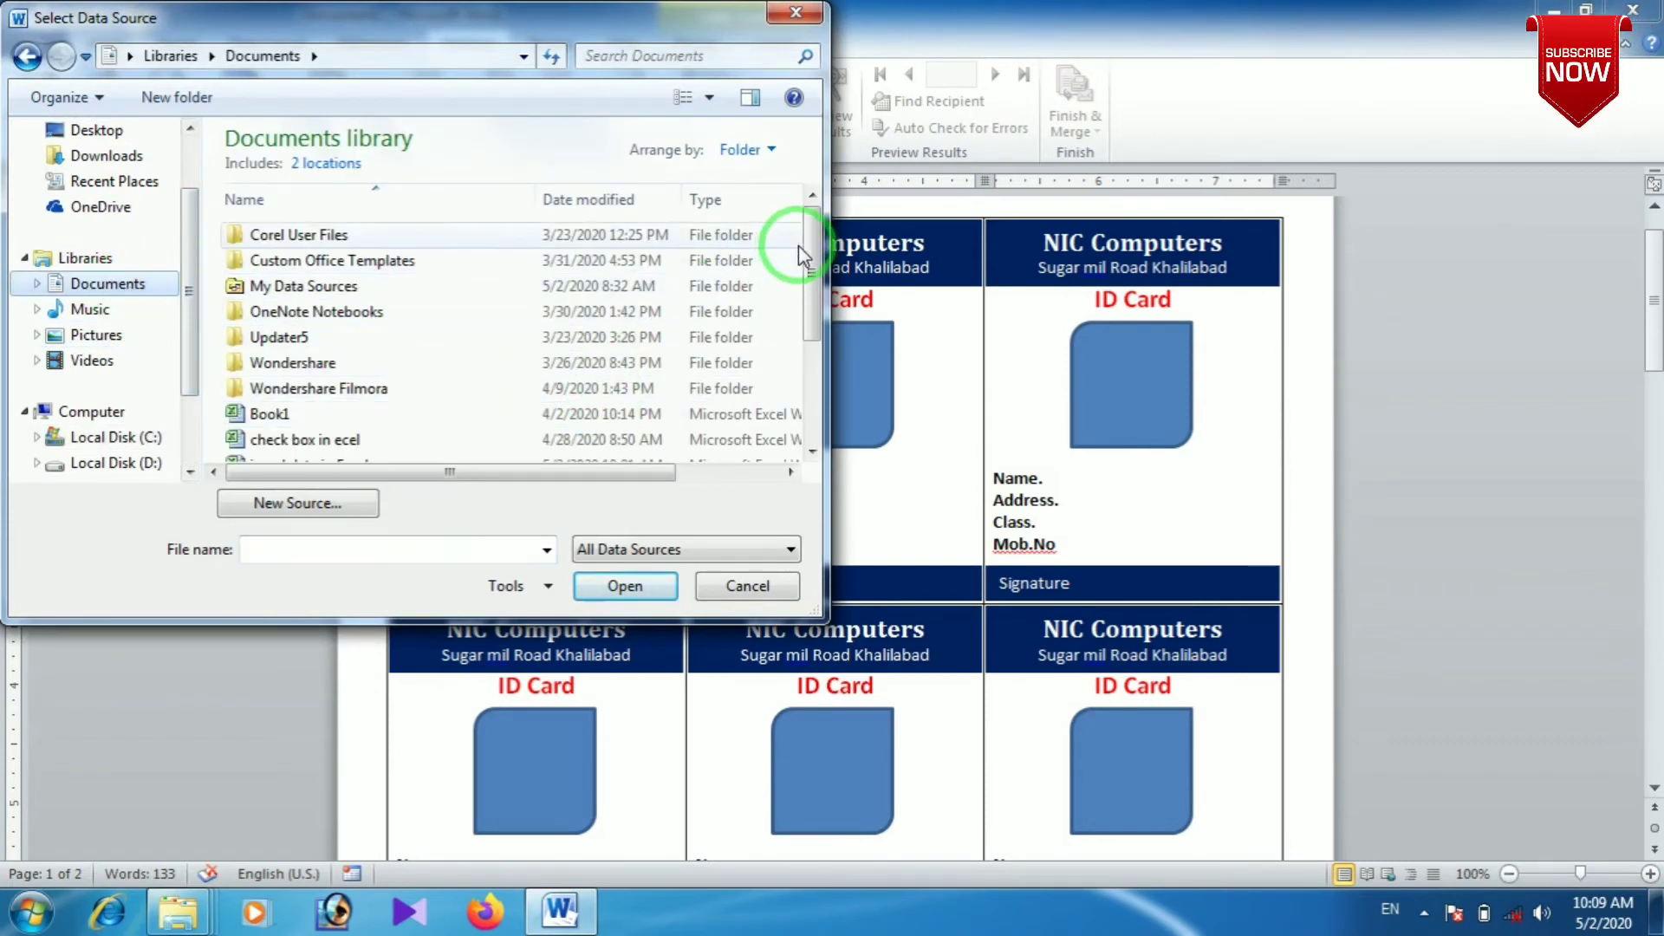
drag(803, 252, 789, 308)
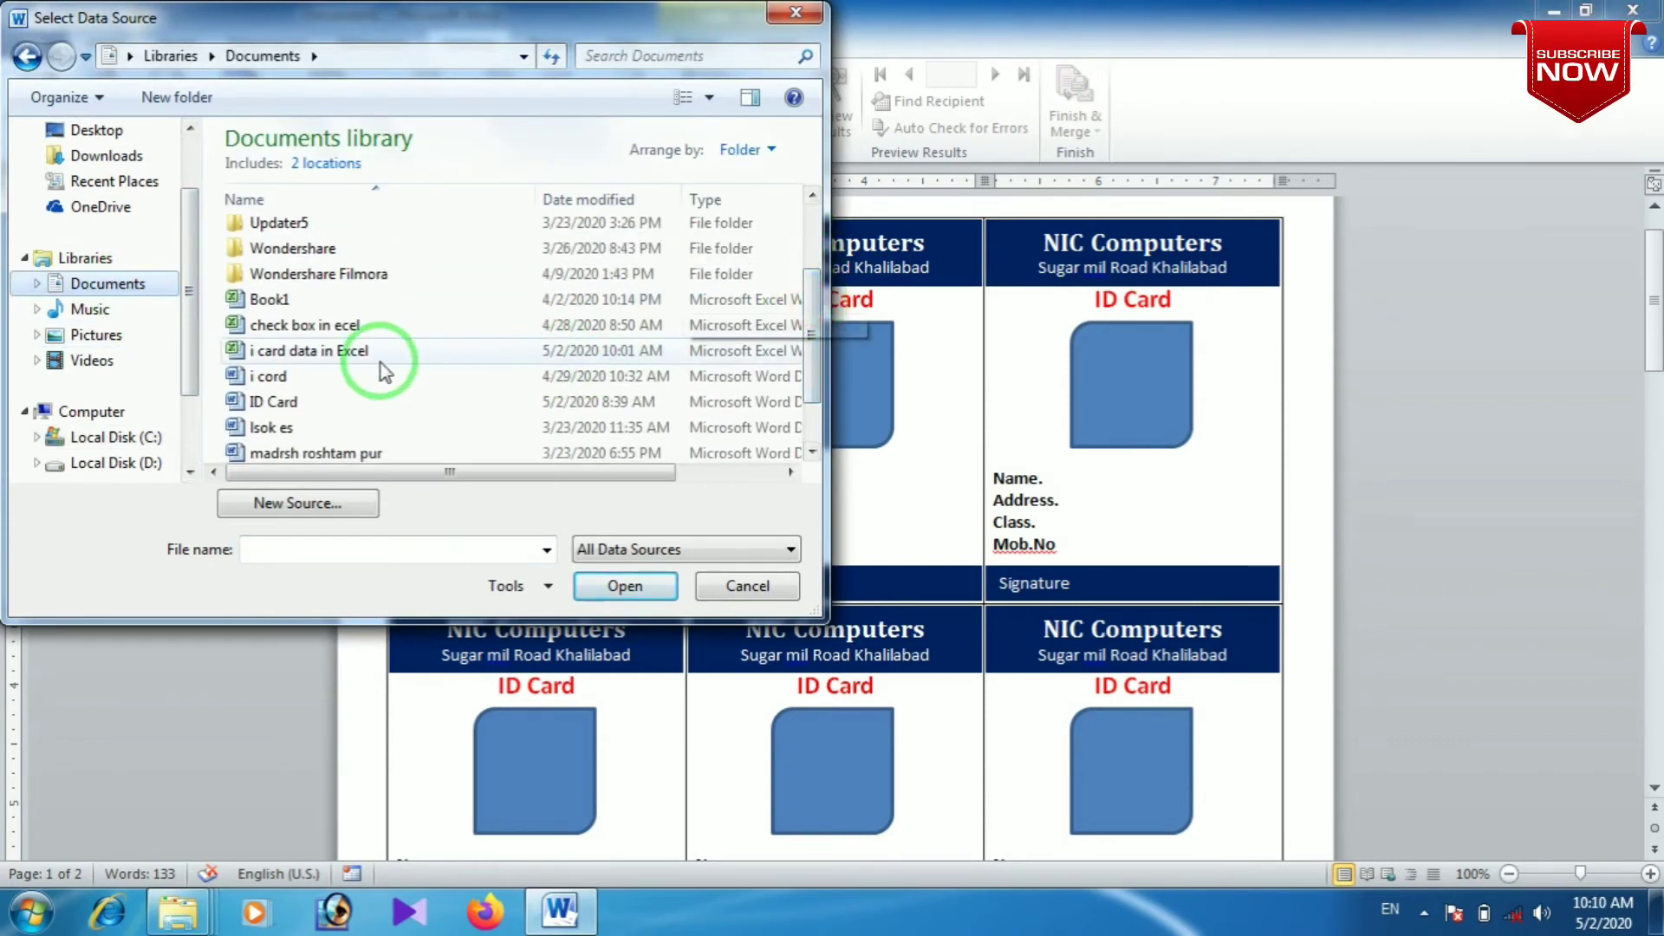
click(372, 355)
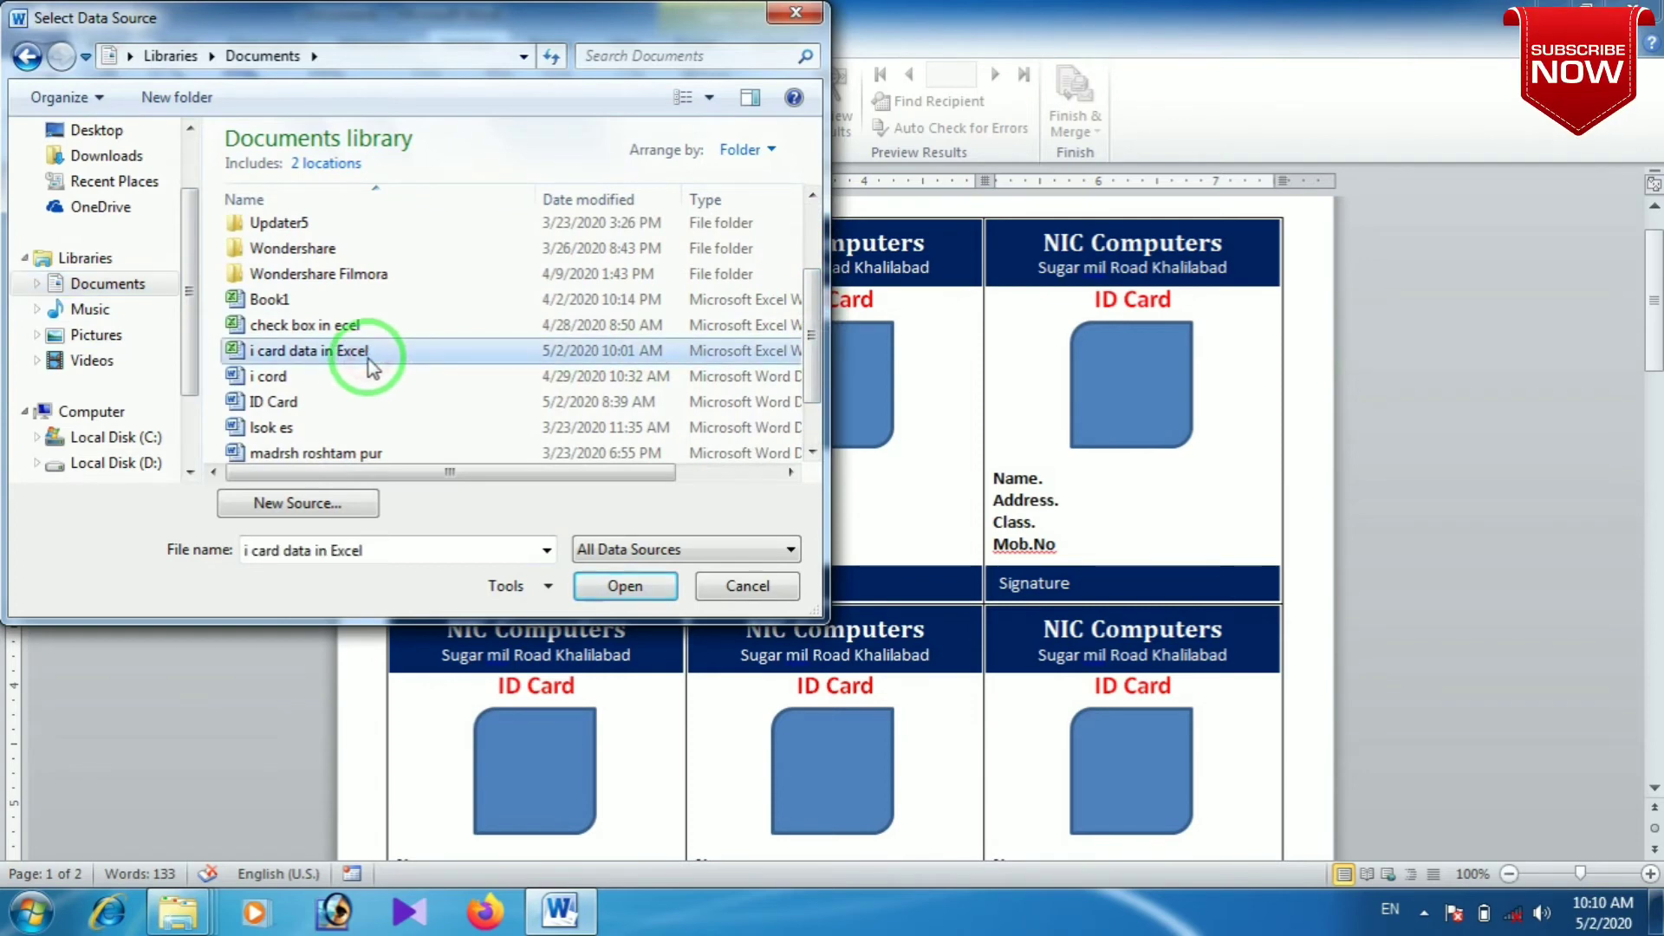
click(624, 589)
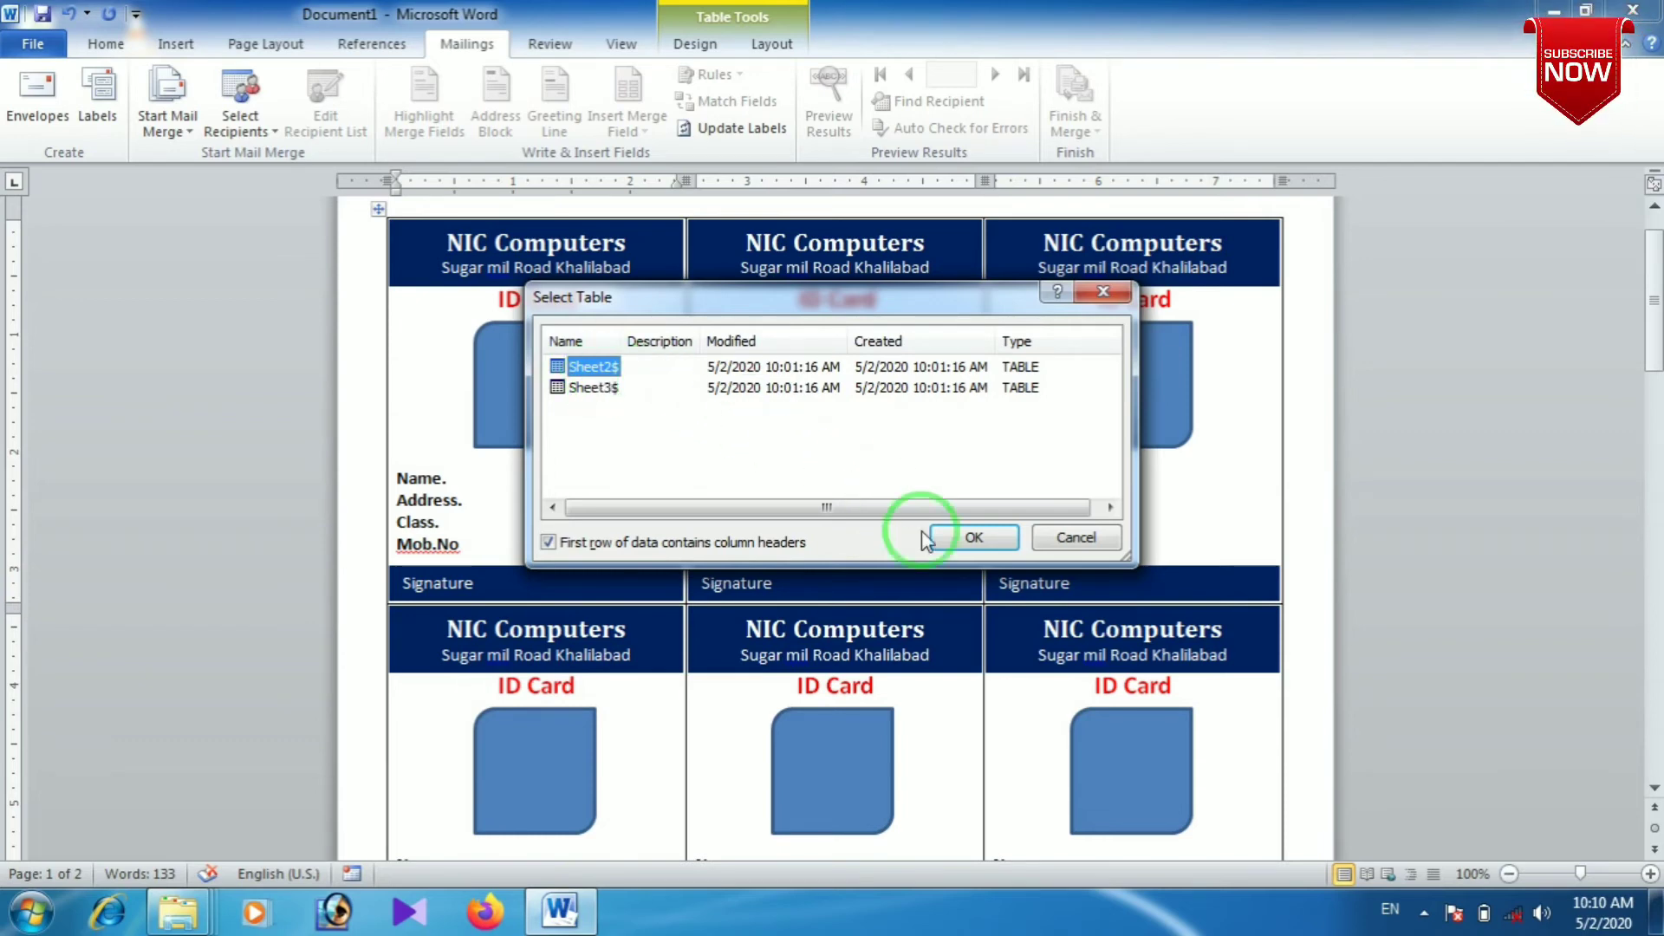
click(969, 539)
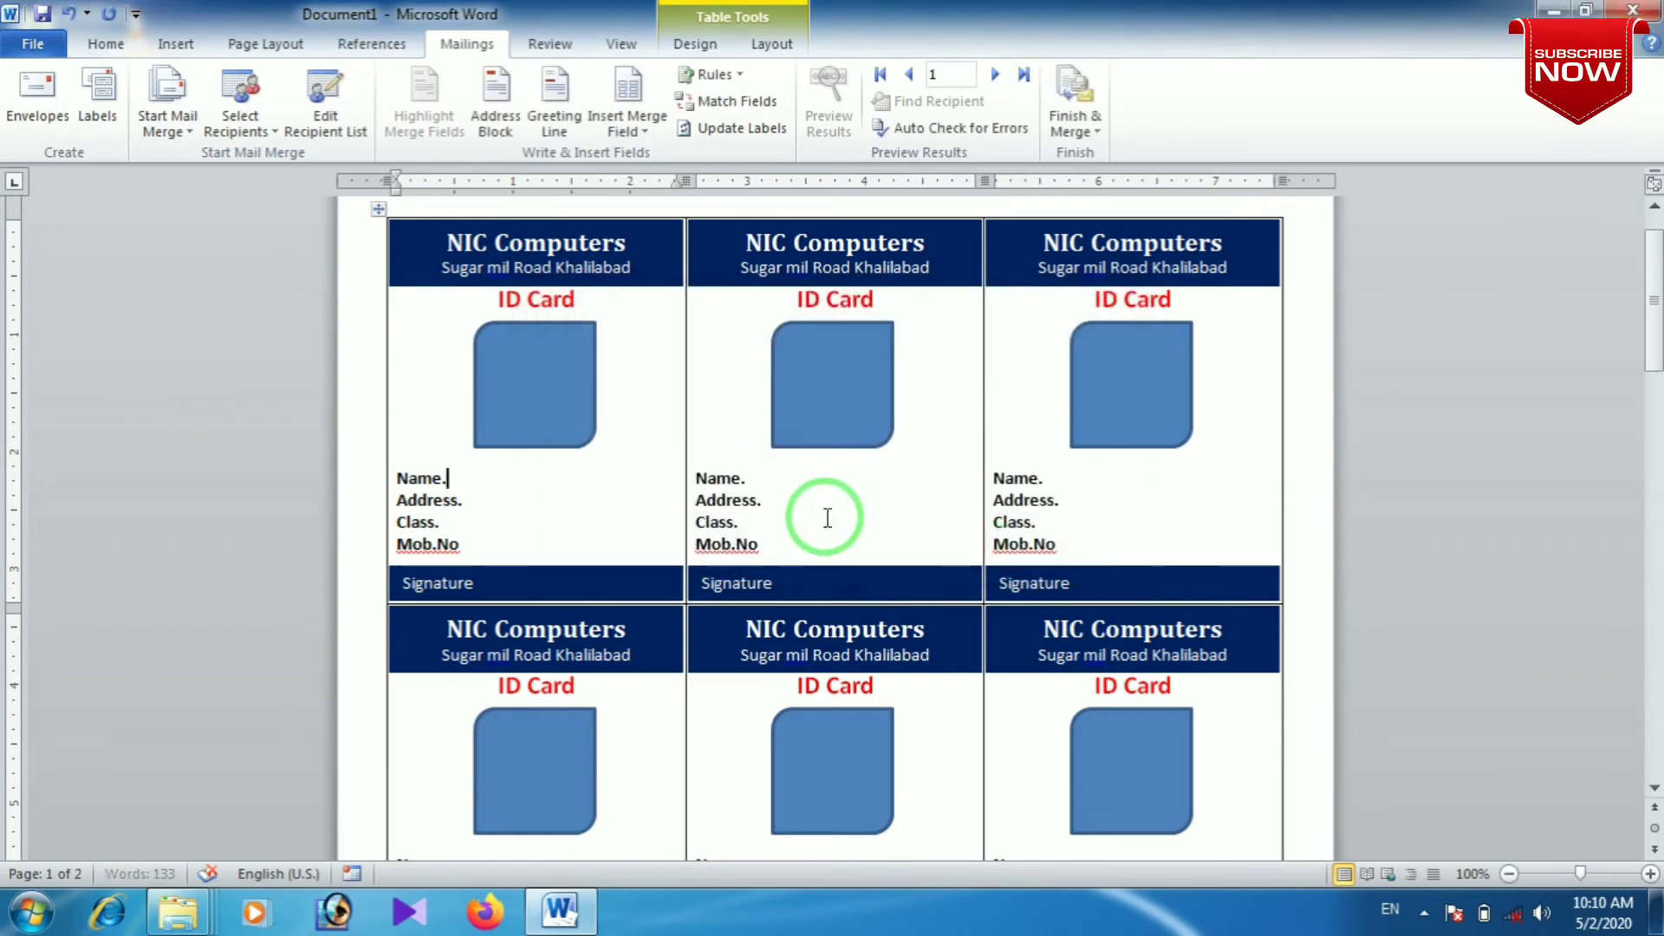
- Insert the Name merge field after Name. in the first card
scroll(685, 480, down, 3)
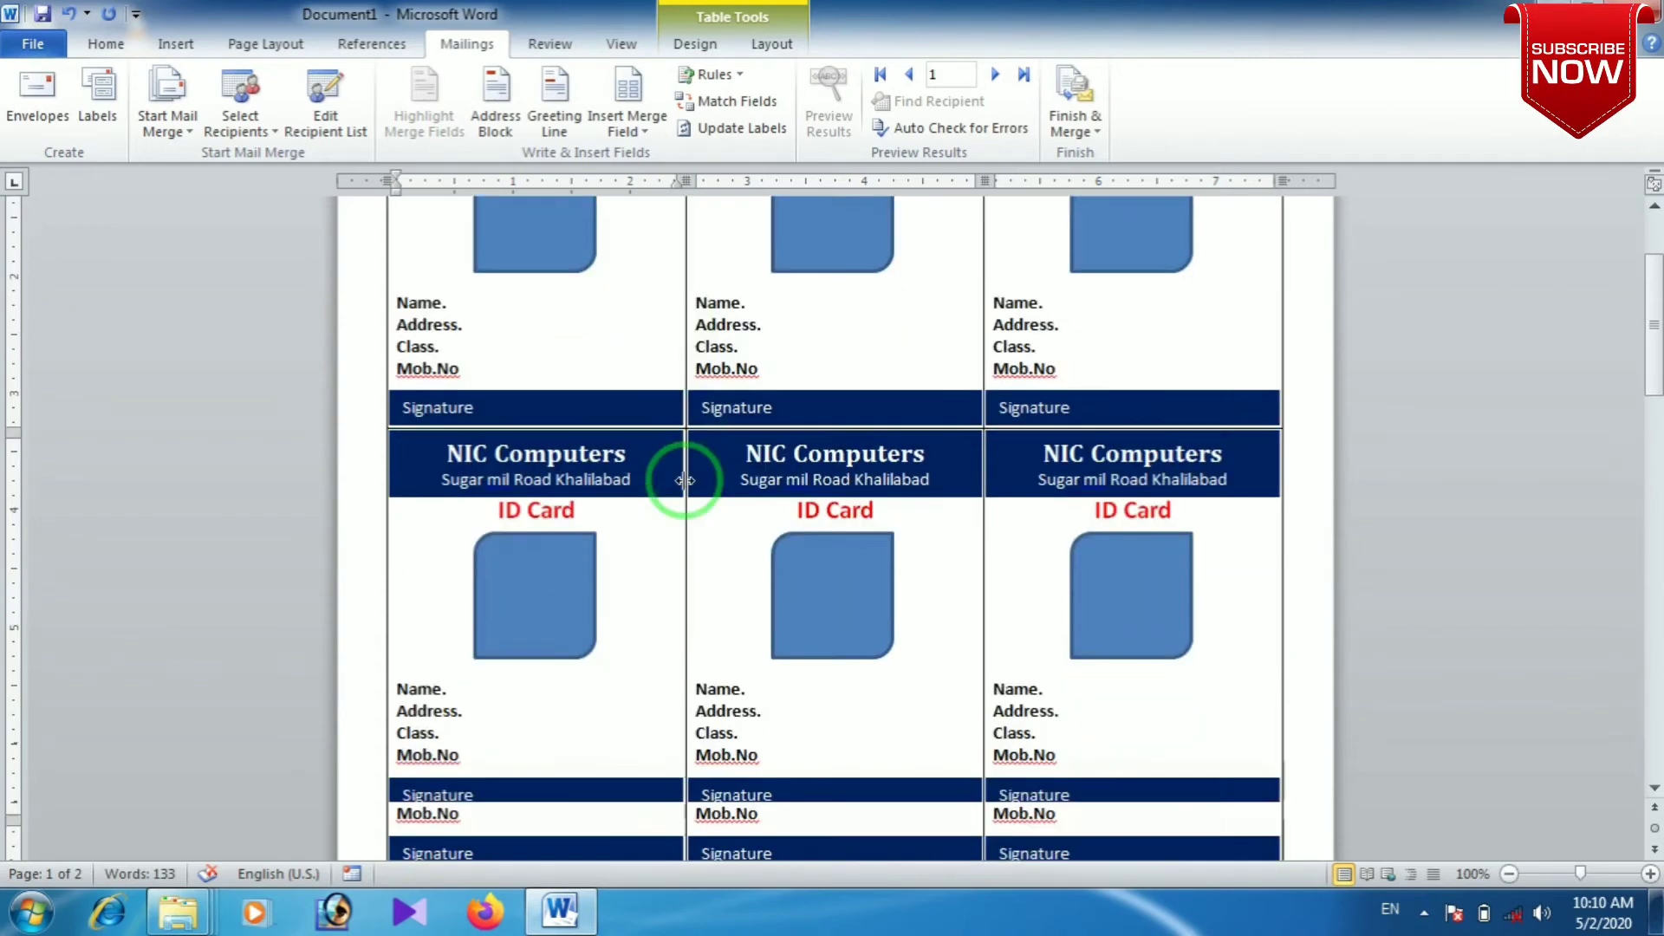
scroll(685, 480, up, 1)
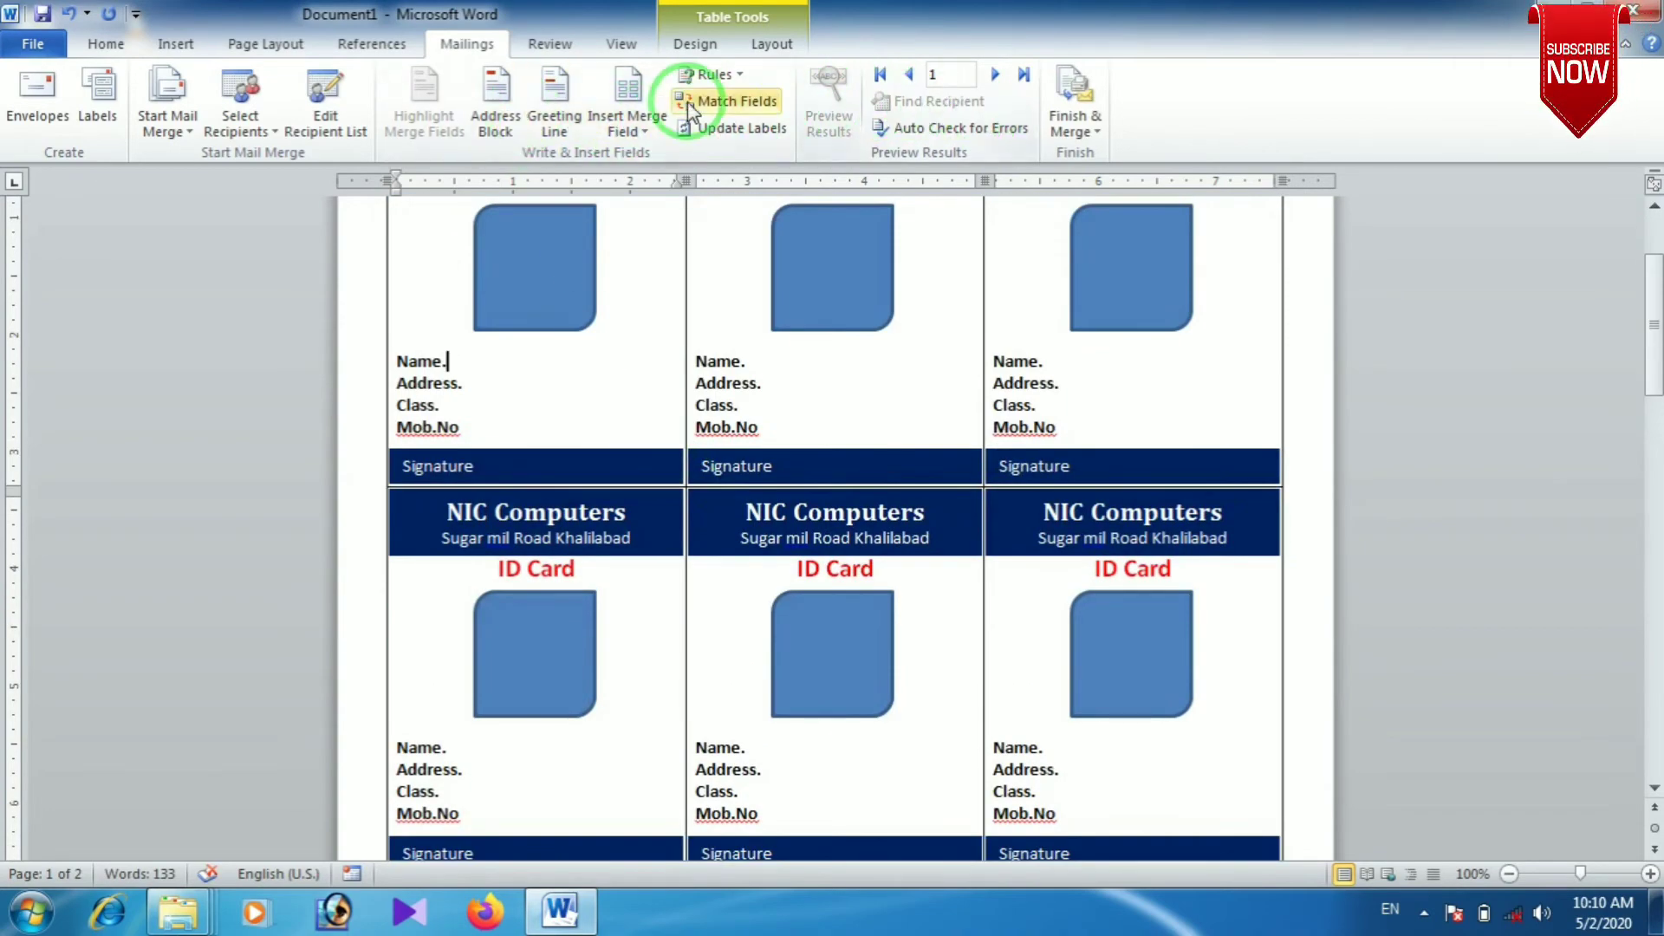
click(650, 130)
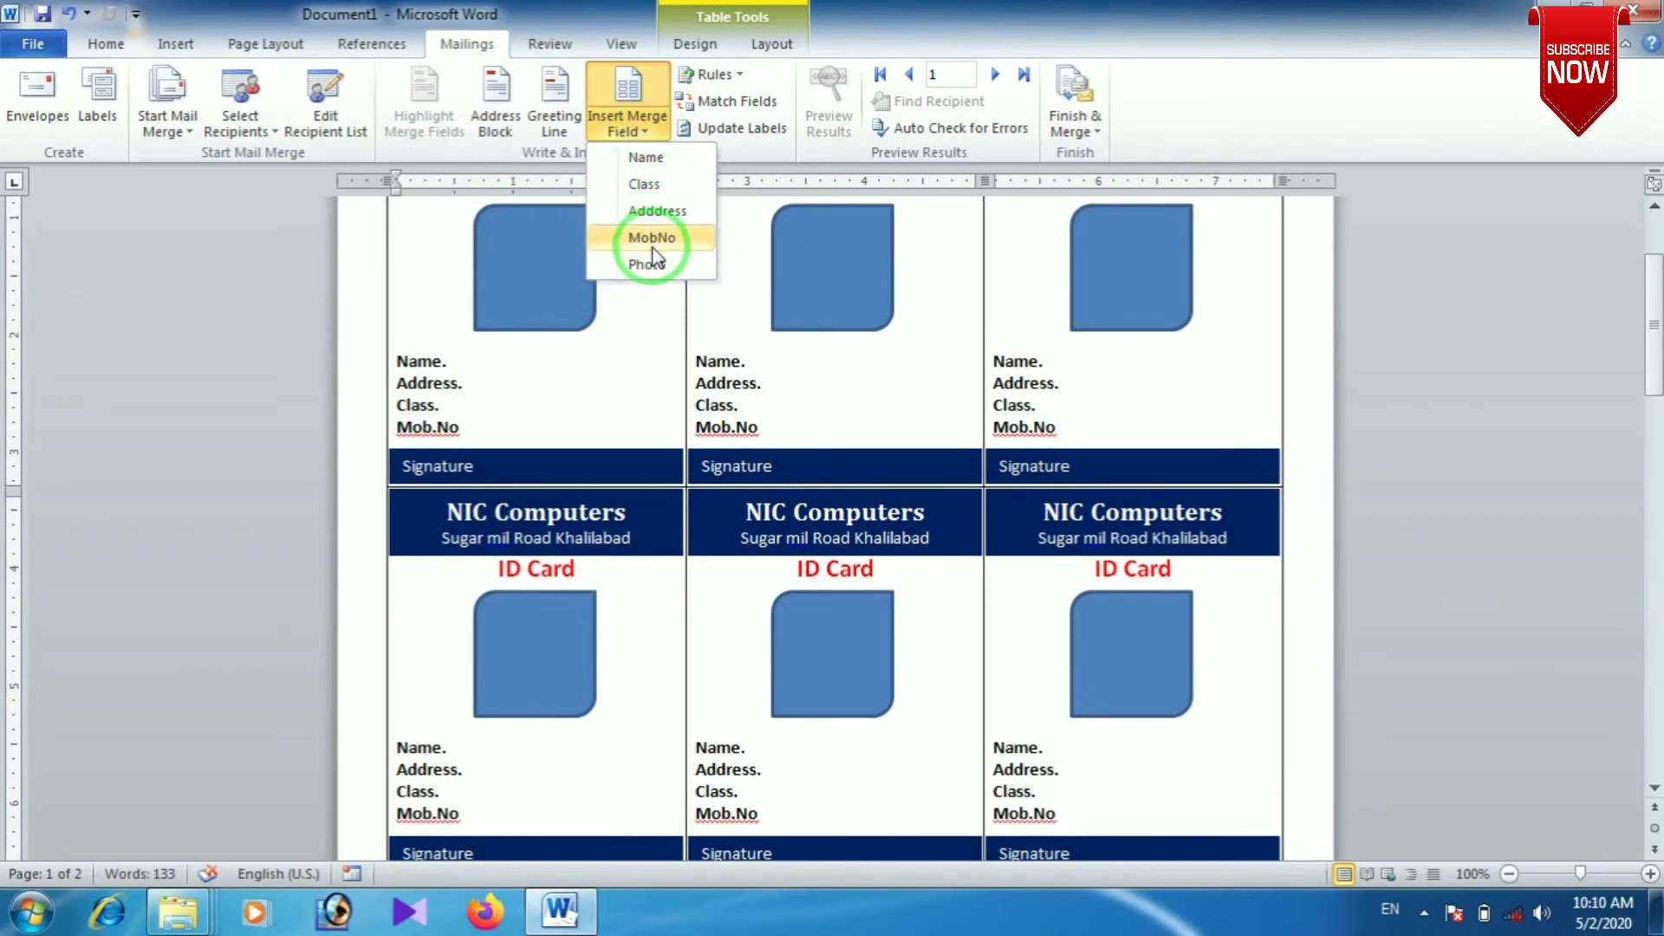
click(461, 364)
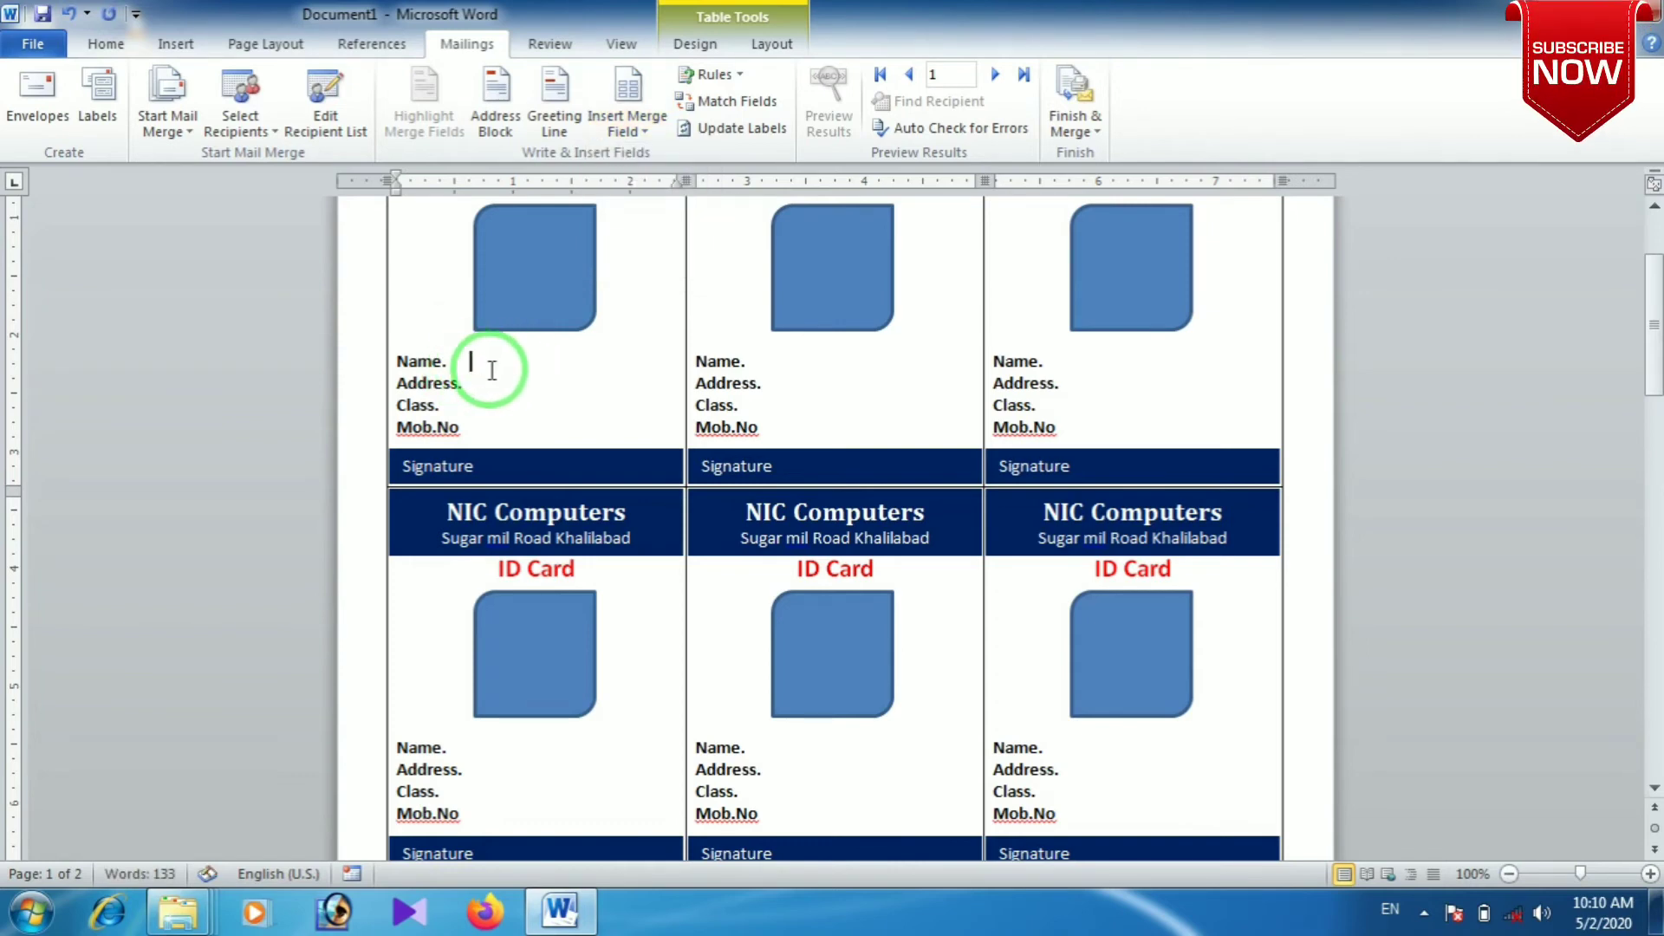
click(623, 122)
click(641, 158)
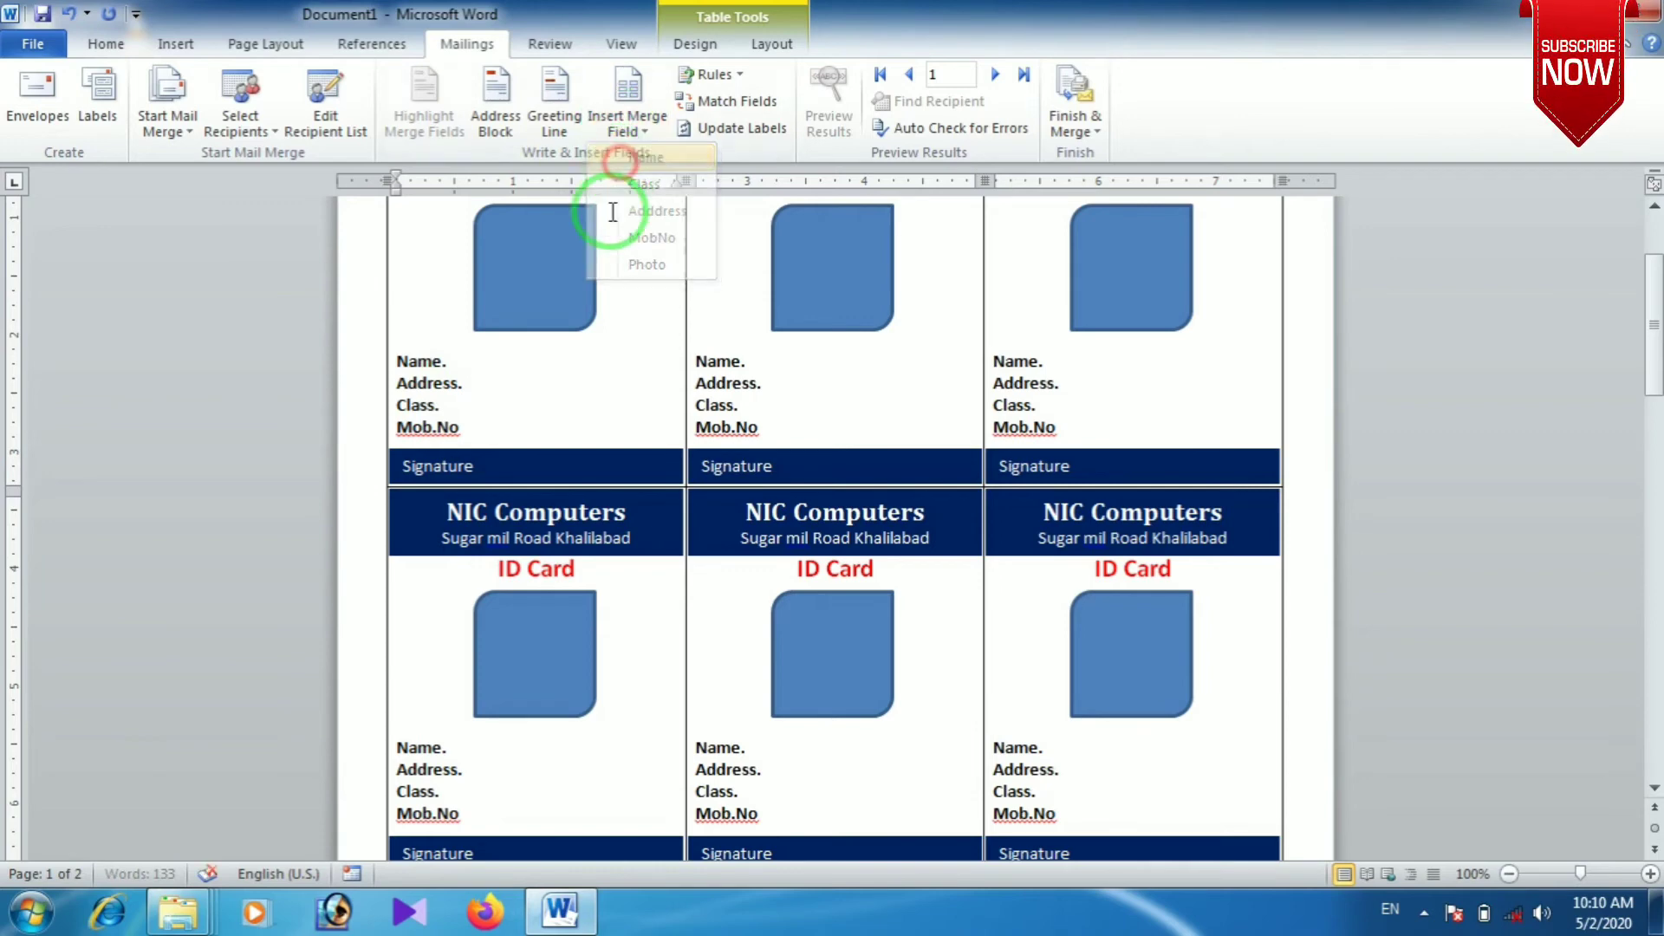
- Insert the Adddress merge field after Address., replacing a wrongly inserted Class field
click(468, 384)
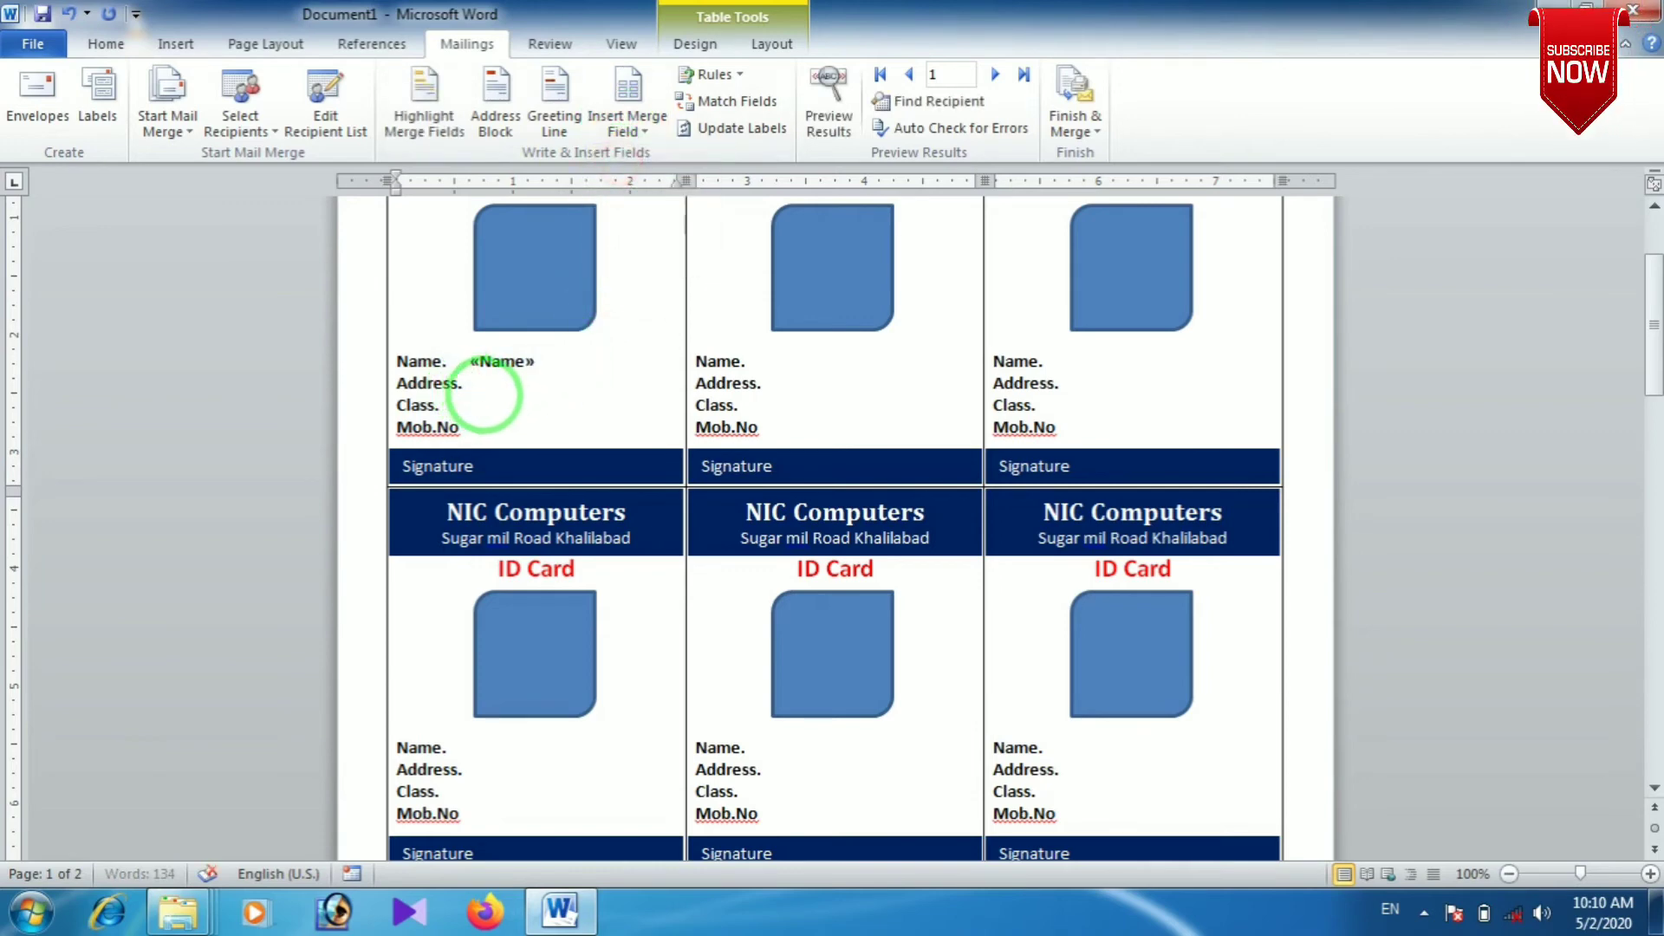
click(627, 126)
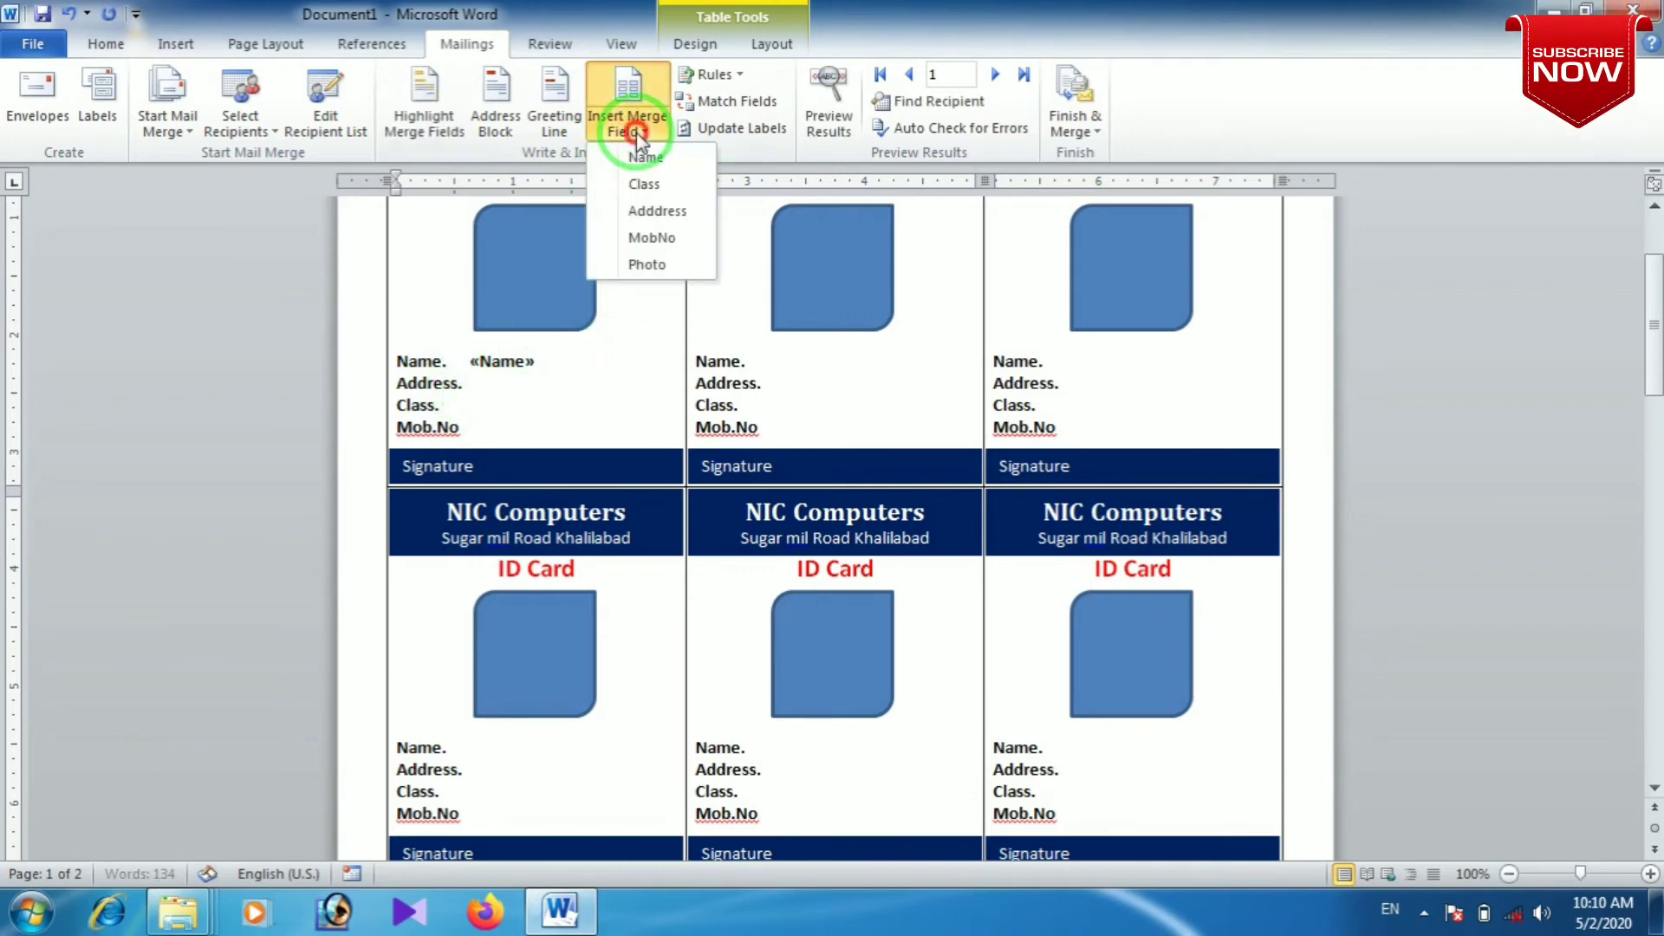
click(636, 185)
click(453, 406)
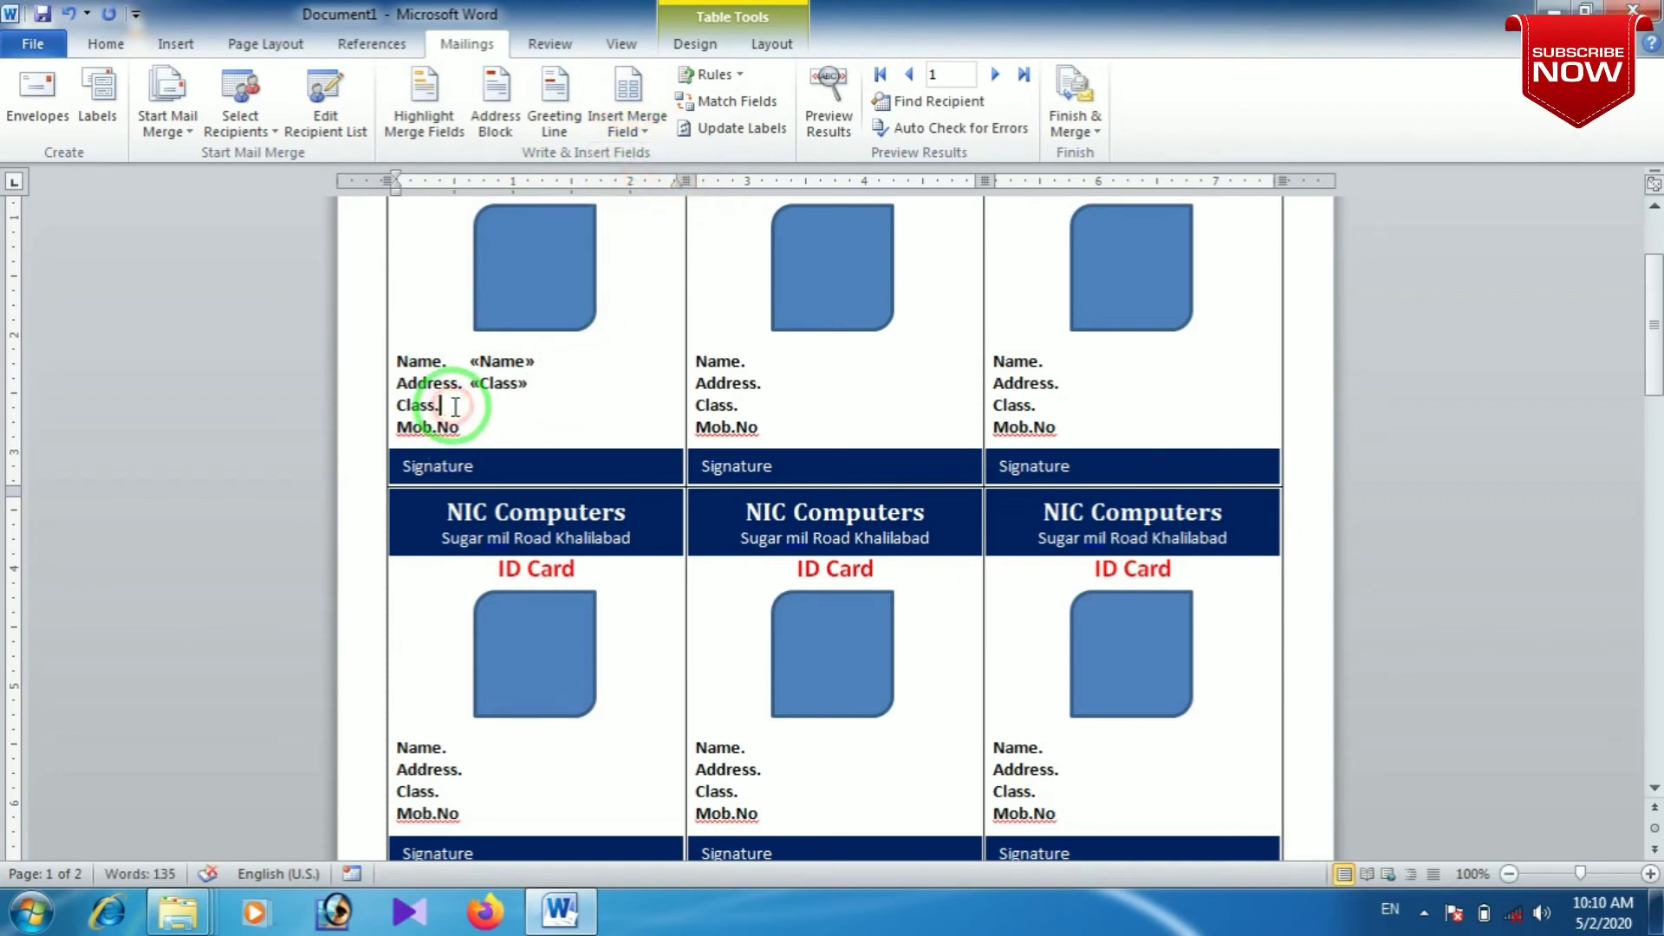
drag(472, 382, 529, 383)
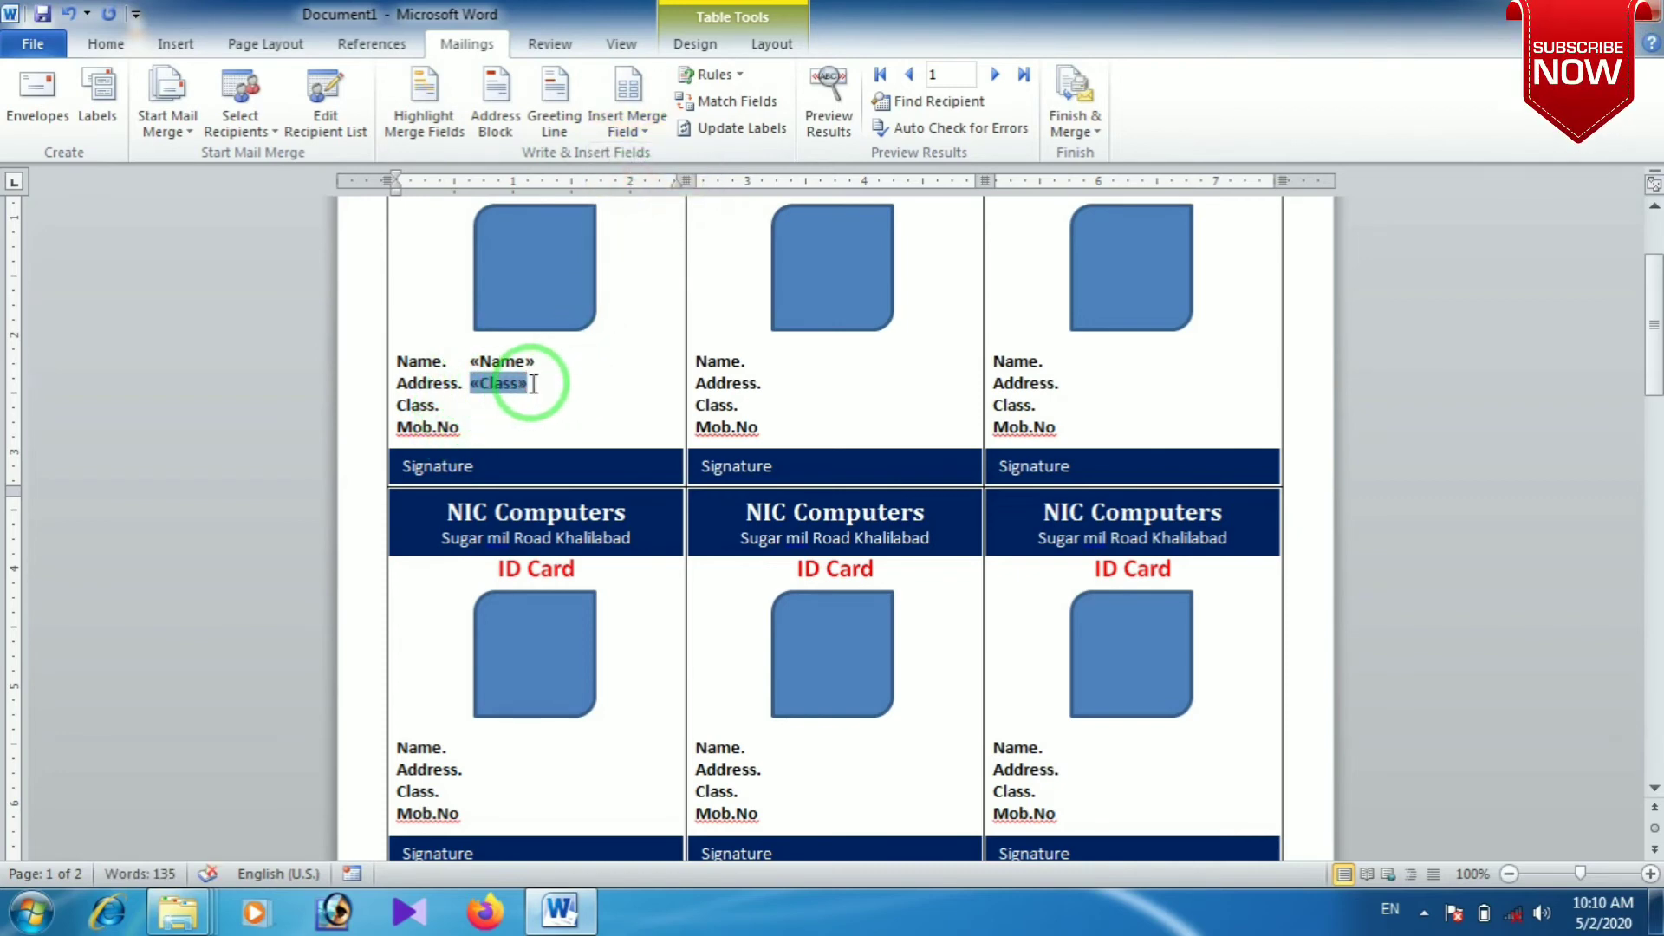
click(641, 133)
click(655, 210)
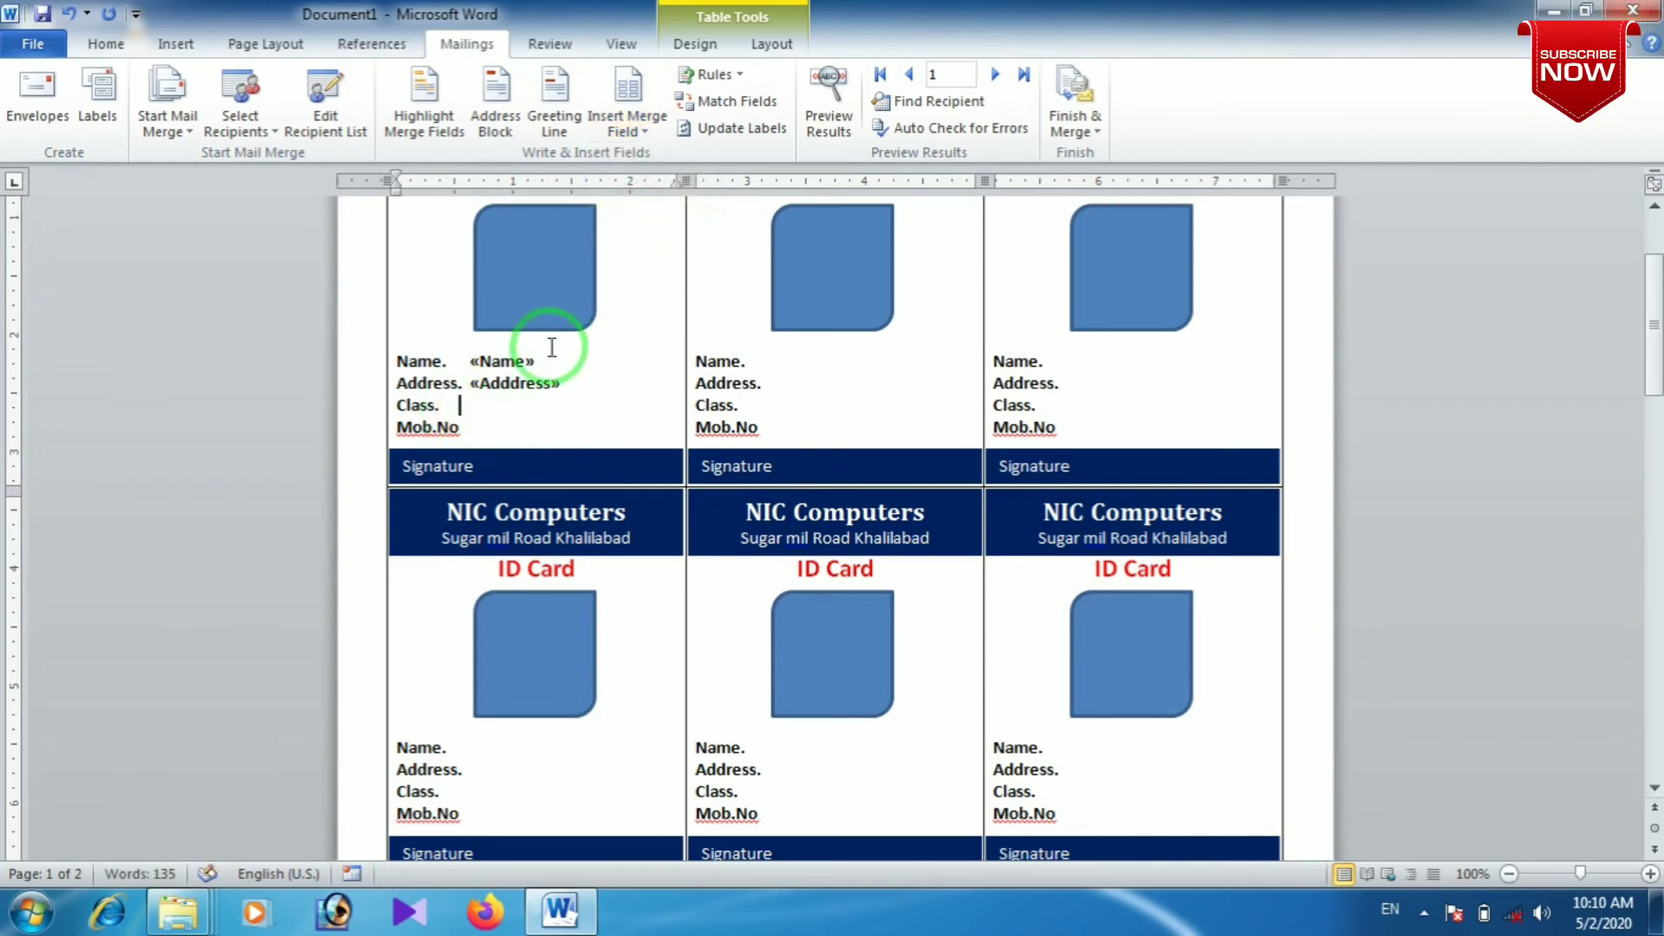
- Insert the Class field after Class. and the MobNo field after Mob.No
click(626, 120)
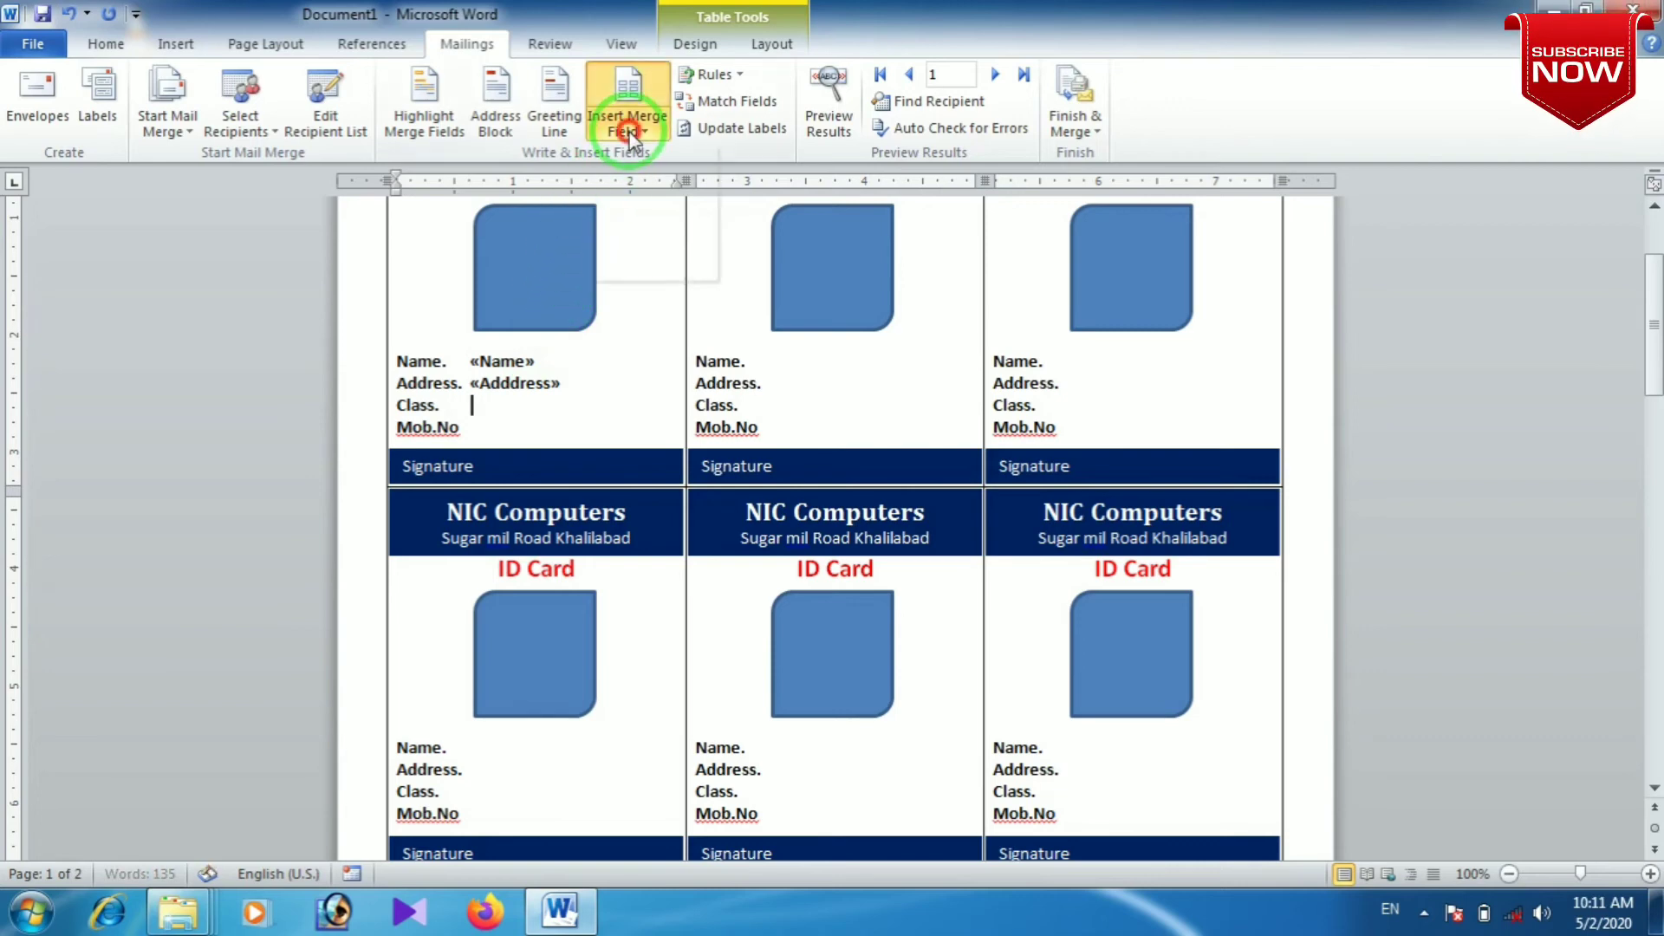
click(646, 237)
click(520, 382)
key(BackSpace)
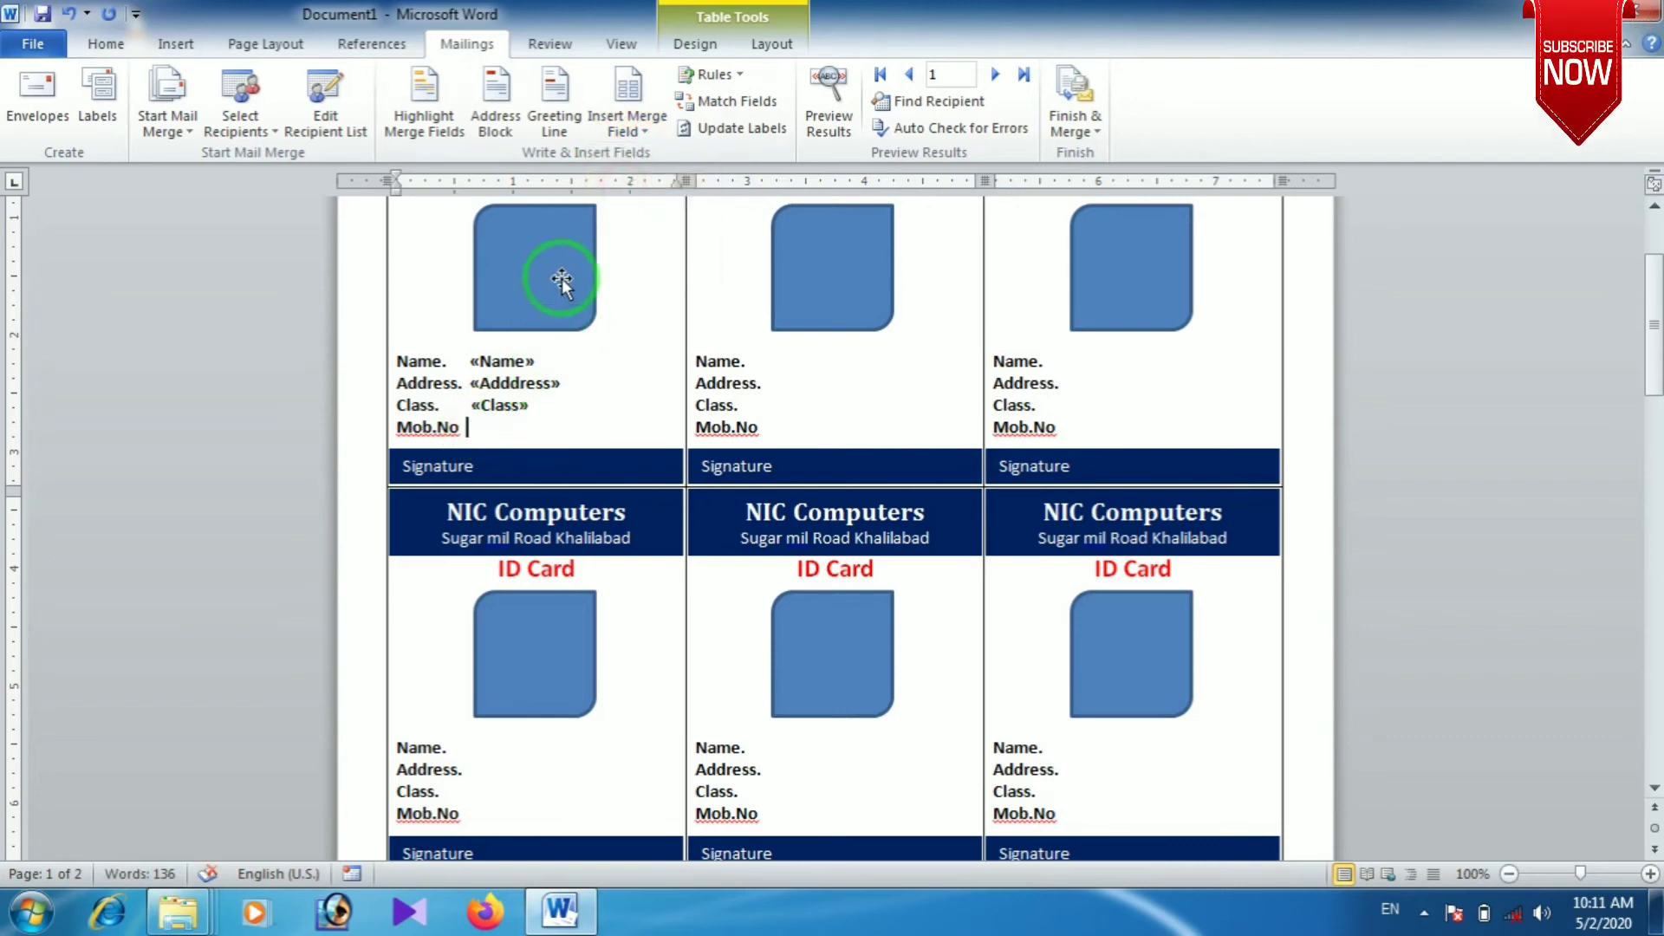
click(627, 128)
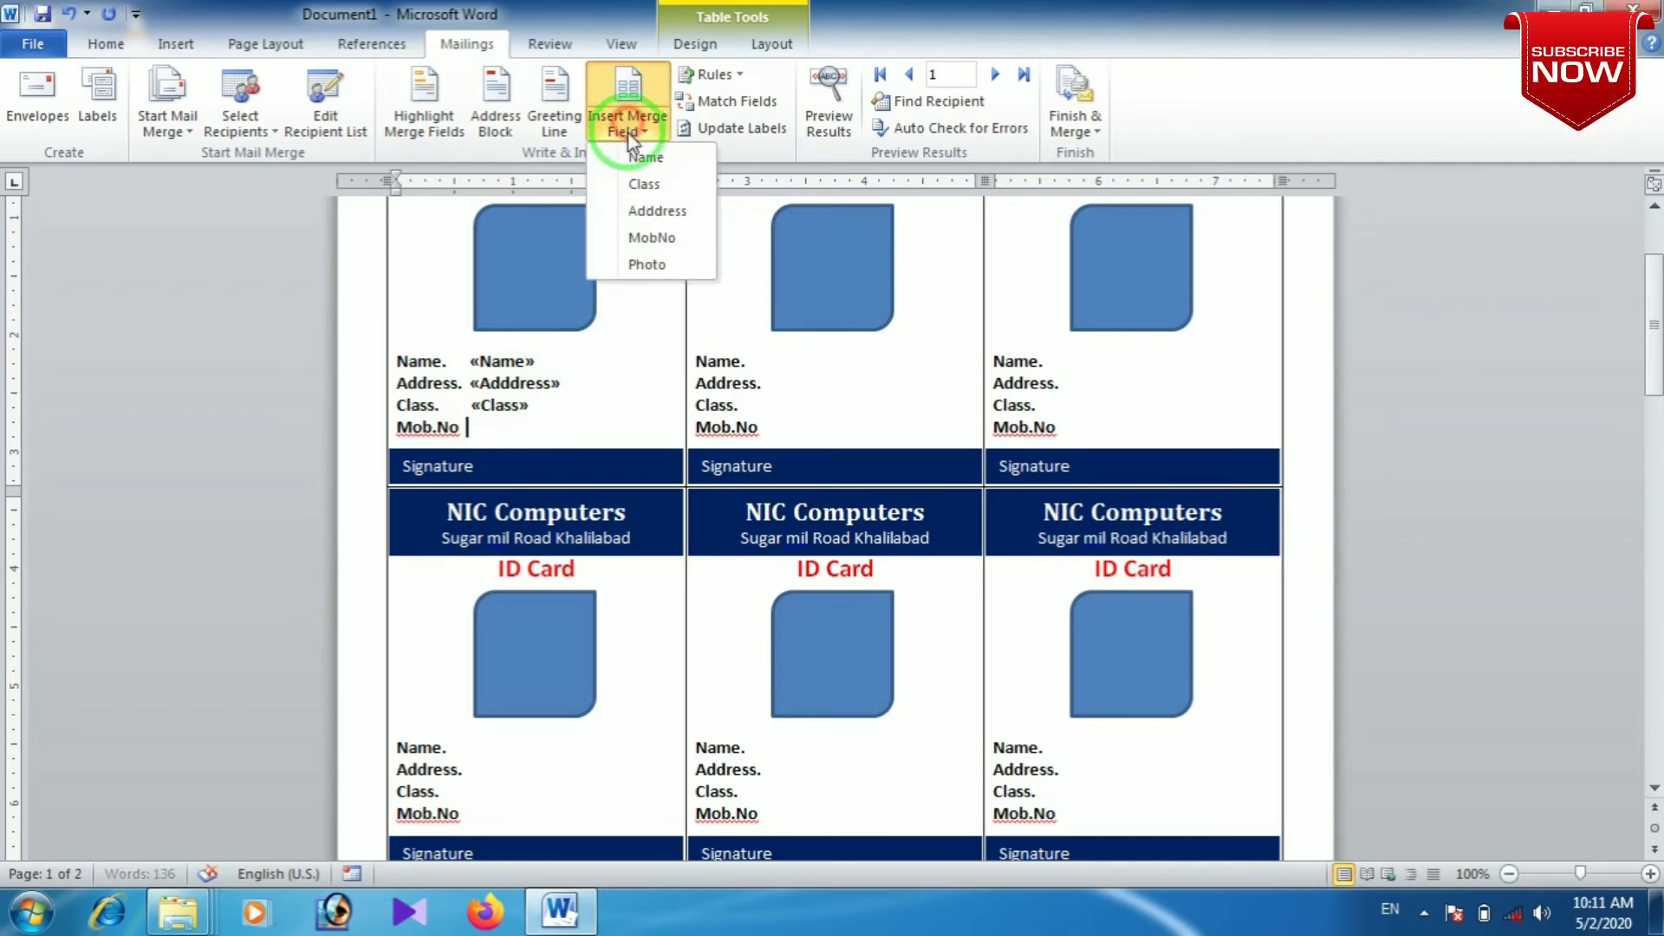
click(642, 239)
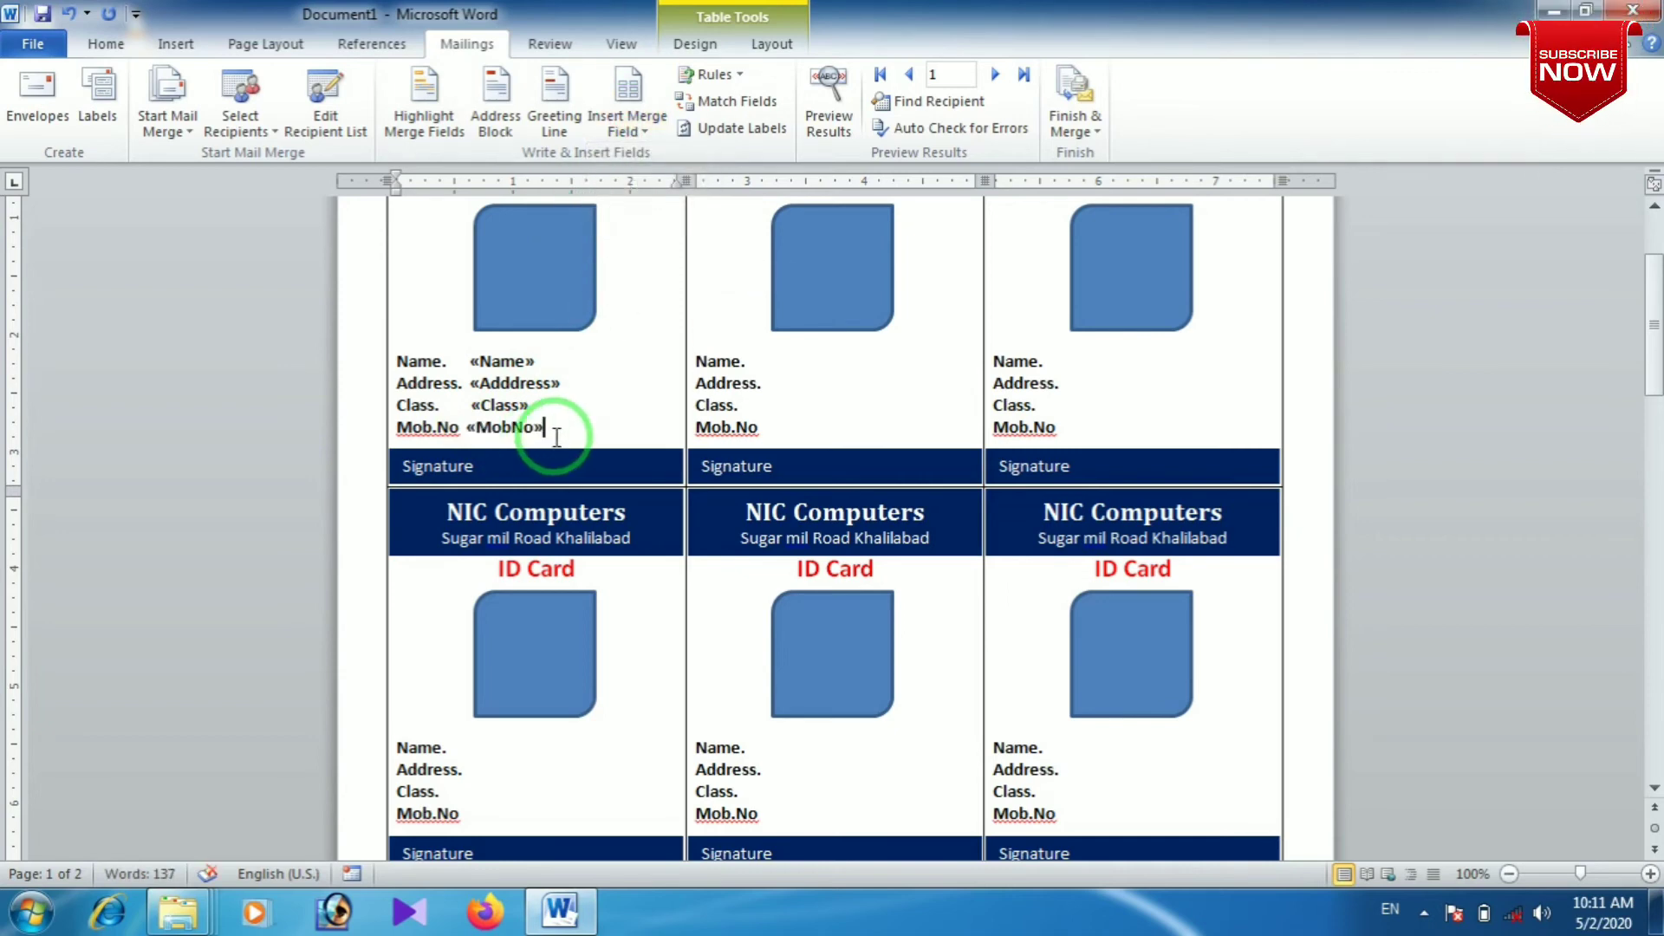
scroll(541, 438, up, 3)
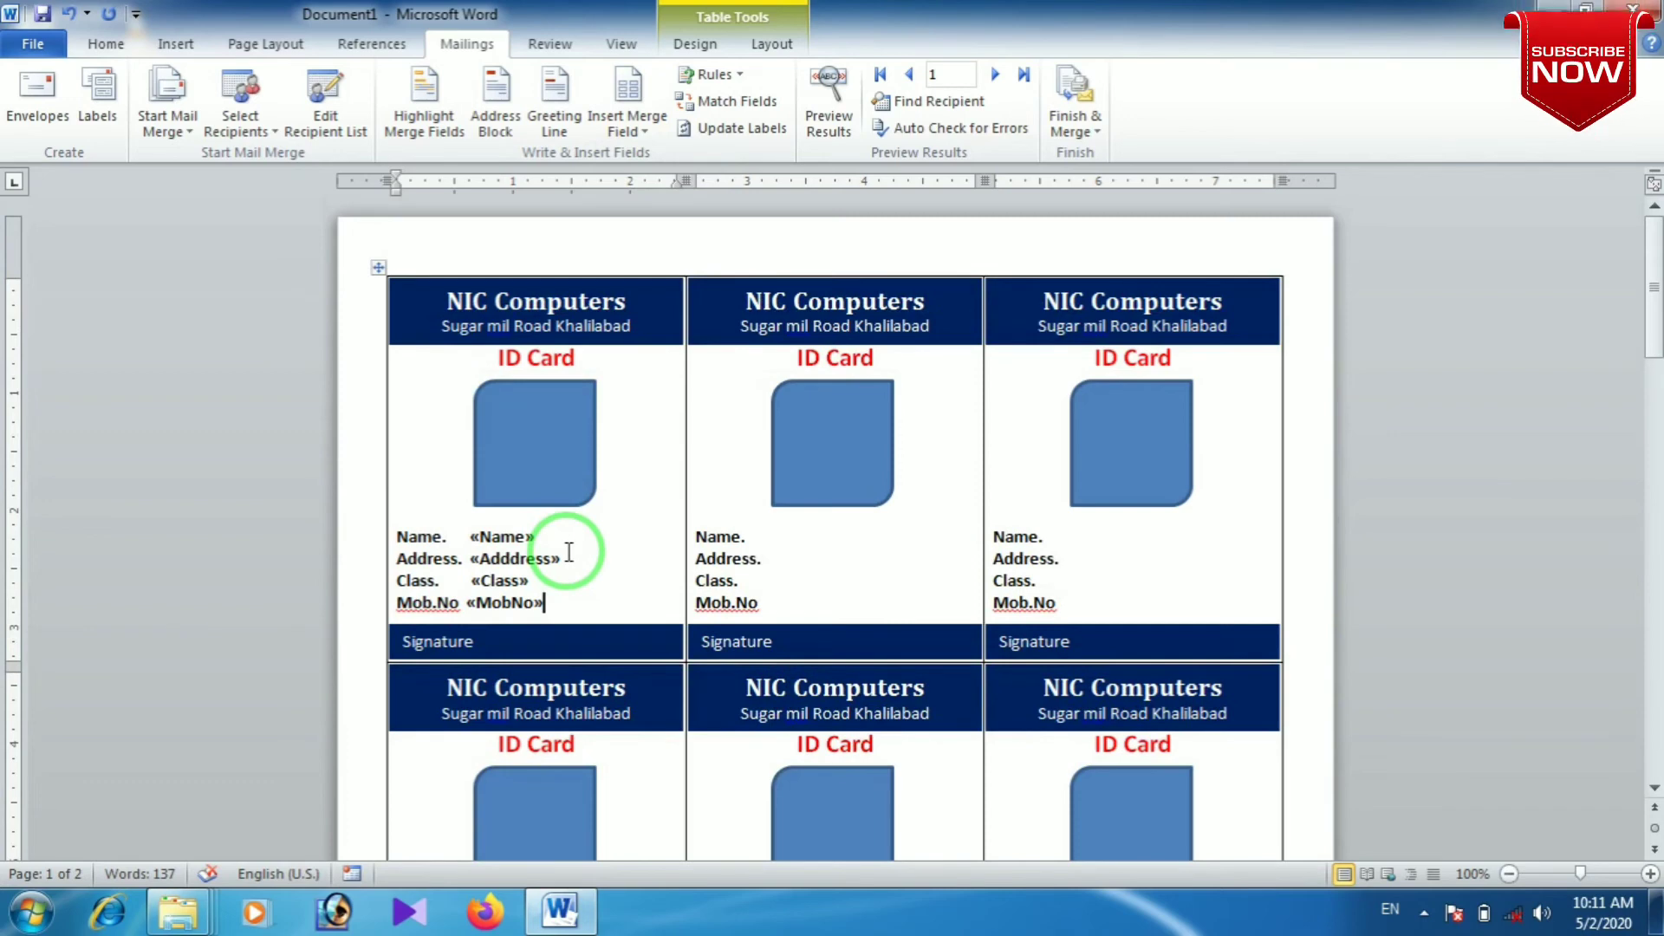
- Use Update Labels to copy «Name», «Adddress», «Class» and «MobNo» onto every ID card
click(712, 130)
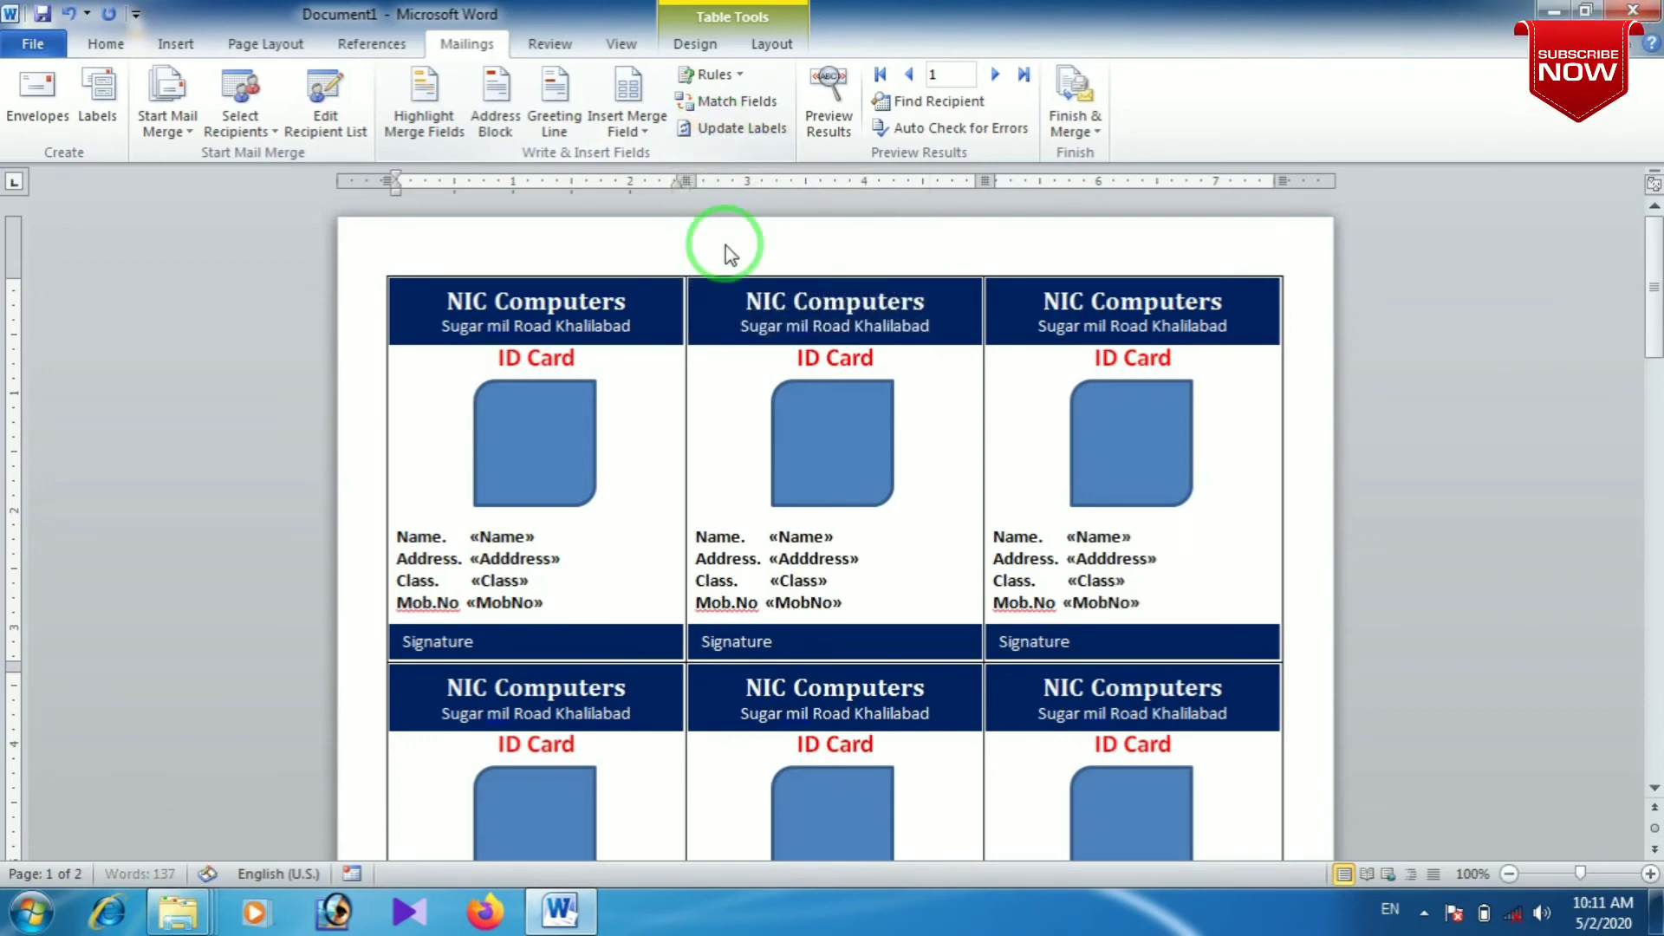
scroll(985, 546, down, 2)
scroll(985, 550, down, 1)
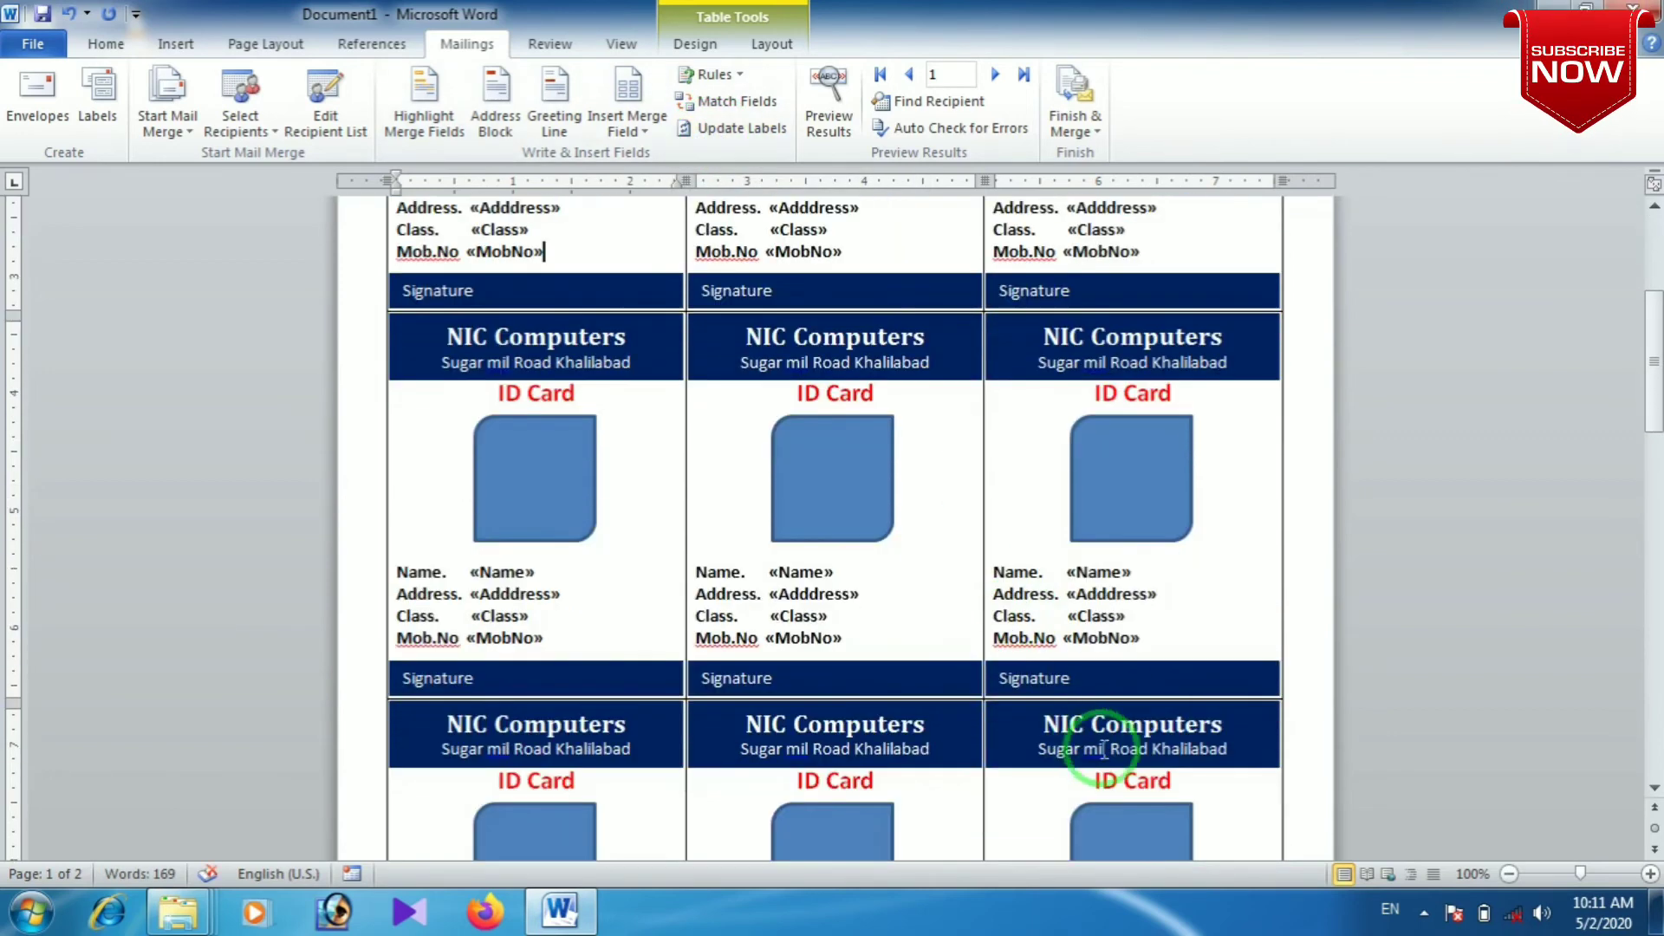
scroll(633, 624, down, 1)
scroll(663, 668, down, 2)
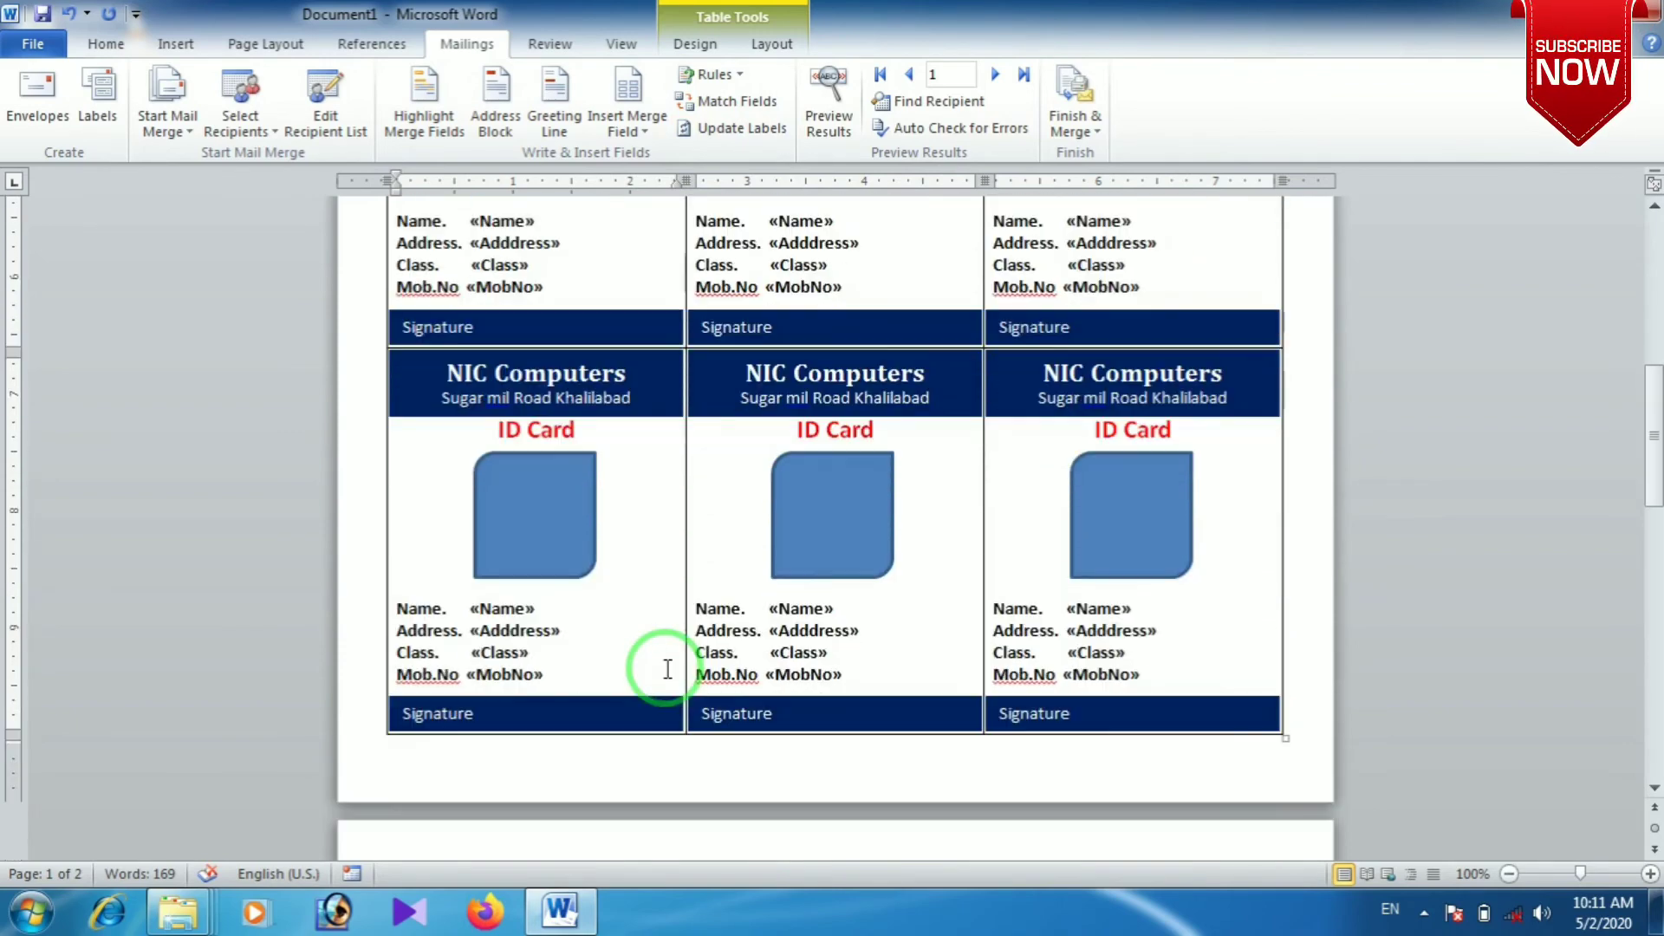
scroll(668, 667, up, 3)
scroll(659, 664, up, 1)
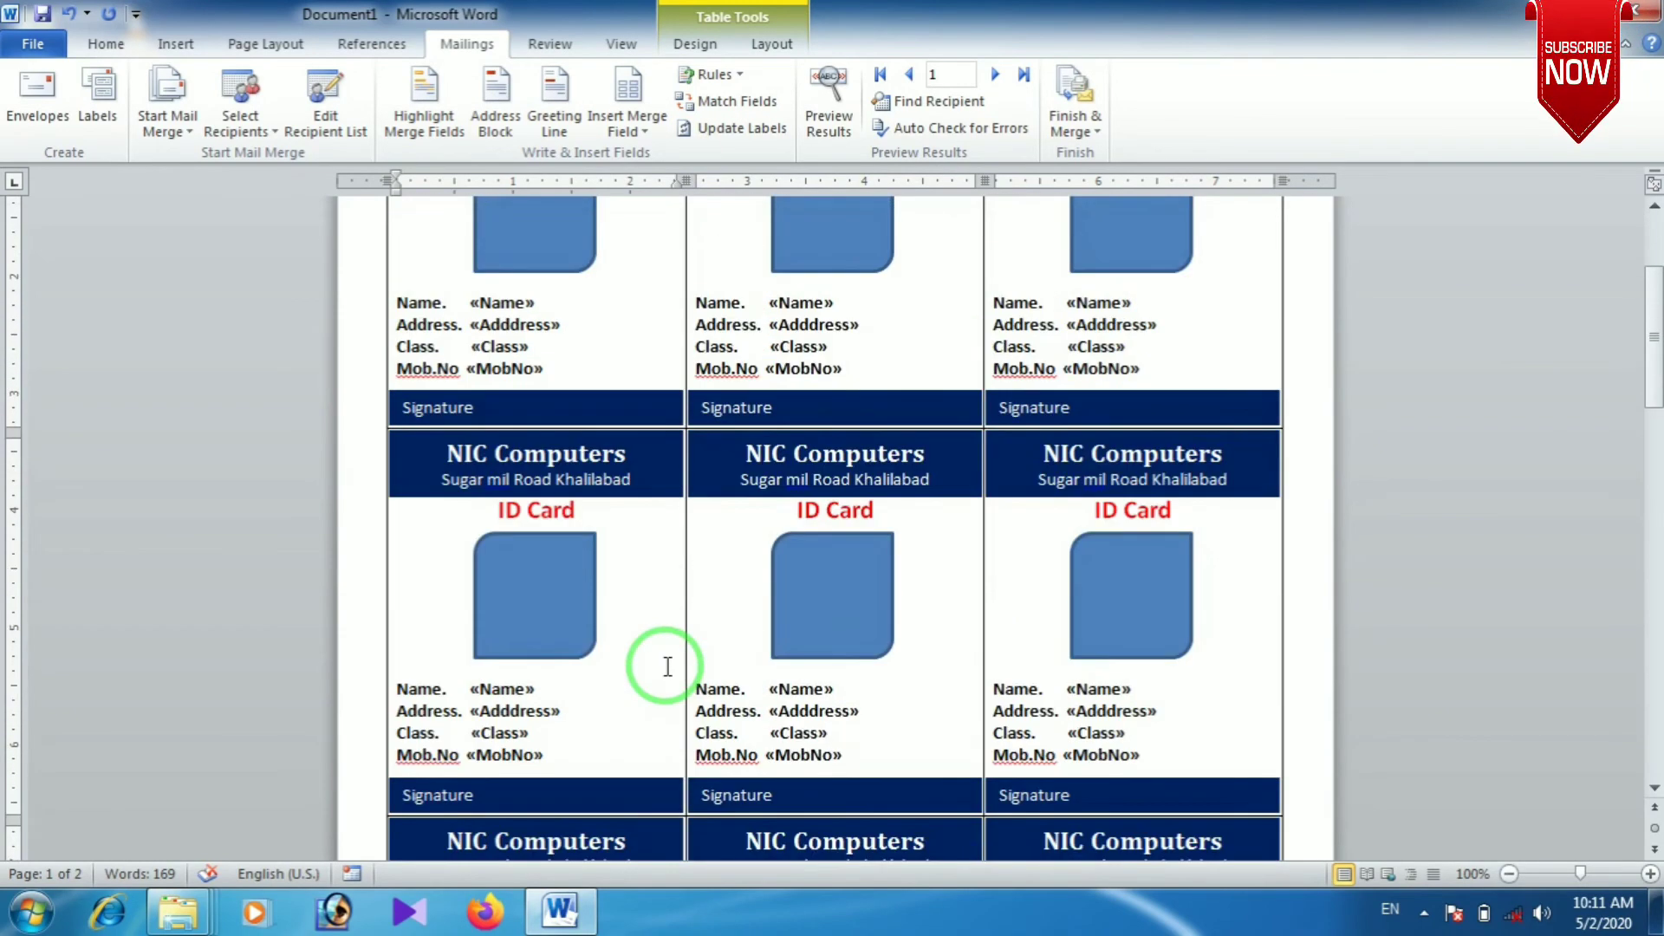
scroll(648, 607, up, 2)
scroll(654, 624, up, 1)
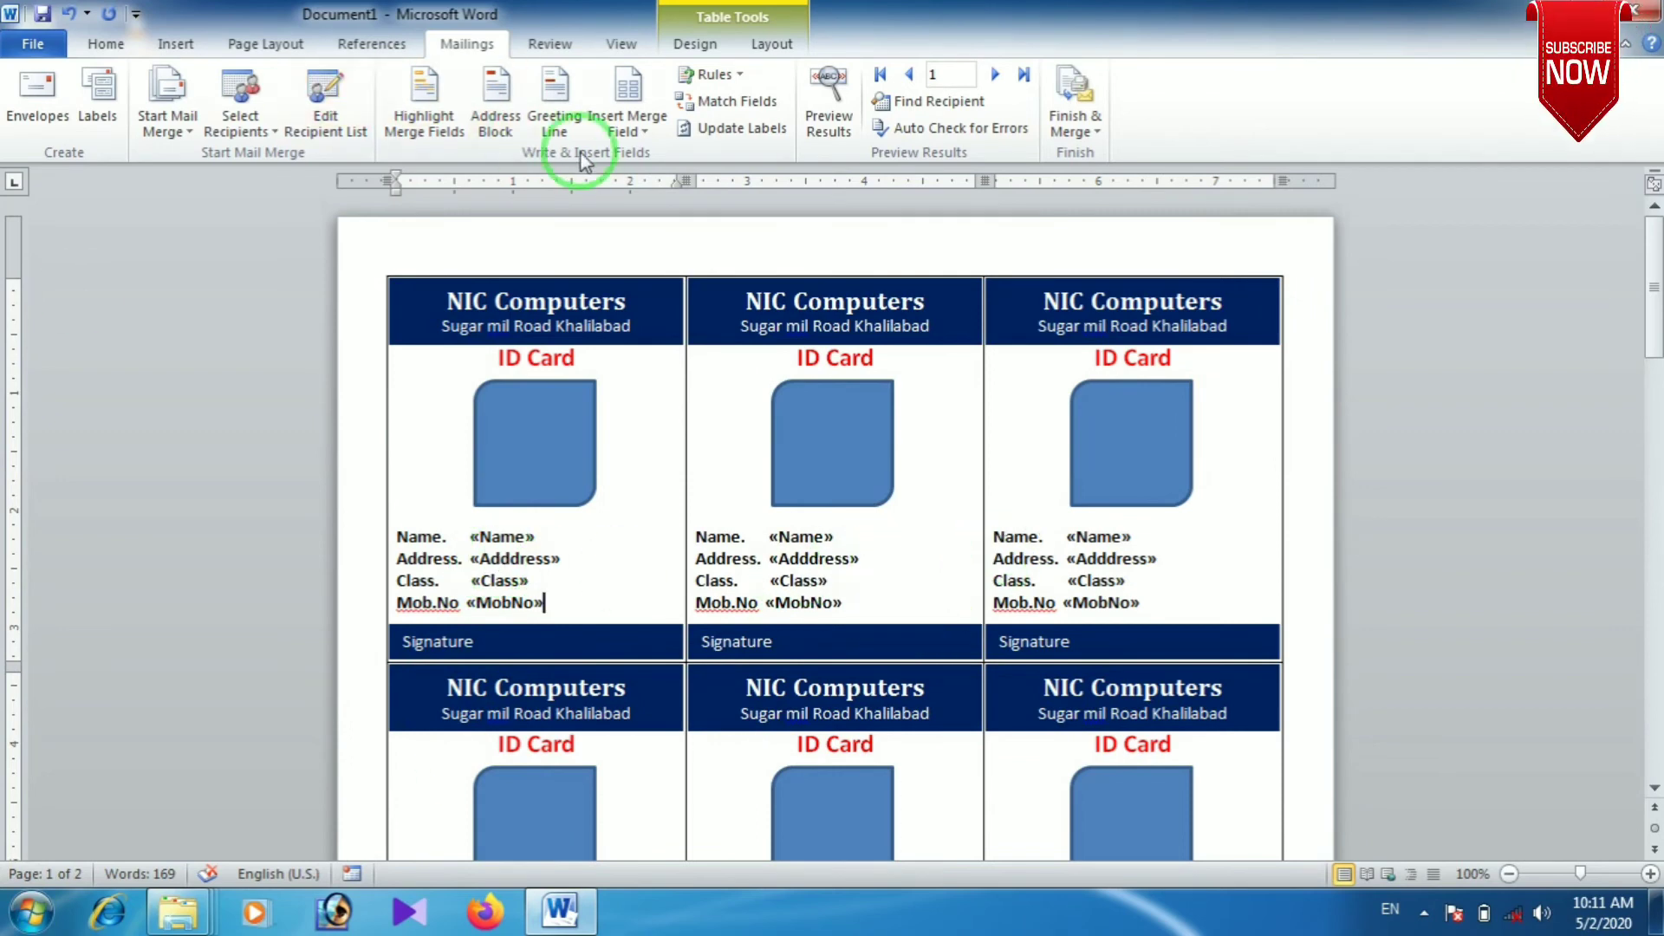
- Turn on Preview Results and scroll through the cards showing each student's merged Excel data
click(828, 91)
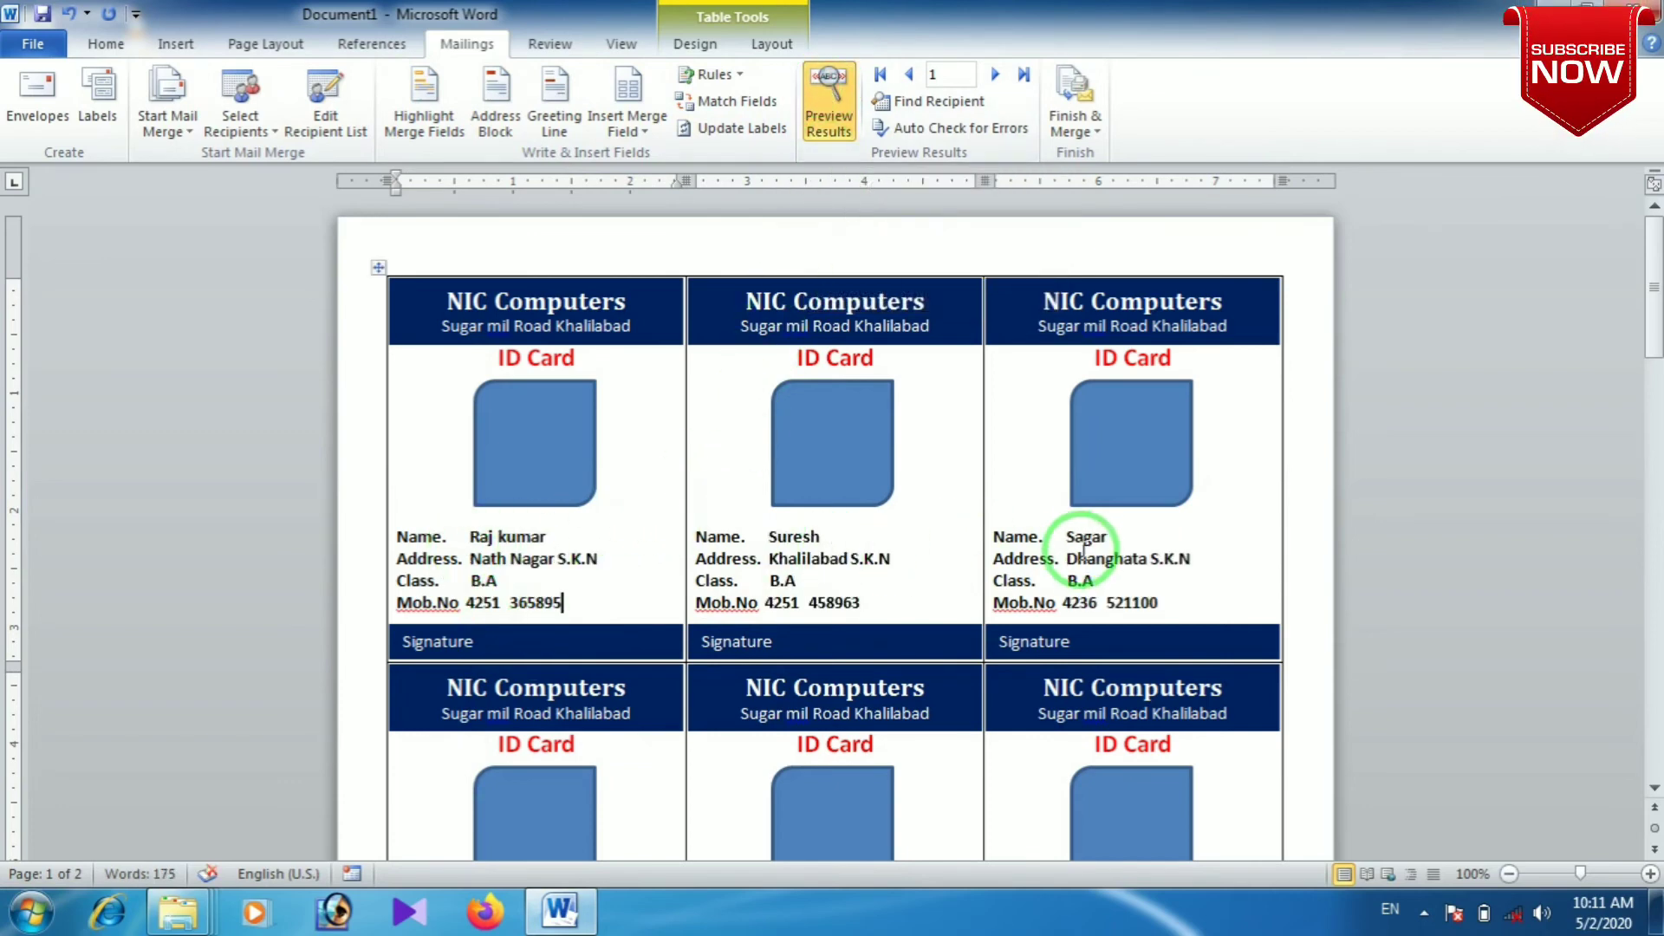
scroll(1079, 543, down, 3)
scroll(1080, 544, down, 2)
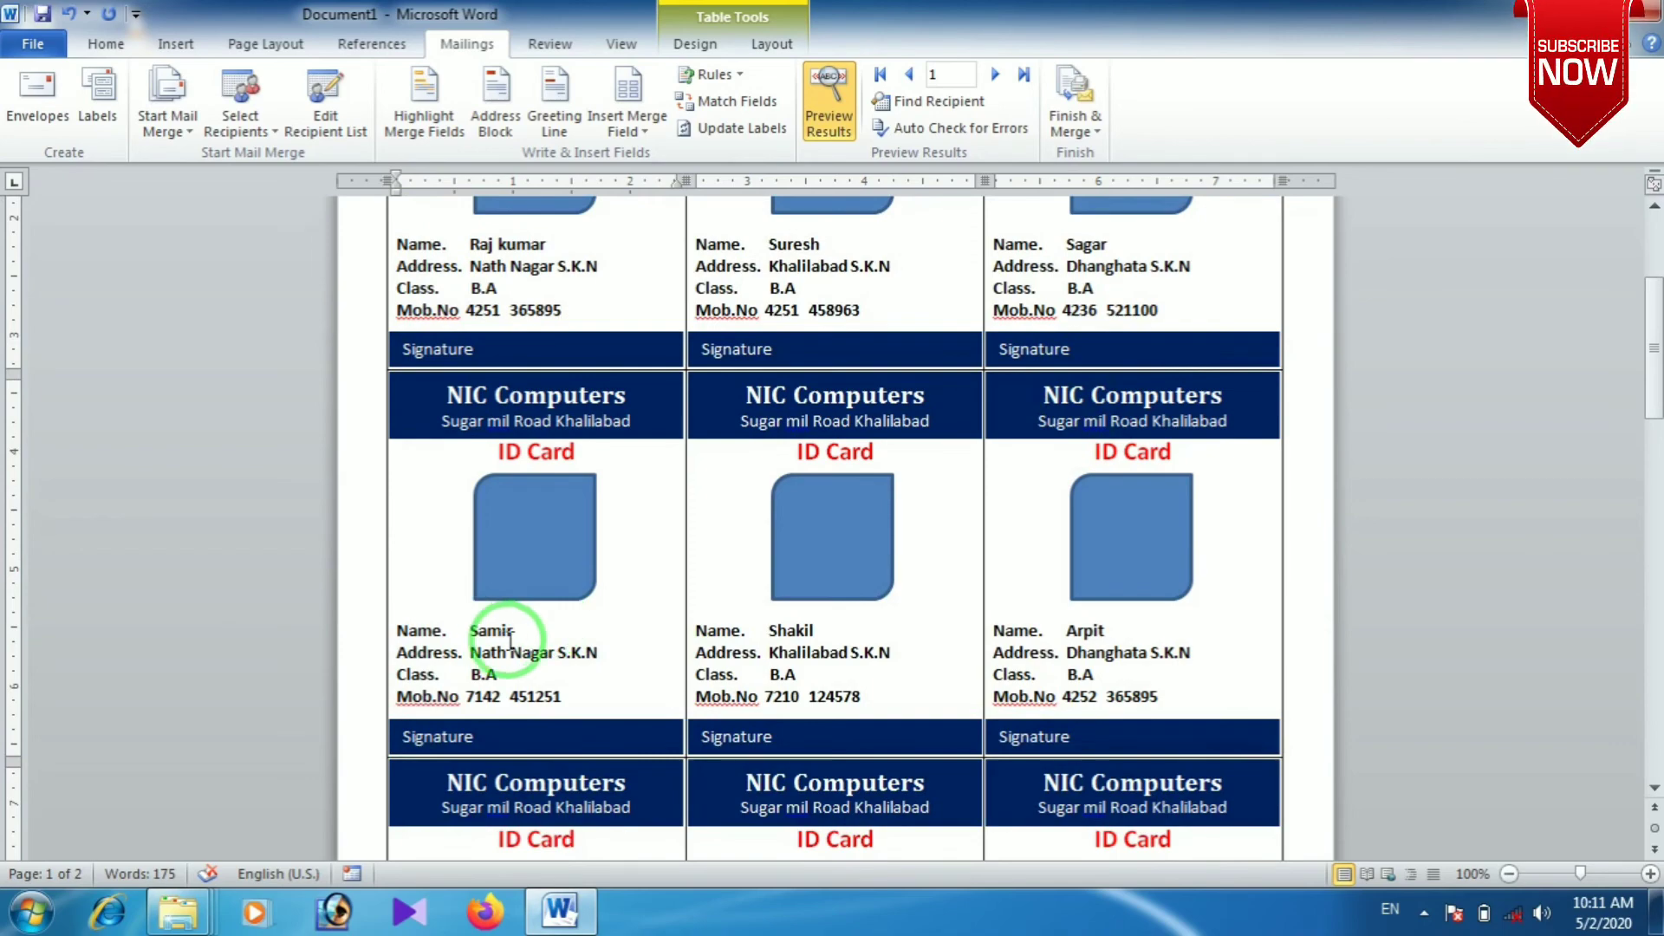
scroll(1070, 641, down, 3)
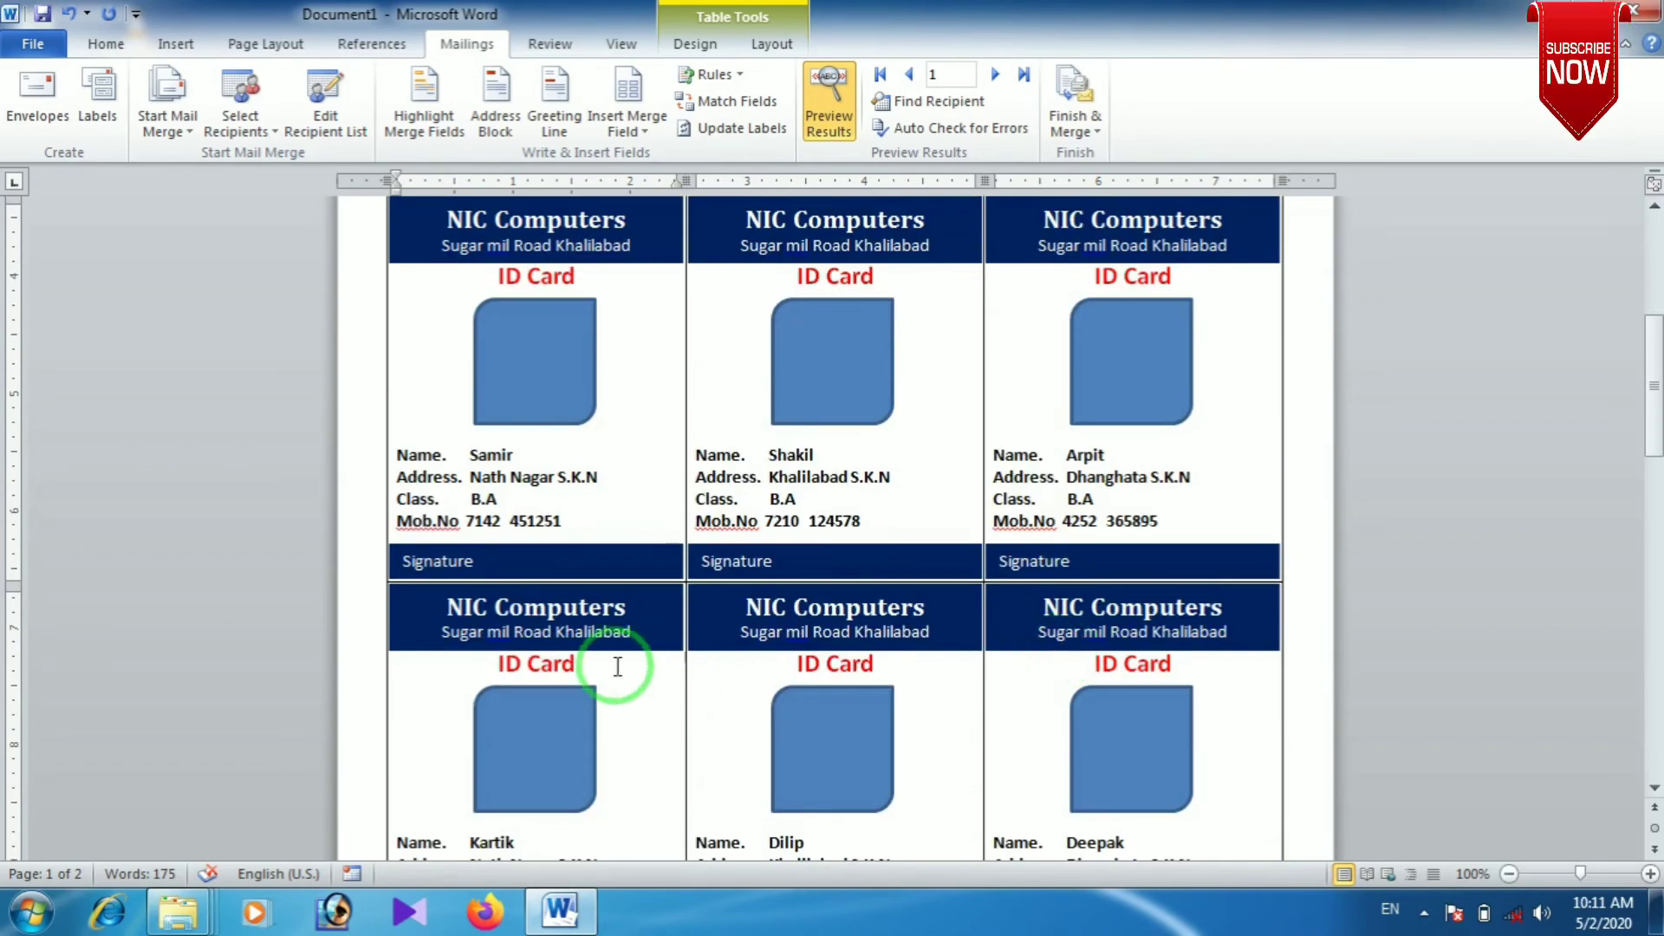
scroll(607, 668, down, 2)
scroll(775, 732, down, 1)
scroll(867, 719, down, 1)
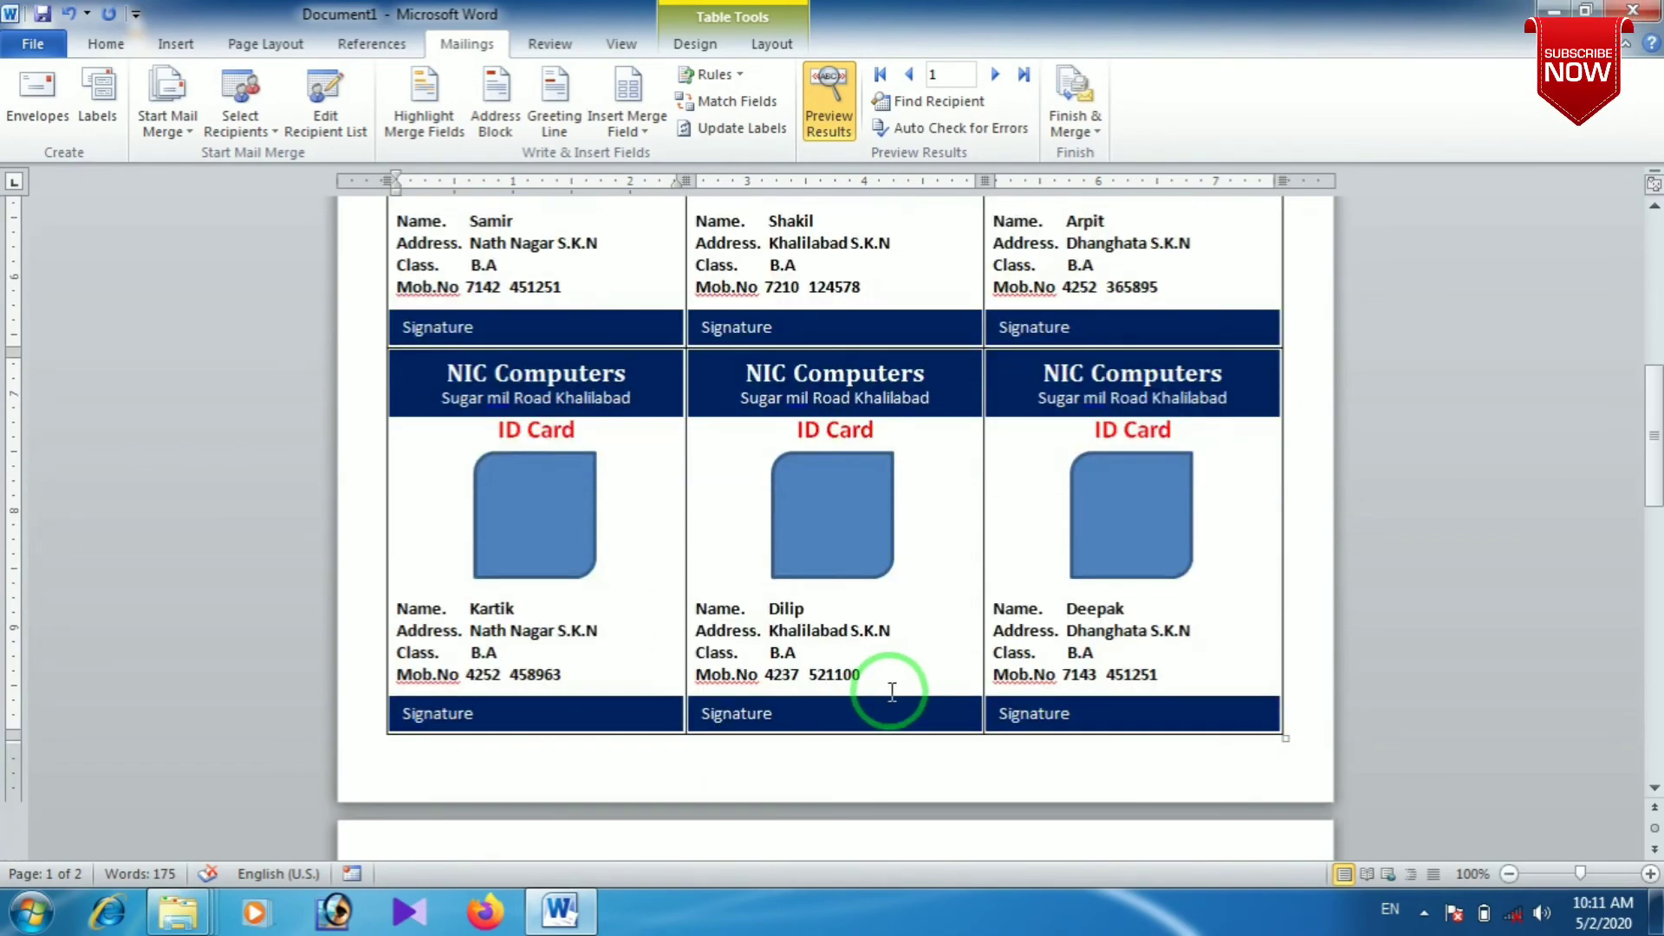
scroll(954, 680, up, 2)
scroll(925, 639, up, 1)
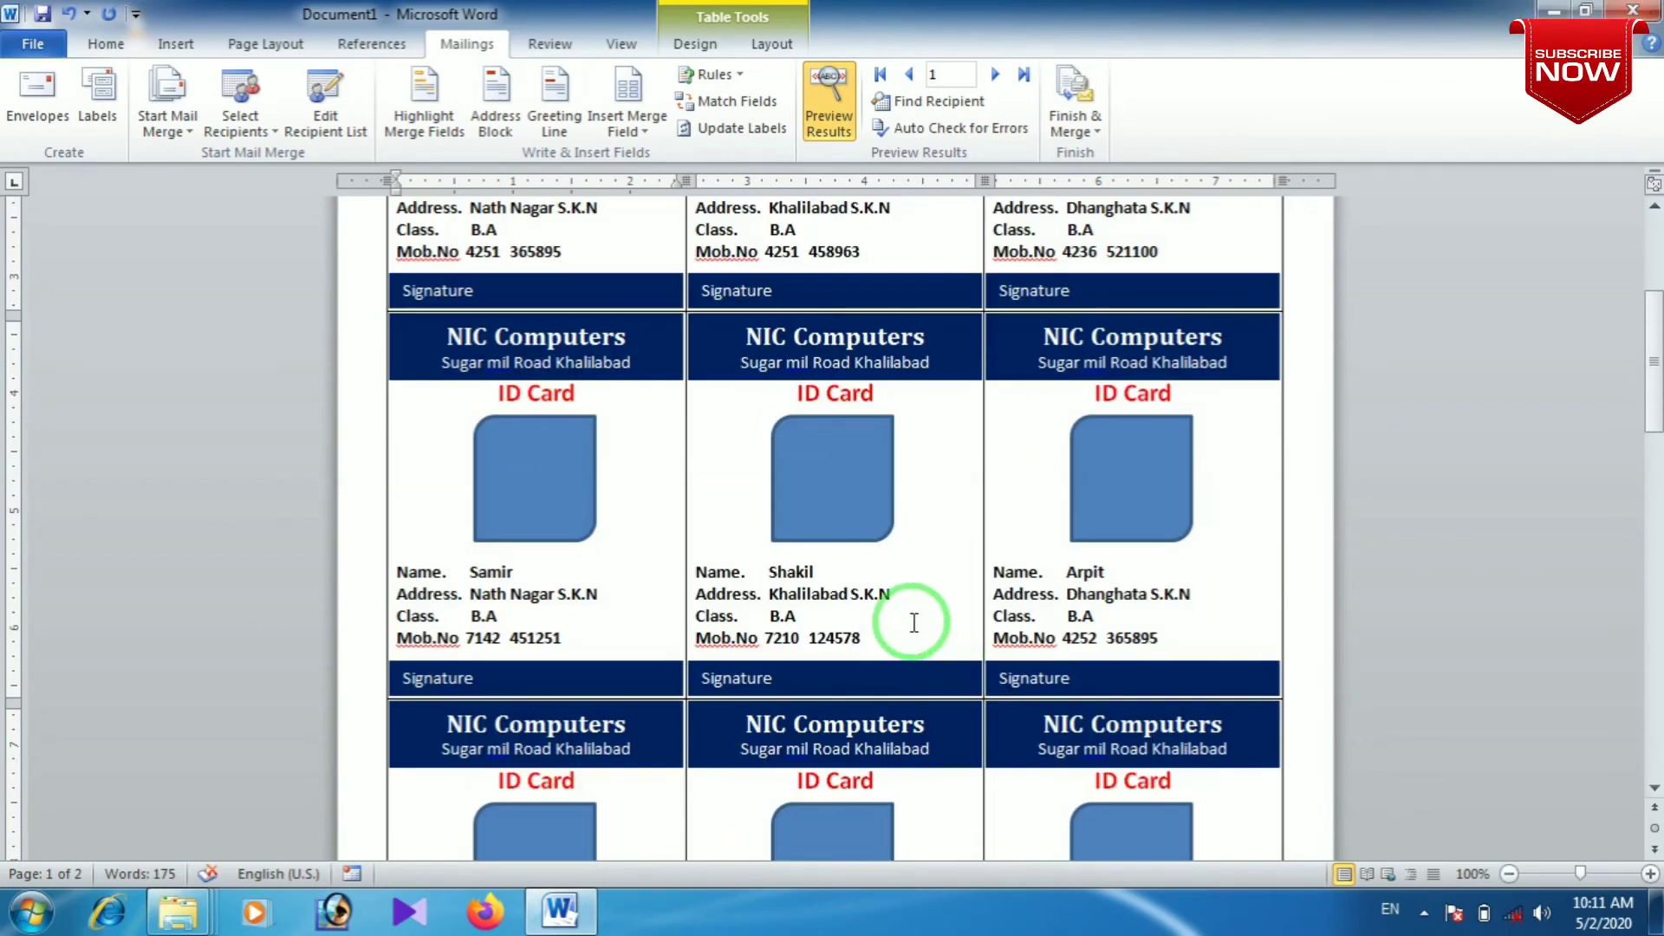
scroll(913, 621, up, 3)
ctrl+scroll(910, 620, up, 2)
ctrl+scroll(909, 617, up, 2)
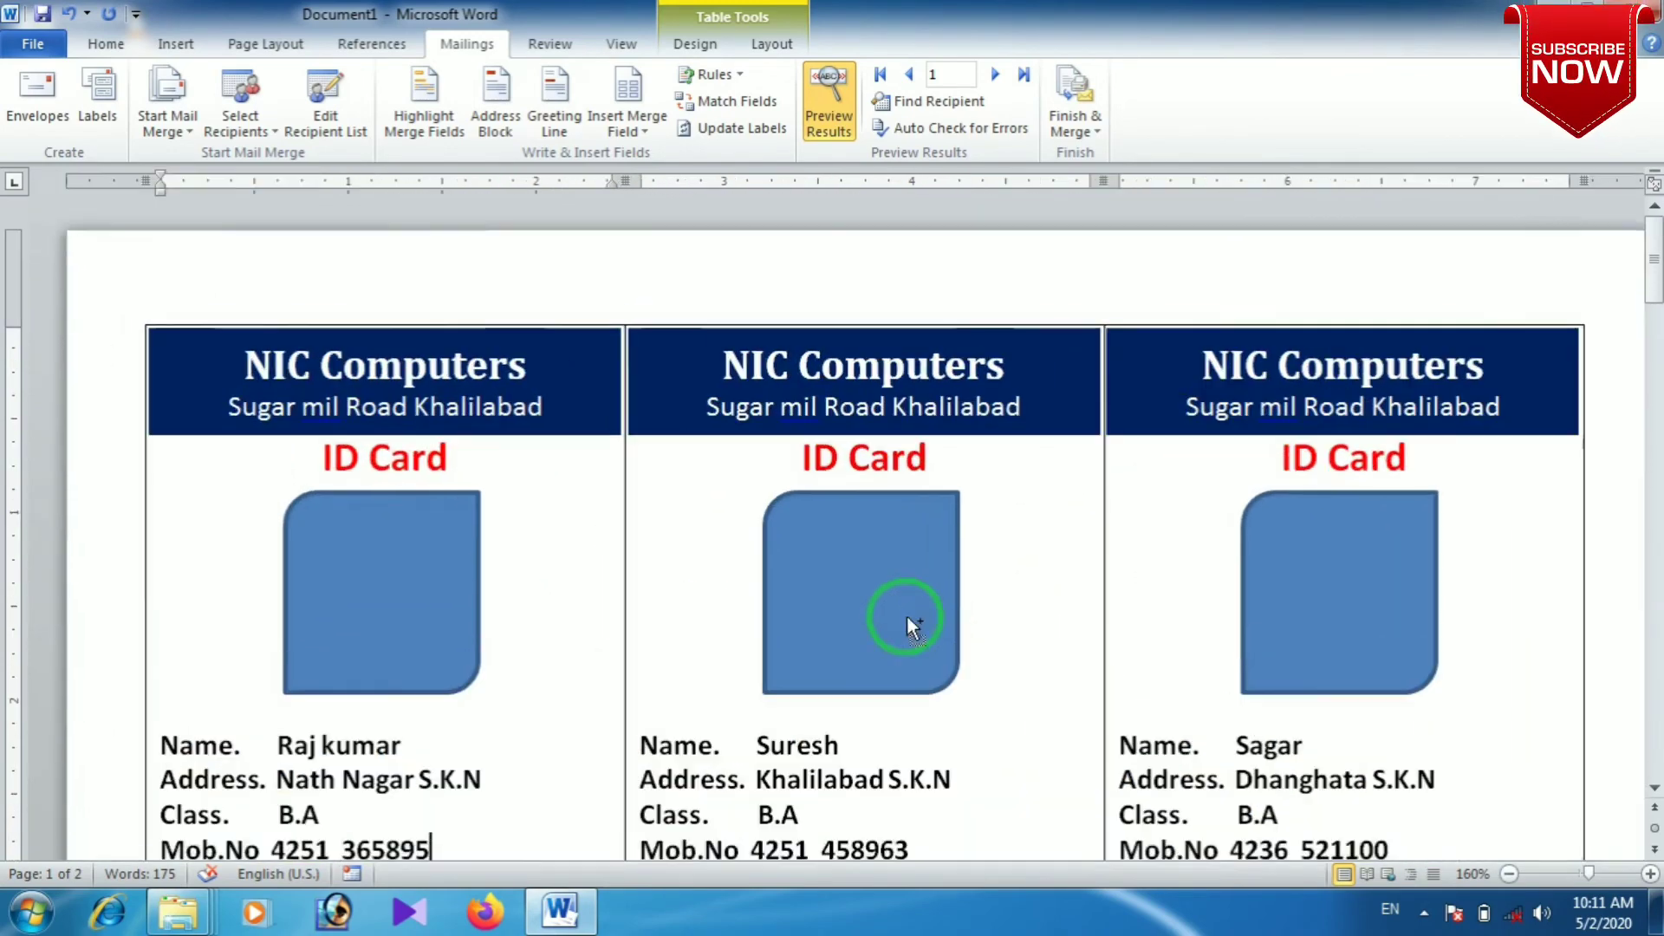
ctrl+scroll(907, 616, up, 2)
scroll(902, 615, down, 2)
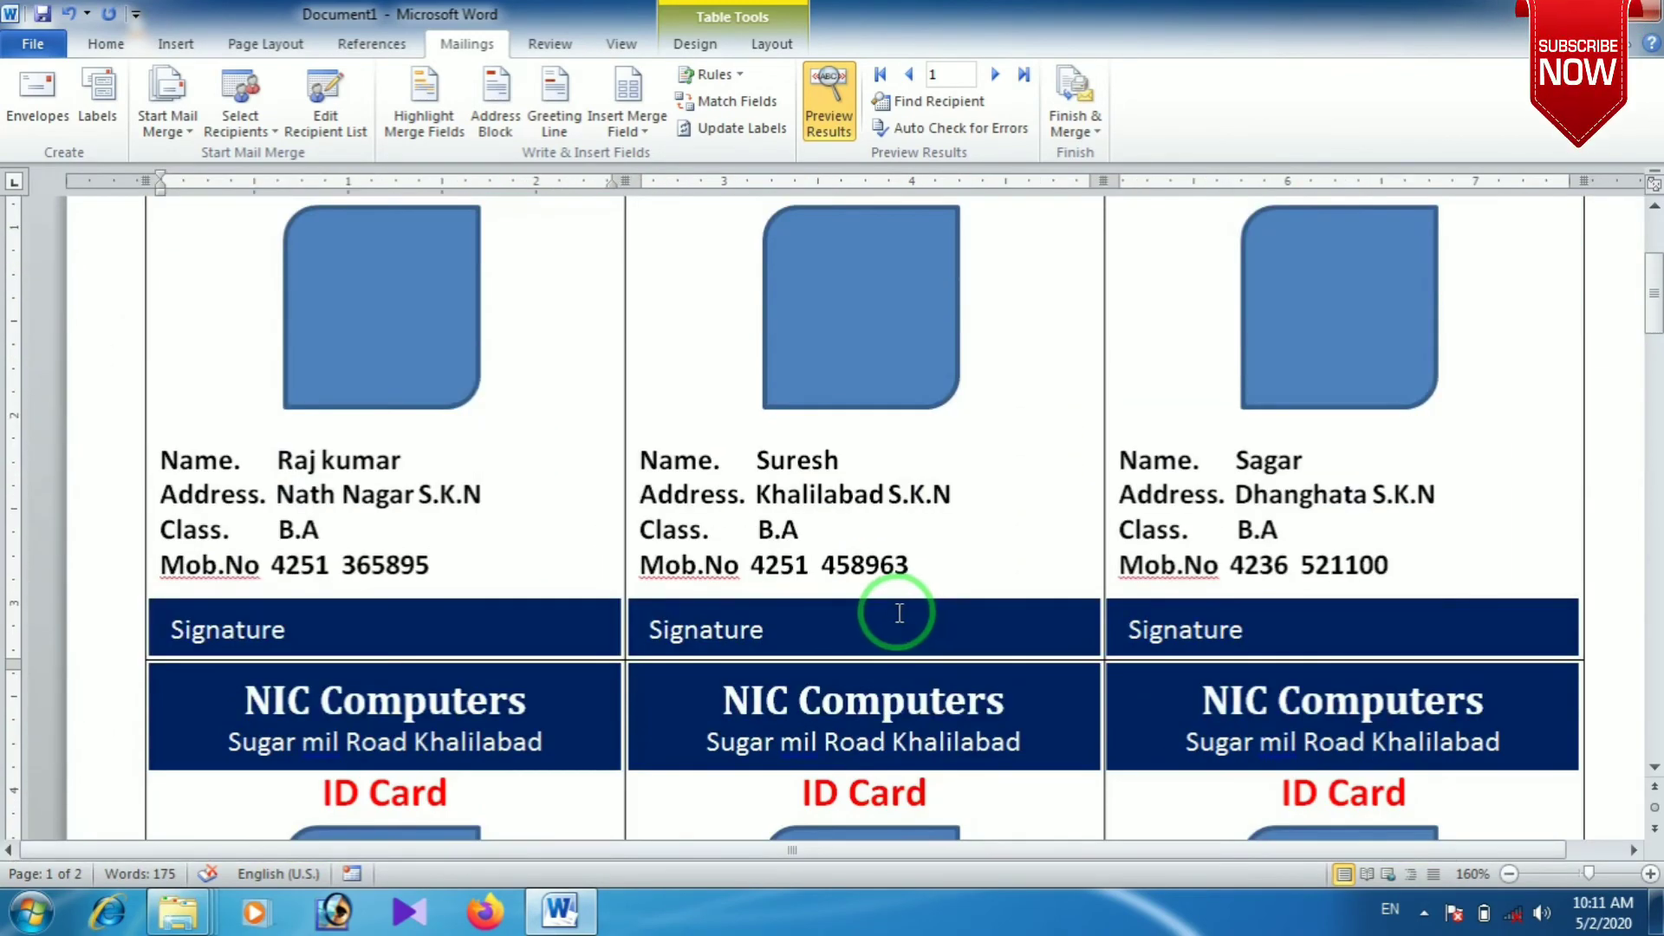
scroll(906, 614, down, 3)
scroll(910, 609, down, 1)
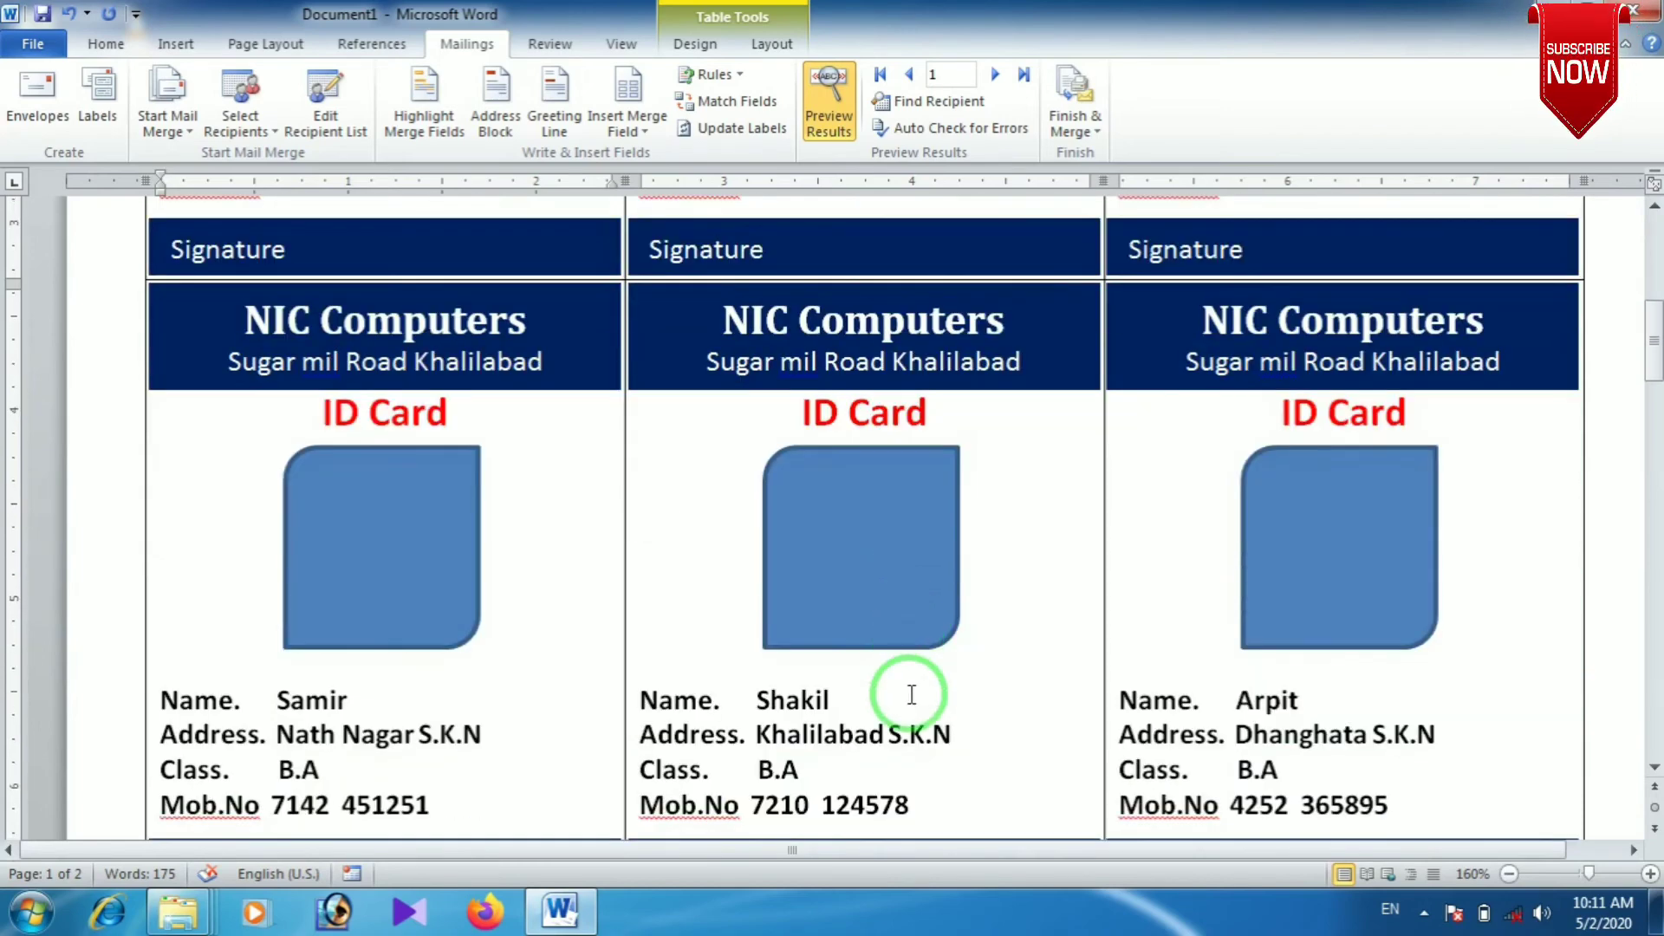
scroll(912, 695, down, 2)
scroll(910, 693, down, 1)
scroll(910, 693, down, 2)
scroll(908, 693, up, 4)
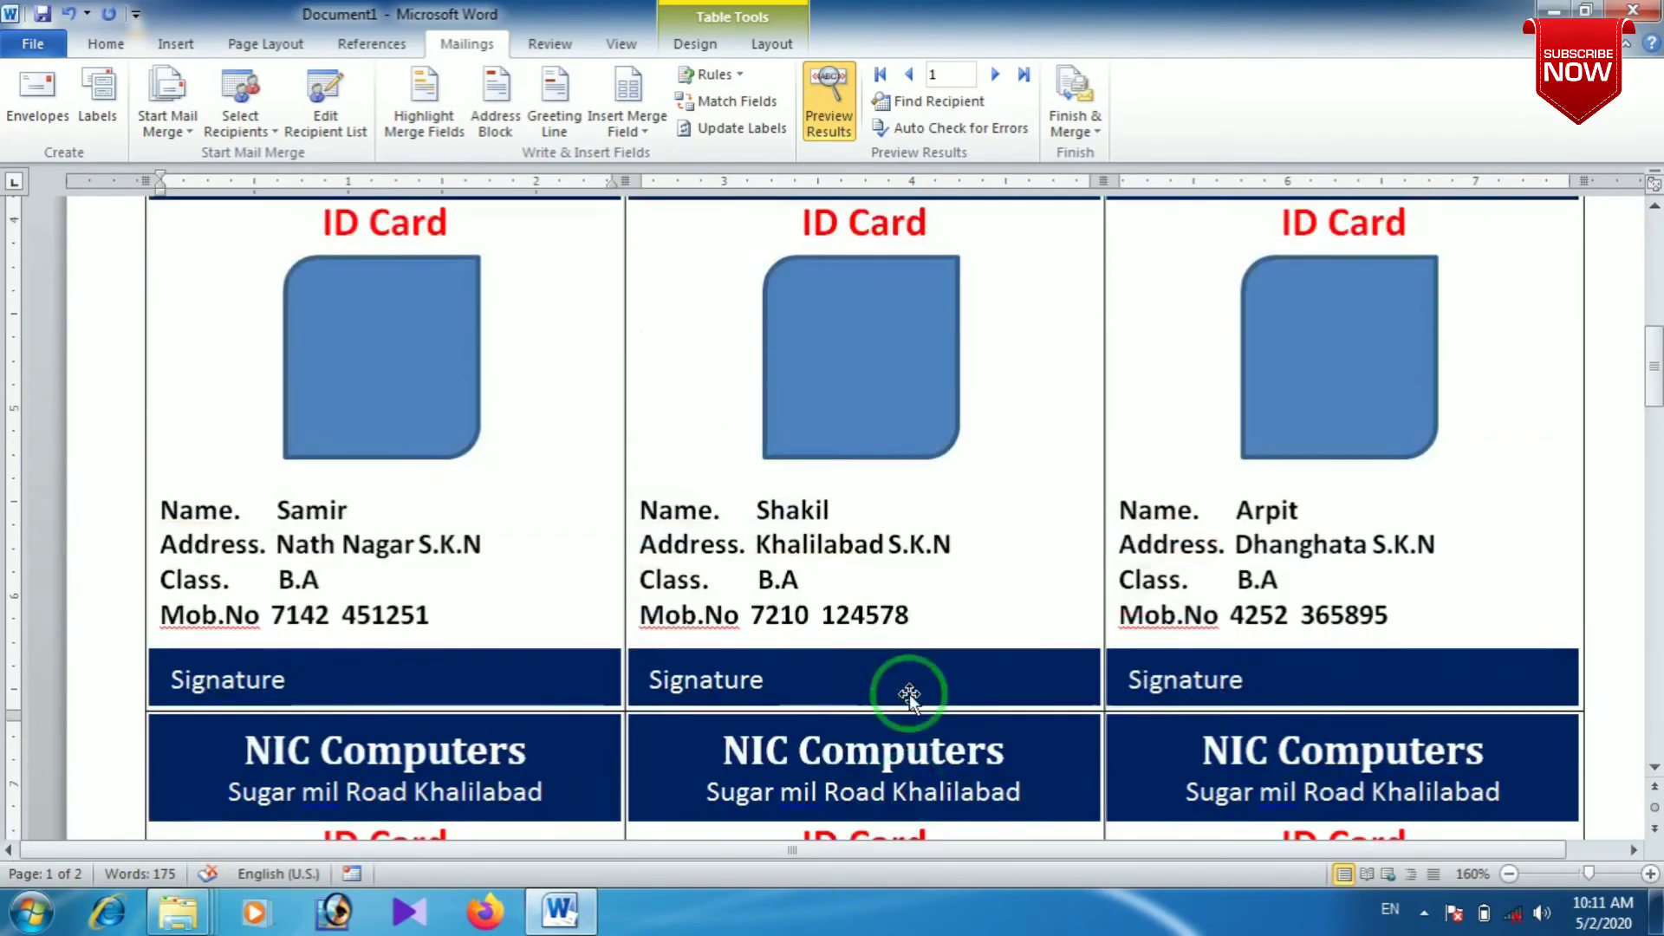
scroll(908, 693, up, 6)
scroll(911, 693, up, 2)
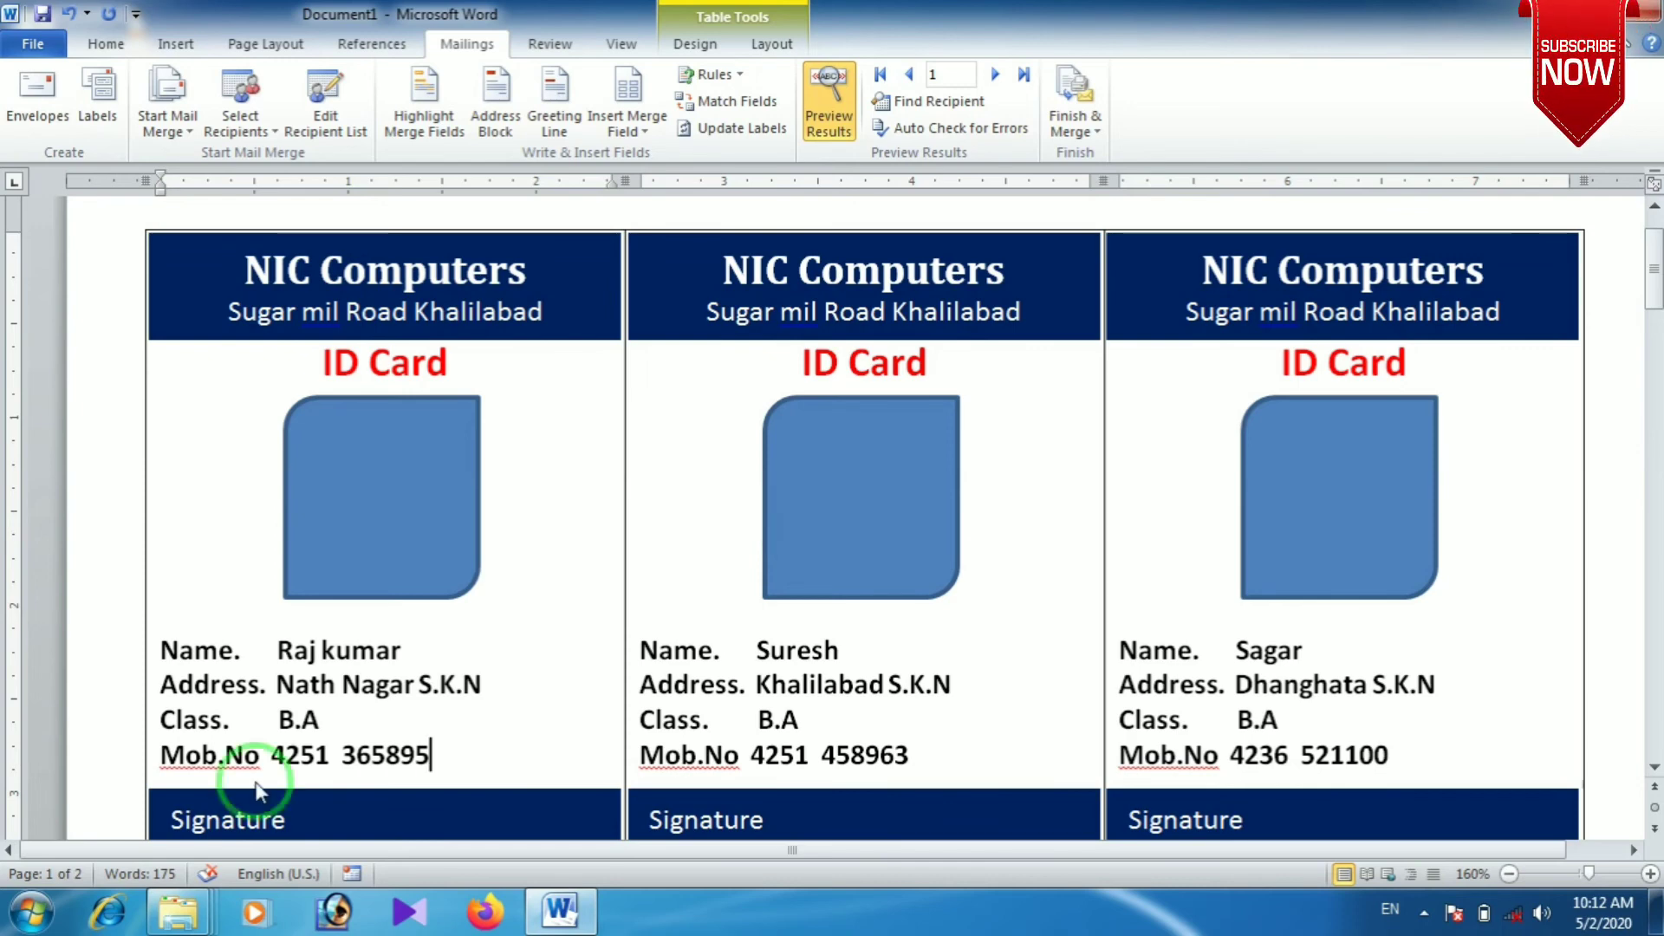
- Select the first card's rounded photo shape and choose Shape Fill > Picture
mouse_move(382, 496)
click(357, 453)
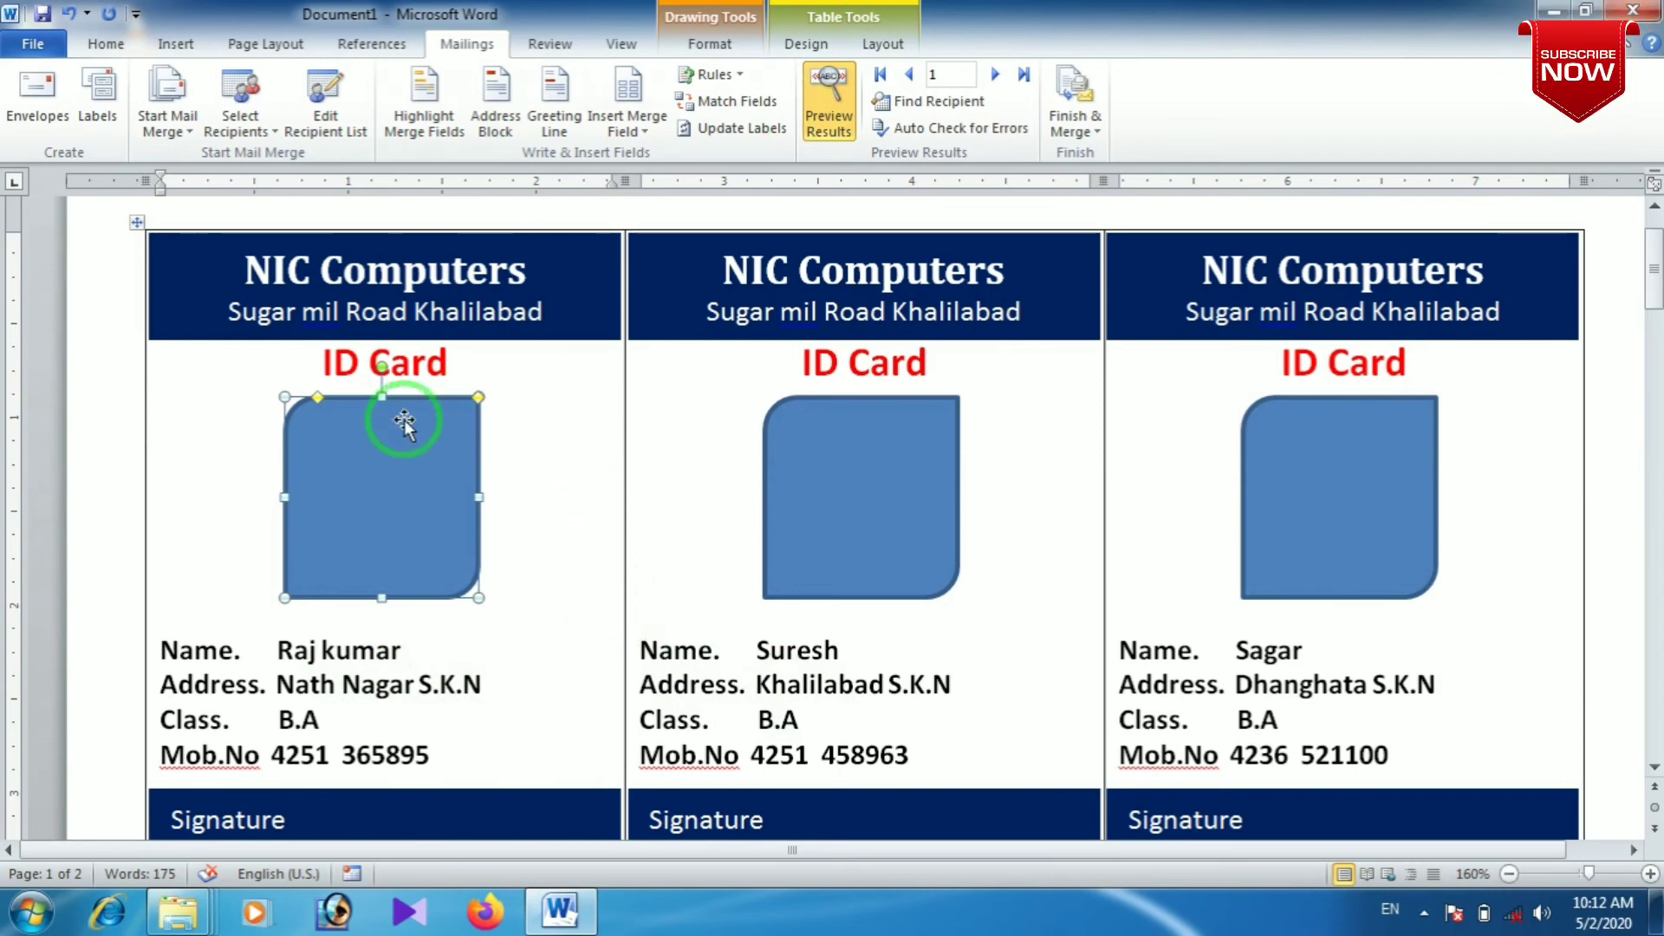
click(711, 47)
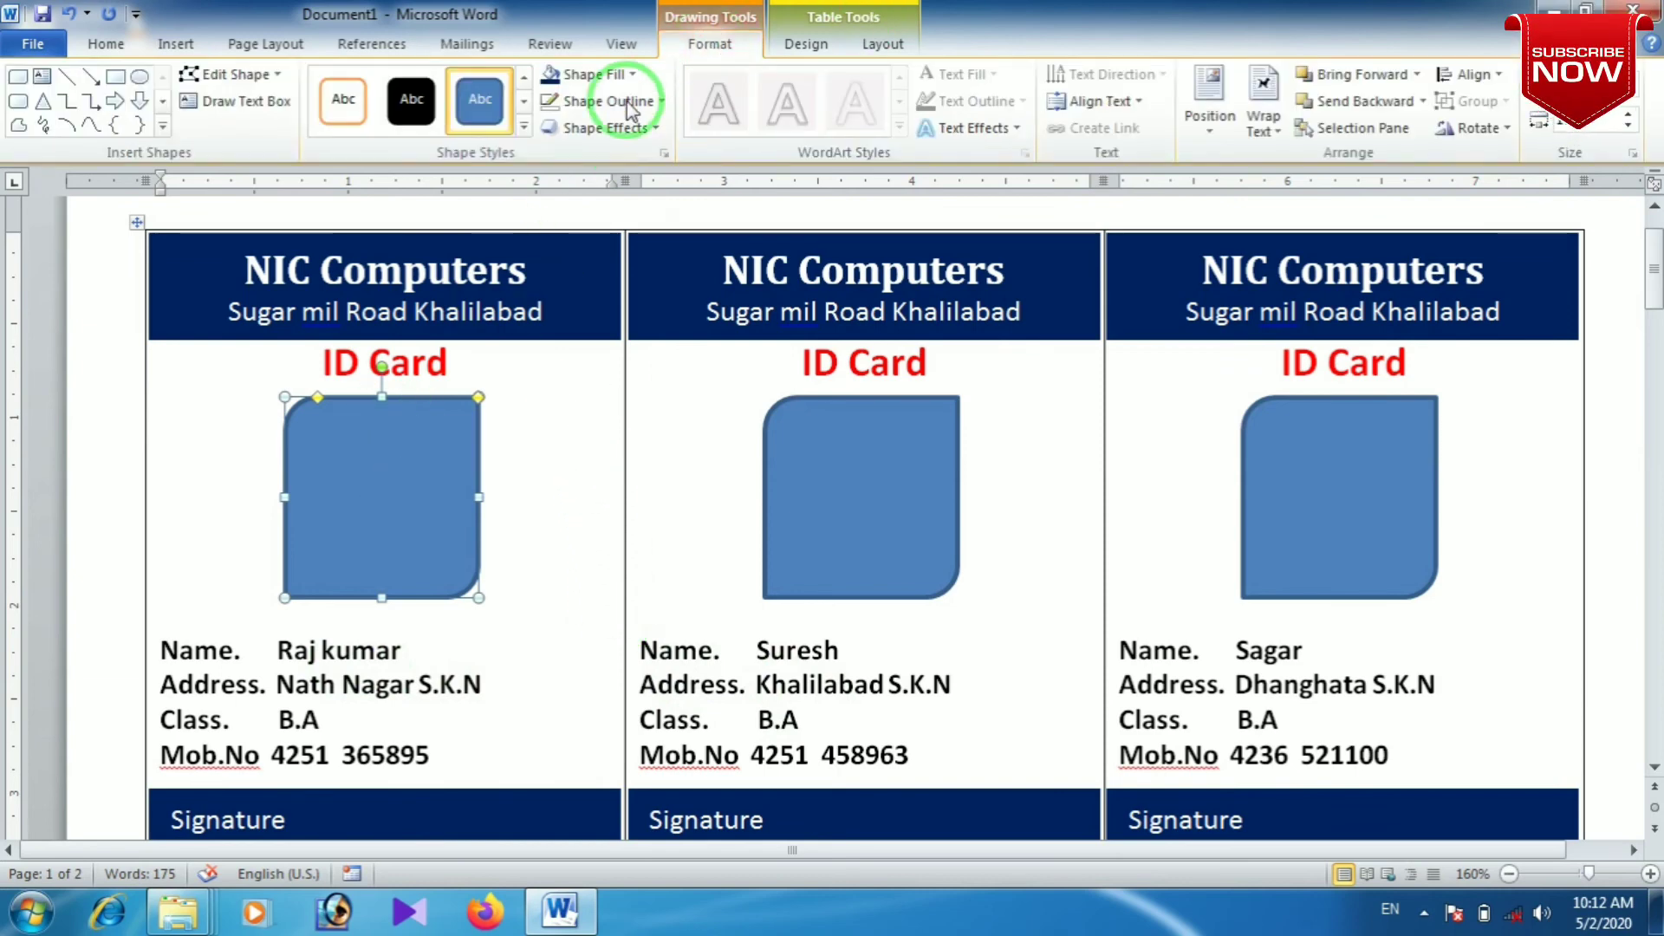
click(589, 74)
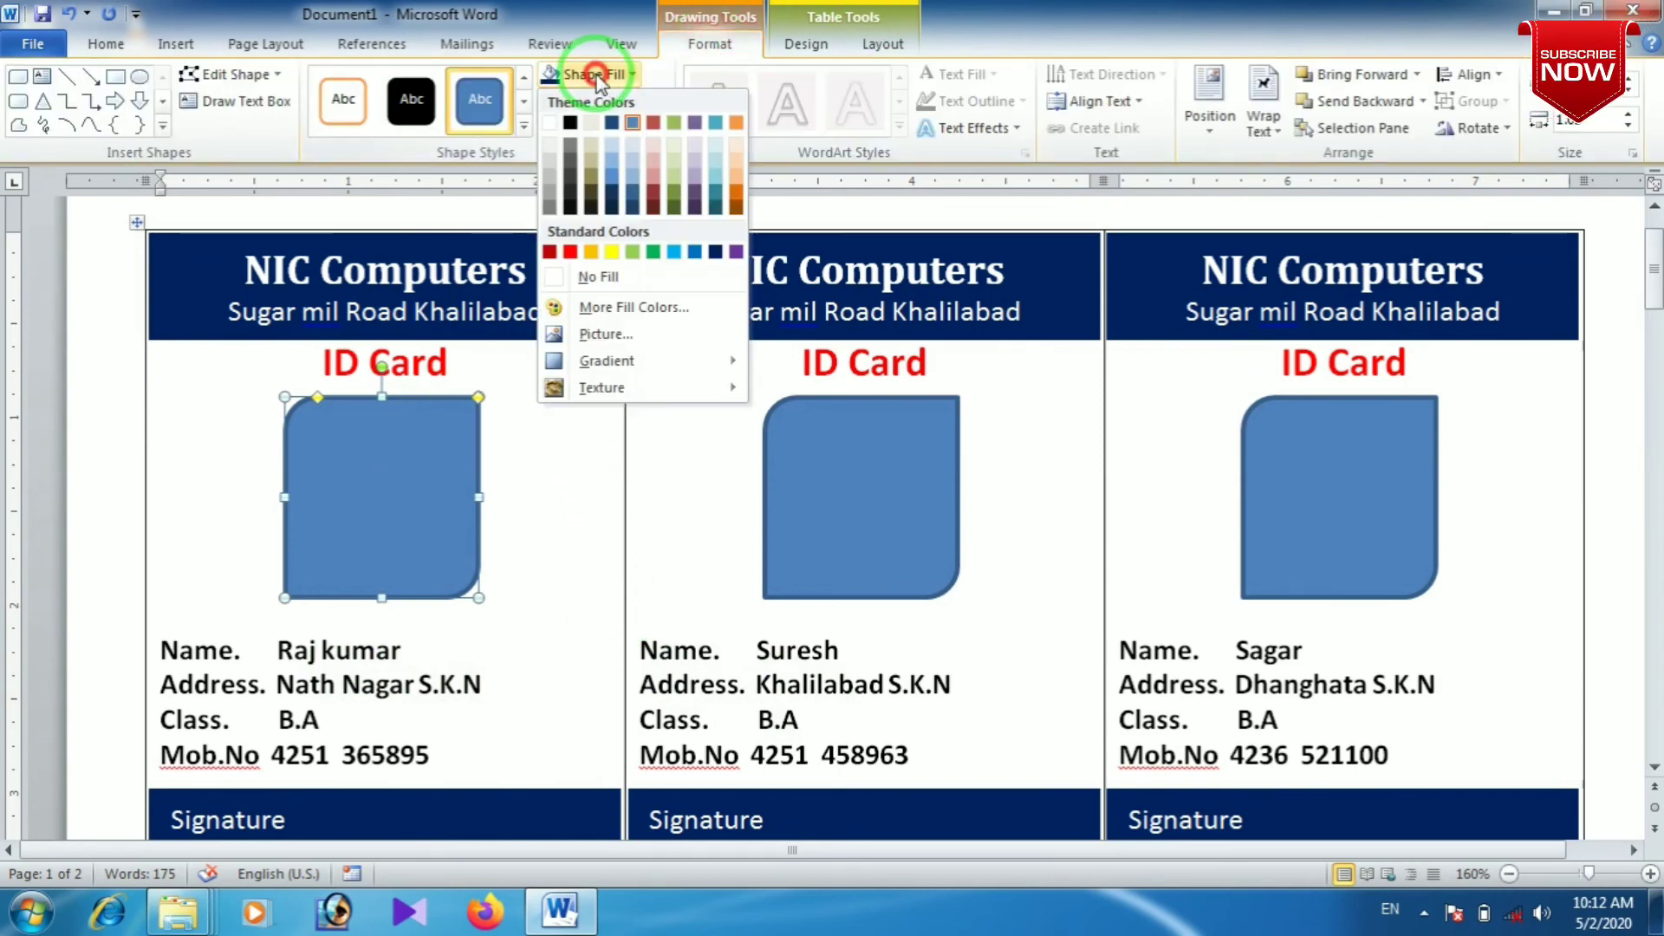
click(605, 334)
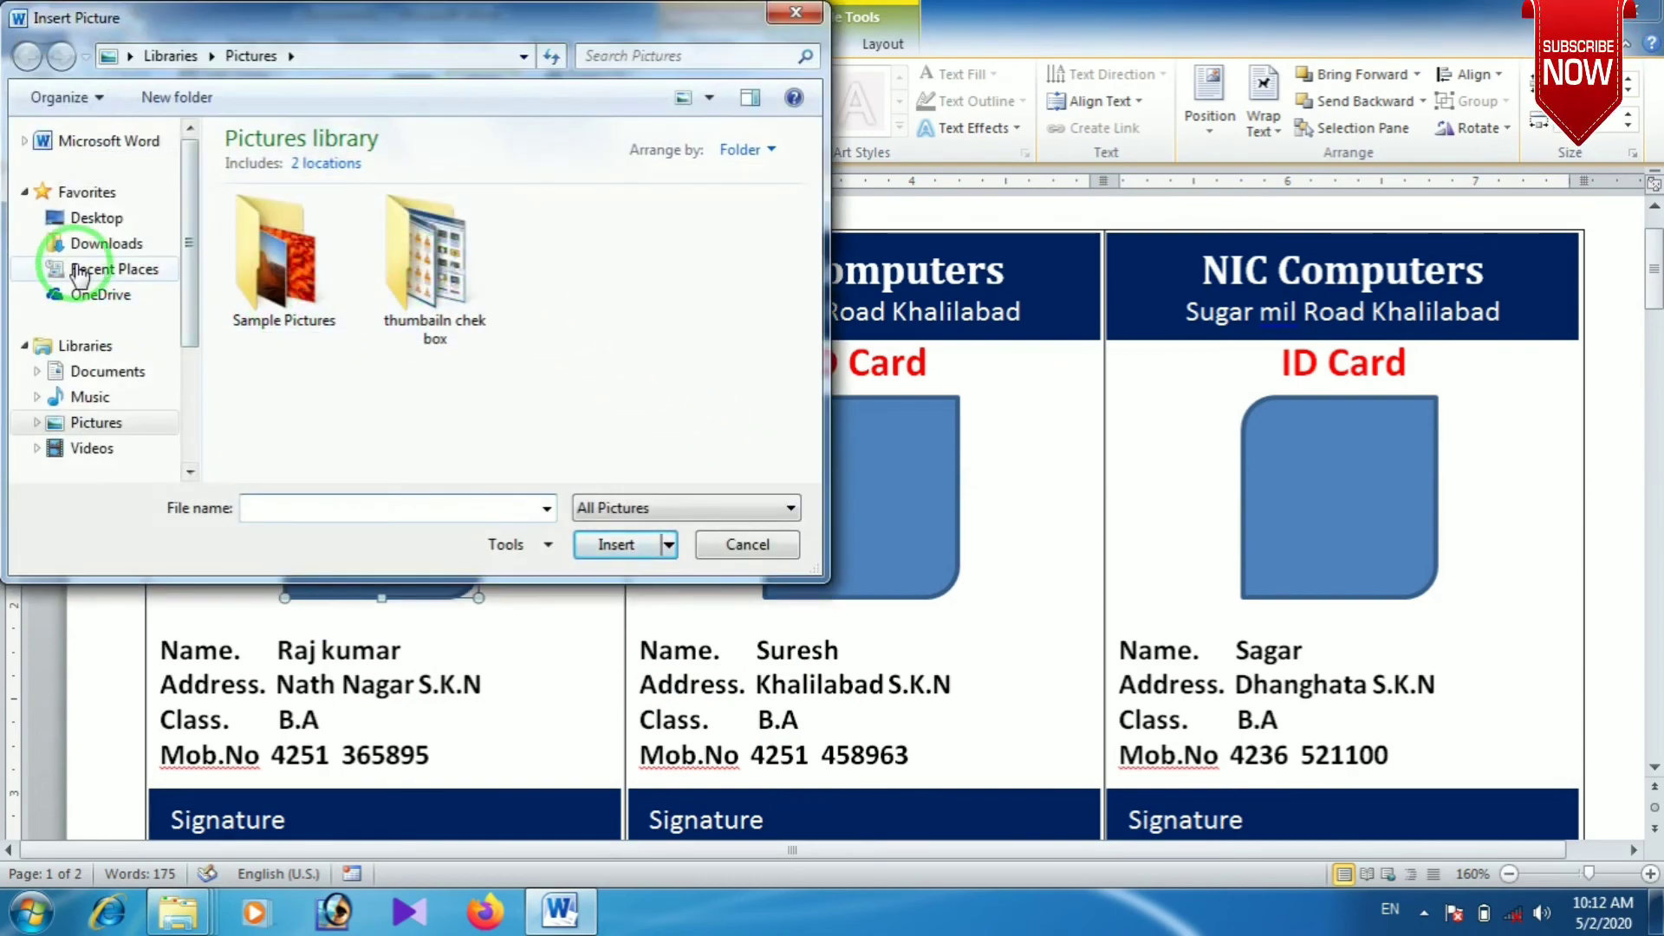
- Insert the first student's photo from the Desktop's i card photo folder into the shape
click(74, 217)
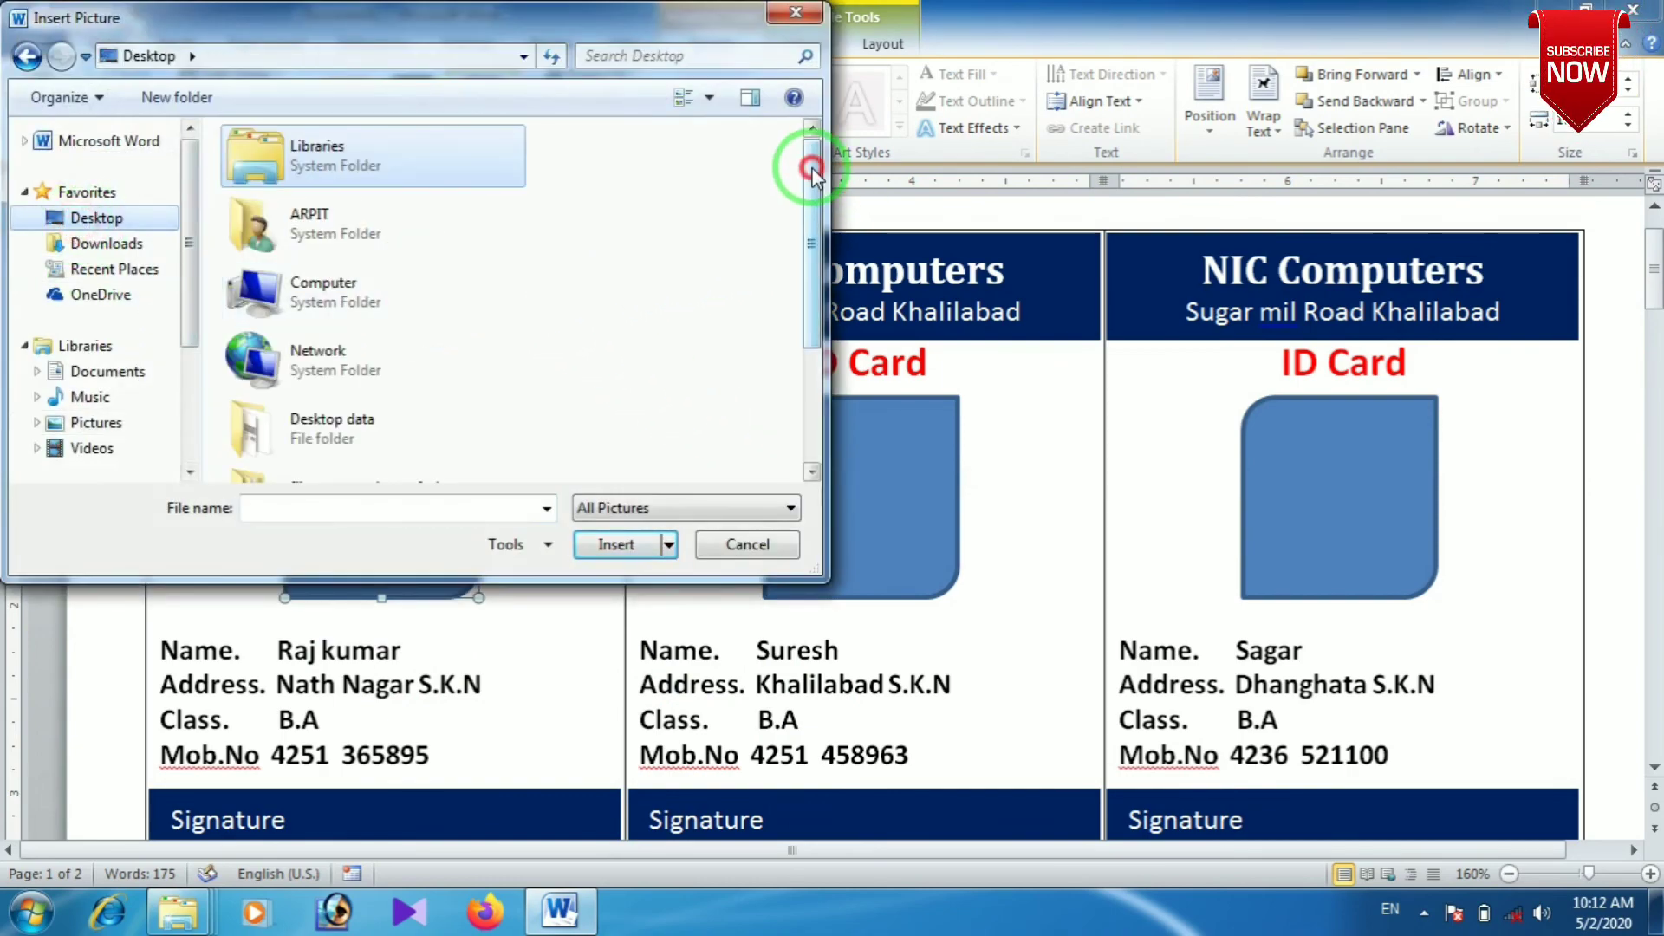
drag(810, 167, 784, 334)
click(351, 452)
double_click(351, 452)
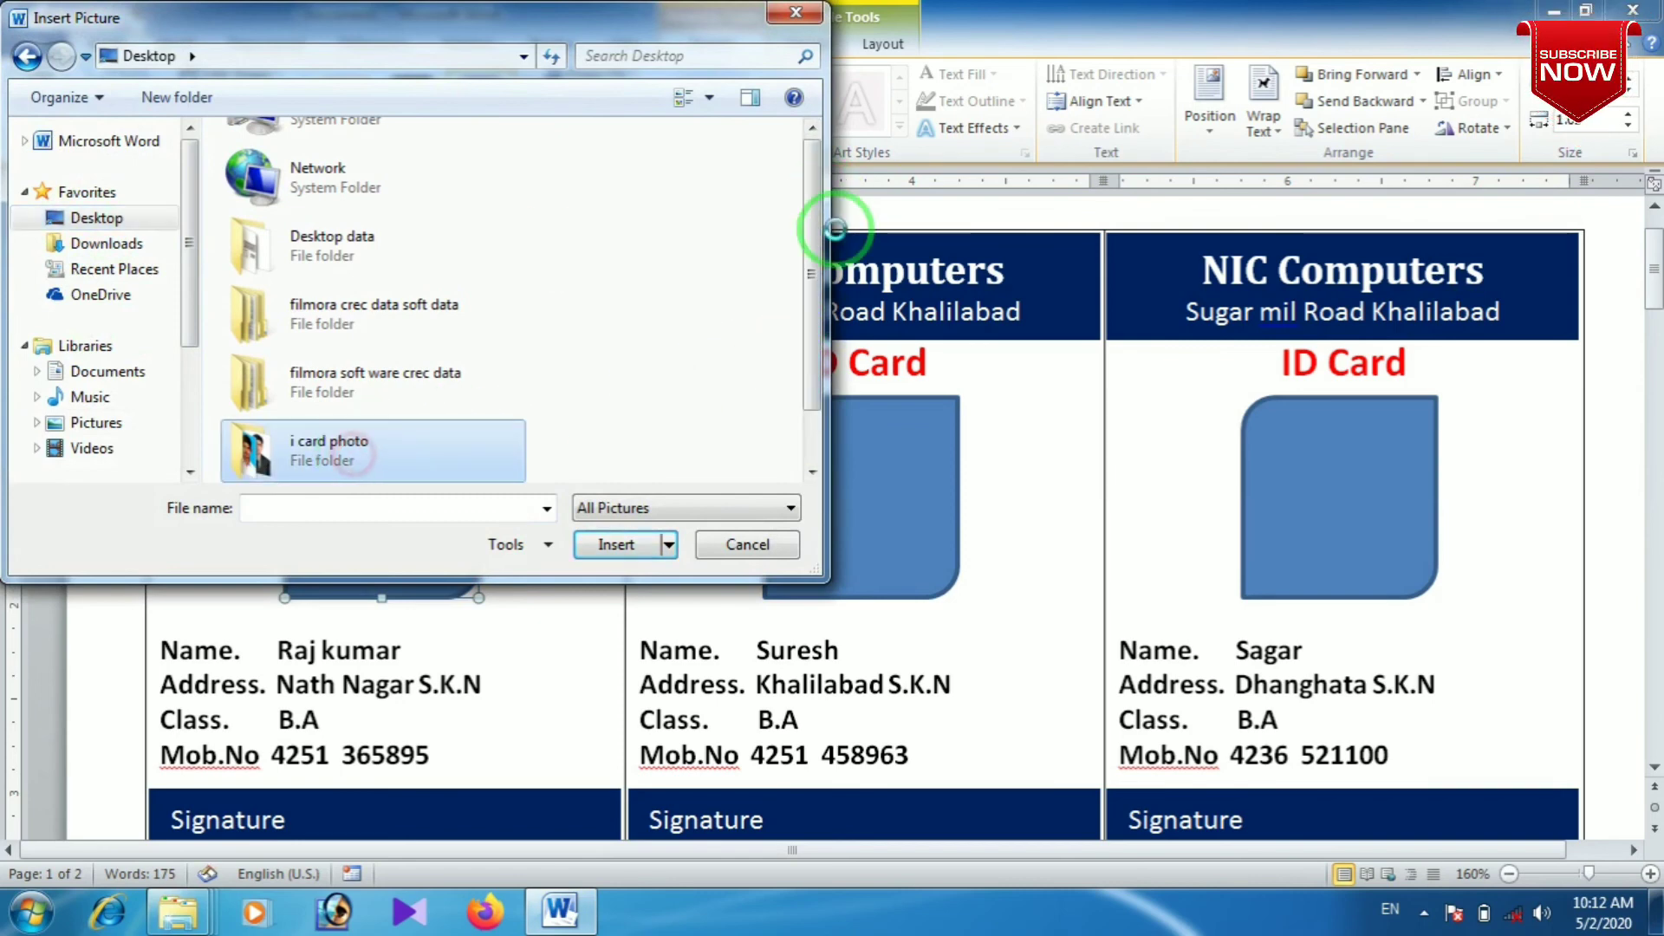
drag(456, 31, 1130, 61)
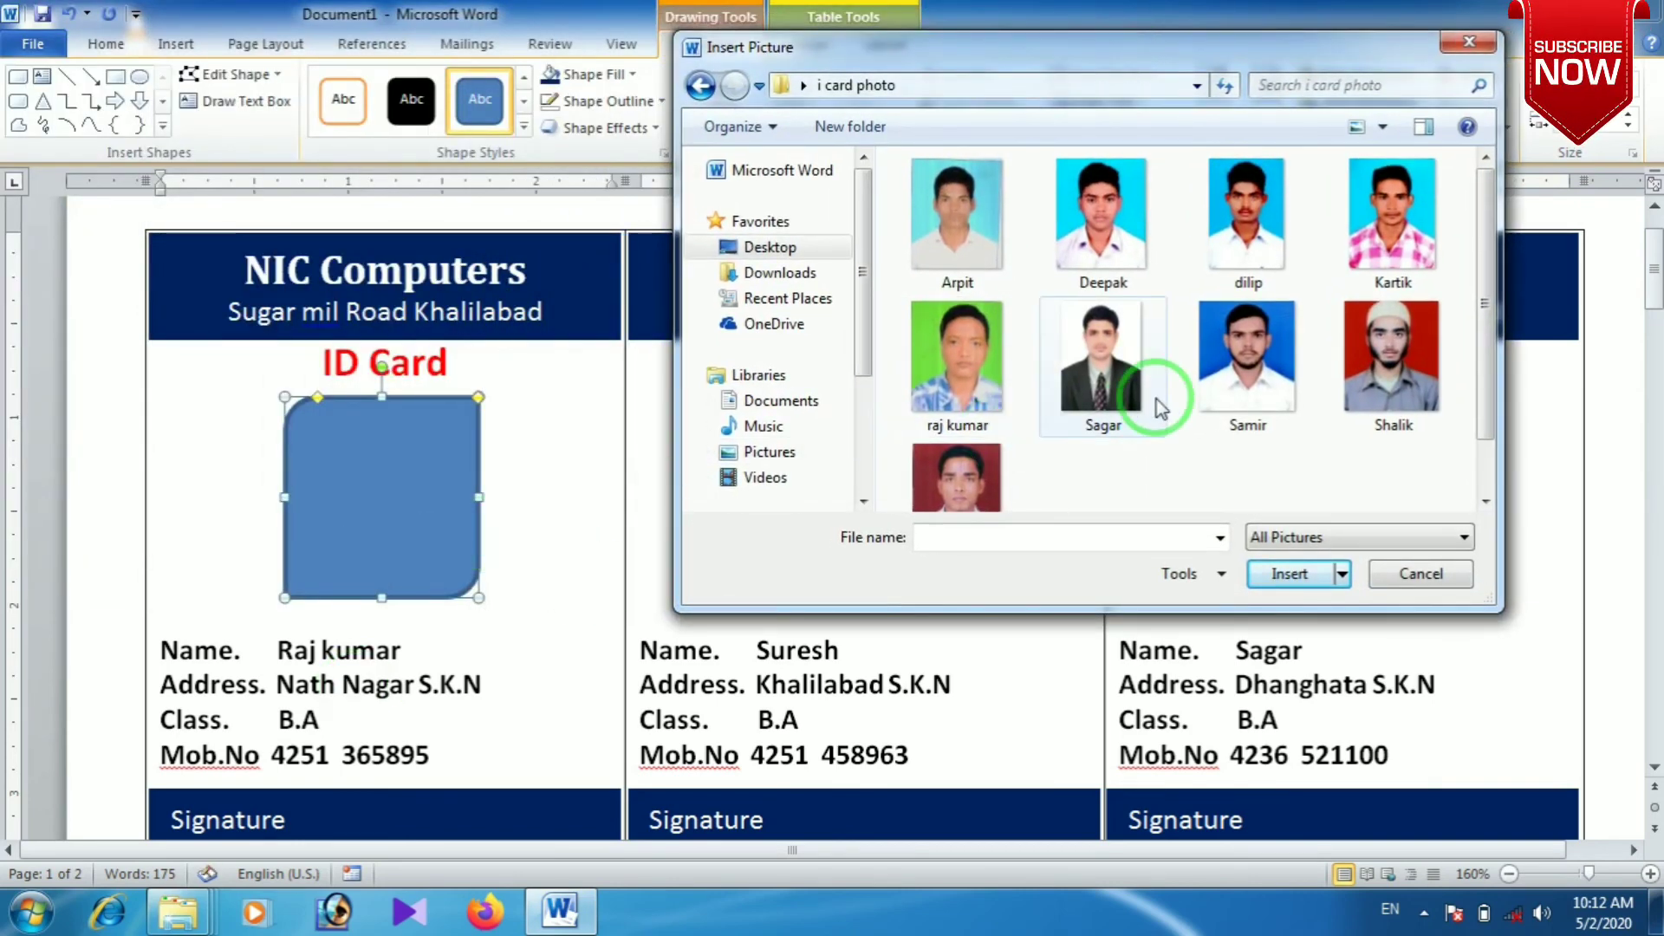
click(917, 378)
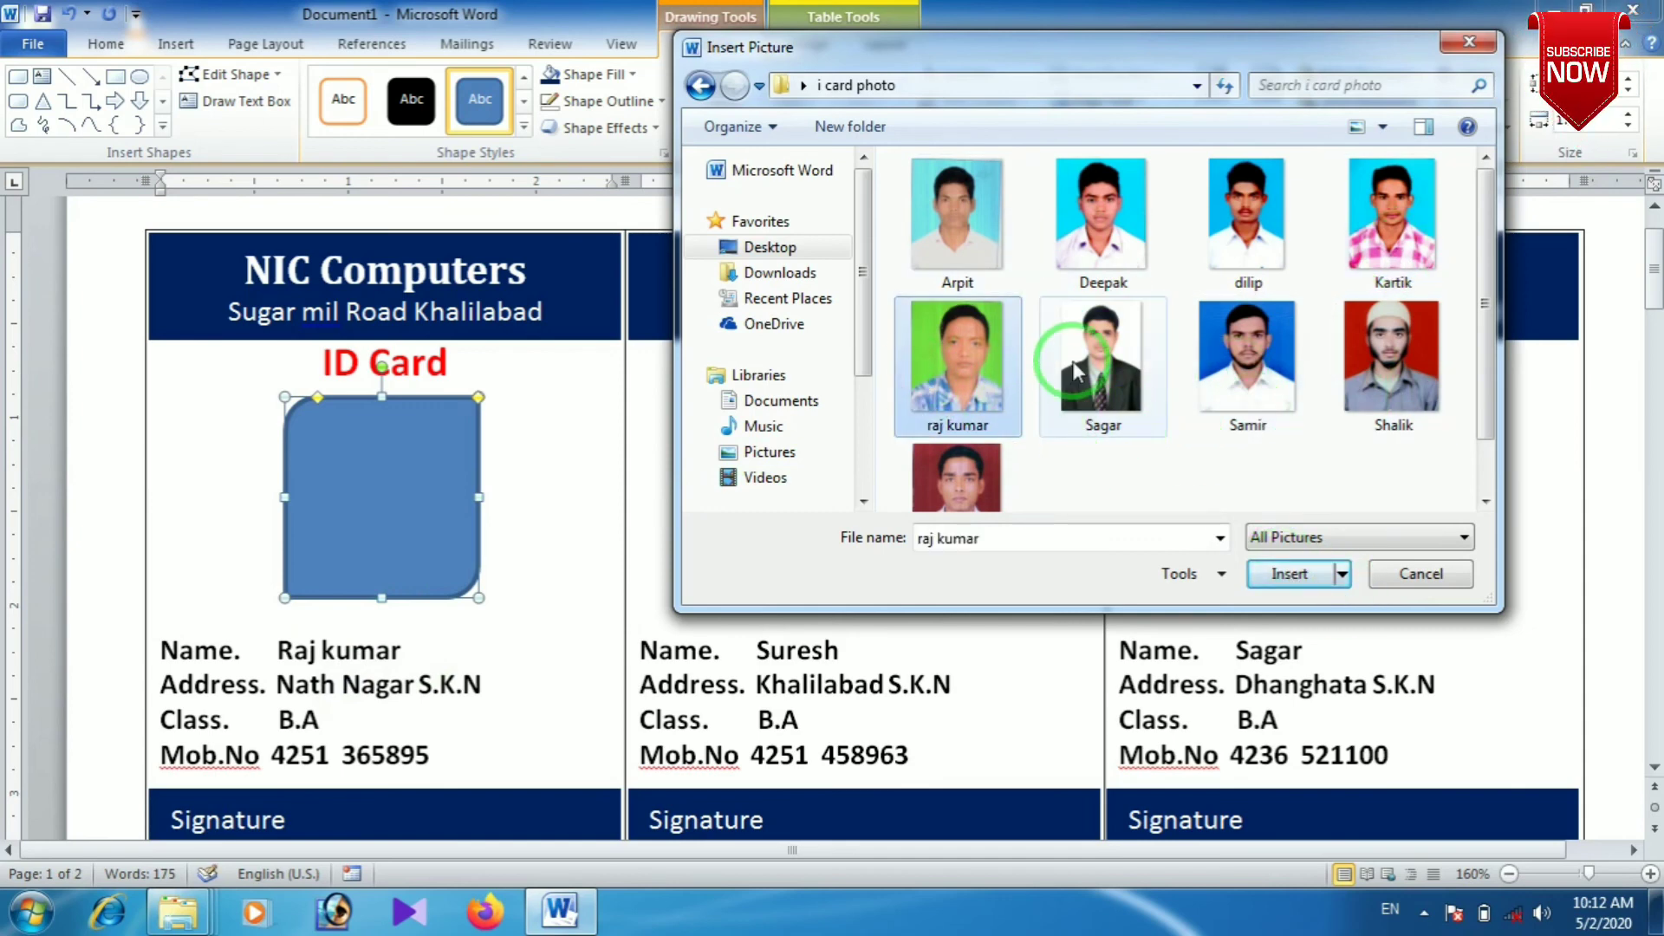
click(1281, 579)
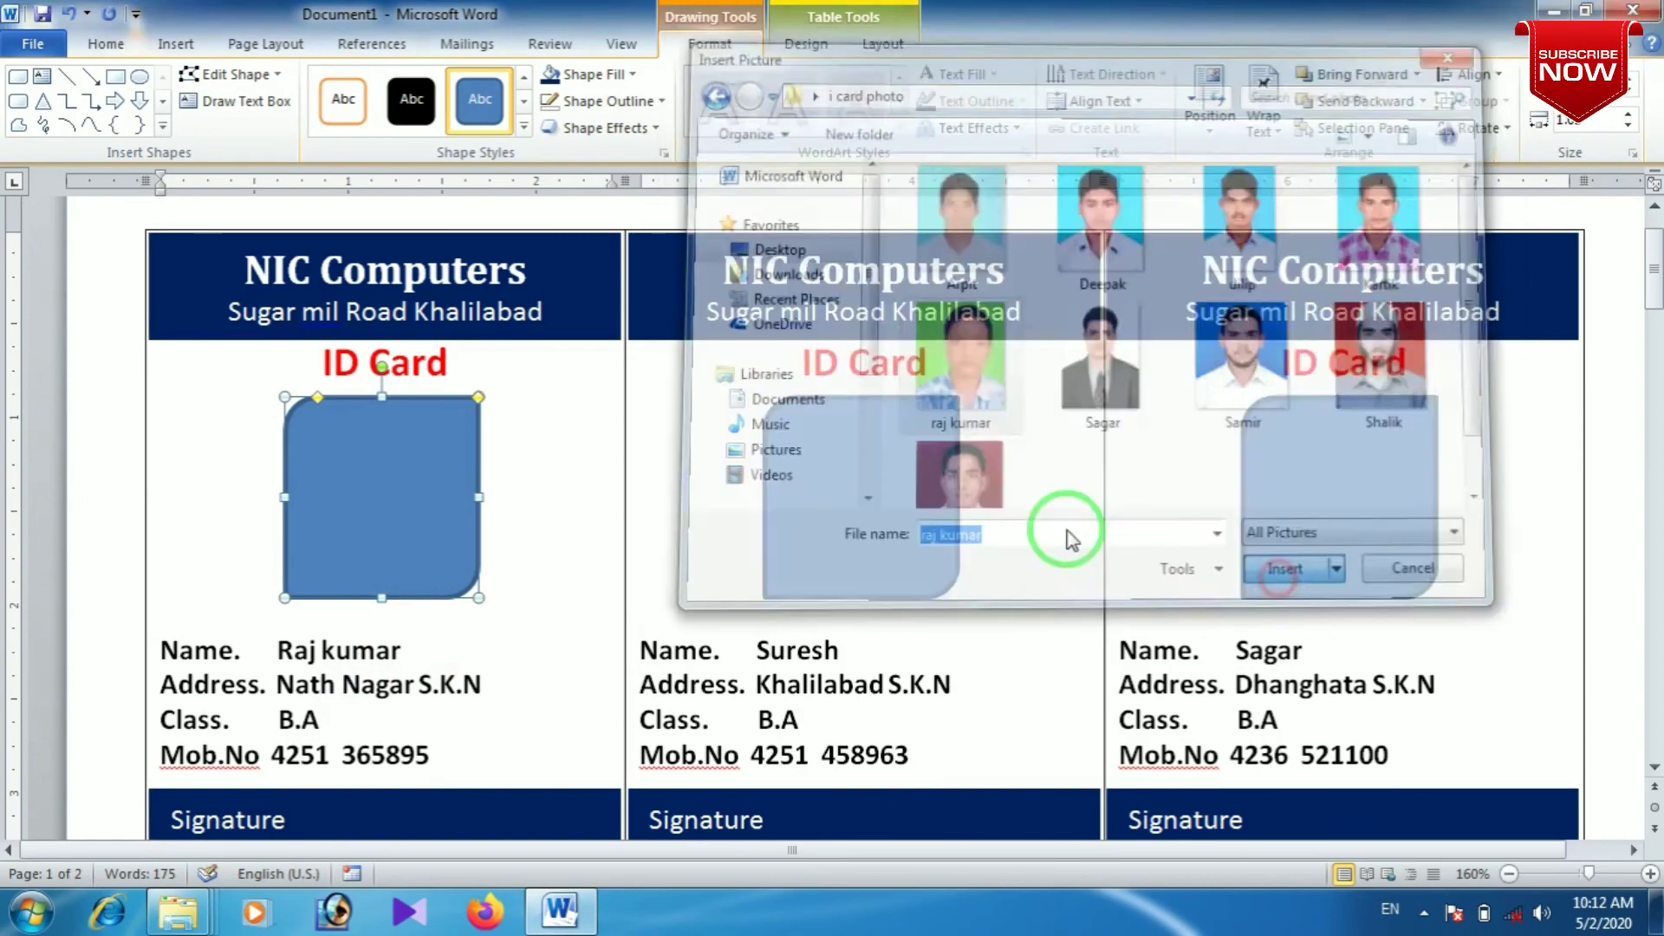
- Fill the second card's photo shape with its student's picture from i card photo
click(879, 483)
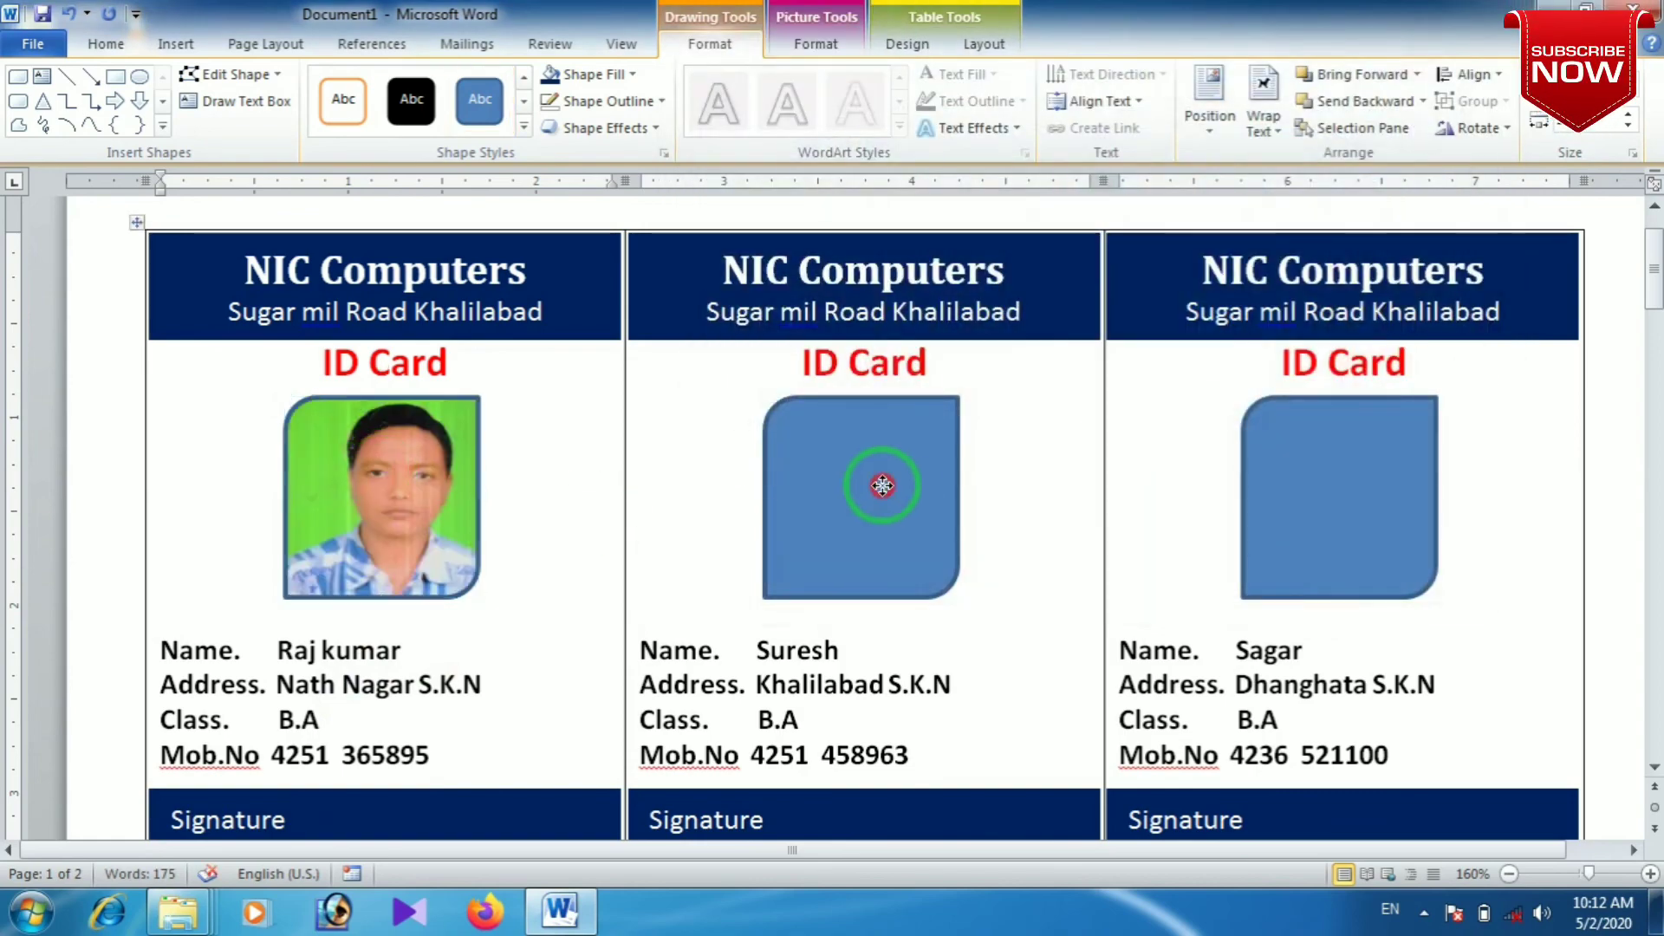
click(604, 77)
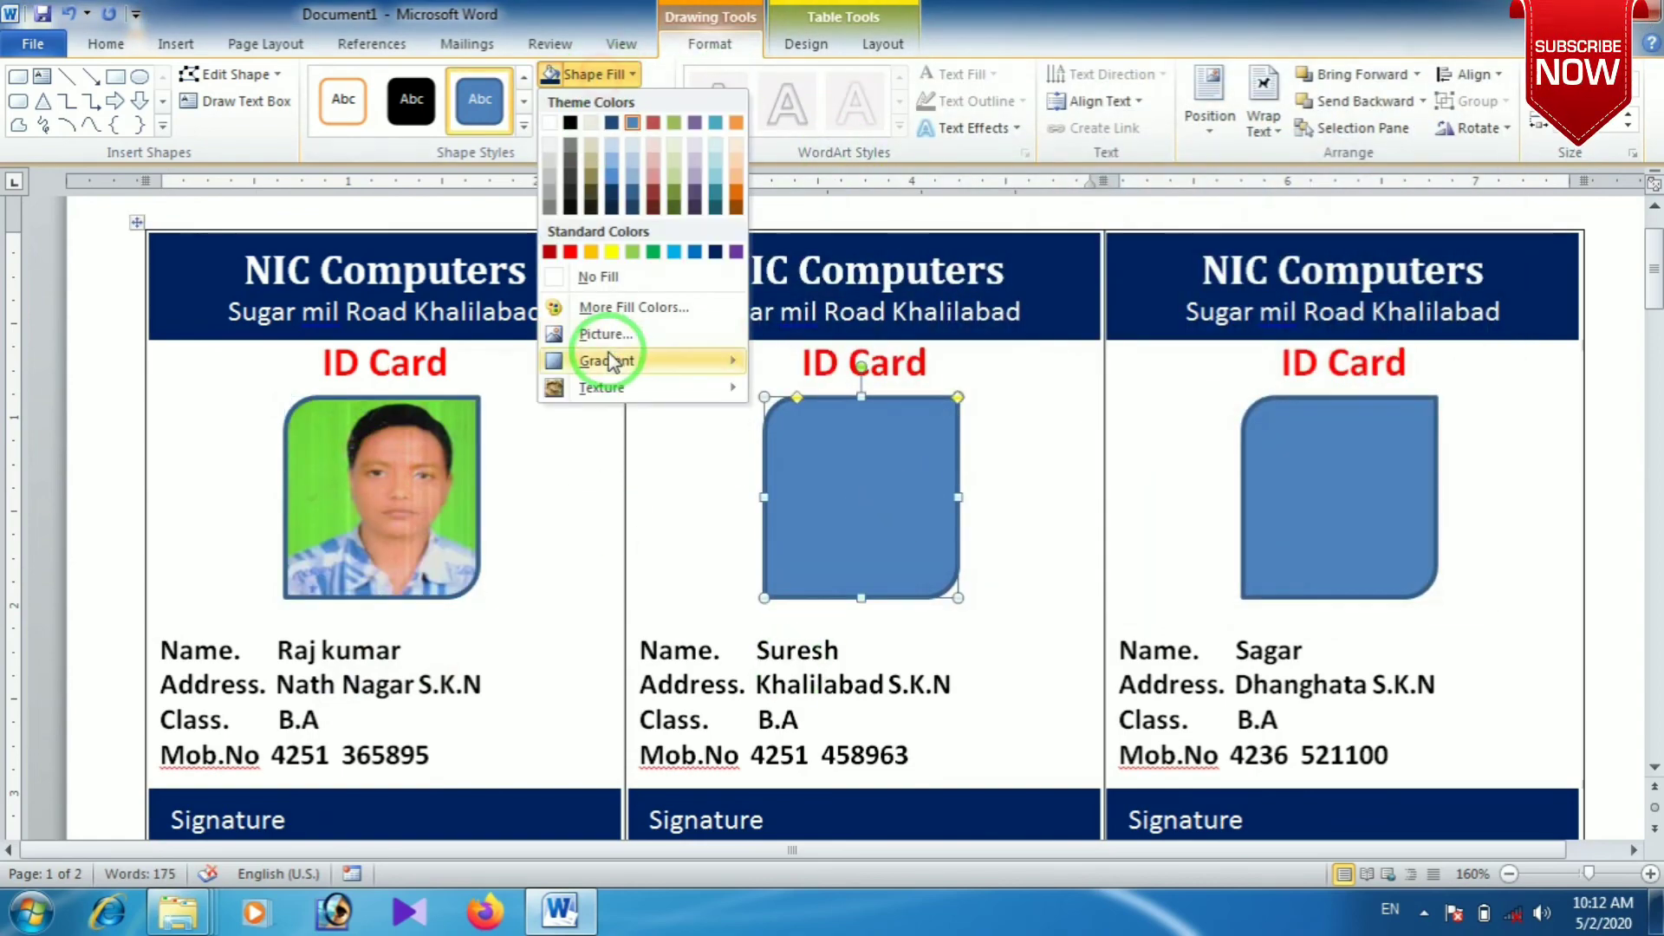
click(663, 330)
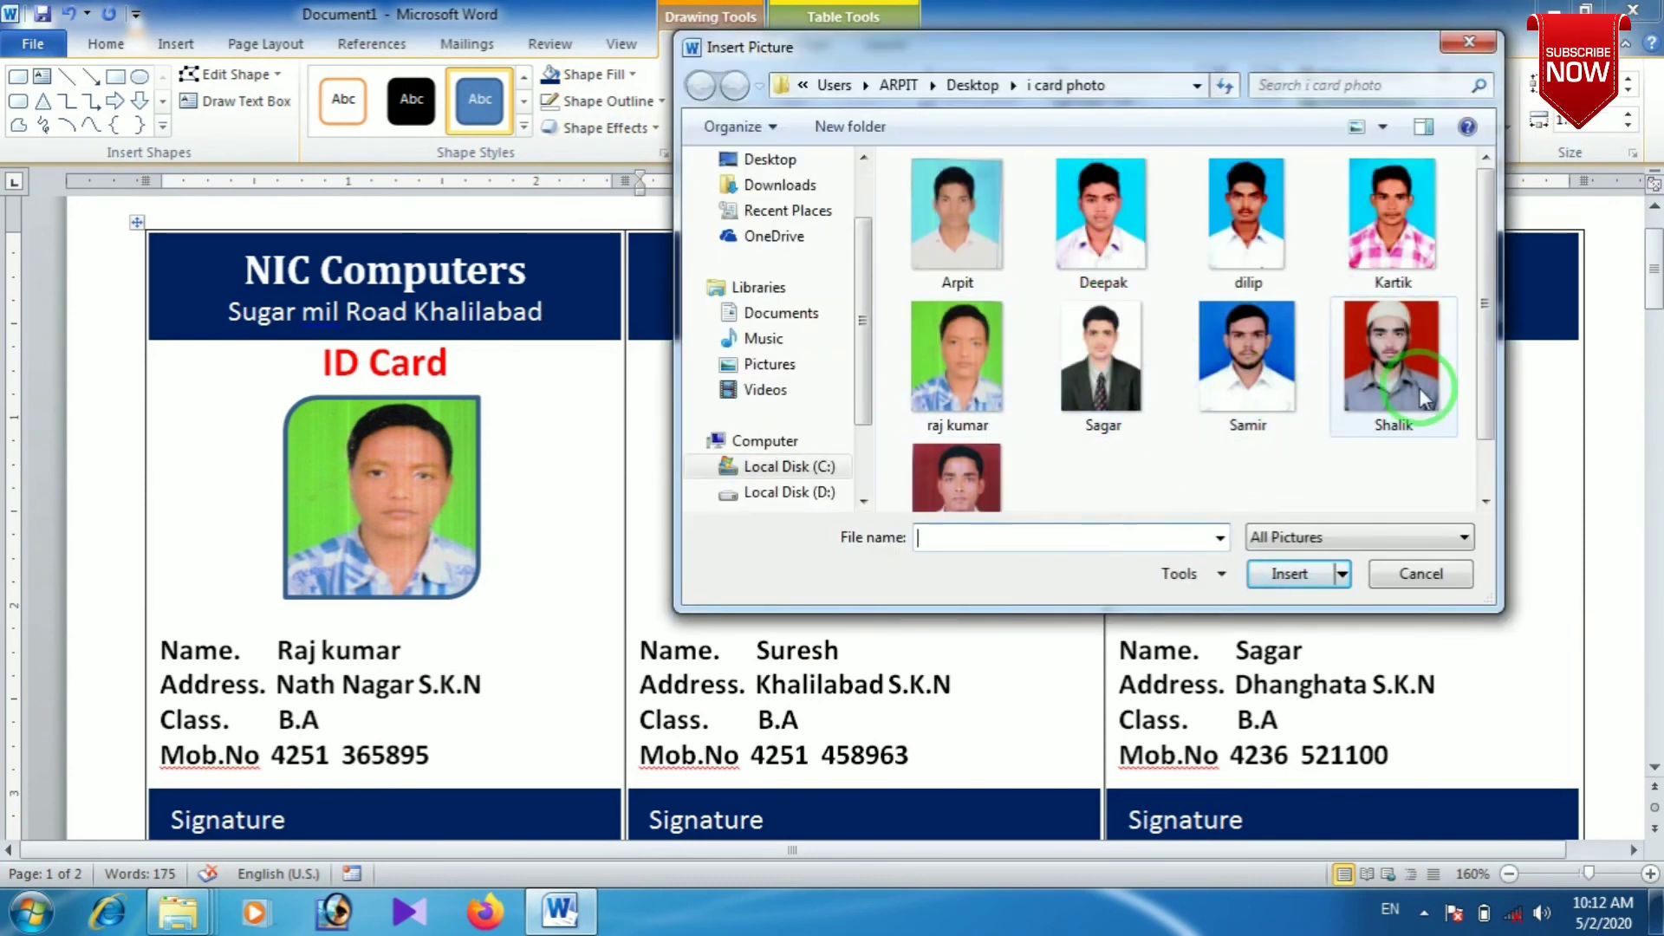
click(957, 476)
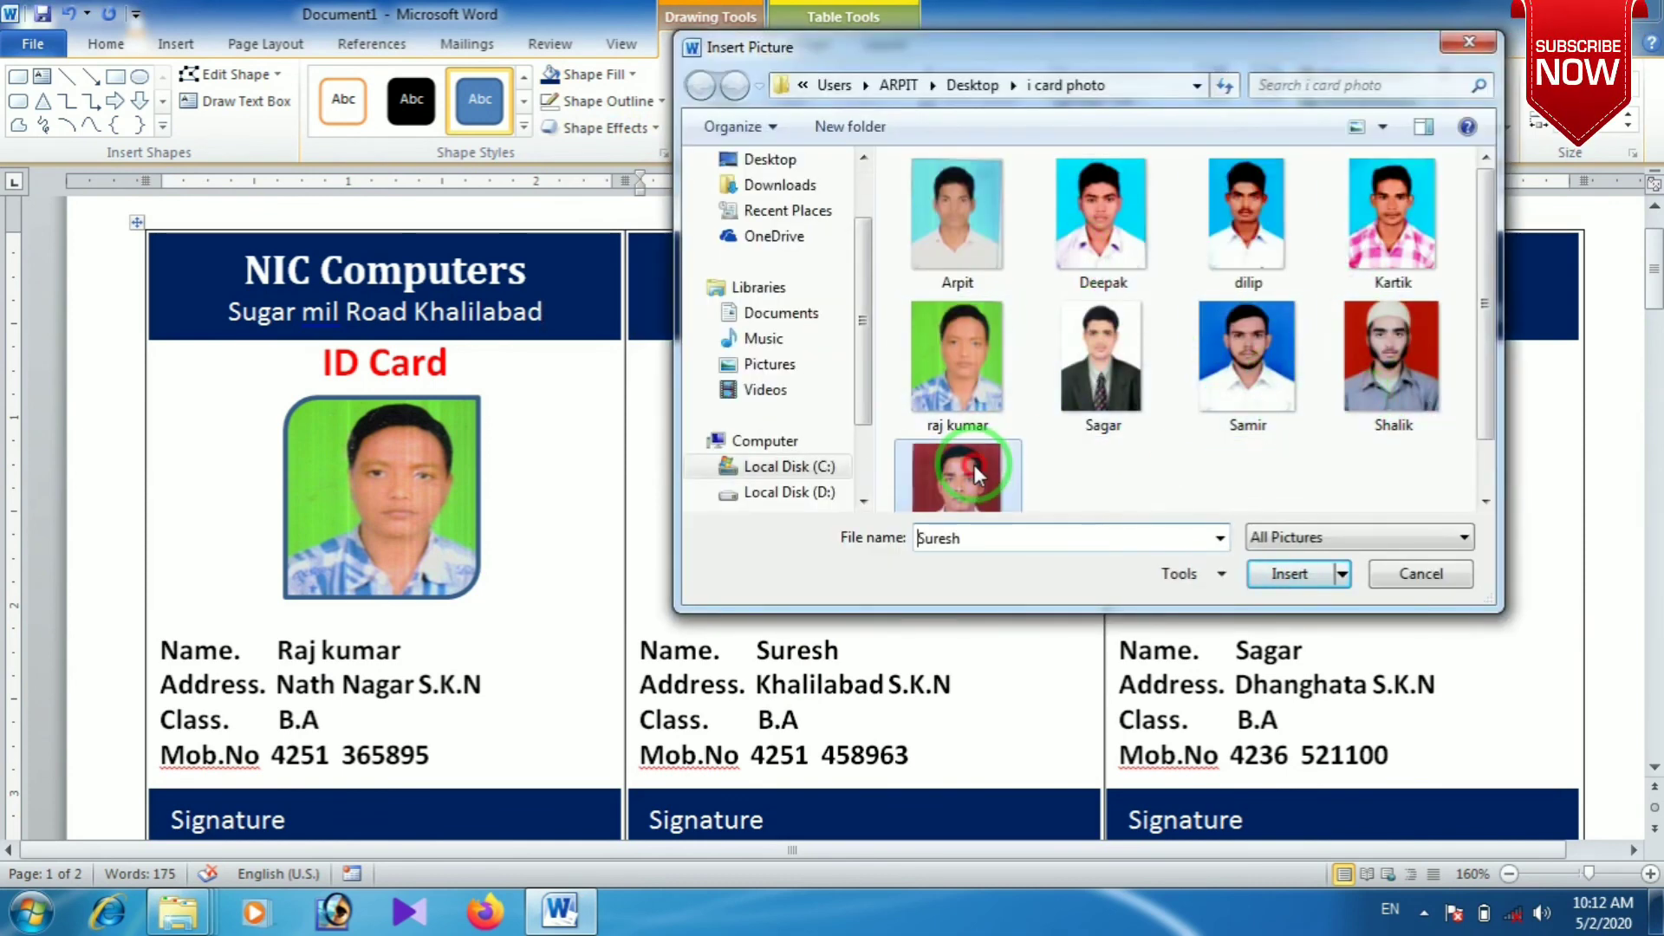
click(1289, 573)
- Fill the third card's photo shape with its student's picture from i card photo
click(1366, 502)
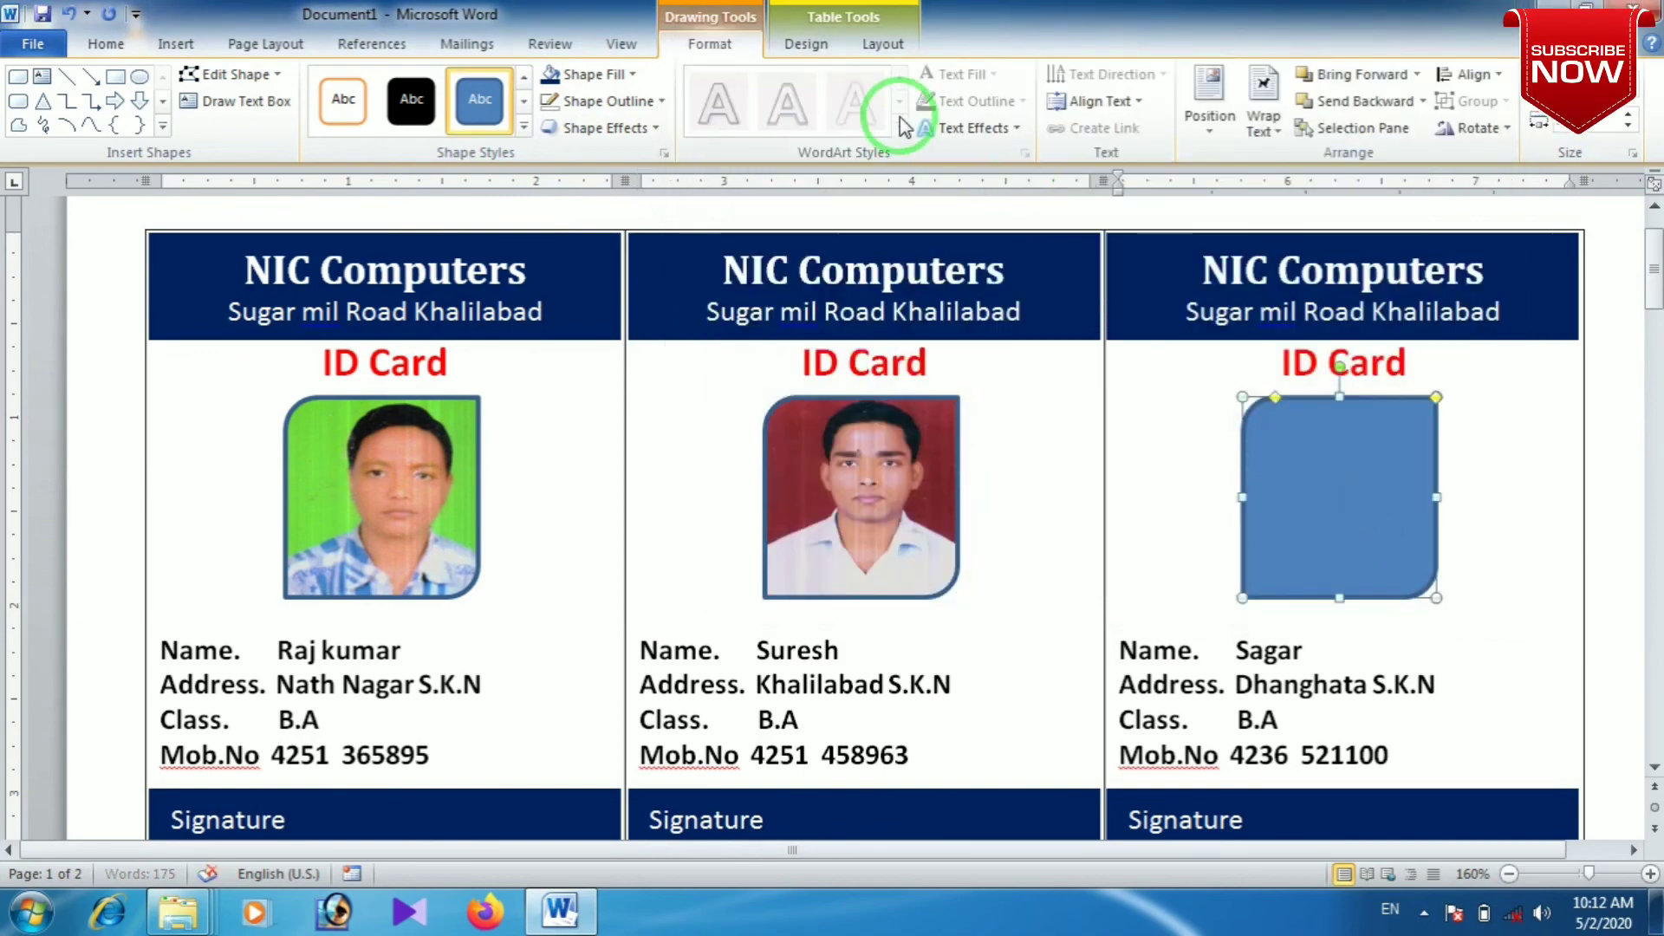
click(594, 74)
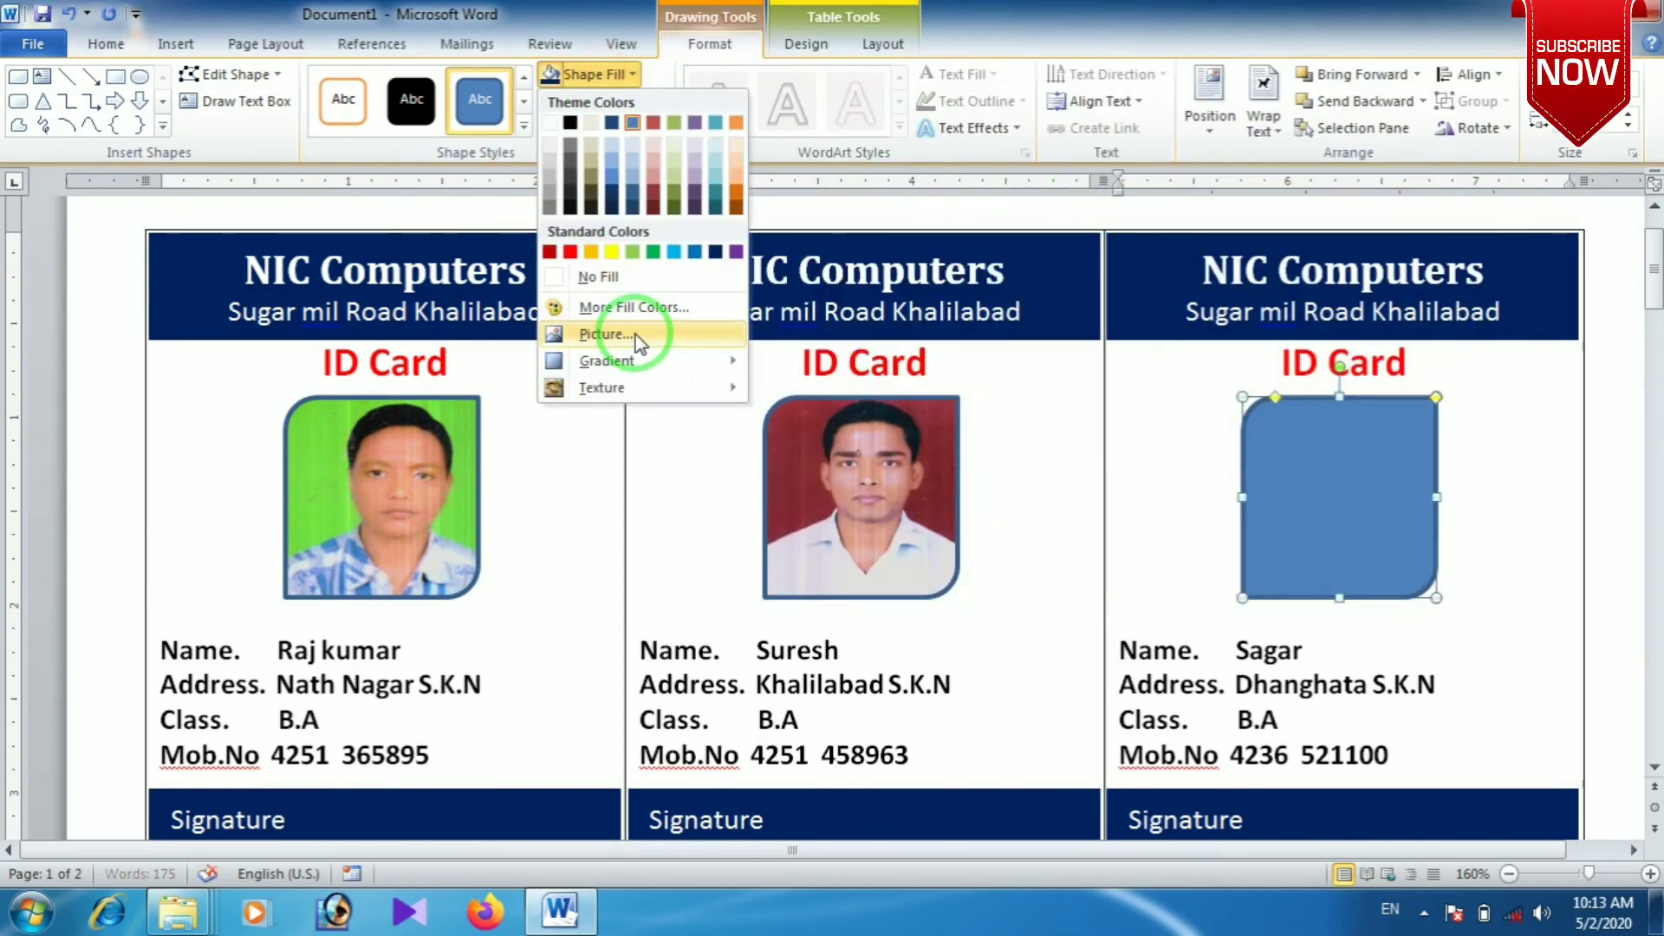
click(636, 336)
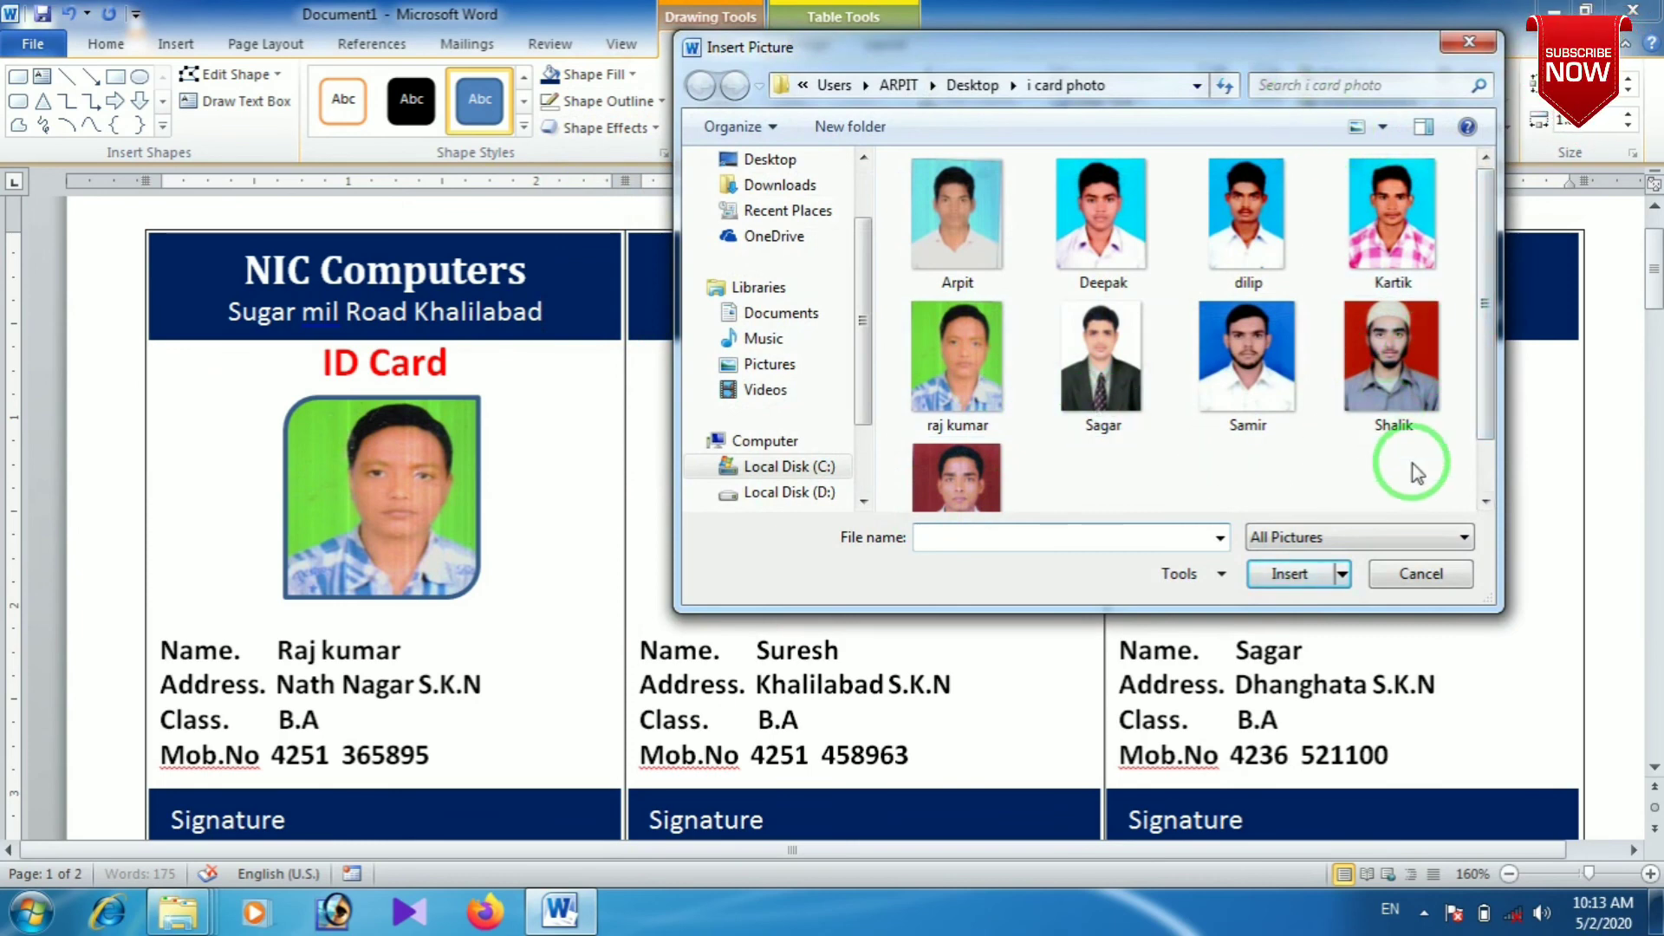
click(1261, 425)
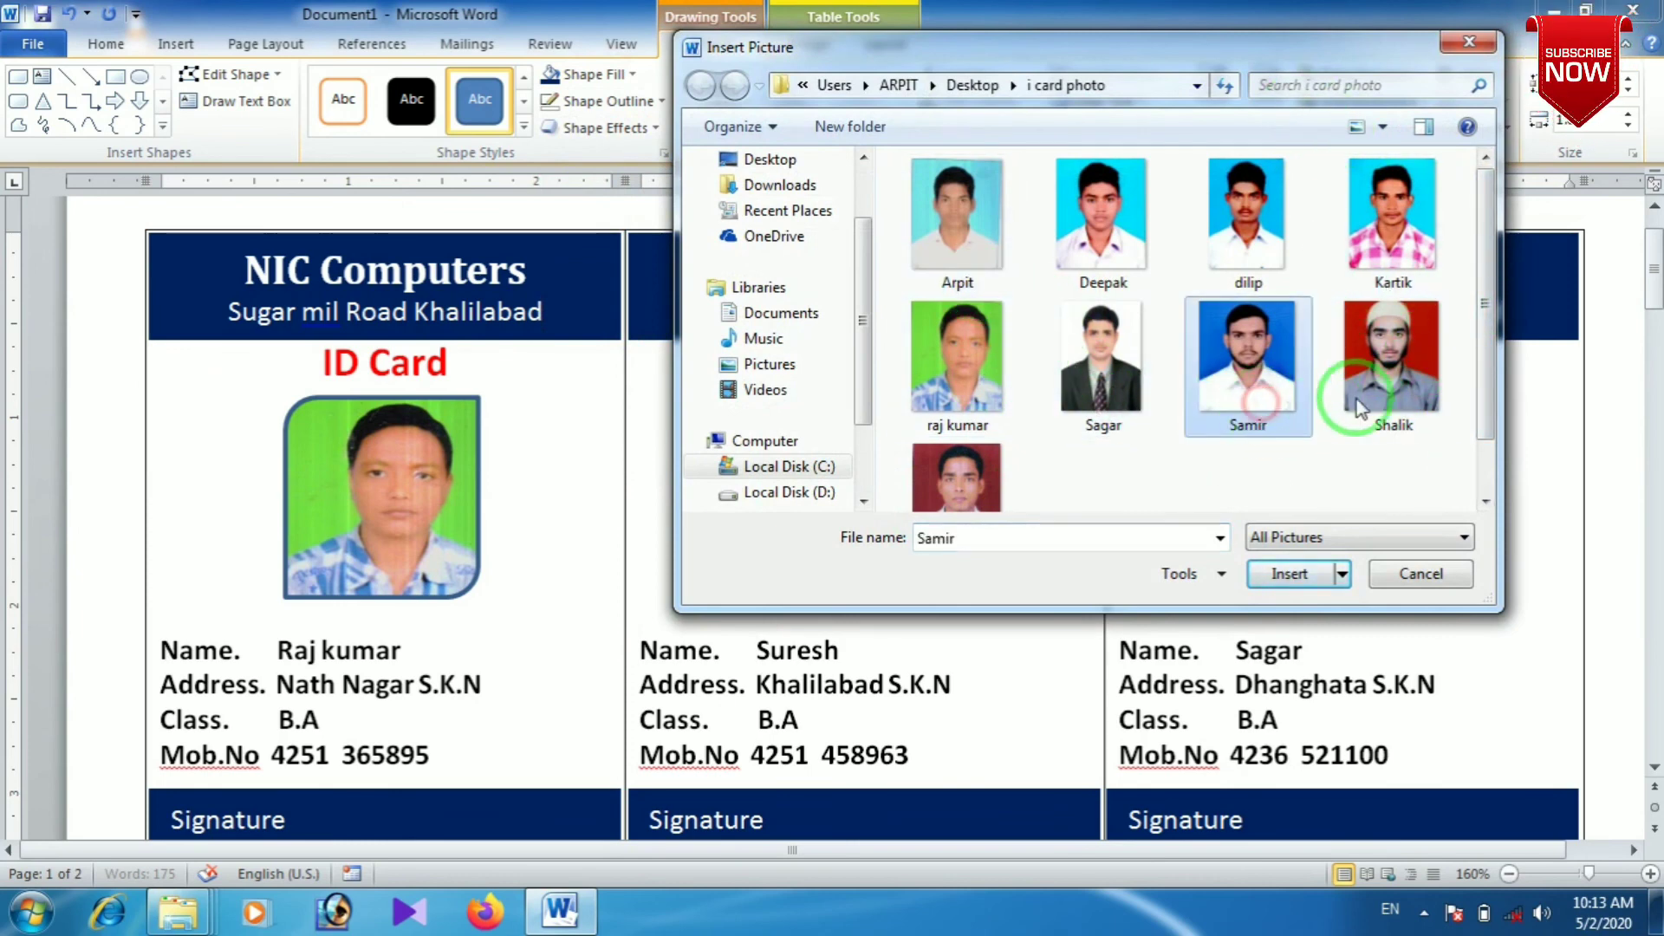
click(1127, 356)
click(1289, 573)
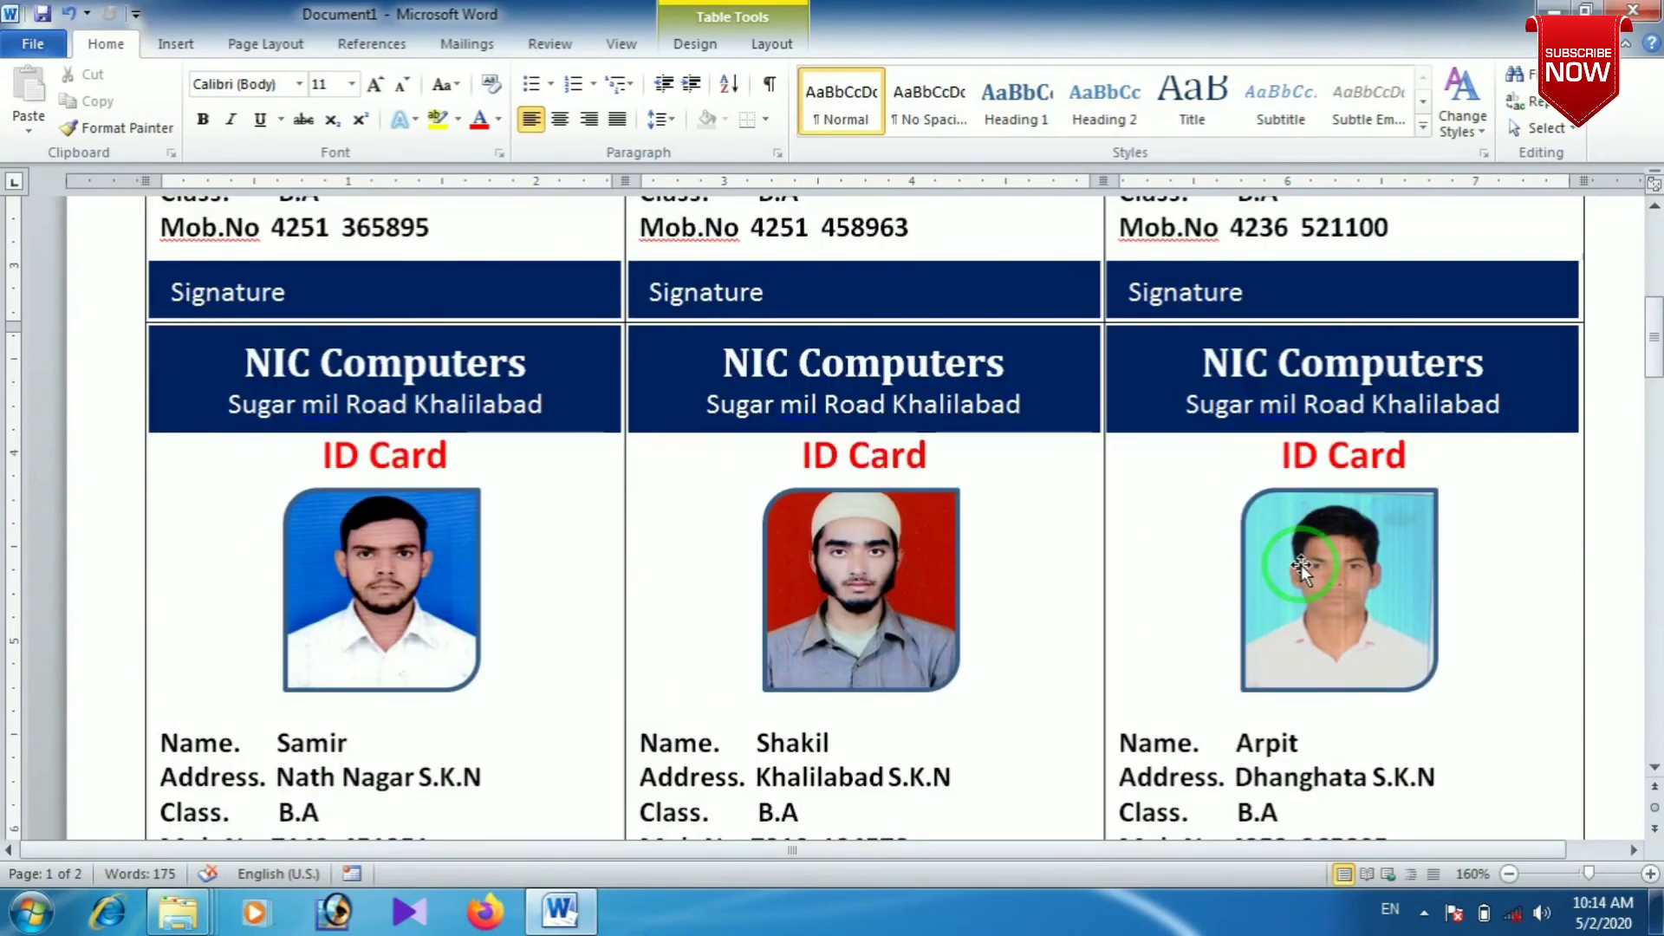
scroll(1302, 565, up, 1)
scroll(1302, 564, up, 4)
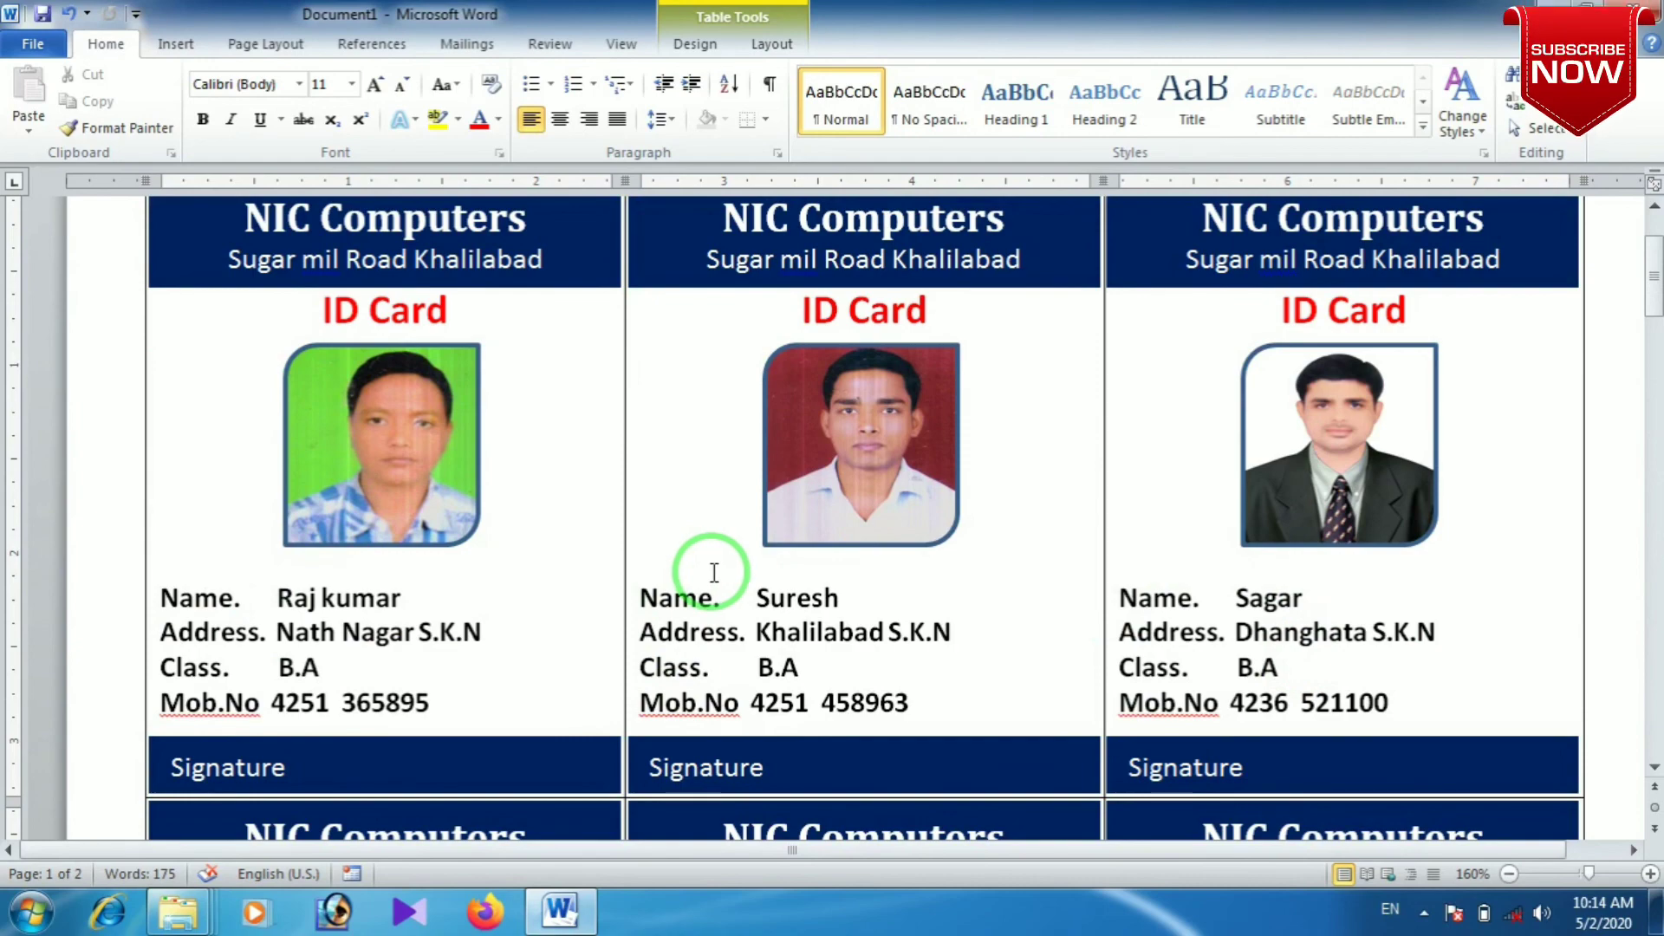
scroll(714, 572, down, 1)
scroll(714, 572, down, 1)
scroll(714, 572, down, 2)
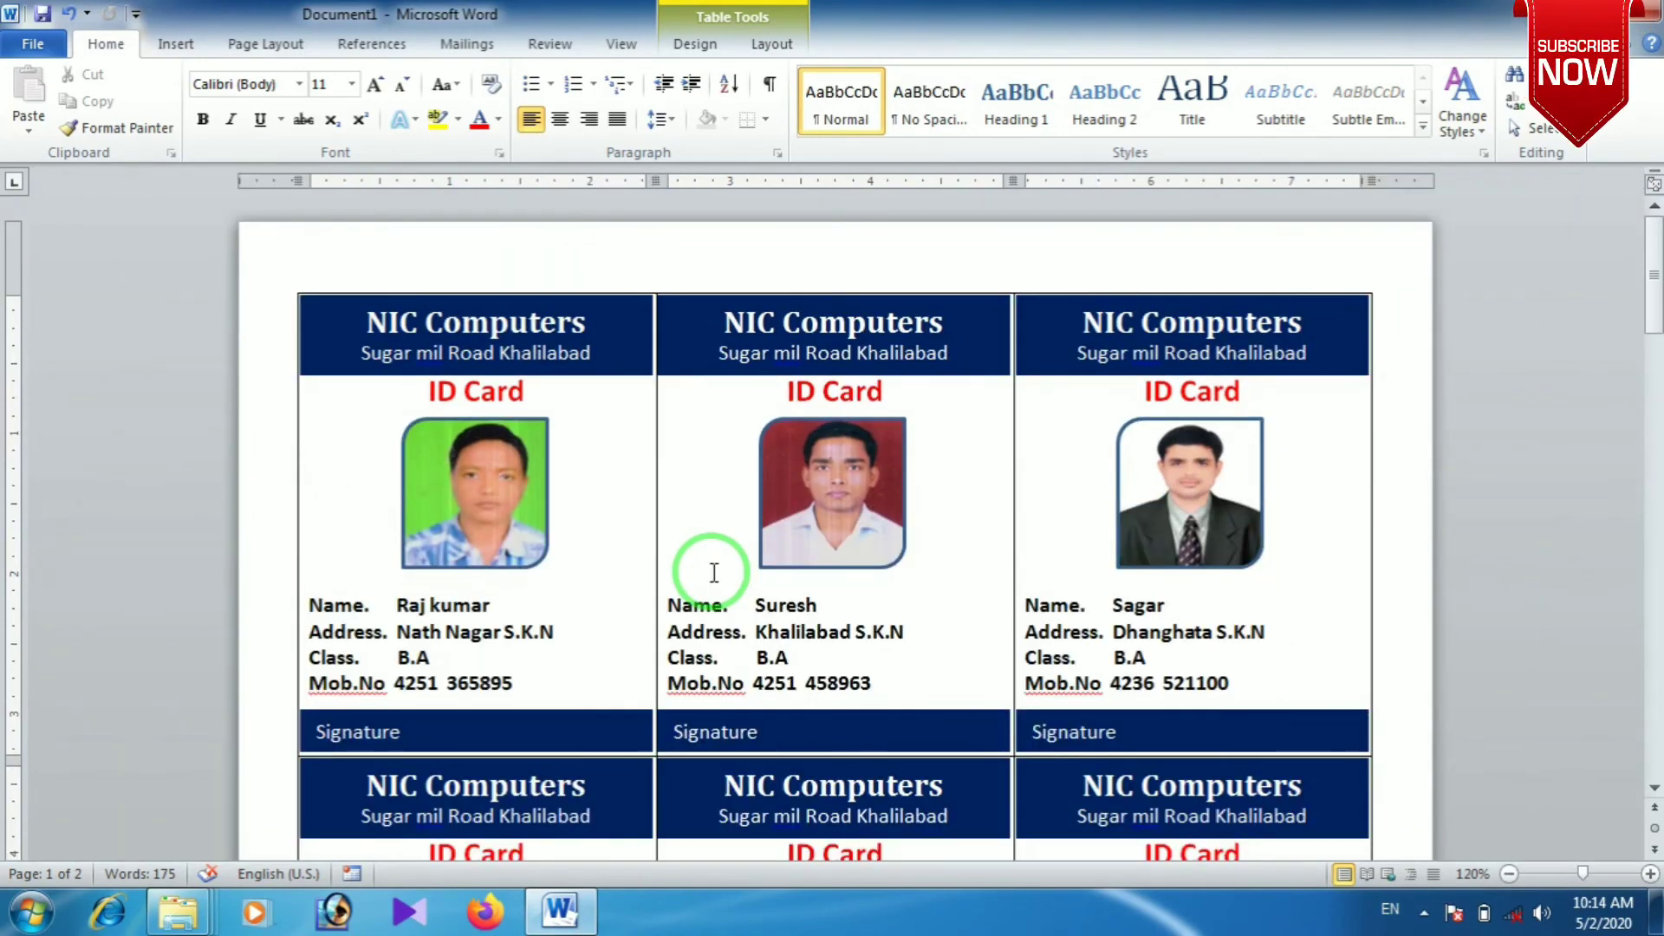
scroll(712, 579, down, 1)
scroll(712, 579, down, 1)
scroll(712, 579, down, 1)
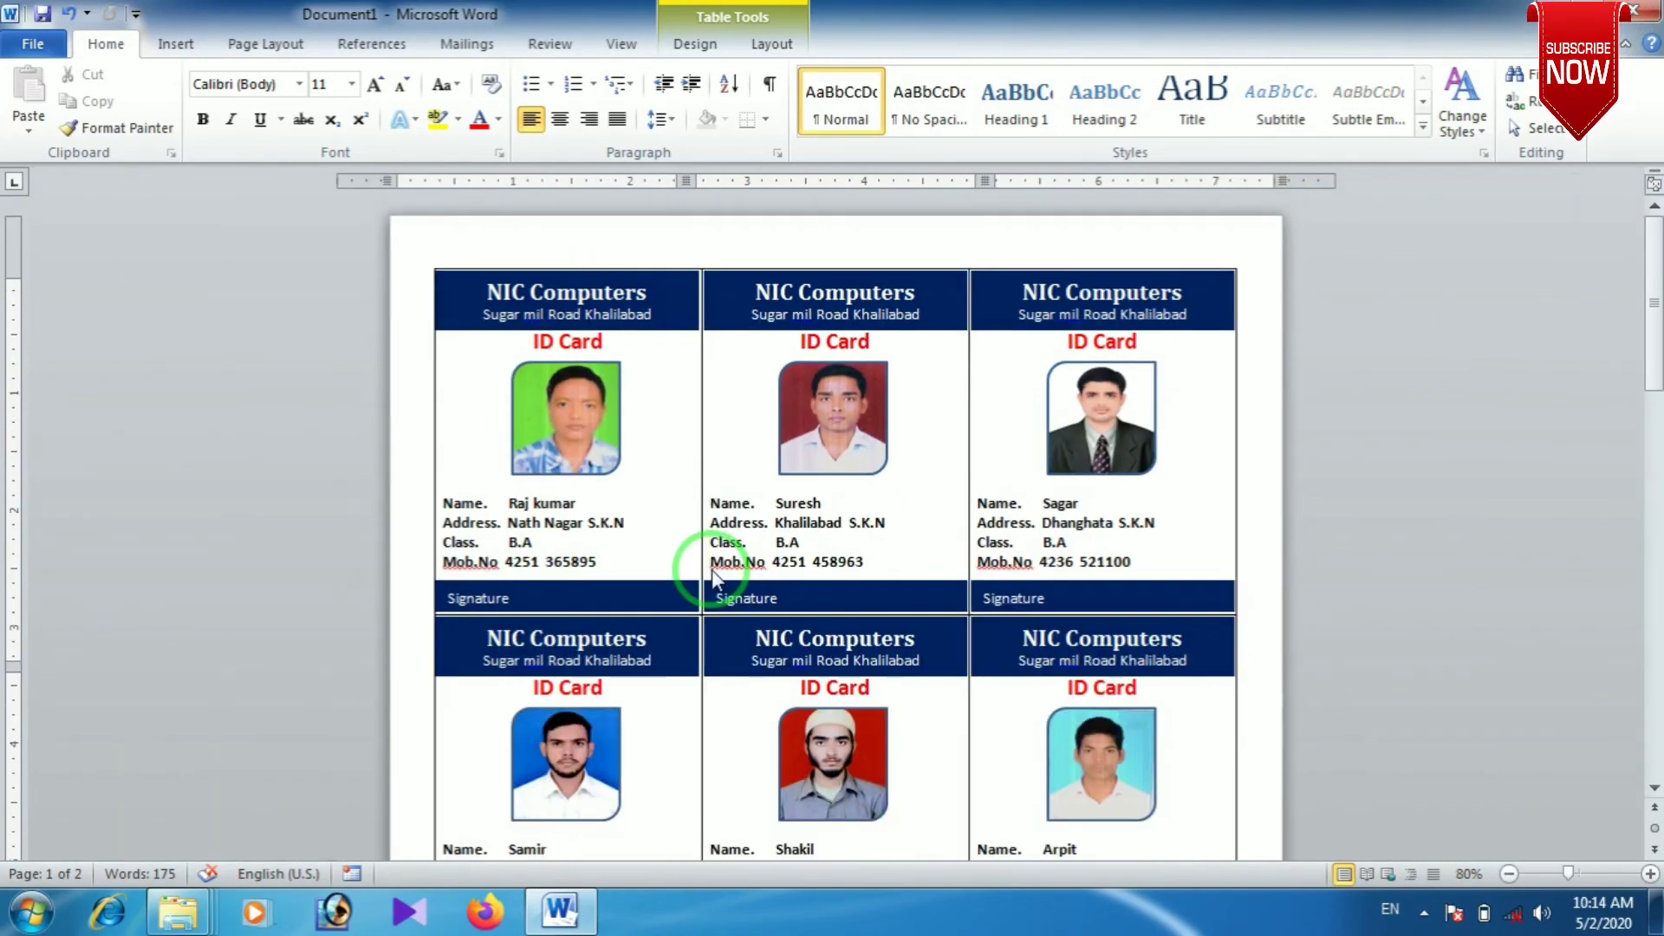
scroll(712, 579, down, 1)
scroll(713, 572, down, 2)
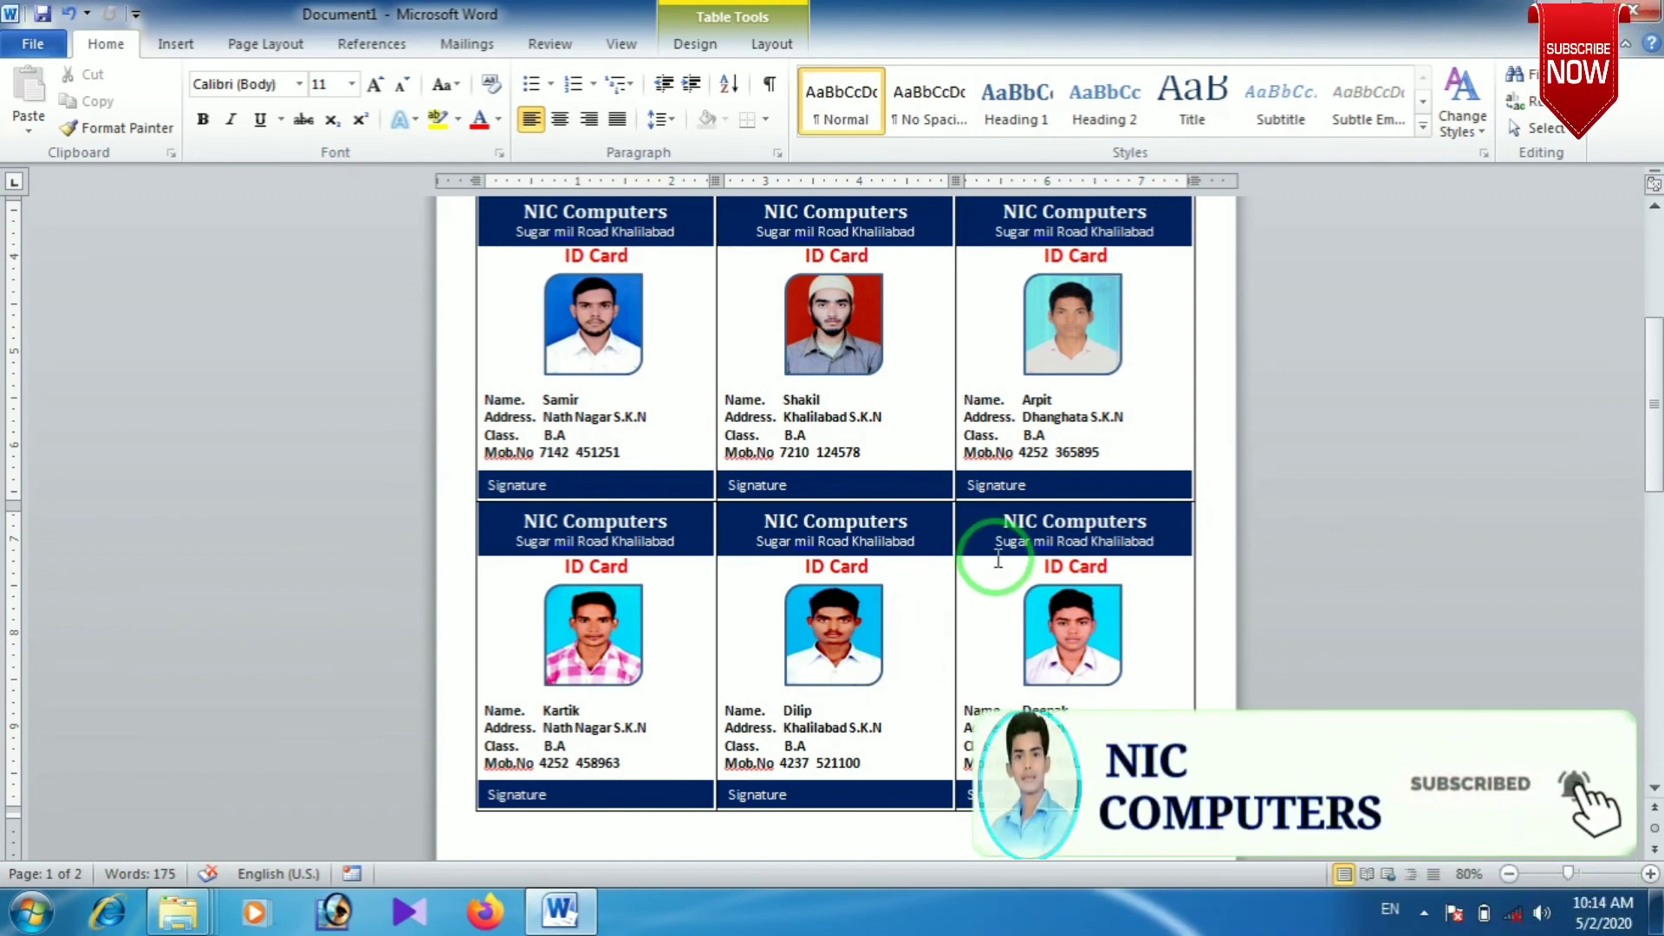
scroll(998, 559, up, 3)
scroll(999, 559, up, 3)
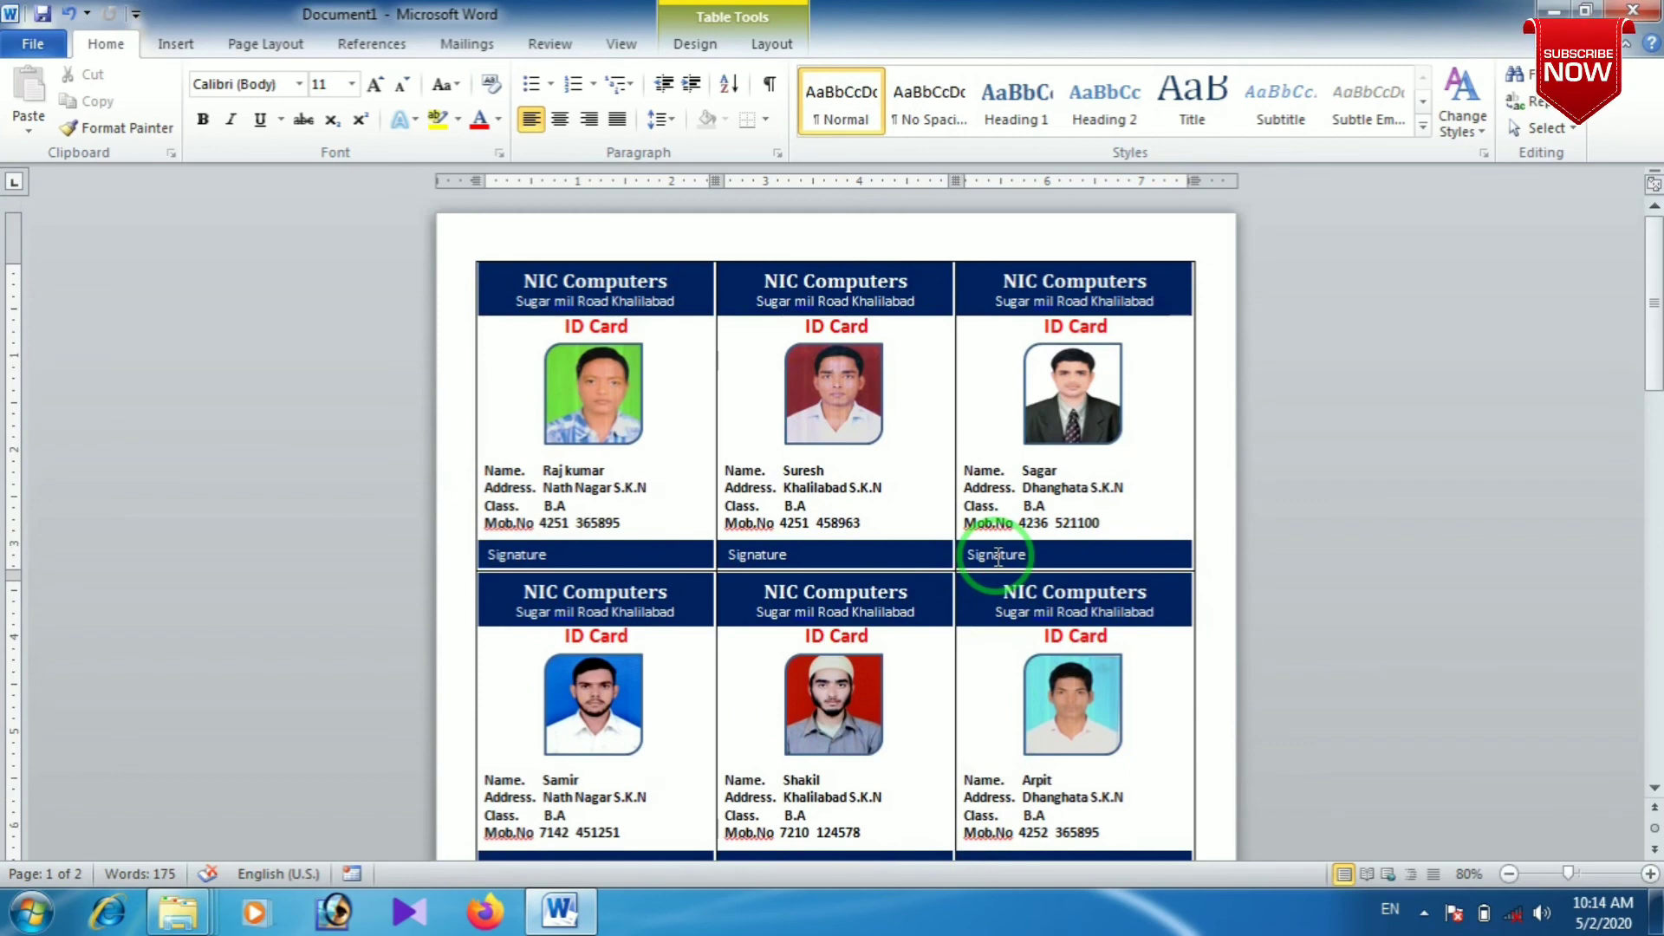